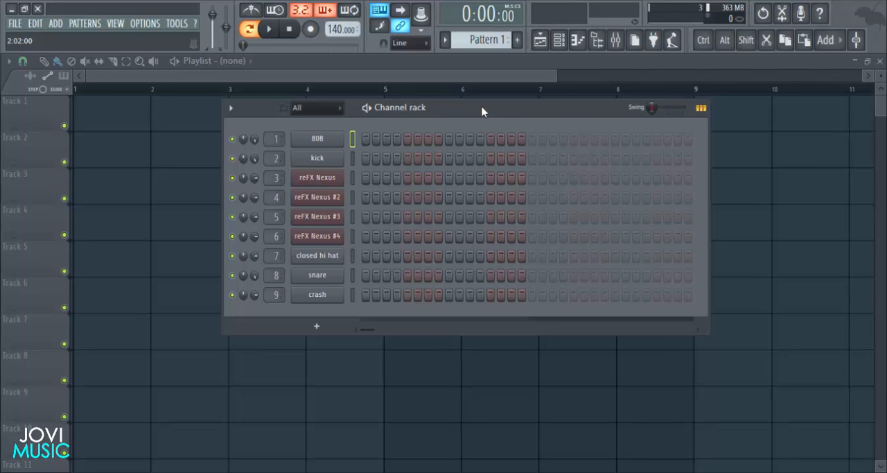
pyautogui.moveTo(482, 111)
pyautogui.mouseDown()
pyautogui.moveTo(496, 110)
pyautogui.moveTo(490, 101)
pyautogui.mouseUp()
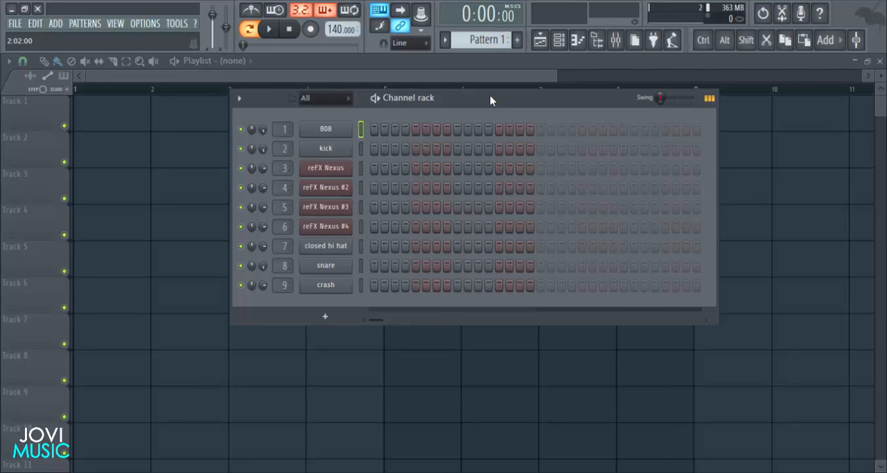
pyautogui.moveTo(490, 100); pyautogui.dragTo(490, 92)
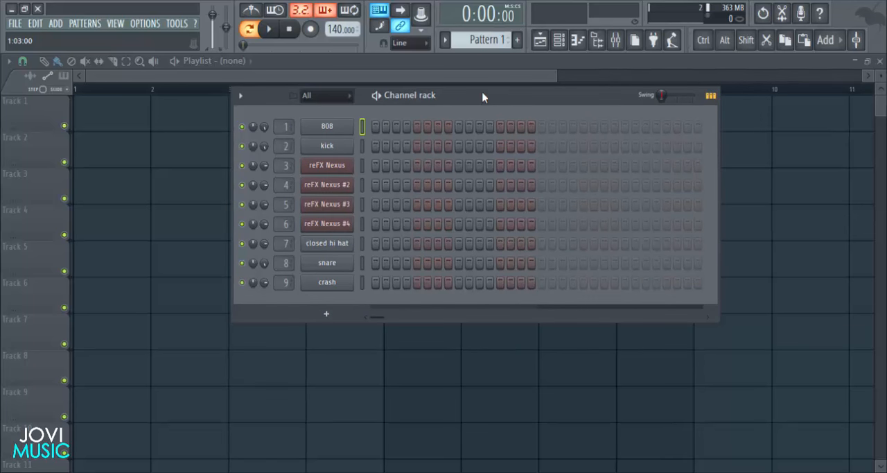
pyautogui.moveTo(484, 97); pyautogui.dragTo(484, 94)
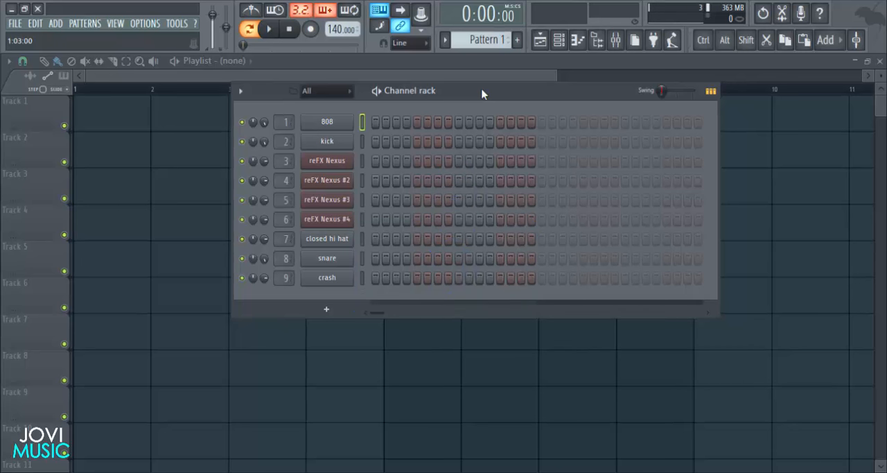
# - Inspect the 808 channel's volume envelope and sample settings
pyautogui.click(362, 141)
pyautogui.click(362, 122)
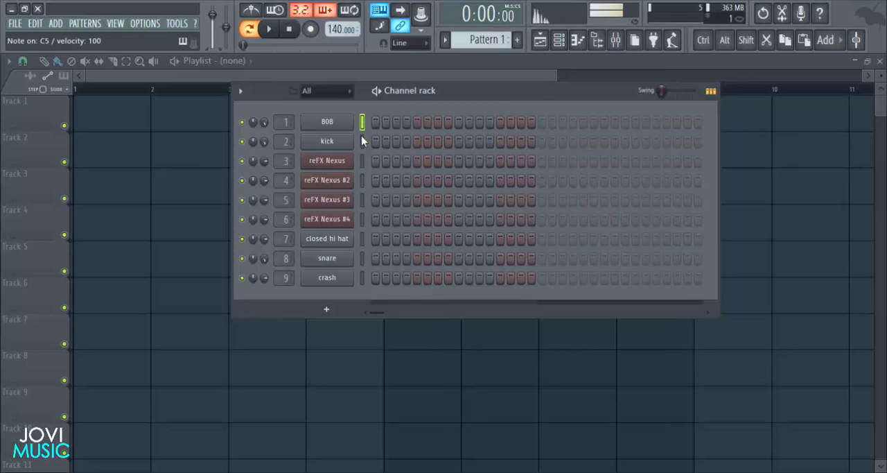
pyautogui.click(349, 126)
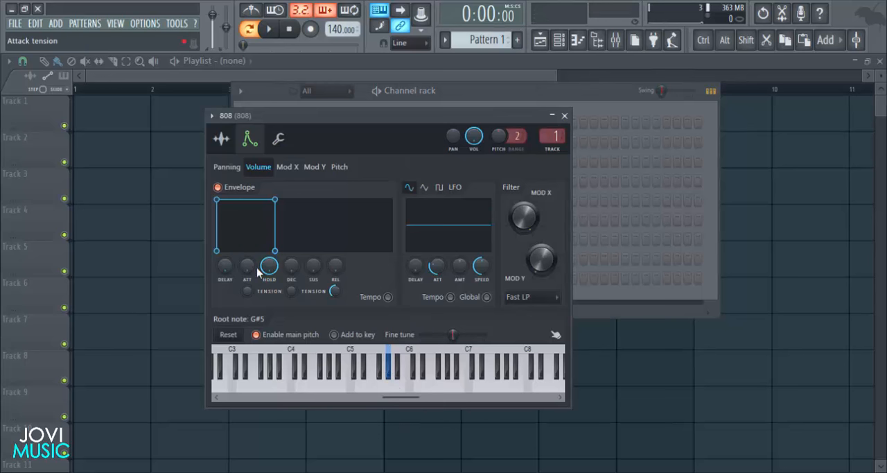
pyautogui.click(222, 140)
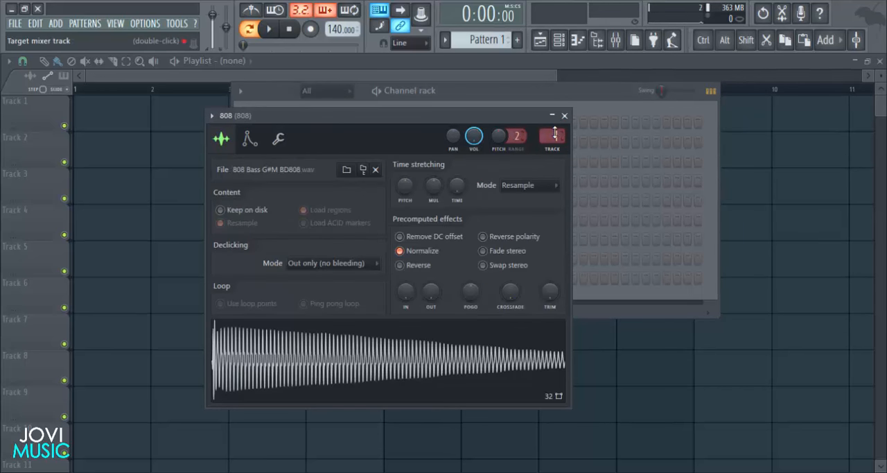
pyautogui.click(565, 116)
# - Inspect the kick channel's sample settings, and view the 808 channel's sample settings again for comparison
pyautogui.click(346, 142)
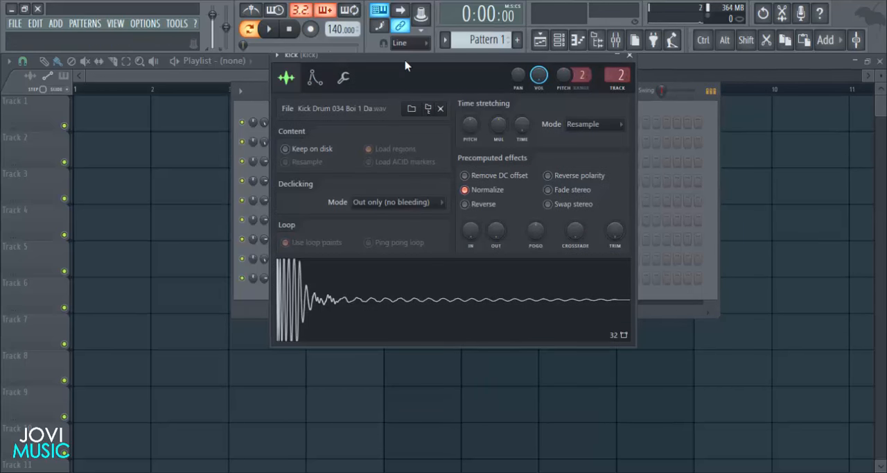
pyautogui.moveTo(406, 61); pyautogui.dragTo(422, 199)
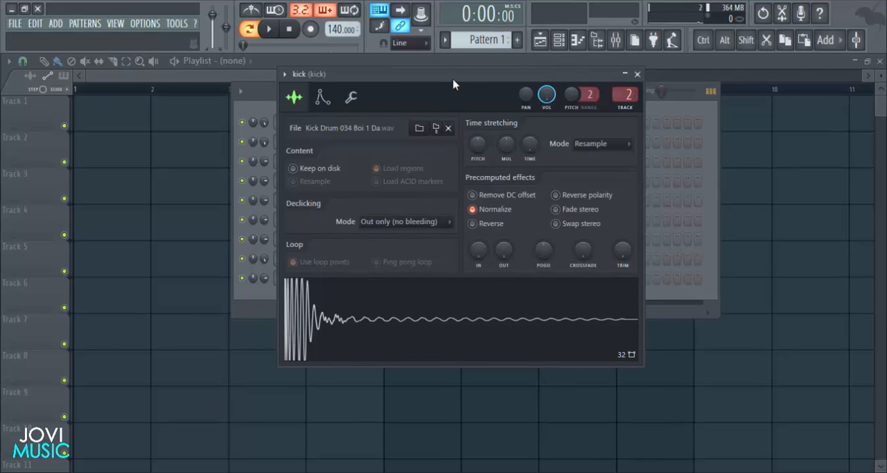
pyautogui.moveTo(454, 83); pyautogui.dragTo(459, 102)
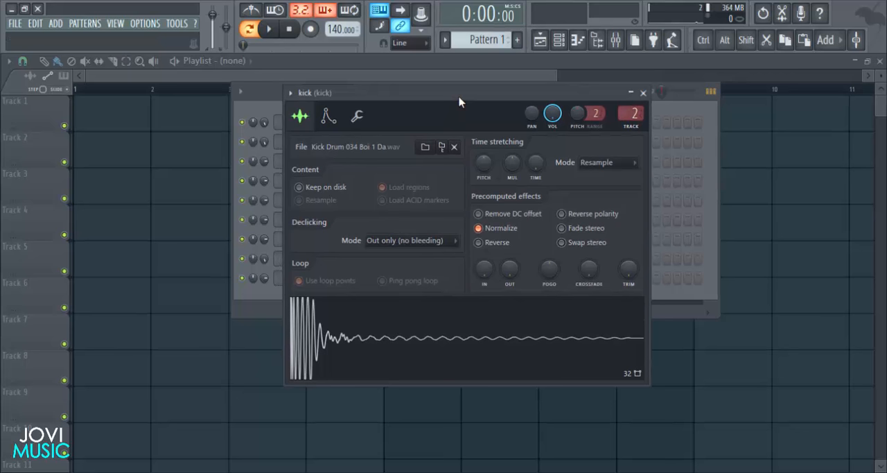
pyautogui.moveTo(460, 101); pyautogui.dragTo(467, 91)
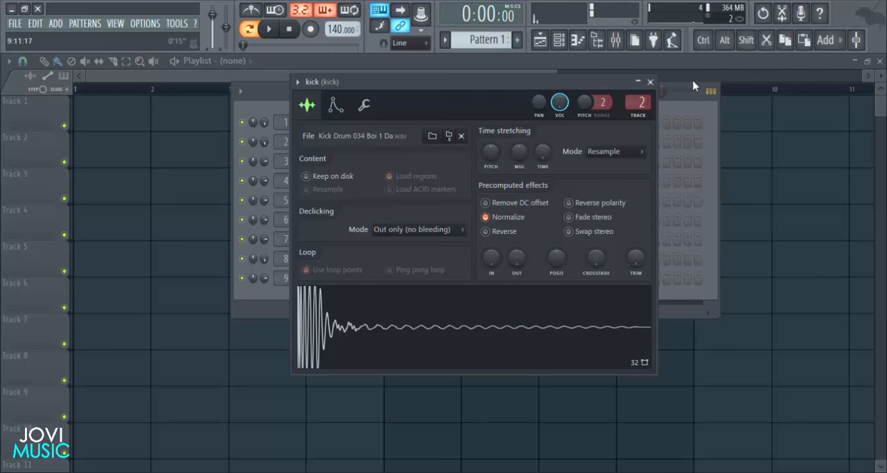
pyautogui.click(651, 83)
pyautogui.click(347, 125)
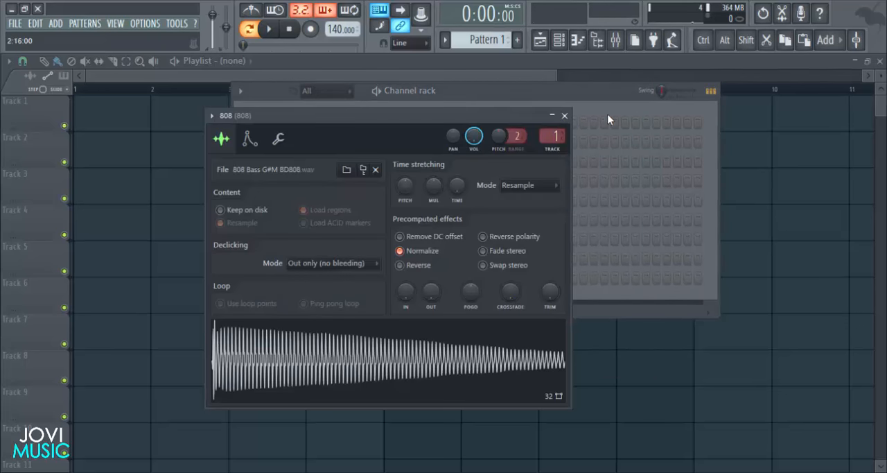
pyautogui.click(566, 116)
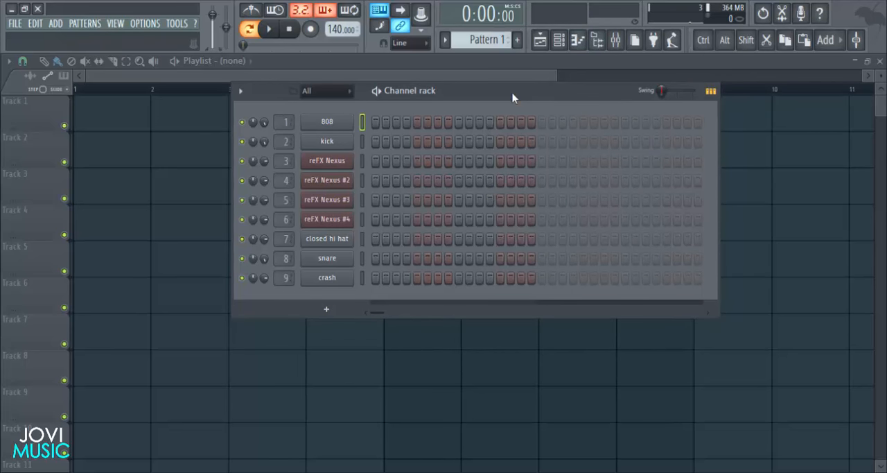
pyautogui.moveTo(476, 92); pyautogui.dragTo(445, 94)
pyautogui.click(372, 143)
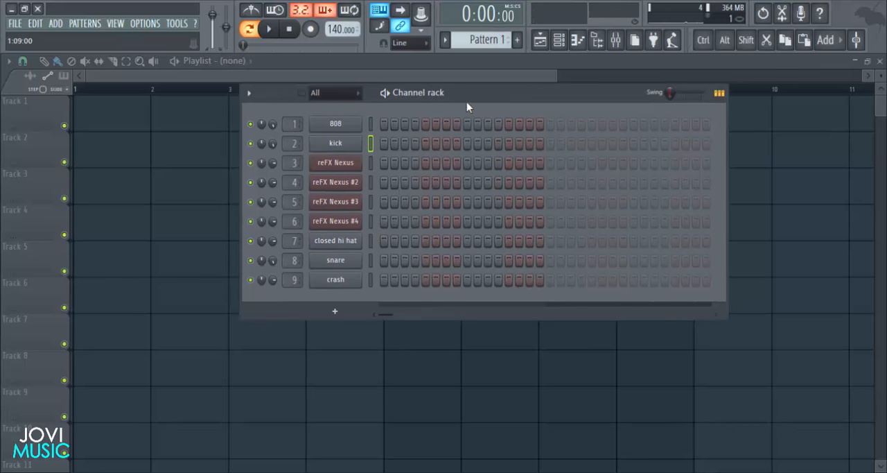
pyautogui.moveTo(464, 99); pyautogui.dragTo(470, 98)
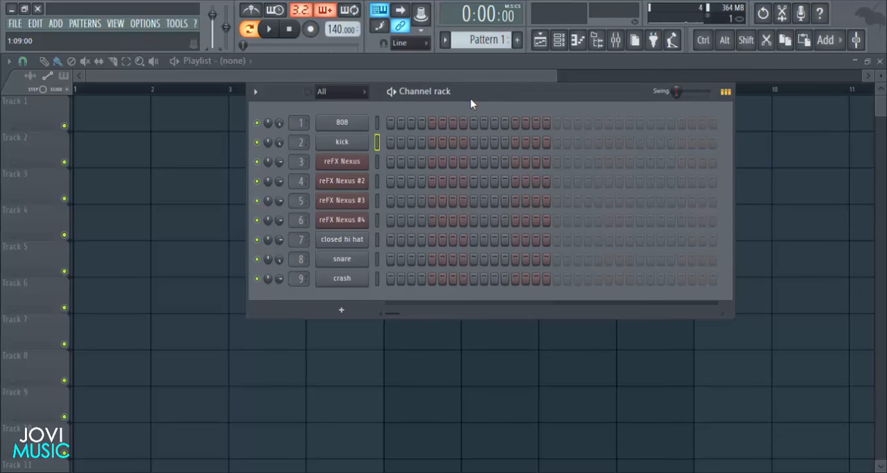
pyautogui.click(378, 239)
pyautogui.click(380, 273)
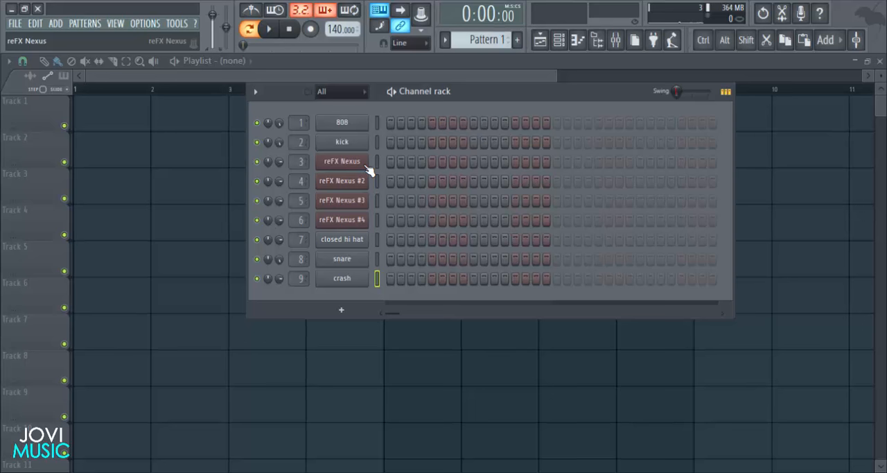
# - Load the "CRB - Video Game Pluck" preset into the first reFX Nexus channel
pyautogui.click(368, 168)
pyautogui.moveTo(395, 98)
pyautogui.mouseDown()
pyautogui.moveTo(388, 93)
pyautogui.moveTo(404, 101)
pyautogui.moveTo(409, 94)
pyautogui.mouseUp()
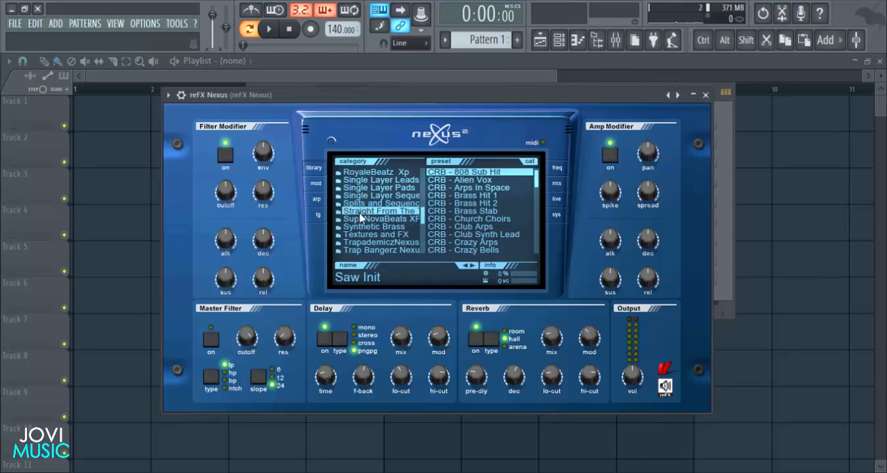
pyautogui.scroll(-15, 524, 220)
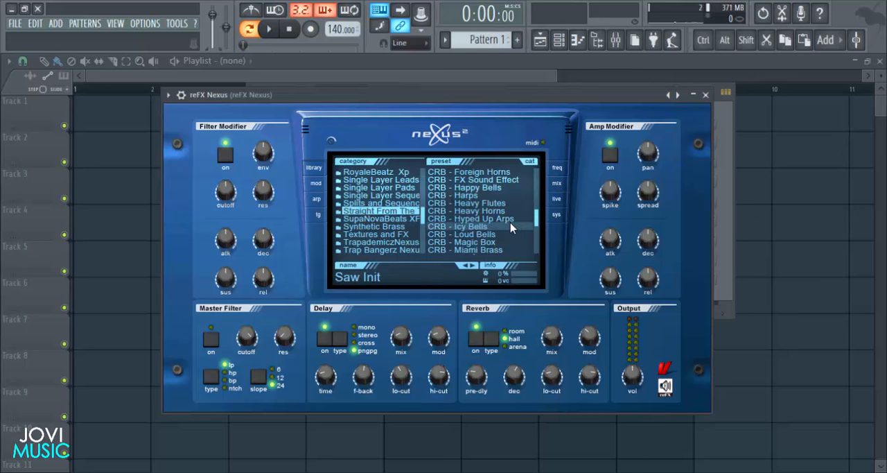
pyautogui.click(508, 231)
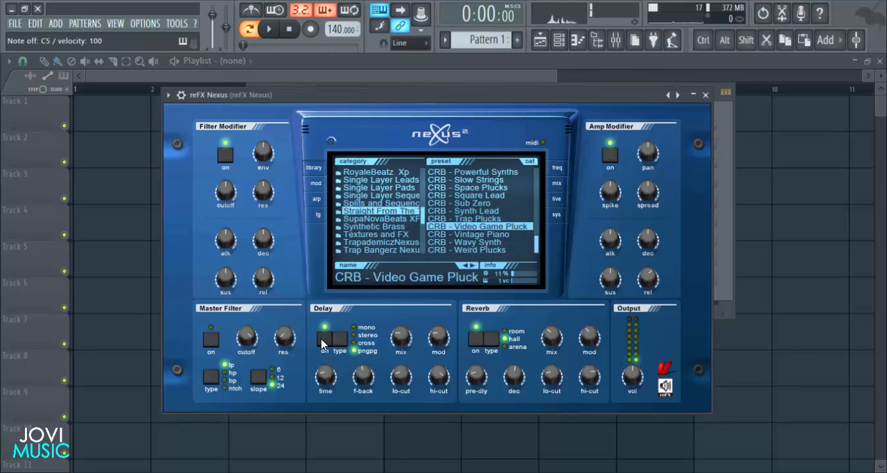
pyautogui.click(714, 98)
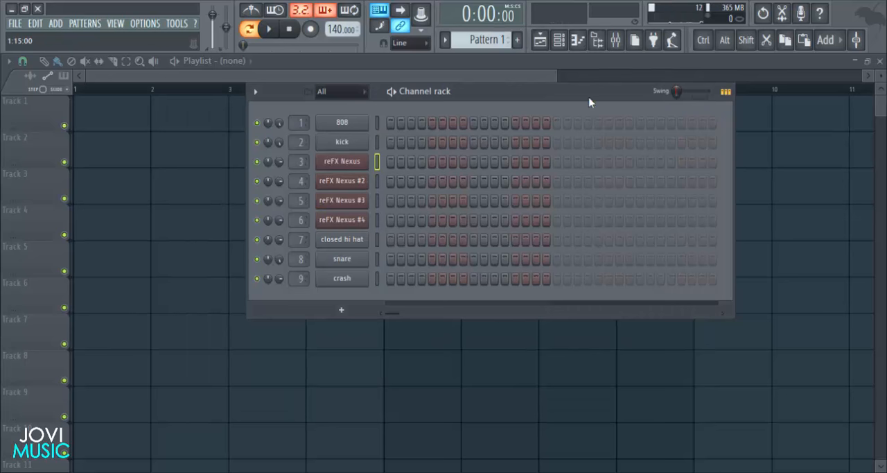
# - Insert Fruity Parametric EQ 2 in slot 1 of the reFX Nexus mixer track and cut the low frequencies with band 1
pyautogui.click(616, 39)
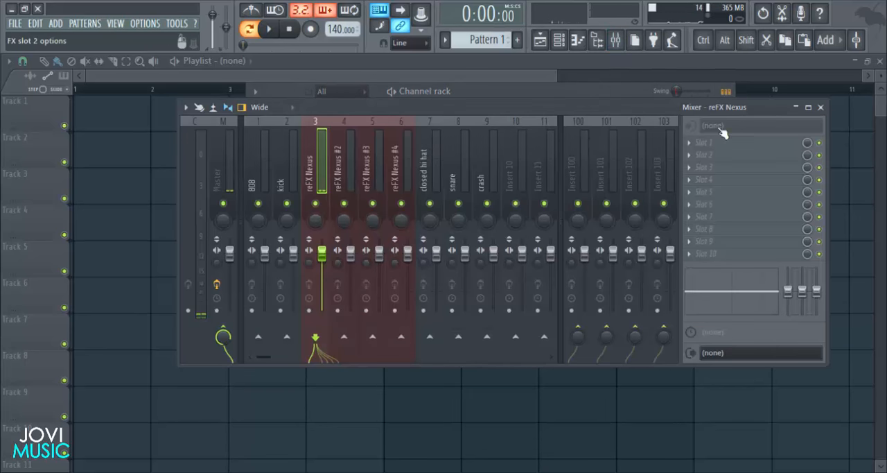
pyautogui.click(691, 149)
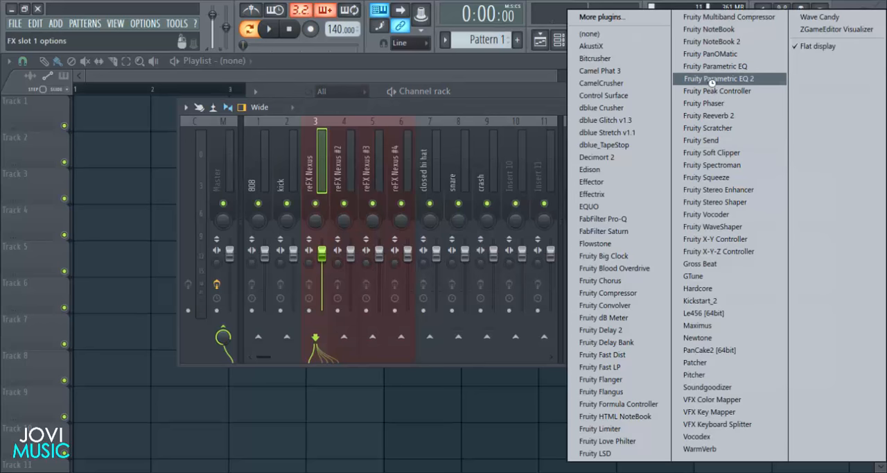
pyautogui.click(711, 90)
pyautogui.moveTo(72, 226); pyautogui.dragTo(106, 282)
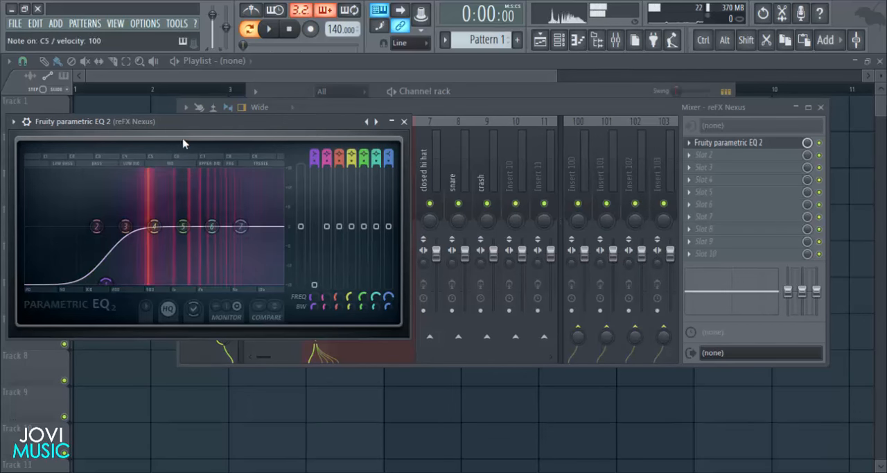
# - Lower the equalizer's band 7 high shelf at about 8410 Hz to soften the pluck's highs
pyautogui.moveTo(138, 121); pyautogui.dragTo(283, 138)
pyautogui.moveTo(385, 243); pyautogui.dragTo(392, 270)
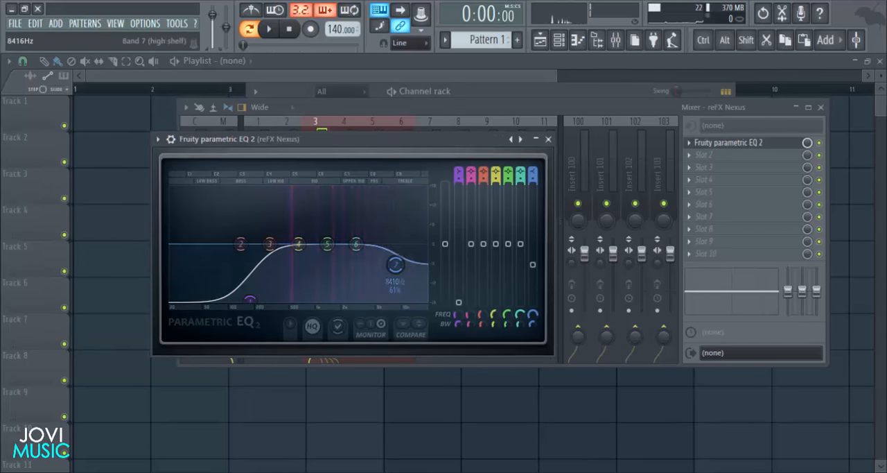
pyautogui.click(548, 139)
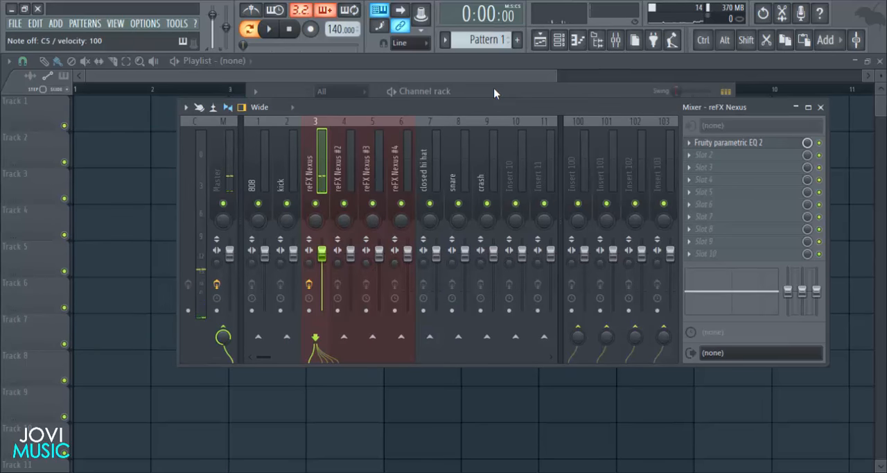
# - Load the "CRB - Space Plucks" preset from the "Straight From The" category into reFX Nexus #2
pyautogui.click(495, 93)
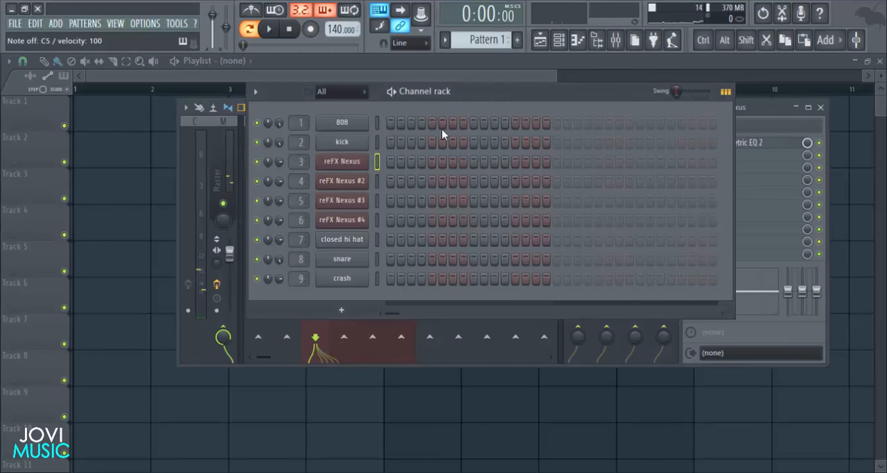
pyautogui.click(356, 184)
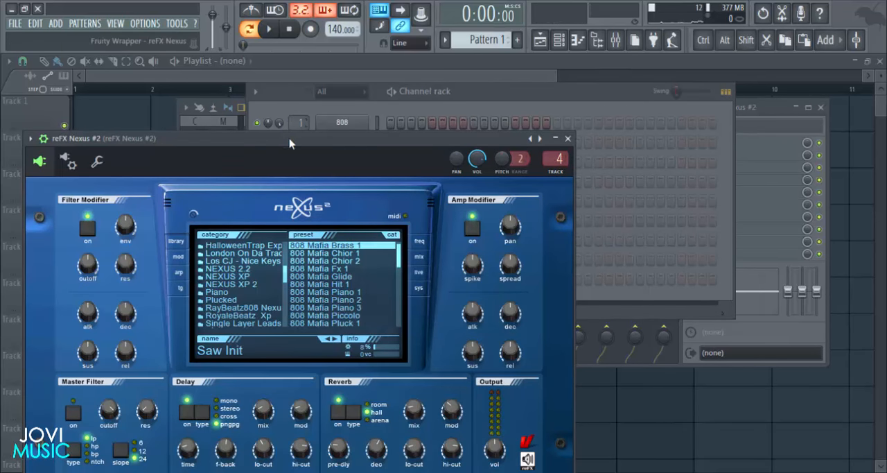
pyautogui.moveTo(289, 143); pyautogui.dragTo(416, 82)
pyautogui.scroll(-4, 380, 232)
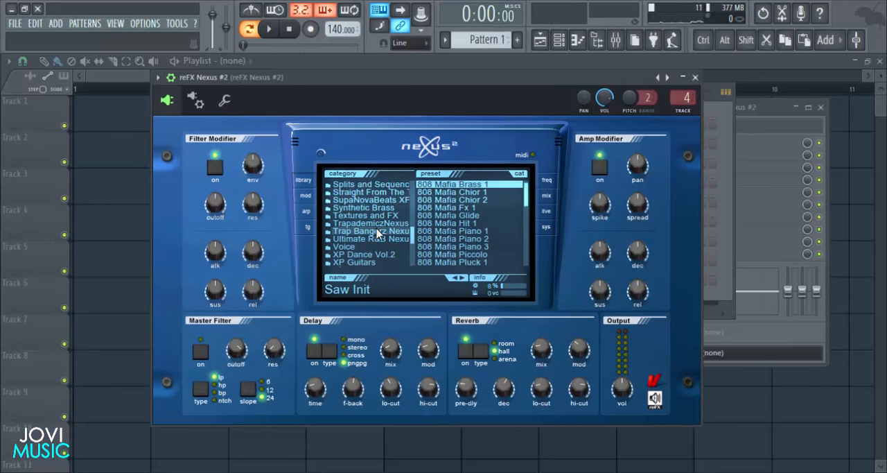
pyautogui.click(370, 197)
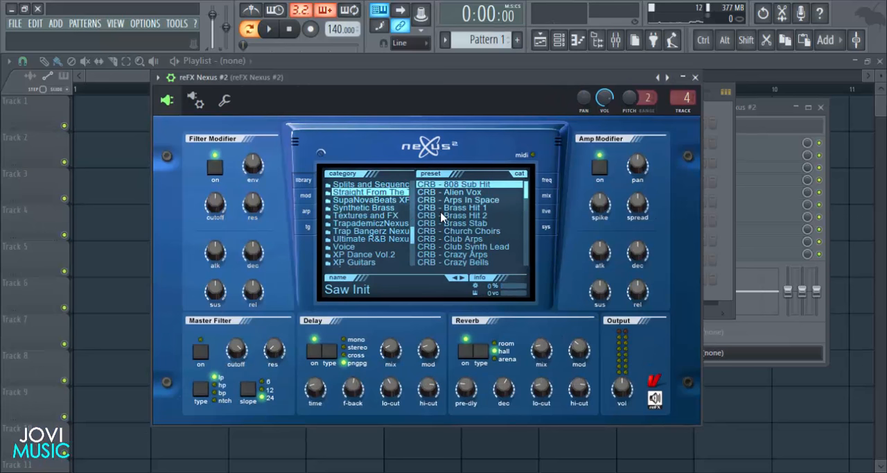
pyautogui.scroll(-3, 452, 233)
pyautogui.scroll(-5, 454, 237)
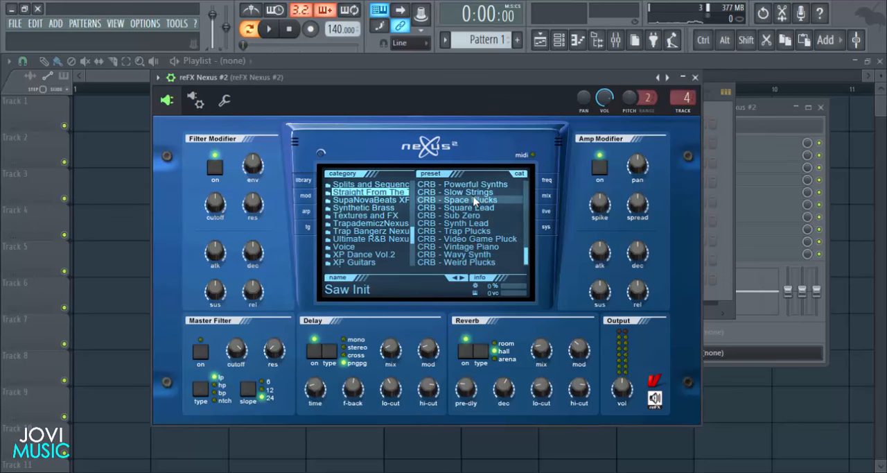
pyautogui.click(473, 201)
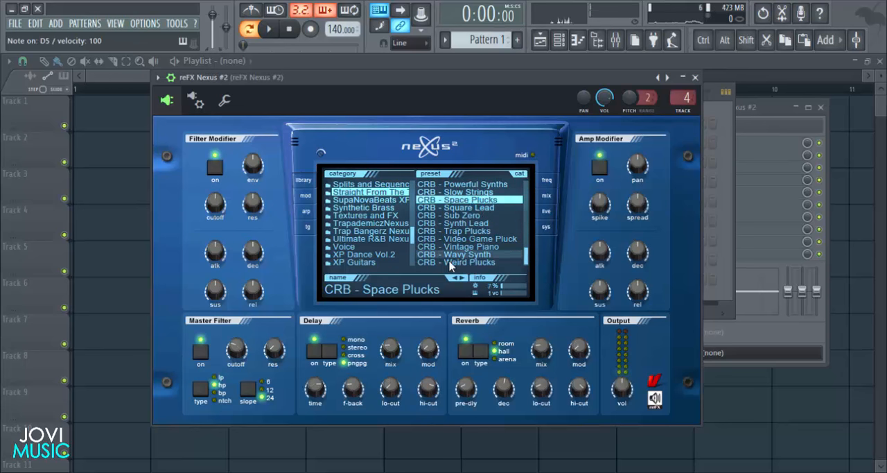
# - Set the Space Plucks delay mix to about 41 and reverb mix to about 28, playing test notes to check the sound
pyautogui.click(172, 78)
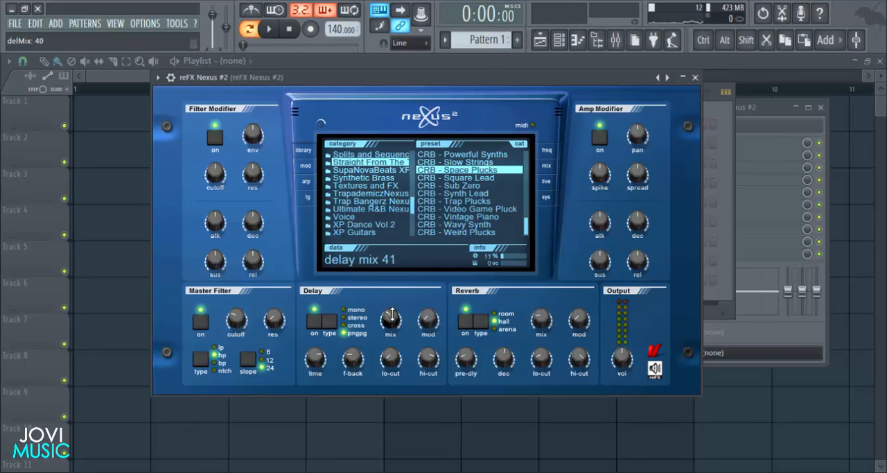
pyautogui.moveTo(390, 316); pyautogui.dragTo(390, 315)
pyautogui.press('q')
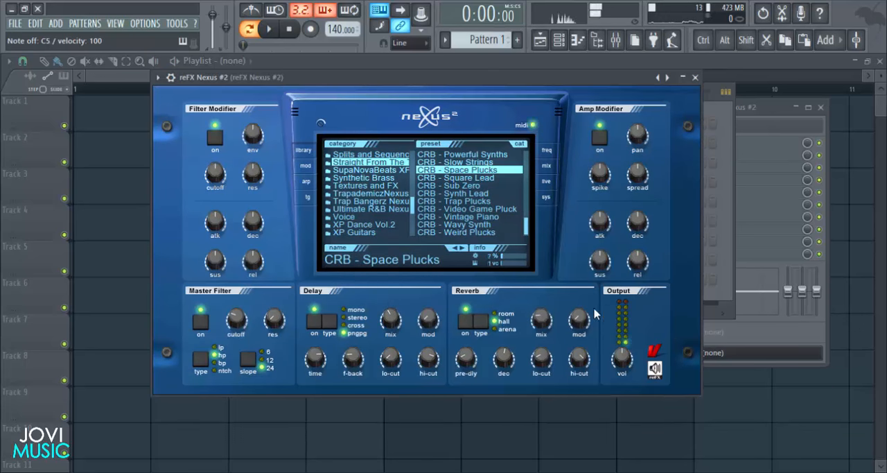
pyautogui.moveTo(537, 327)
pyautogui.mouseDown()
pyautogui.moveTo(553, 324)
pyautogui.moveTo(547, 319)
pyautogui.mouseUp()
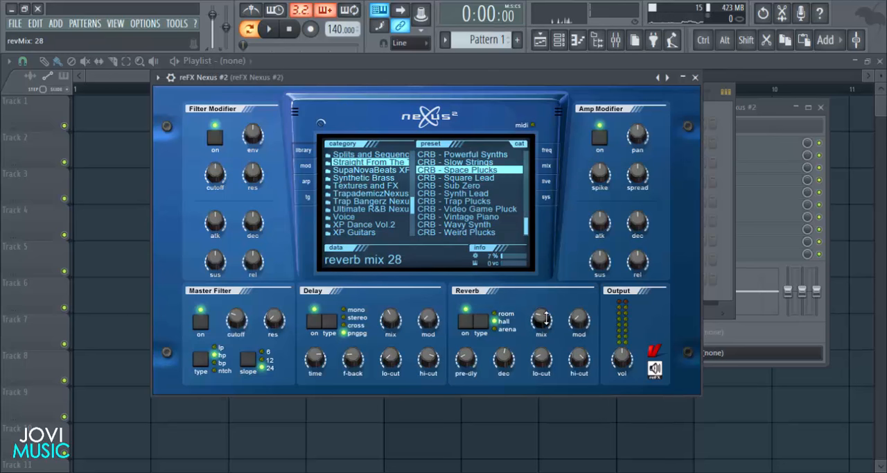
pyautogui.press('q')
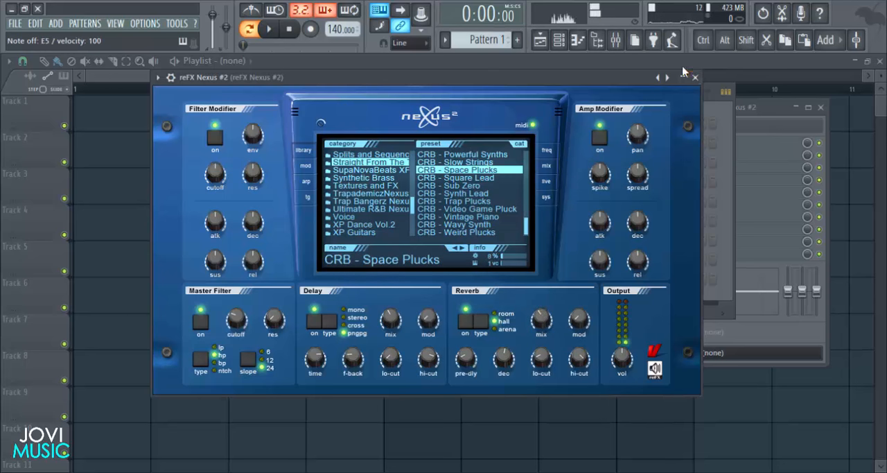
# - Insert Fruity Parametric EQ 2 in slot 1 of the reFX Nexus #2 mixer track and cut the lows with band 1 at about 230 Hz
pyautogui.click(696, 77)
pyautogui.click(767, 113)
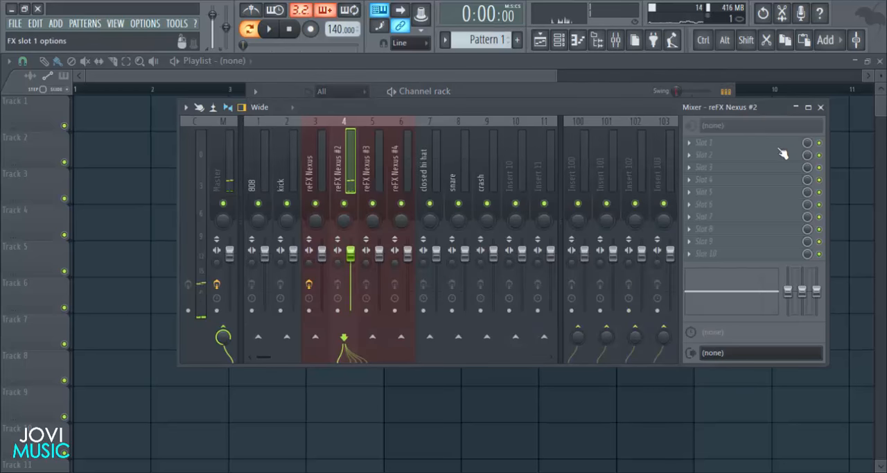
pyautogui.click(702, 143)
pyautogui.click(725, 73)
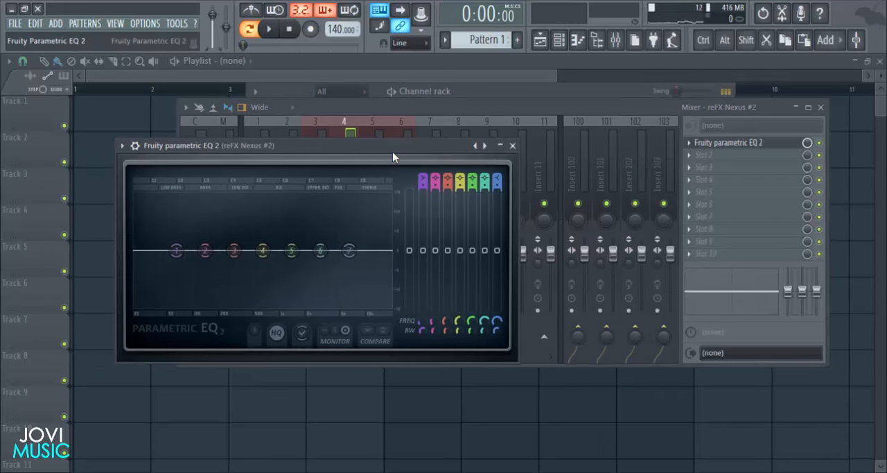
pyautogui.moveTo(286, 158); pyautogui.dragTo(318, 144)
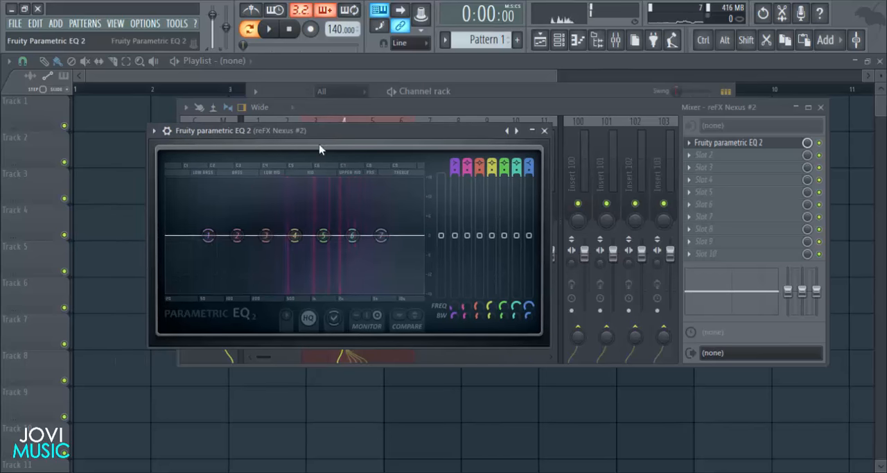
pyautogui.moveTo(208, 235); pyautogui.dragTo(256, 291)
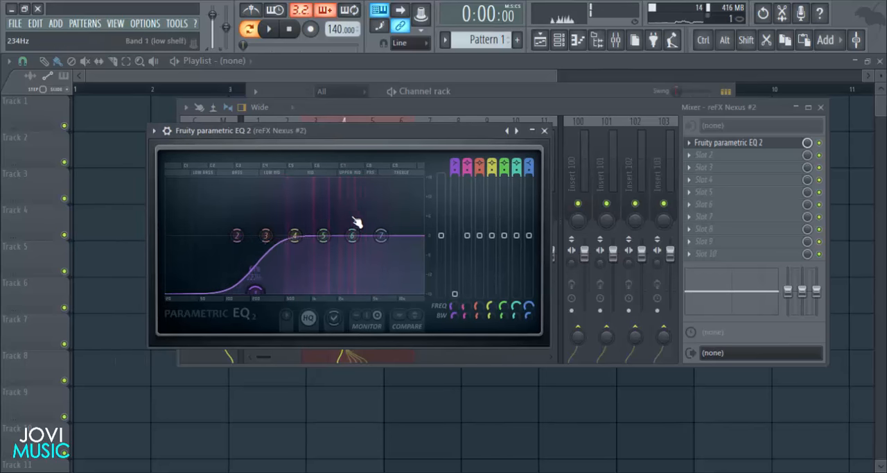
# - Lower the equalizer's band 7 high shelf and dip the mids with band 5
pyautogui.moveTo(387, 238); pyautogui.dragTo(394, 262)
pyautogui.moveTo(324, 237); pyautogui.dragTo(330, 256)
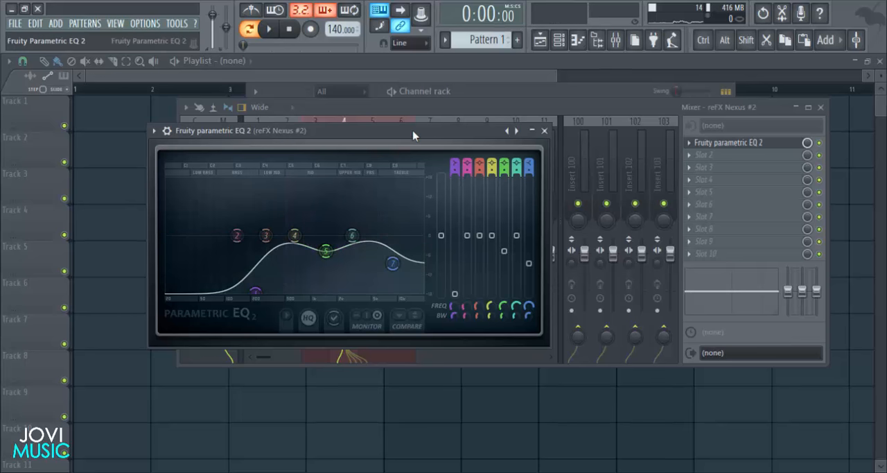
pyautogui.moveTo(415, 131); pyautogui.dragTo(467, 137)
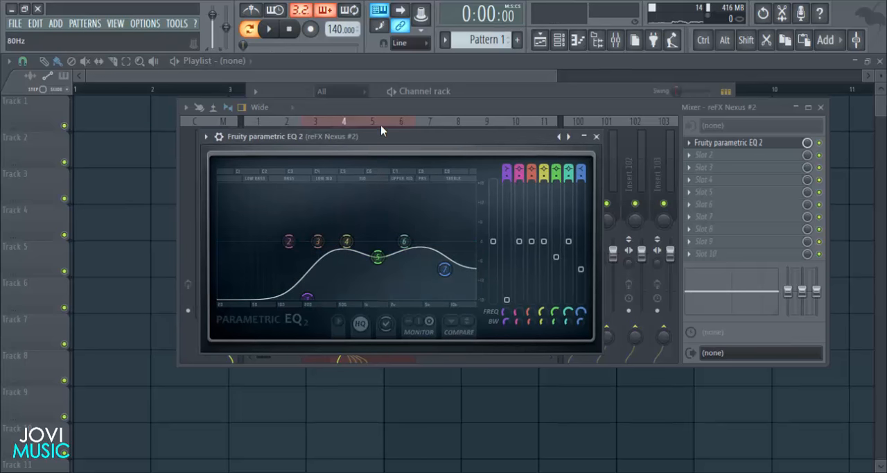
pyautogui.moveTo(382, 133); pyautogui.dragTo(385, 129)
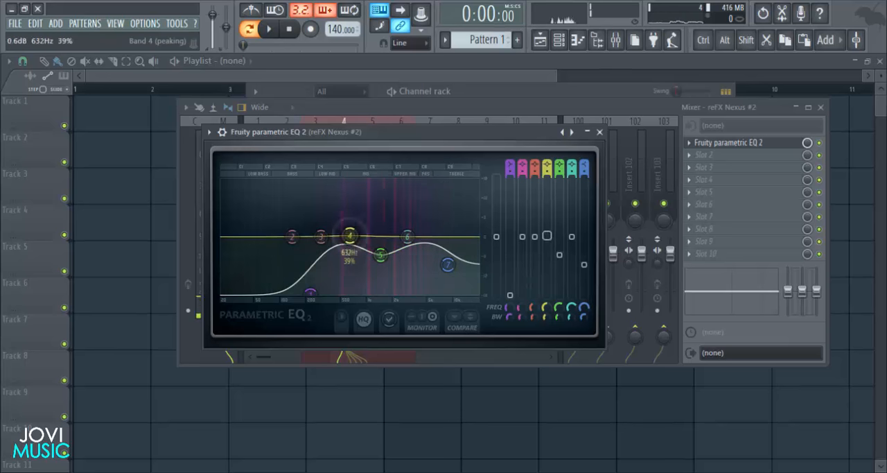
# - Raise bands 4 and 6 slightly in the equalizer and close it together with the mixer
pyautogui.moveTo(350, 236); pyautogui.dragTo(351, 227)
pyautogui.moveTo(408, 236); pyautogui.dragTo(409, 230)
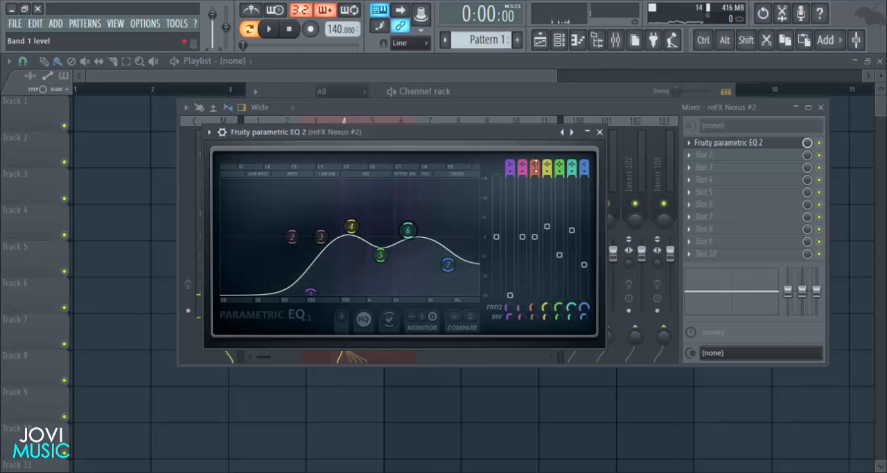
pyautogui.click(600, 132)
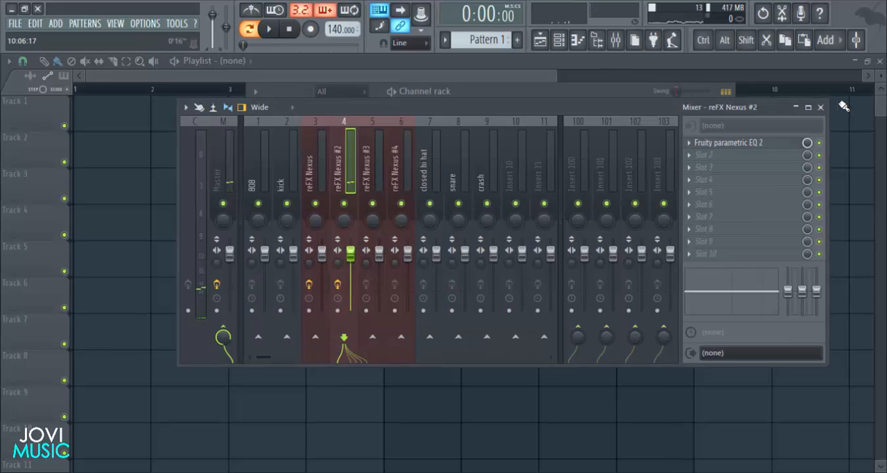
pyautogui.click(819, 107)
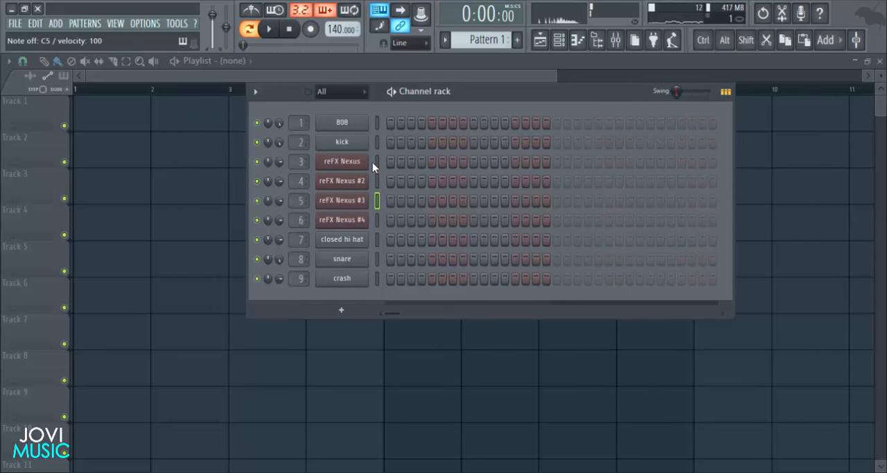
# - Open the piano roll of the reFX Nexus channel and place a one-step B4 note at the start of bar 1
pyautogui.rightClick(372, 160)
pyautogui.click(384, 162)
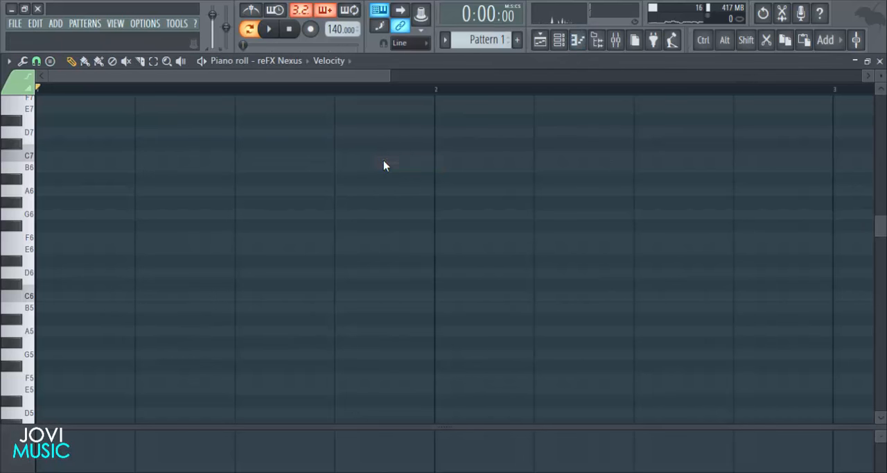
pyautogui.moveTo(390, 75); pyautogui.dragTo(224, 75)
pyautogui.scroll(-7, 160, 160)
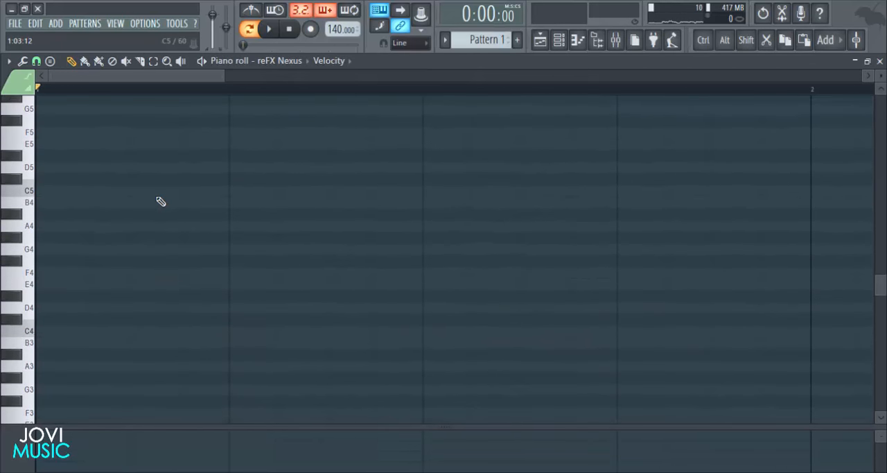
pyautogui.scroll(-3, 46, 269)
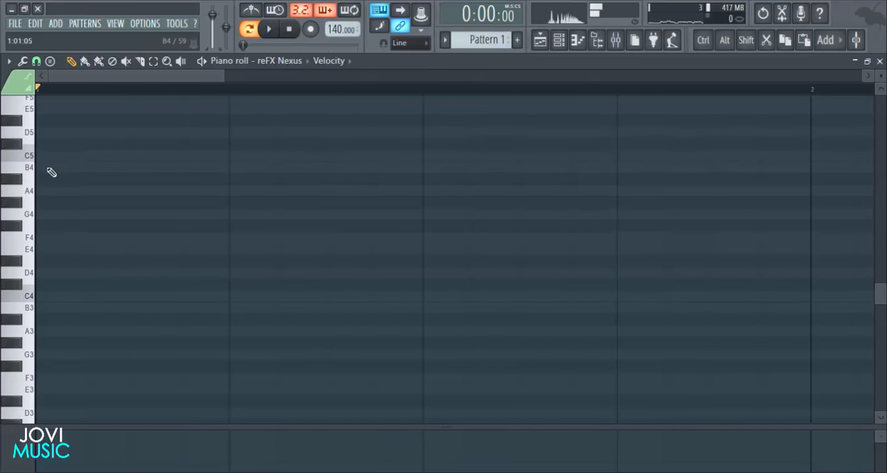
pyautogui.click(49, 168)
pyautogui.scroll(6, 164, 184)
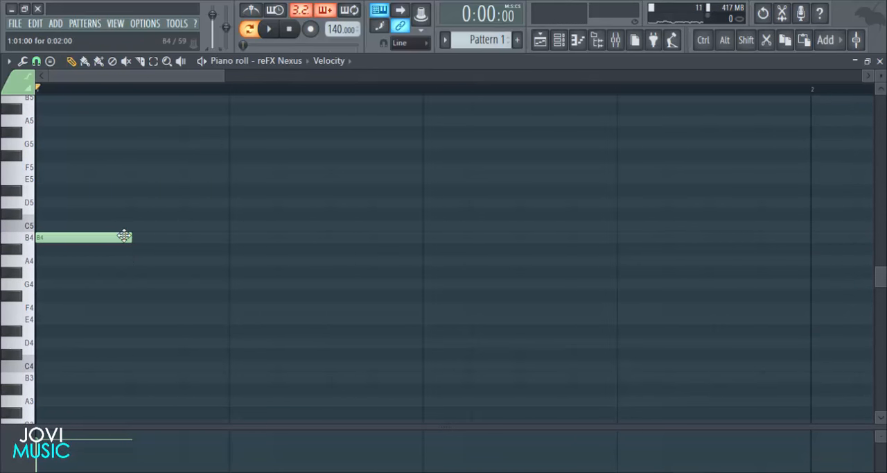
pyautogui.moveTo(119, 238); pyautogui.dragTo(105, 237)
# - Audition pitches around G5 on the piano keys and place a one-step F#5 note on step 3 of bar 1
pyautogui.click(31, 147)
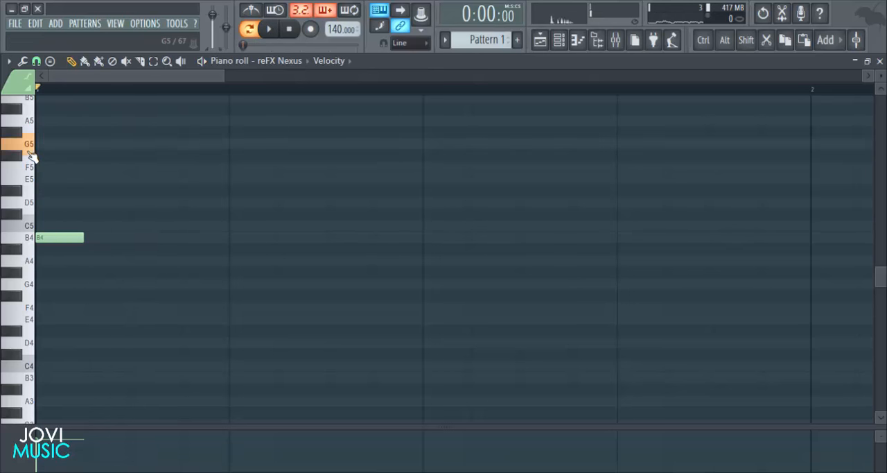
pyautogui.scroll(3, 32, 166)
pyautogui.click(20, 169)
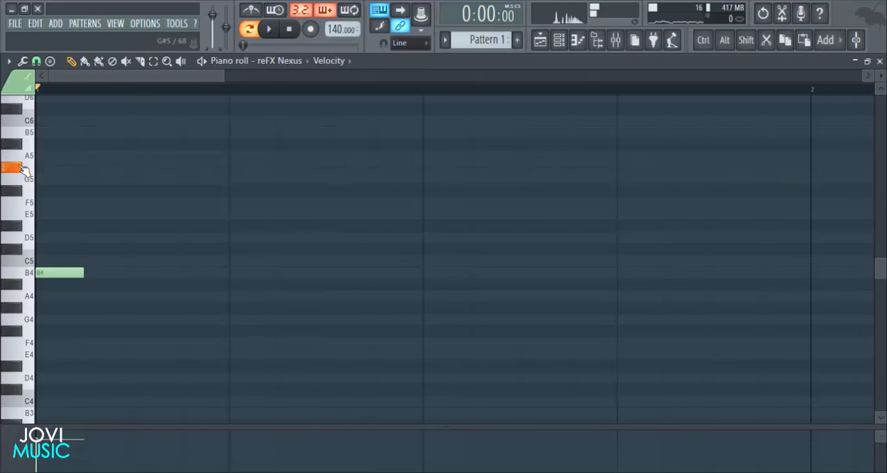
pyautogui.click(21, 196)
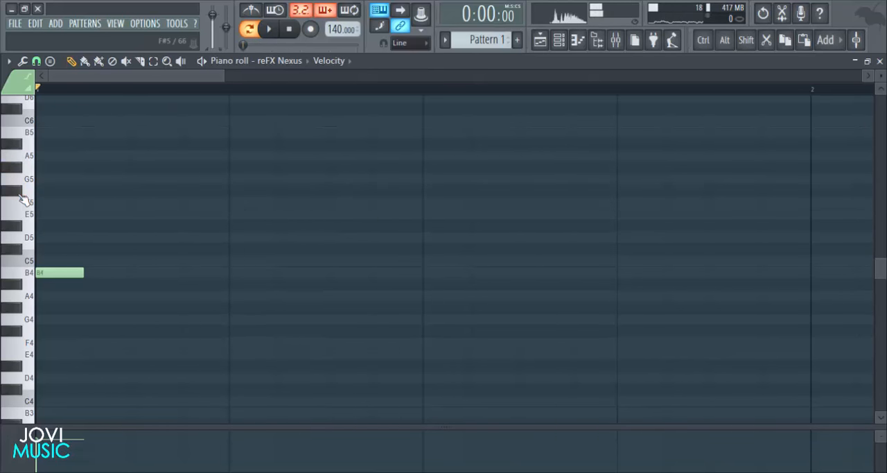
pyautogui.click(108, 192)
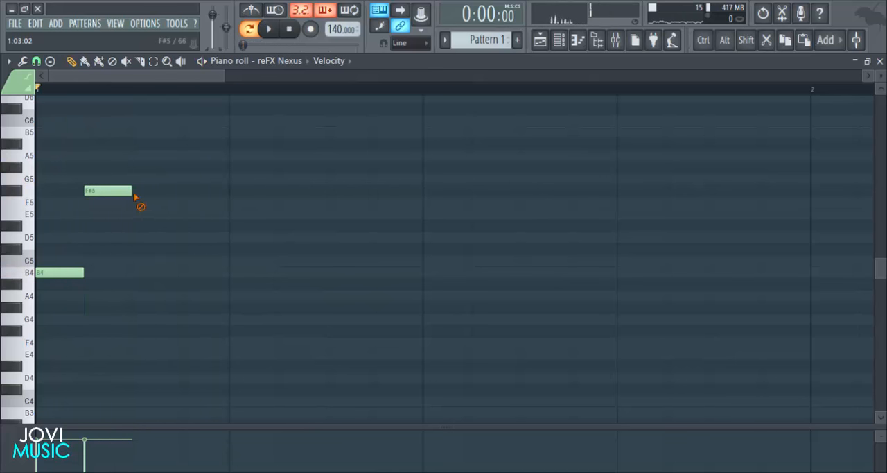
pyautogui.moveTo(131, 192); pyautogui.dragTo(179, 192)
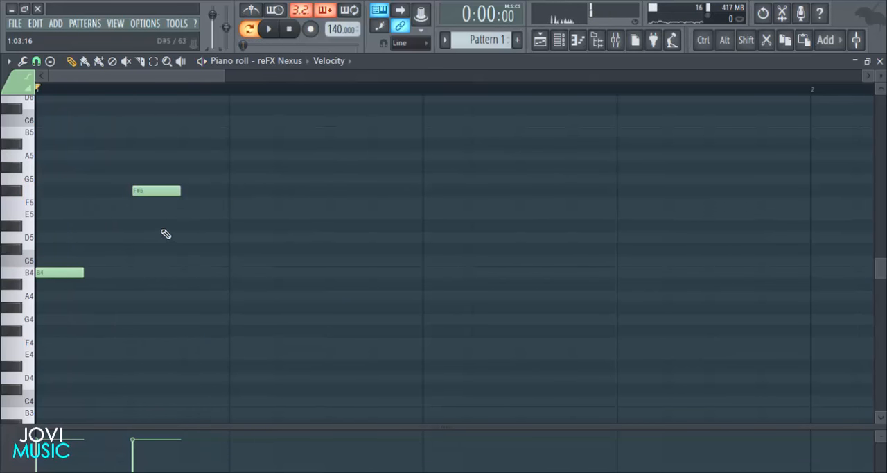
# - Add an E5 note on step 5 and an A5 note on step 7 of bar 1, and play the pattern
pyautogui.click(245, 215)
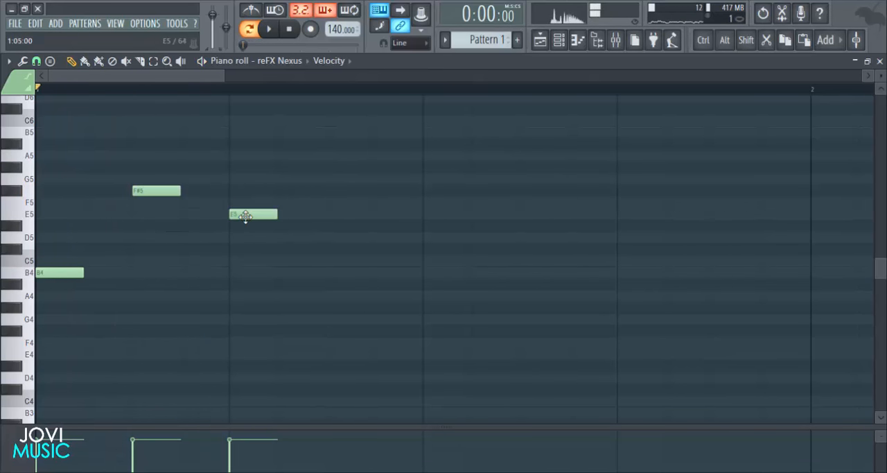
pyautogui.click(336, 158)
pyautogui.press('space')
pyautogui.scroll(-2, 406, 86)
pyautogui.press('space')
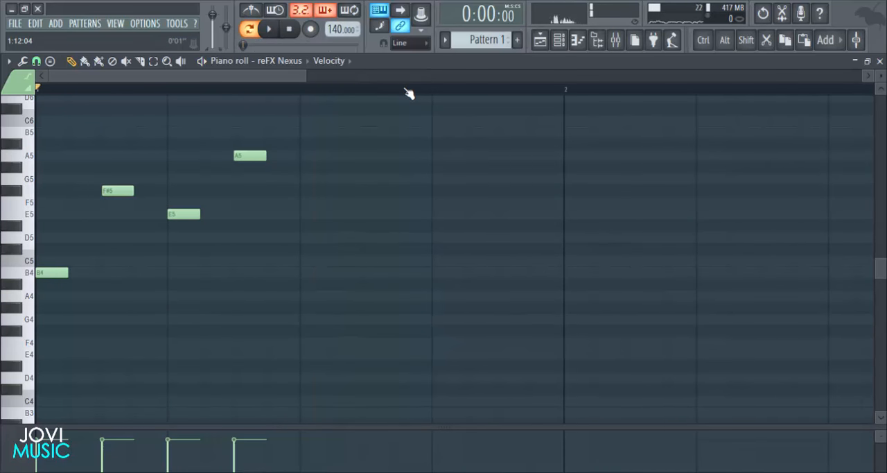
# - Move the A5 note on step 7 down to G5 and play the pattern
pyautogui.moveTo(243, 154); pyautogui.dragTo(242, 178)
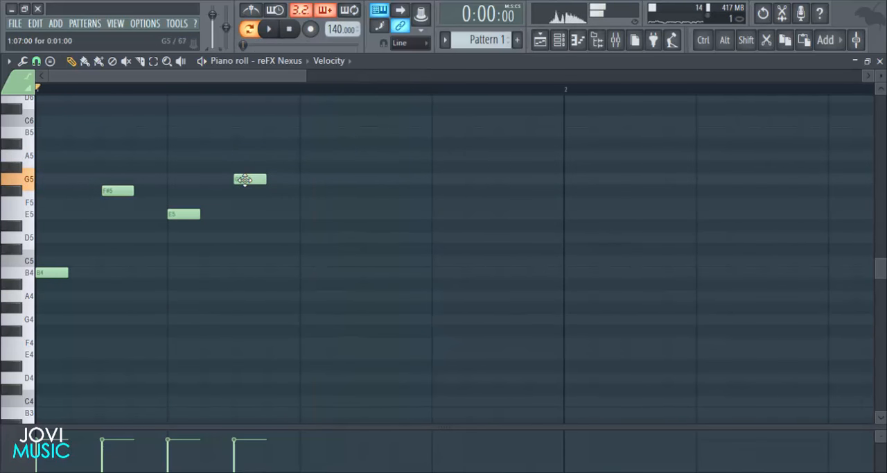
pyautogui.press('space')
pyautogui.press('space')
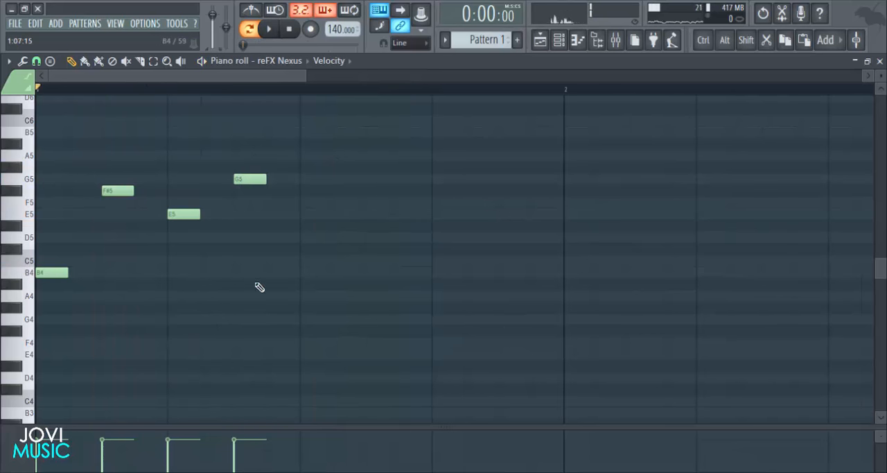
# - Add a D5 note on step 9 and an E5 note on step 11 of bar 1, removing the misplaced F5
pyautogui.click(303, 237)
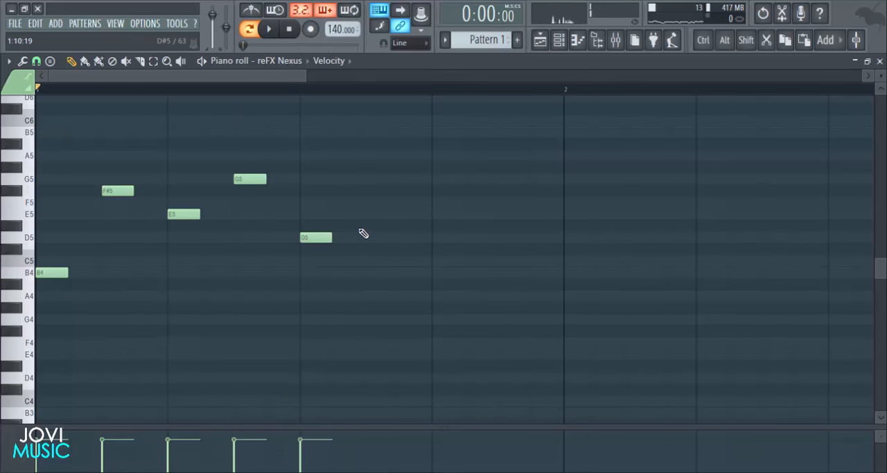
pyautogui.click(370, 205)
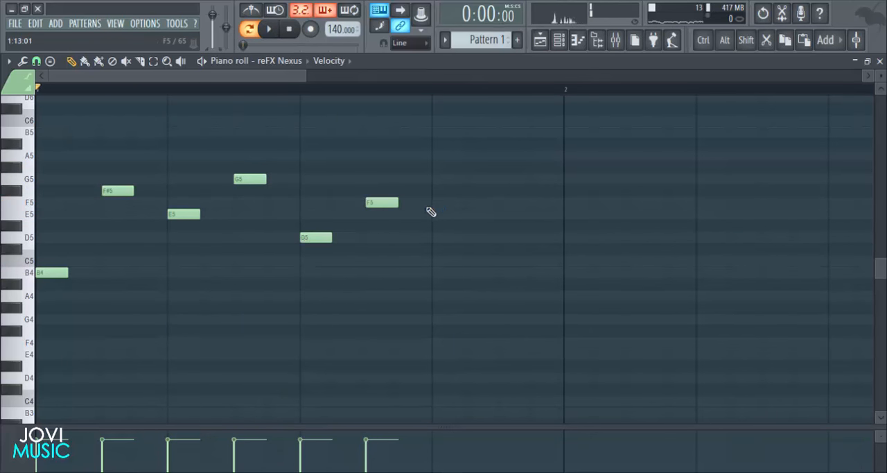
pyautogui.rightClick(381, 202)
pyautogui.click(369, 214)
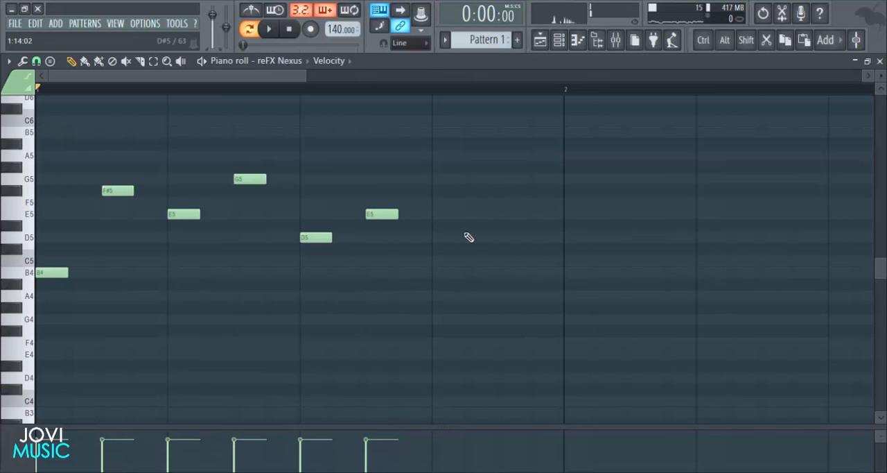
# - Complete bar 1 with a B4 note on step 13 and an E5 note on step 15, and play it back
pyautogui.click(435, 273)
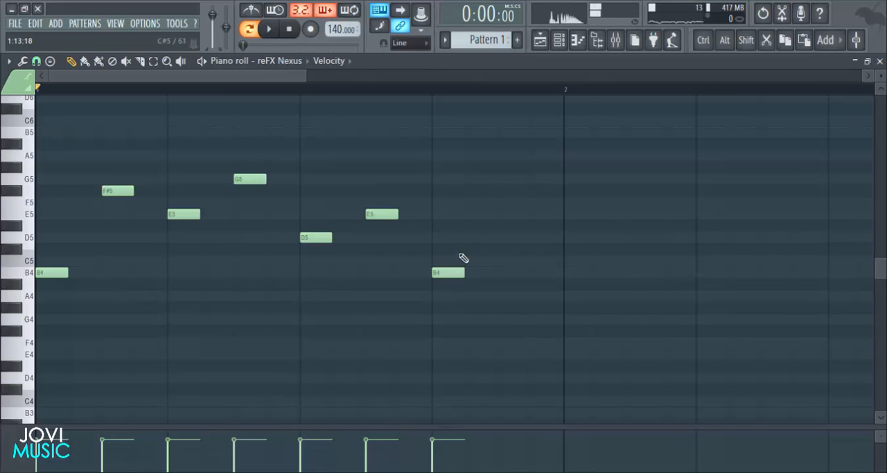
pyautogui.click(504, 215)
pyautogui.press('space')
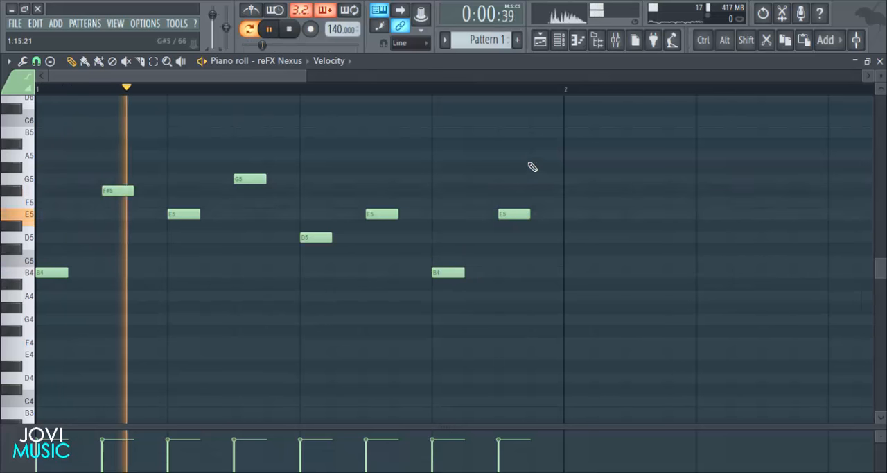
pyautogui.scroll(-1, 522, 92)
pyautogui.press('space')
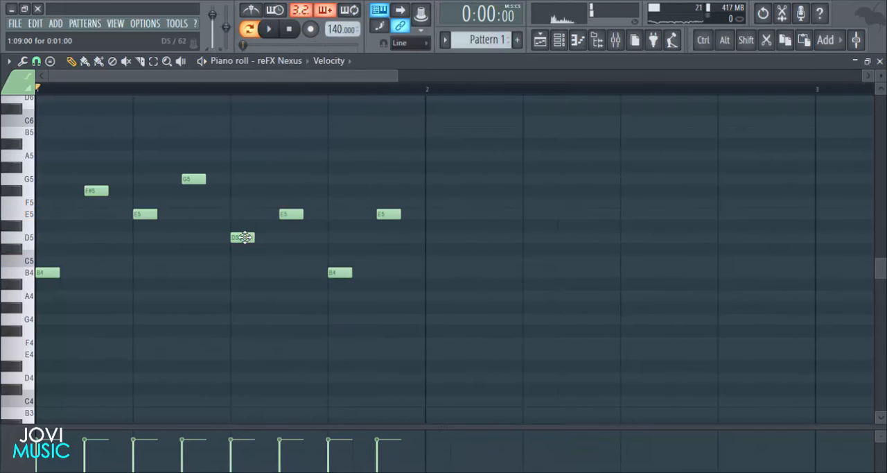
# - Move the D5 note on step 9 down to C5 and play the melody
pyautogui.moveTo(245, 238); pyautogui.dragTo(244, 267)
pyautogui.press('space')
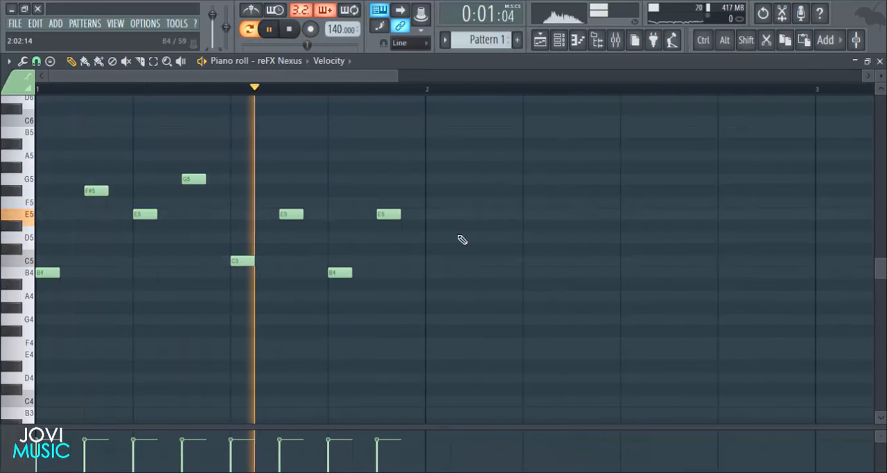
pyautogui.press('space')
# - Continue the melody in bar 2 with B4 on step 1, G5 on step 3 and E5 on step 5
pyautogui.scroll(-1, 452, 92)
pyautogui.scroll(-1, 452, 92)
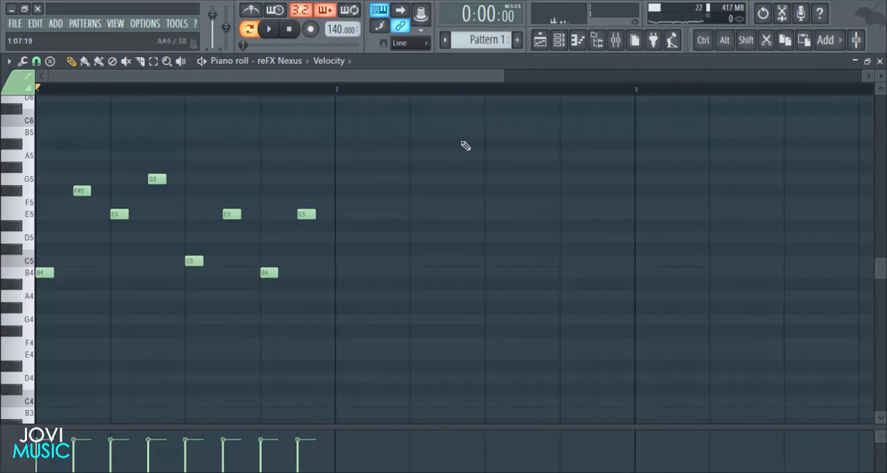
pyautogui.scroll(-1, 522, 96)
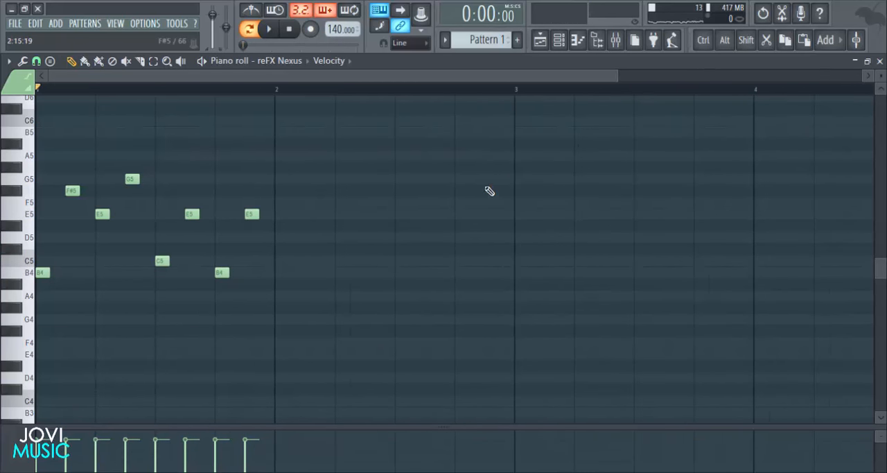
pyautogui.click(280, 273)
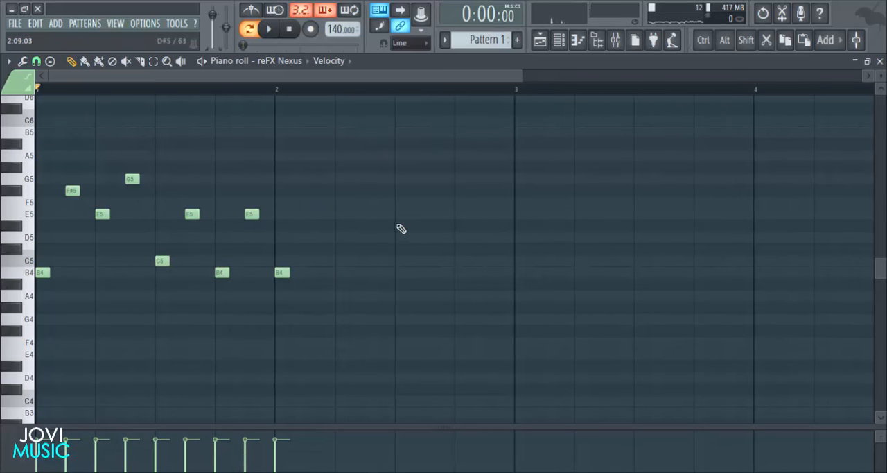
pyautogui.click(310, 179)
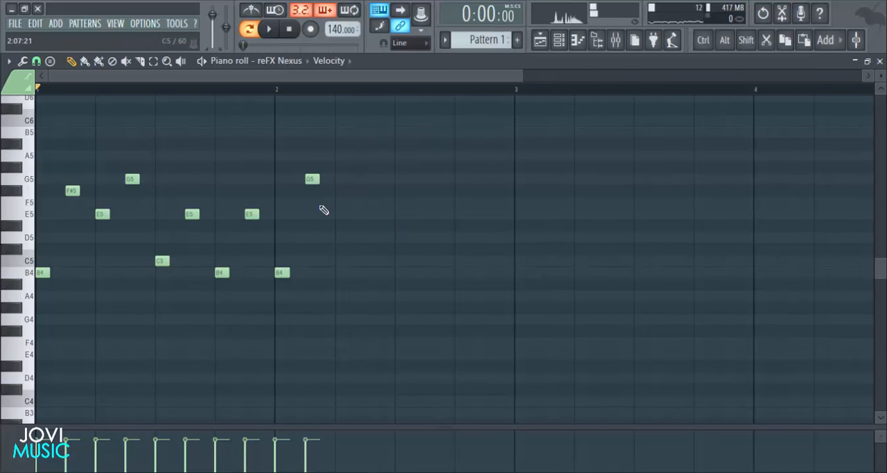
pyautogui.click(339, 215)
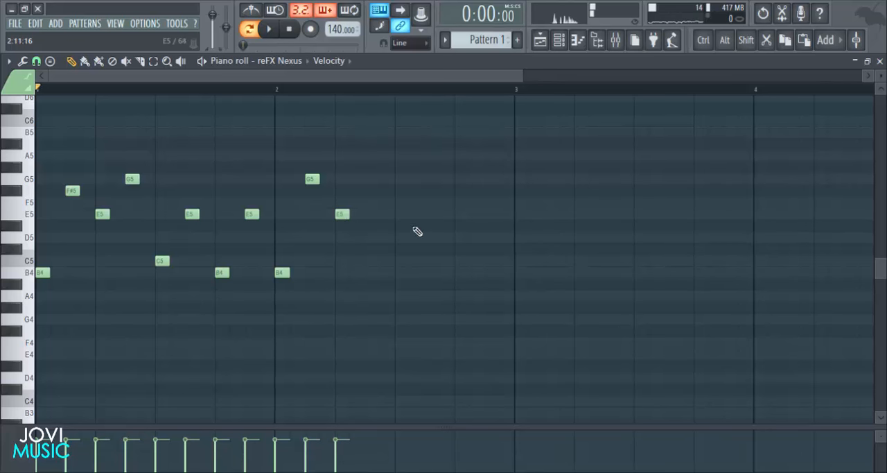
# - Add a G5 note on step 7 of bar 2 and play the melody from the start
pyautogui.click(369, 179)
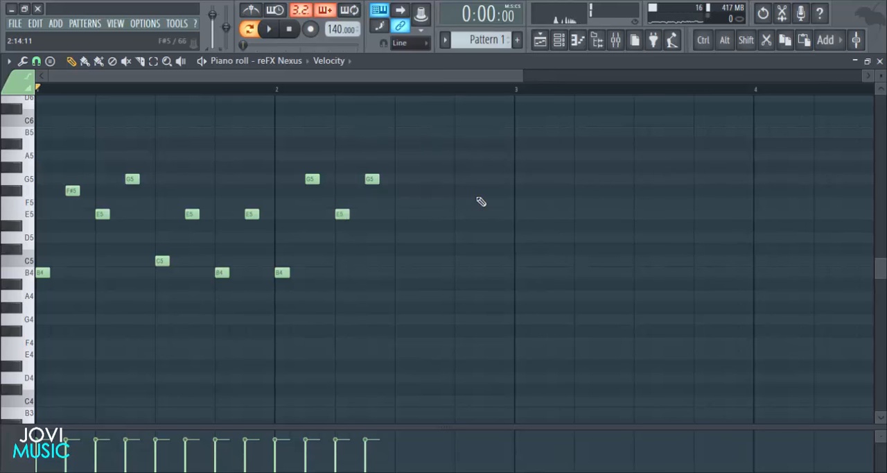
pyautogui.press('space')
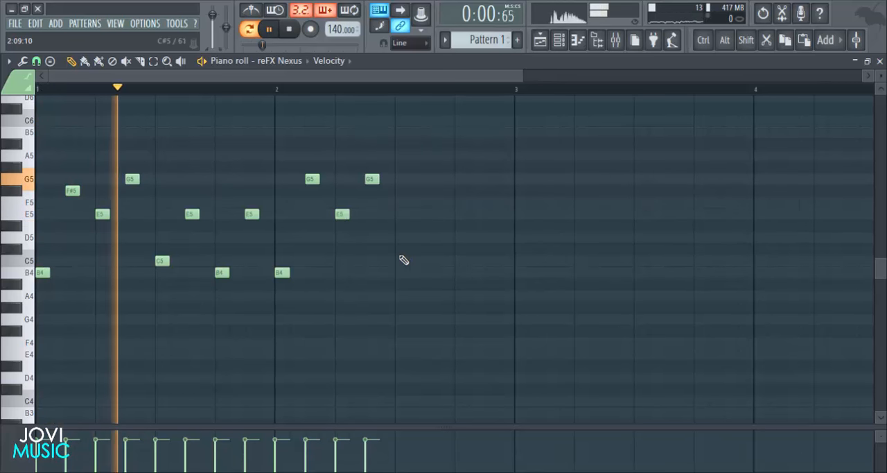
pyautogui.press('space')
# - Complete bar 2 with C5 on step 9, E5 on step 11, B4 on step 13 and E5 on step 15, and play it back
pyautogui.click(400, 261)
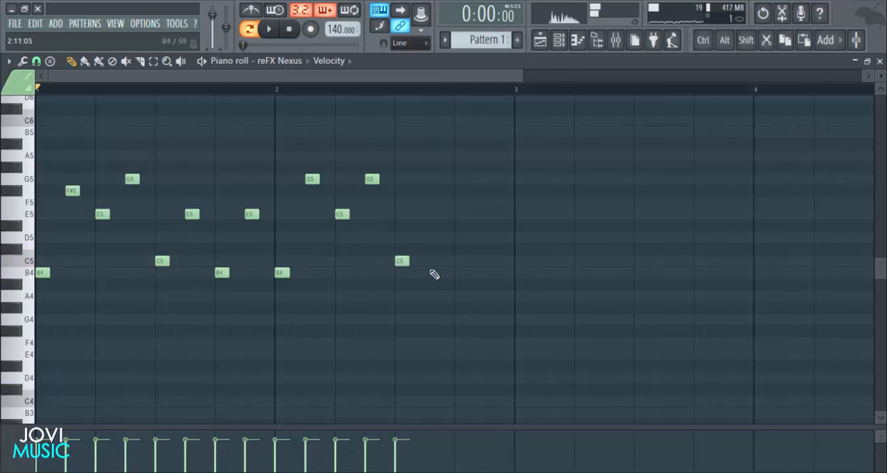
pyautogui.click(429, 214)
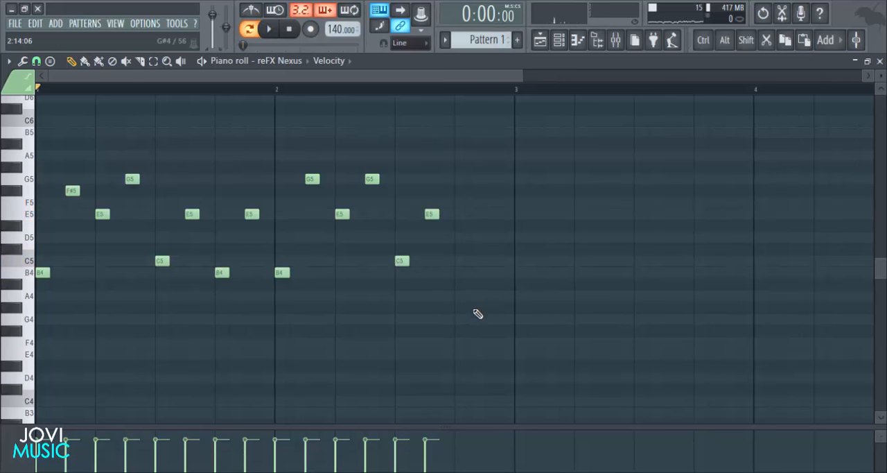
pyautogui.click(456, 273)
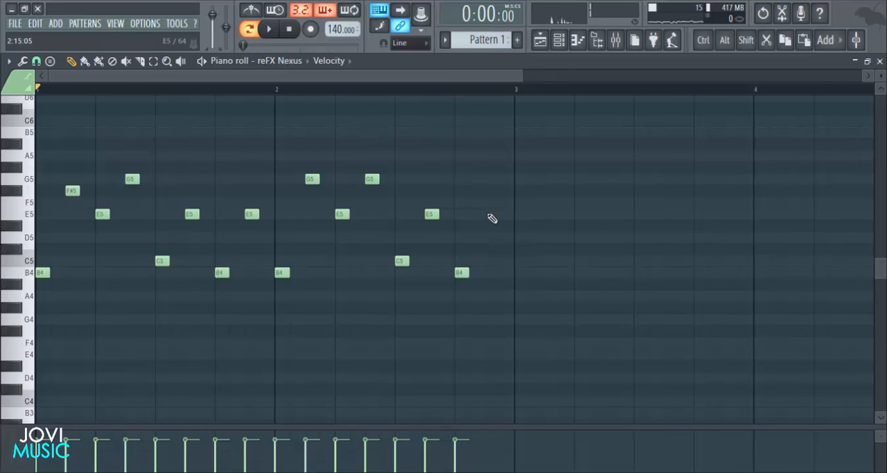
pyautogui.scroll(-3, 535, 97)
pyautogui.press('space')
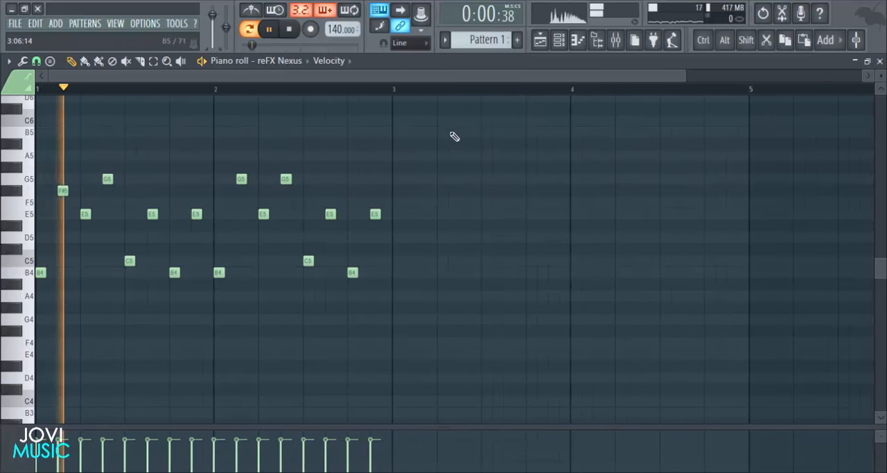
# - Duplicate the whole two-bar melody into bars 3 and 4 and stop playback
pyautogui.moveTo(418, 129); pyautogui.dragTo(36, 321)
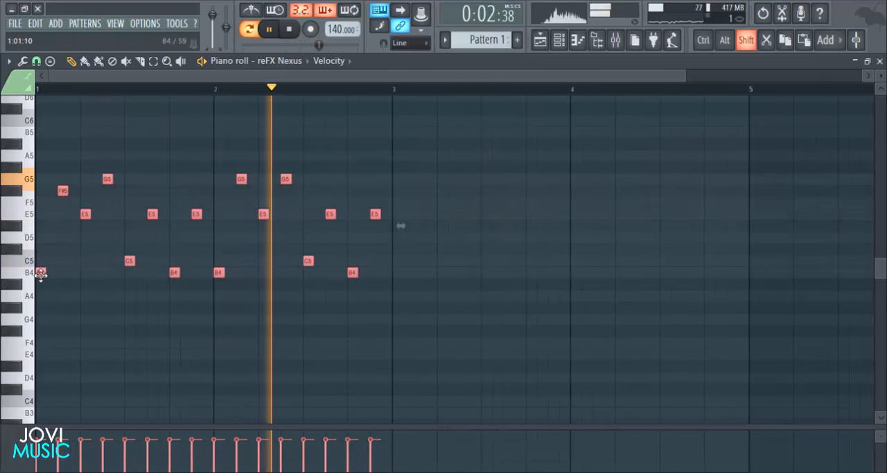
pyautogui.moveTo(41, 273); pyautogui.dragTo(403, 275)
pyautogui.press('space')
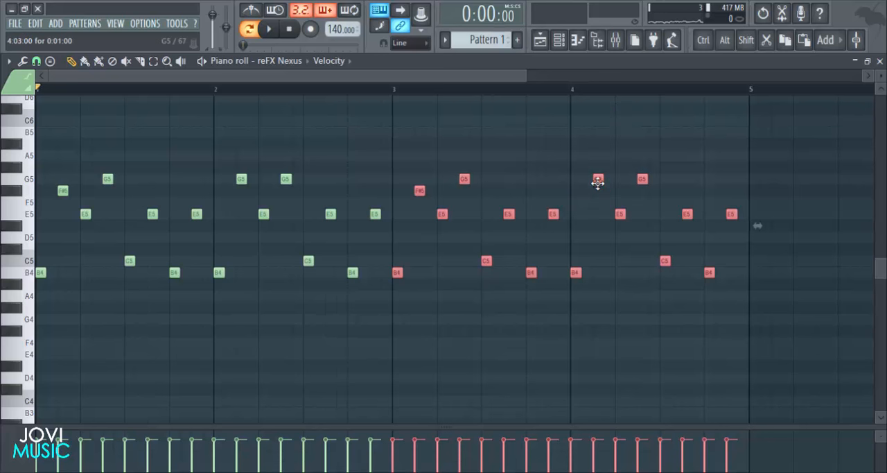
# - Vary bar 4 by changing the note on step 3 to E5, step 5 to G5 and step 7 to E5, and play the melody
pyautogui.moveTo(598, 186); pyautogui.dragTo(594, 216)
pyautogui.click(630, 272)
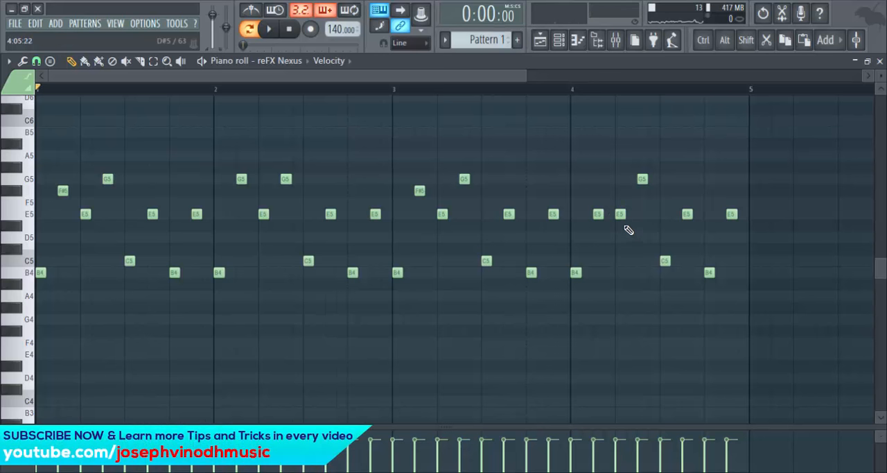
pyautogui.moveTo(620, 218); pyautogui.dragTo(640, 184)
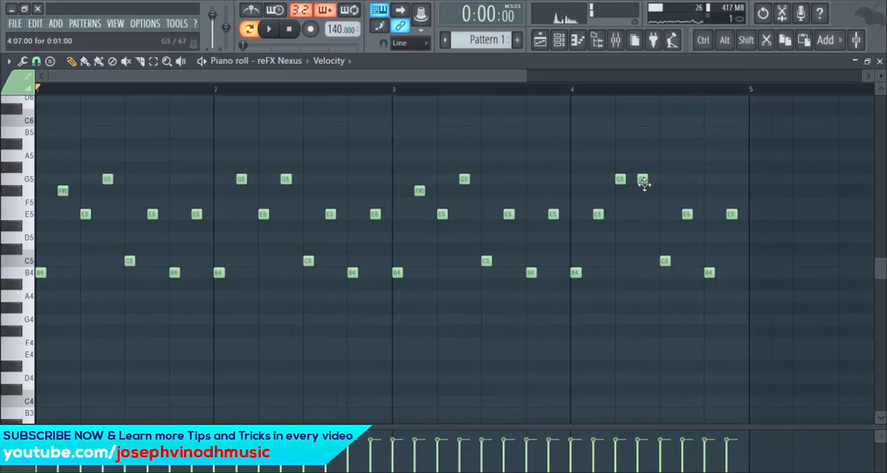
pyautogui.click(638, 215)
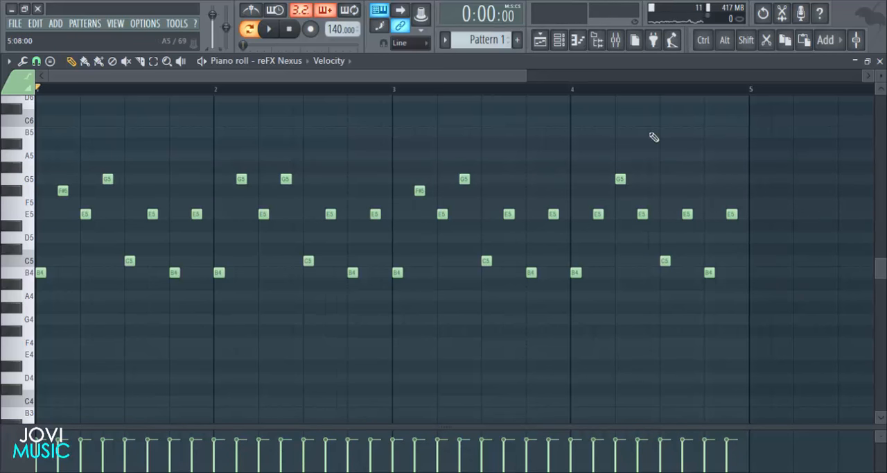
pyautogui.press('space')
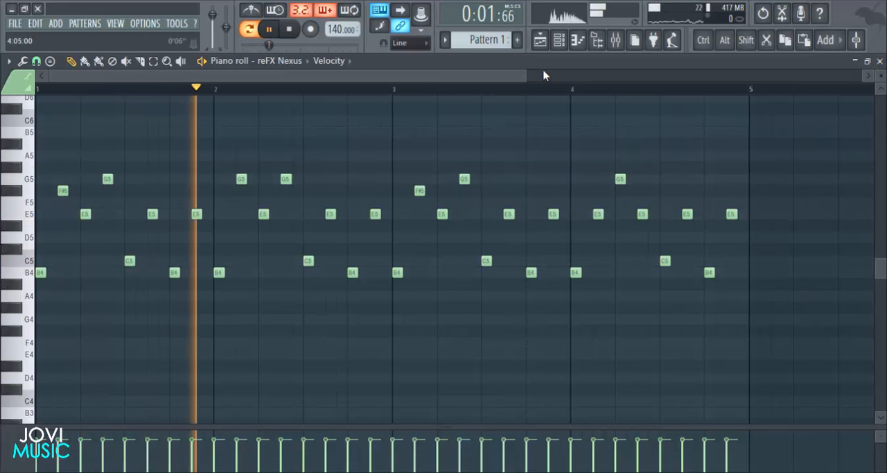
pyautogui.moveTo(525, 77); pyautogui.dragTo(500, 75)
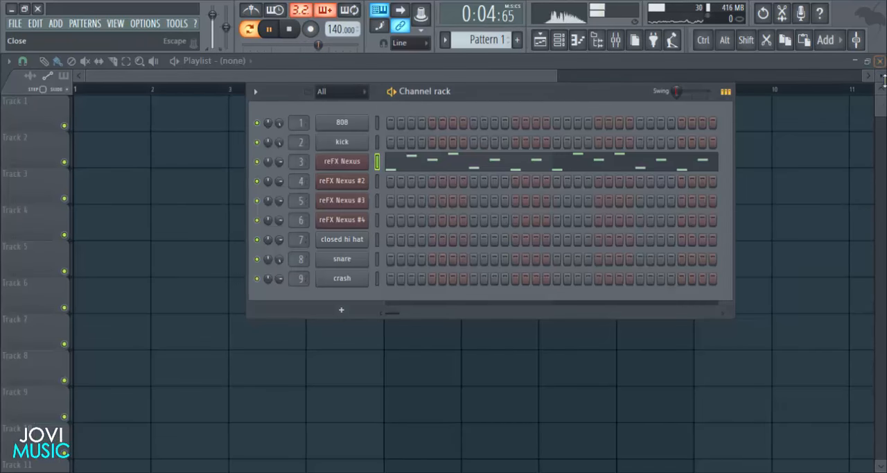
# - Copy the reFX Nexus melody to the reFX Nexus #2 channel and play both channels together
pyautogui.click(880, 61)
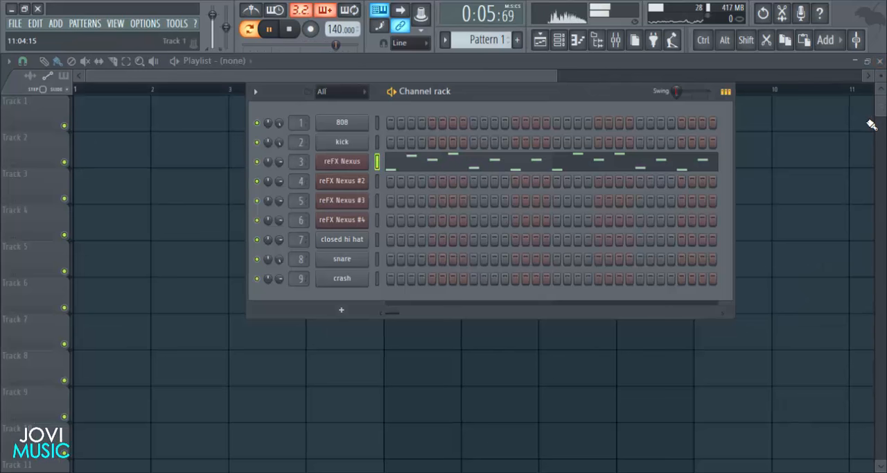
pyautogui.press('space')
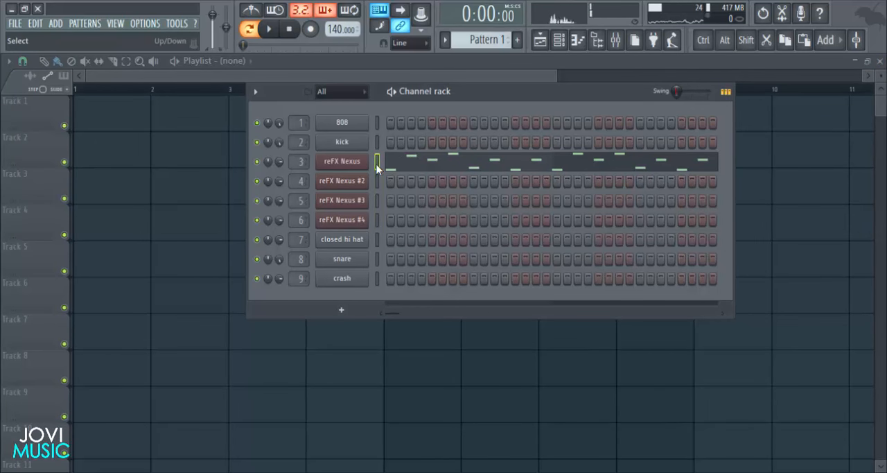
pyautogui.press('ctrl')
pyautogui.click(378, 181)
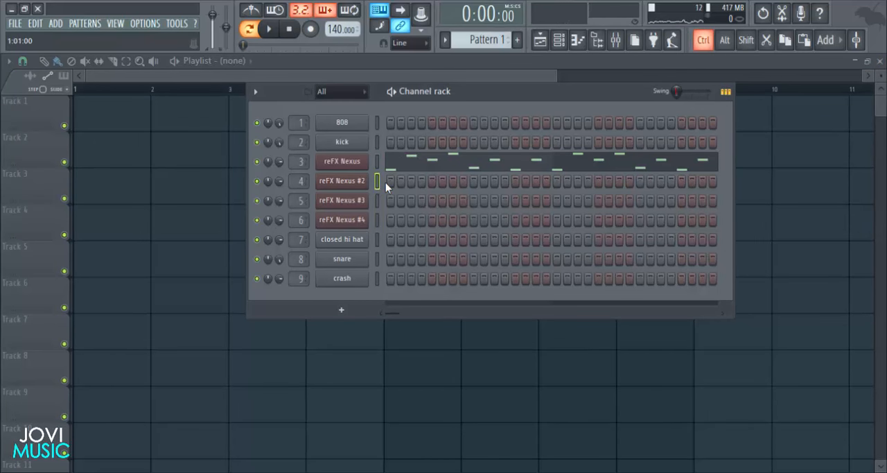
pyautogui.hotkey('ctrl', 'v')
pyautogui.press('space')
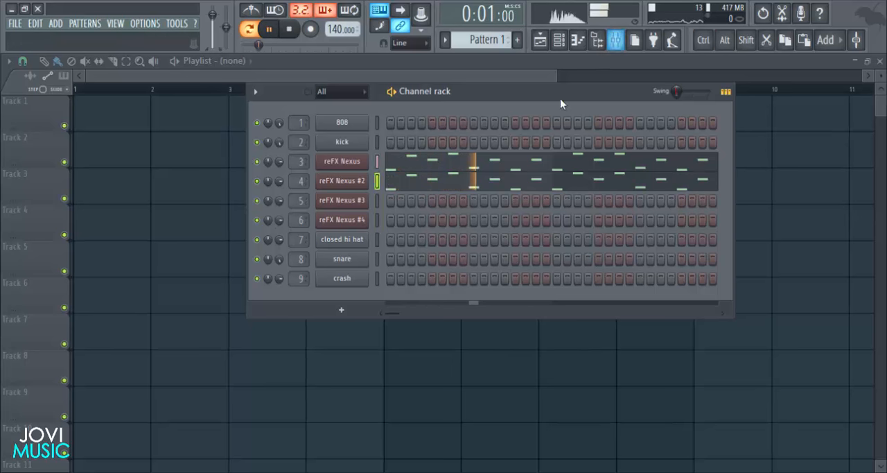
# - Lower the mixer volumes of reFX Nexus and reFX Nexus #2 to about the same level and listen to the result
pyautogui.click(617, 43)
pyautogui.press('space')
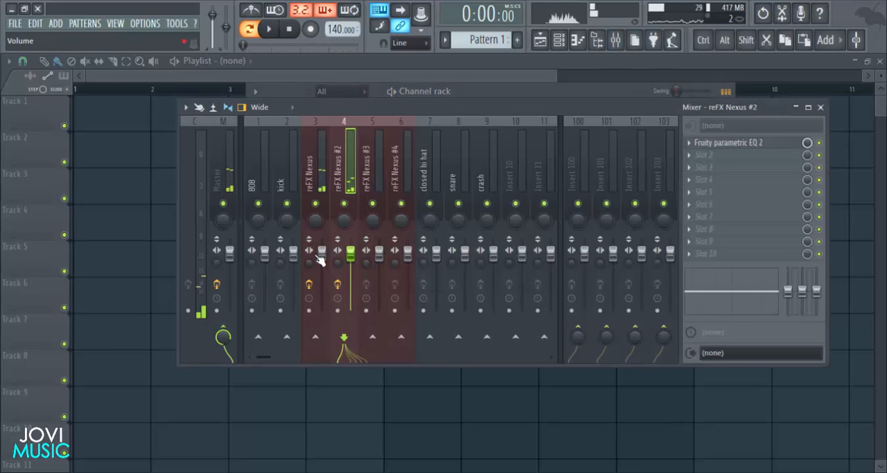
pyautogui.moveTo(351, 254); pyautogui.dragTo(322, 273)
pyautogui.click(351, 278)
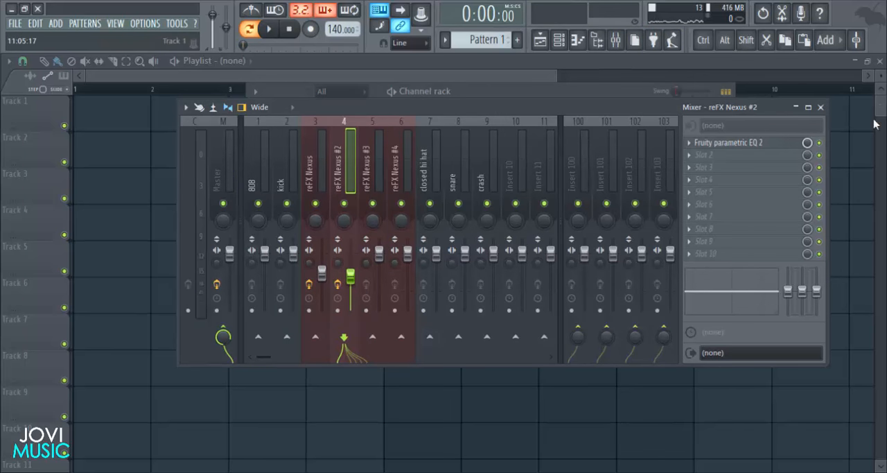
pyautogui.click(822, 108)
pyautogui.press('space')
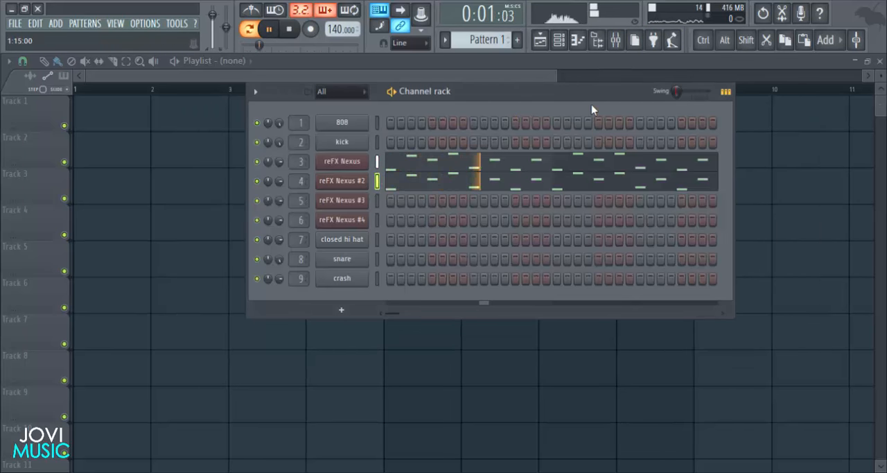
pyautogui.press('space')
# - Place Pattern 1 four times in a row on playlist Track 1, filling bars 1 to 16
pyautogui.click(785, 220)
pyautogui.moveTo(98, 117); pyautogui.dragTo(475, 120)
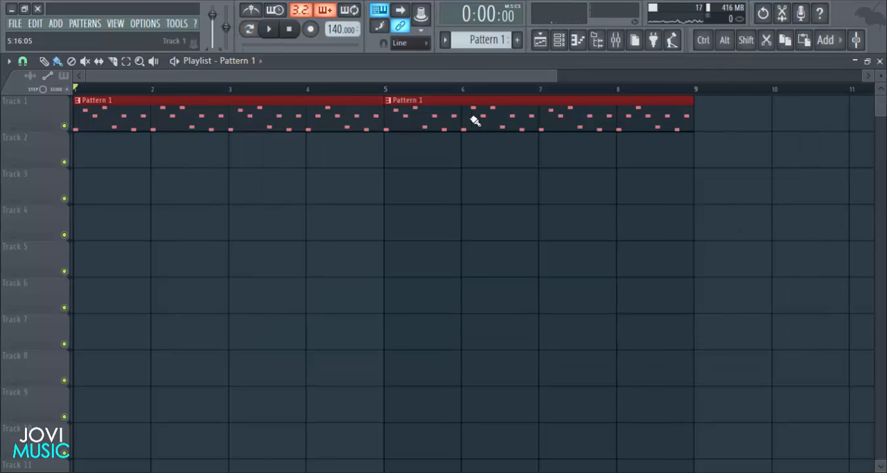
pyautogui.scroll(-4, 482, 97)
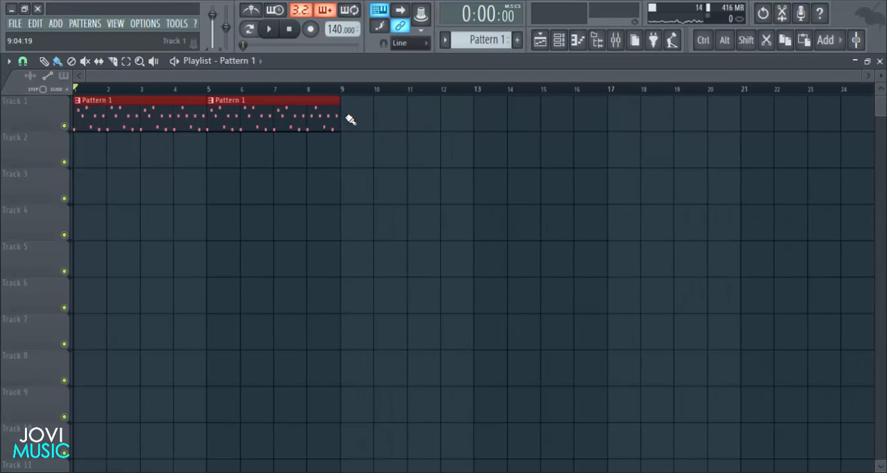
pyautogui.moveTo(351, 119); pyautogui.dragTo(544, 118)
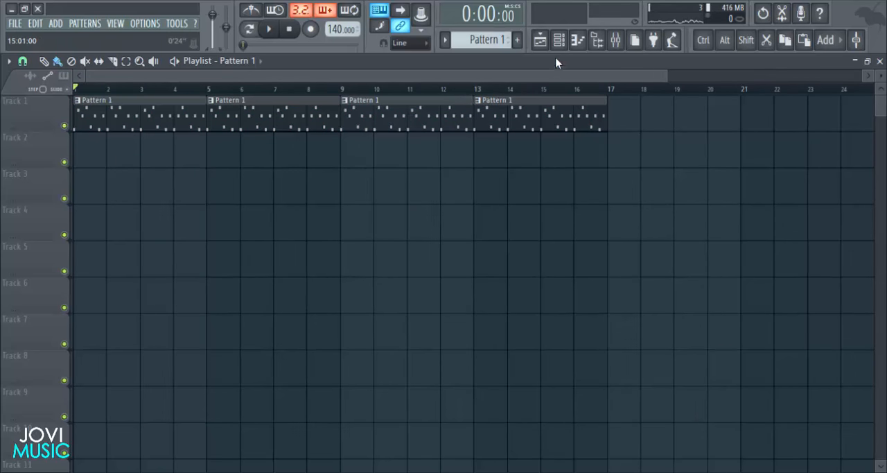
# - Load the ST Dark Cellos preset from the Classical category into reFX Nexus #3
pyautogui.click(558, 40)
pyautogui.click(361, 201)
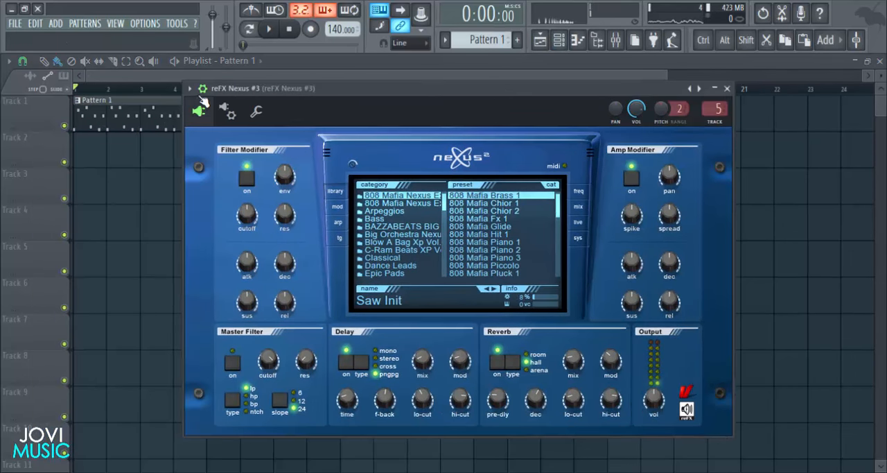
pyautogui.click(201, 104)
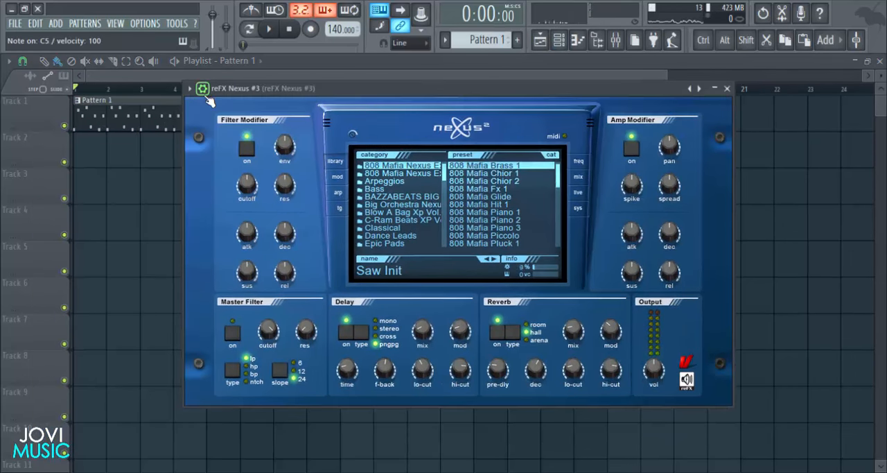
pyautogui.scroll(-2, 392, 195)
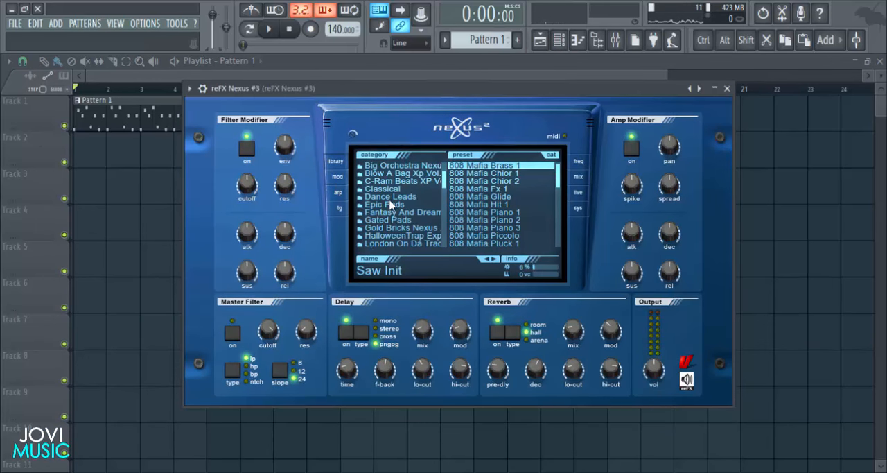
pyautogui.click(382, 190)
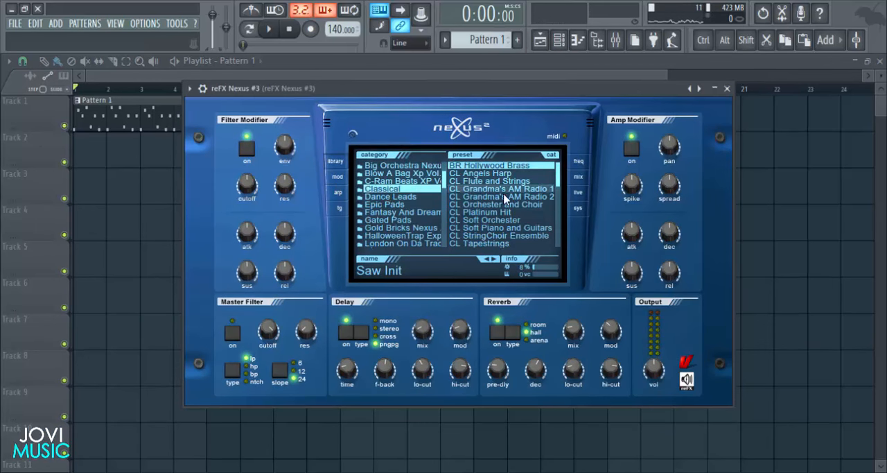
pyautogui.scroll(-8, 506, 208)
pyautogui.scroll(-3, 507, 209)
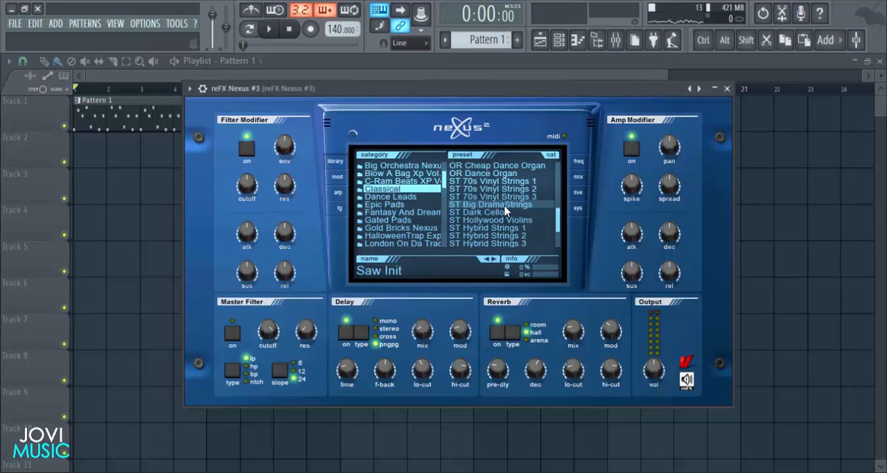
pyautogui.click(507, 212)
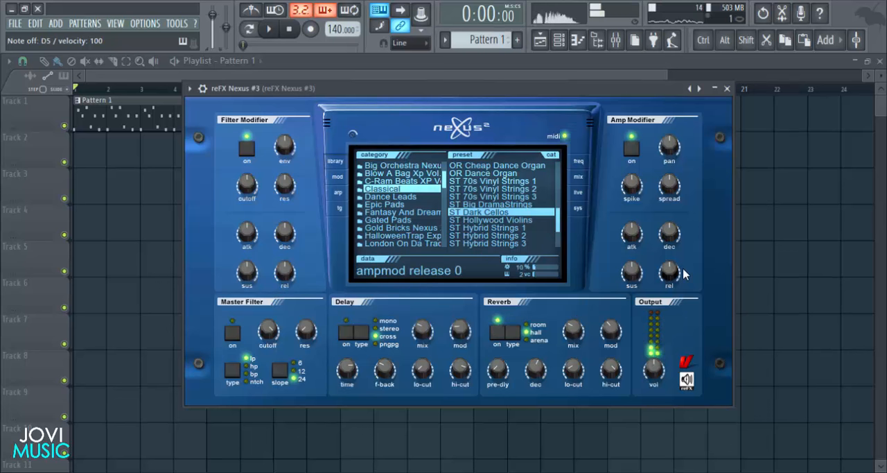
# - Enable the master filter of reFX Nexus #3 with its cutoff at 80 and close the plugin
pyautogui.click(235, 333)
pyautogui.moveTo(281, 330); pyautogui.dragTo(275, 378)
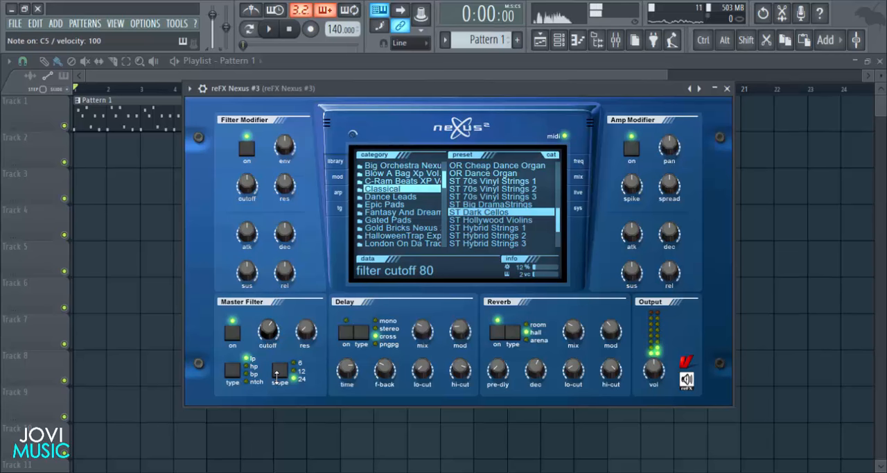
pyautogui.click(727, 88)
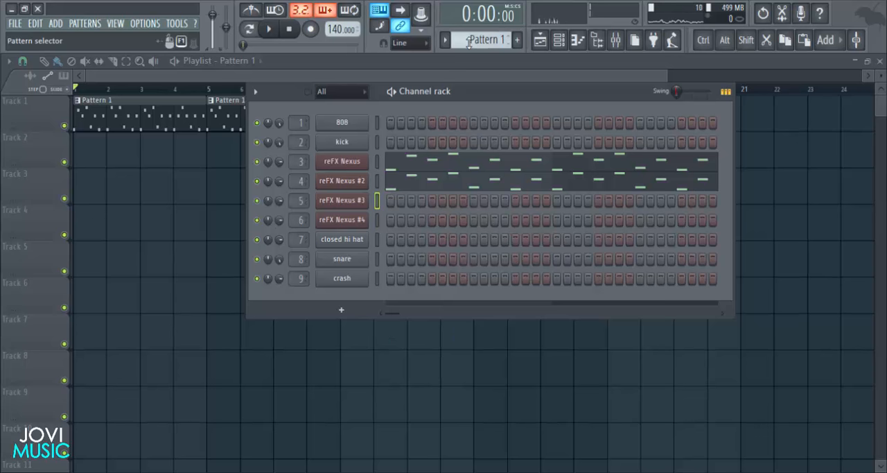
# - Switch to Pattern 2 and place it on playlist Track 2 at bar 9
pyautogui.scroll(1, 471, 42)
pyautogui.press('F6')
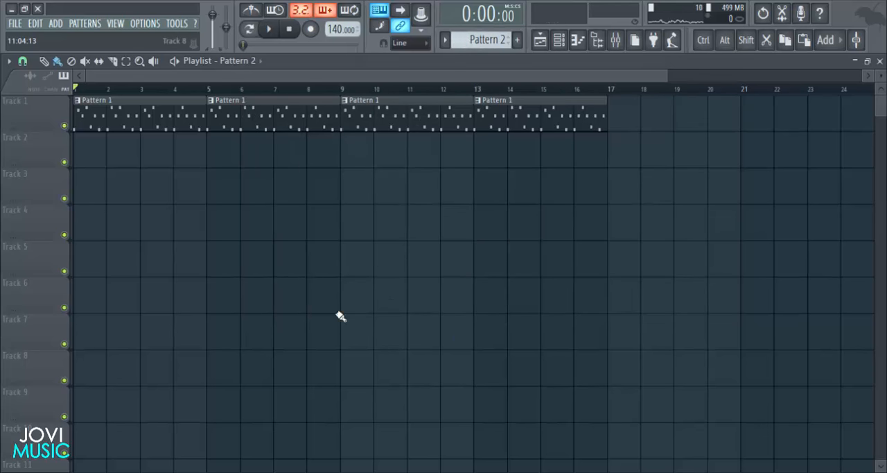
pyautogui.moveTo(235, 157); pyautogui.dragTo(463, 151)
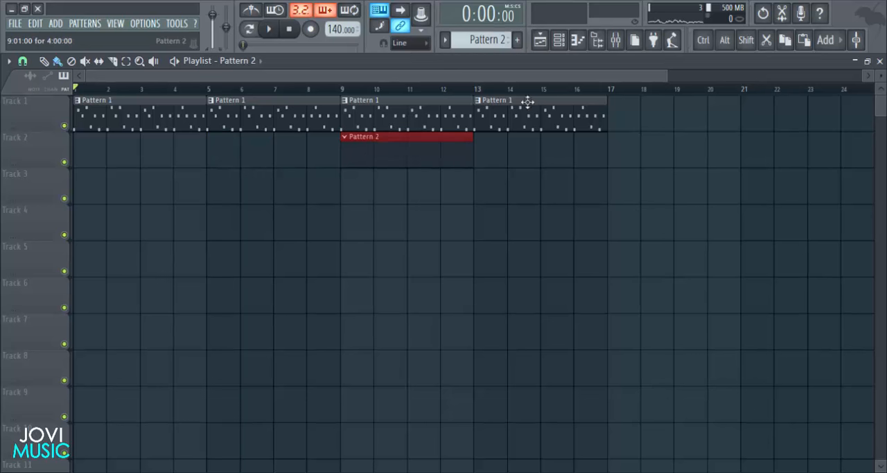
# - Open the piano roll of the reFX Nexus #3 channel for Pattern 2
pyautogui.press('F6')
pyautogui.rightClick(371, 198)
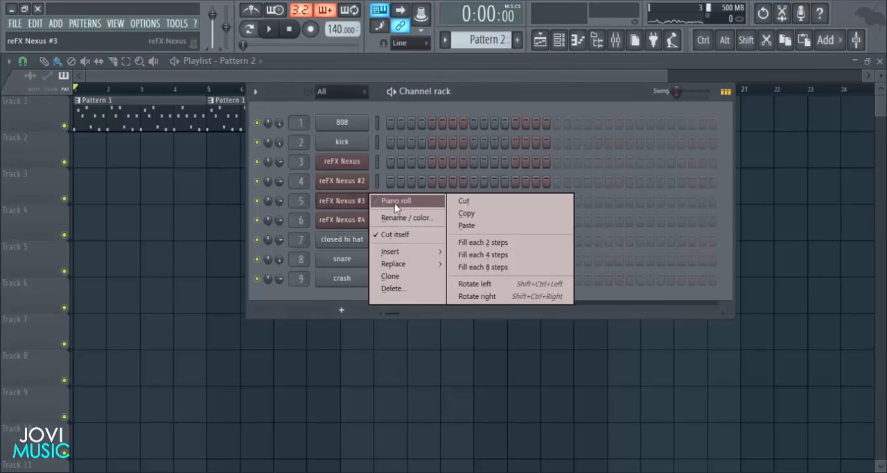
pyautogui.click(395, 203)
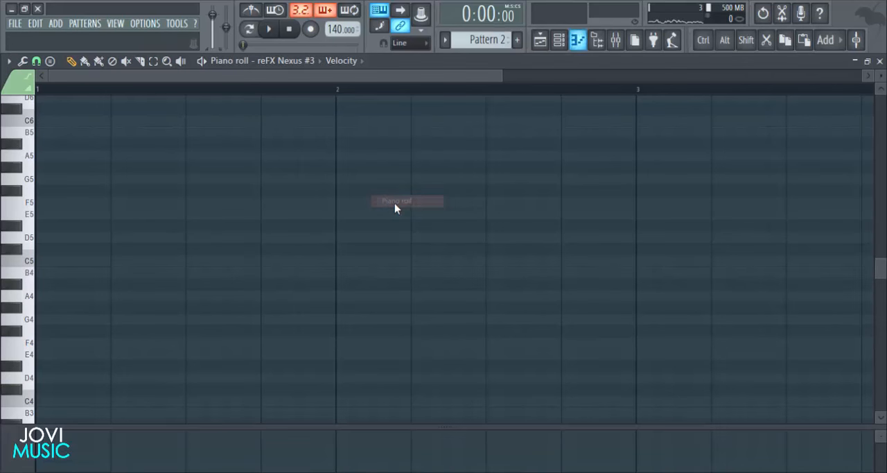
# - Insert Fruity parametric EQ 2 into the first effect slot of the reFX Nexus #3 mixer track
pyautogui.click(622, 43)
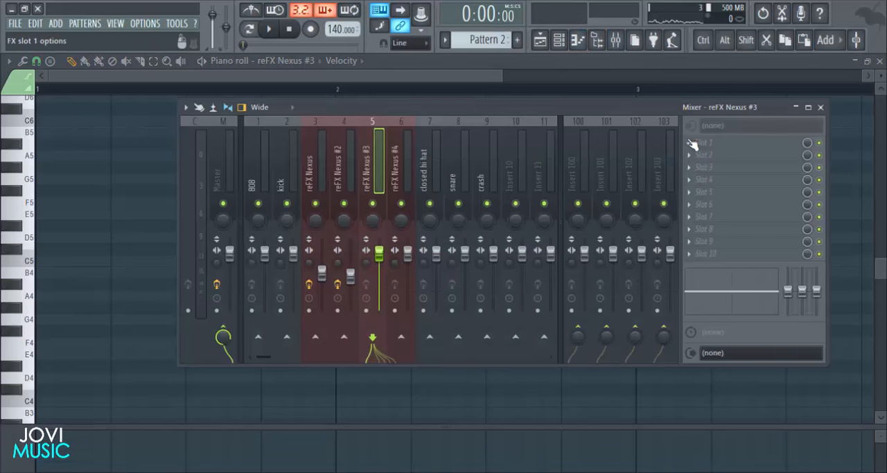
pyautogui.click(692, 143)
pyautogui.click(724, 78)
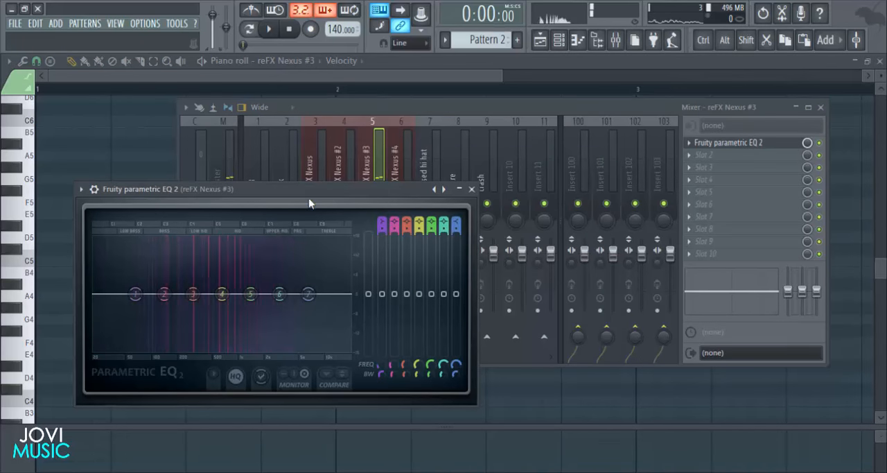
pyautogui.moveTo(309, 204); pyautogui.dragTo(389, 175)
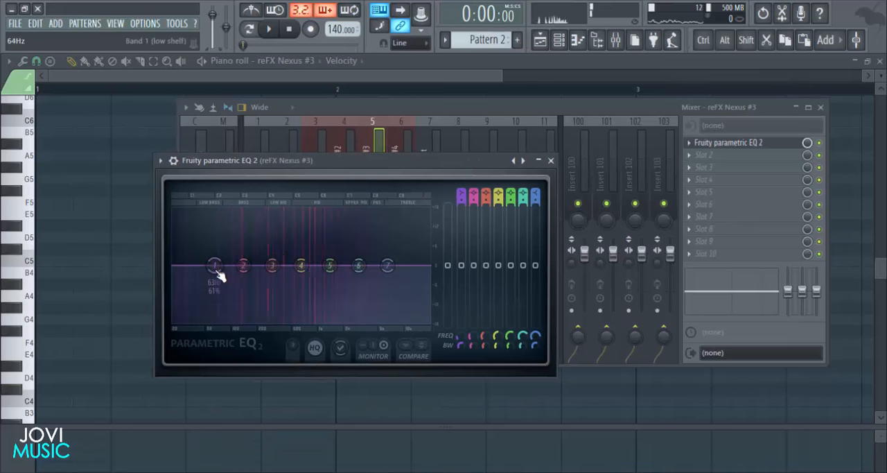
# - Turn EQ band 1 into a high-pass at band 2's frequency, lower the band 7 high shelf strongly, and close the EQ and mixer
pyautogui.moveTo(460, 190); pyautogui.dragTo(460, 199)
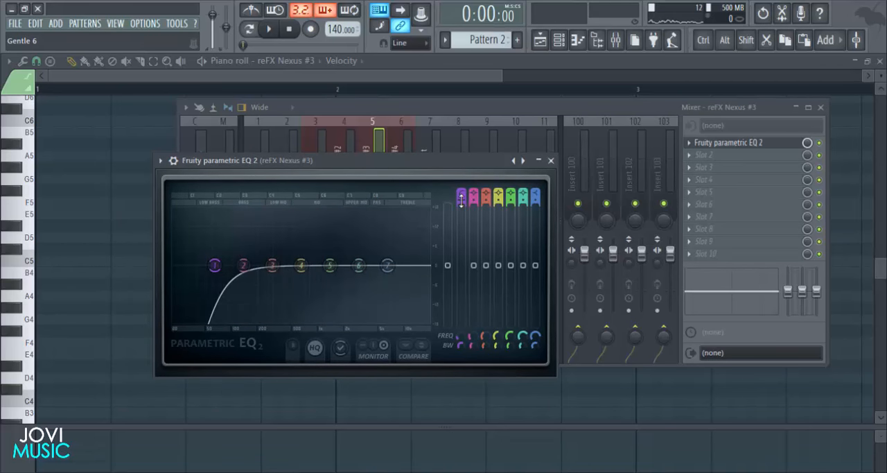
pyautogui.moveTo(214, 265); pyautogui.dragTo(241, 265)
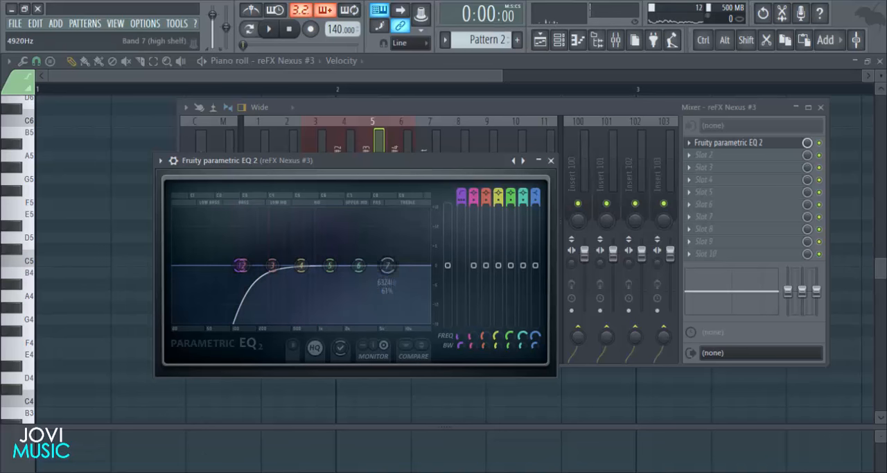
pyautogui.moveTo(387, 265); pyautogui.dragTo(380, 319)
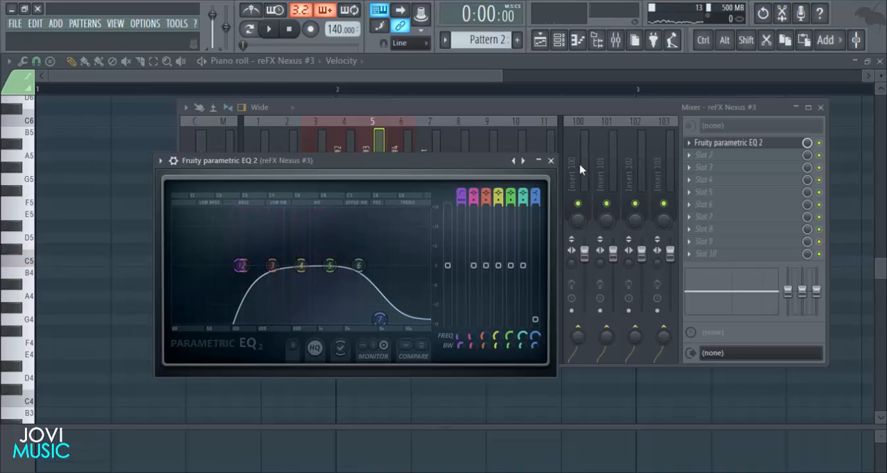
pyautogui.click(560, 160)
pyautogui.click(821, 107)
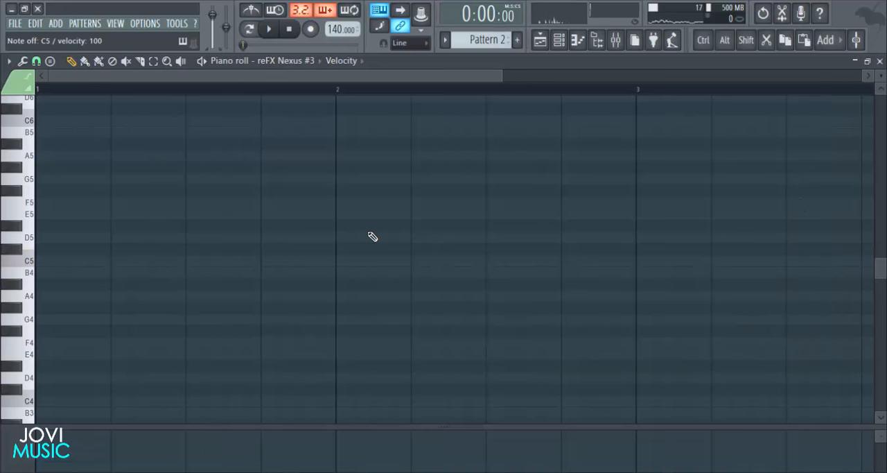
# - Write one-beat notes F#5, G5, E5 and B4 across bar 1 of the reFX Nexus #3 piano roll and play them back
pyautogui.scroll(-1, 391, 241)
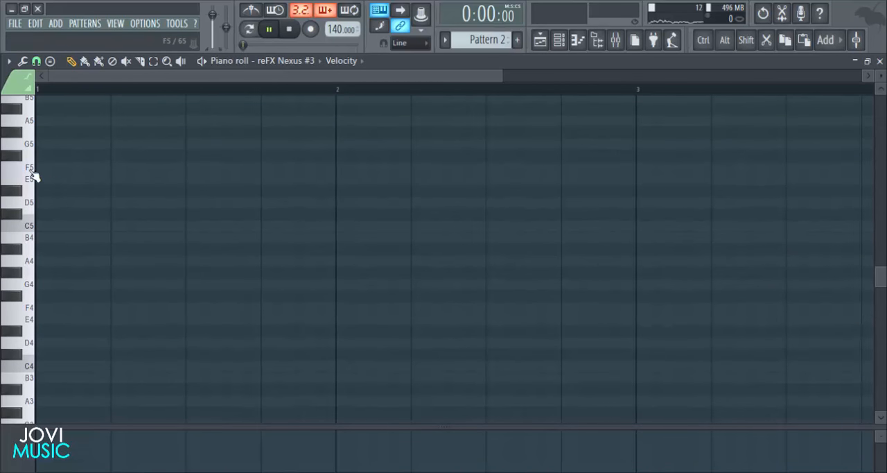
pyautogui.moveTo(60, 156); pyautogui.dragTo(37, 156)
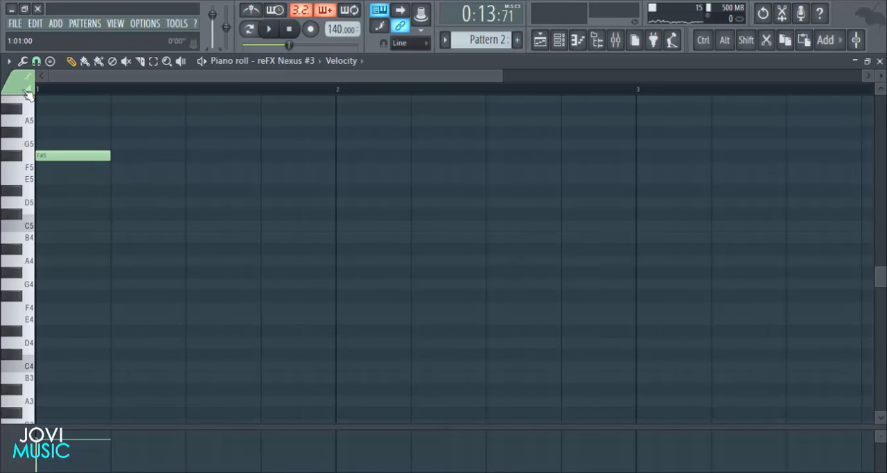
pyautogui.scroll(1, 166, 194)
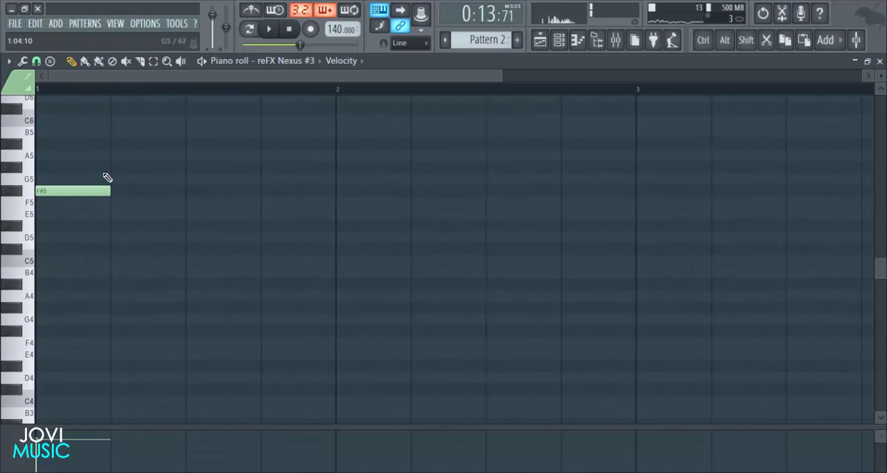
pyautogui.click(118, 179)
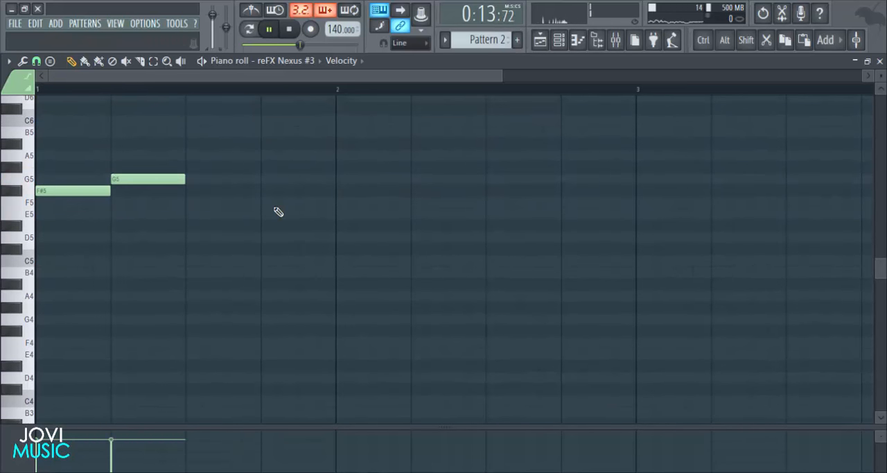
pyautogui.press('space')
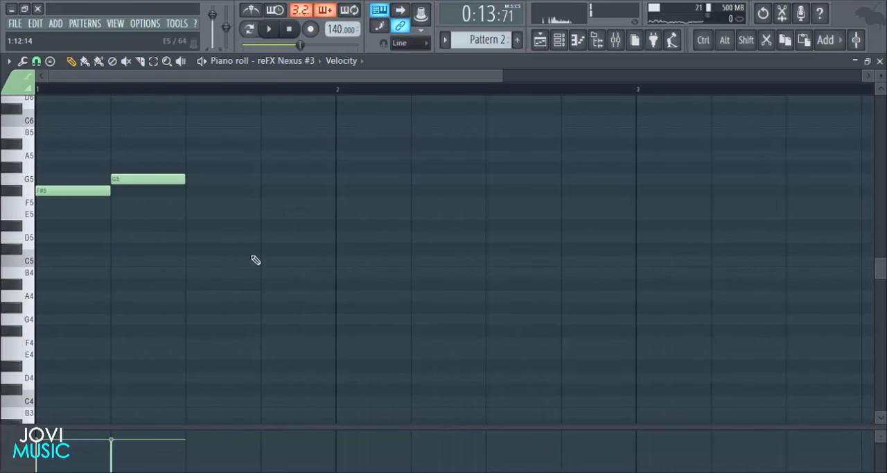
pyautogui.click(190, 238)
pyautogui.moveTo(199, 237); pyautogui.dragTo(201, 210)
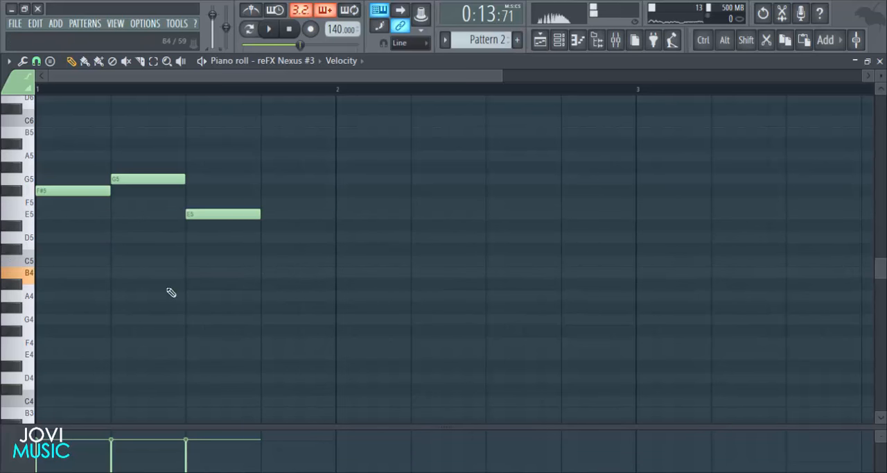
pyautogui.click(269, 276)
pyautogui.press('space')
pyautogui.scroll(-3, 384, 111)
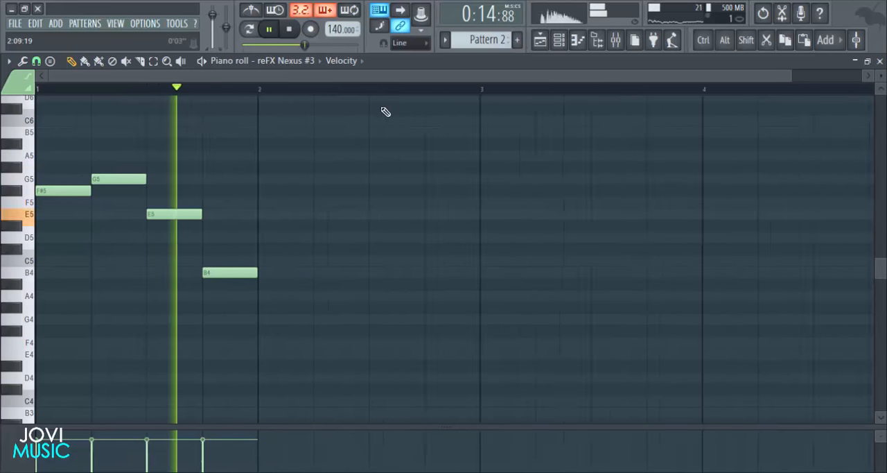
pyautogui.press('space')
# - Duplicate the four-note phrase from bar 1 into bar 2 and listen to the result
pyautogui.moveTo(317, 186); pyautogui.dragTo(59, 301)
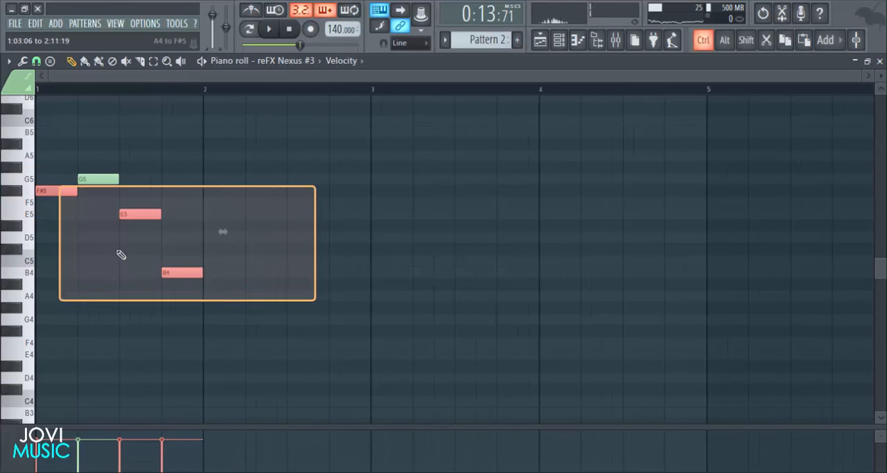
pyautogui.moveTo(252, 127); pyautogui.dragTo(42, 302)
pyautogui.moveTo(57, 187); pyautogui.dragTo(222, 179)
pyautogui.press('space')
pyautogui.scroll(-2, 414, 89)
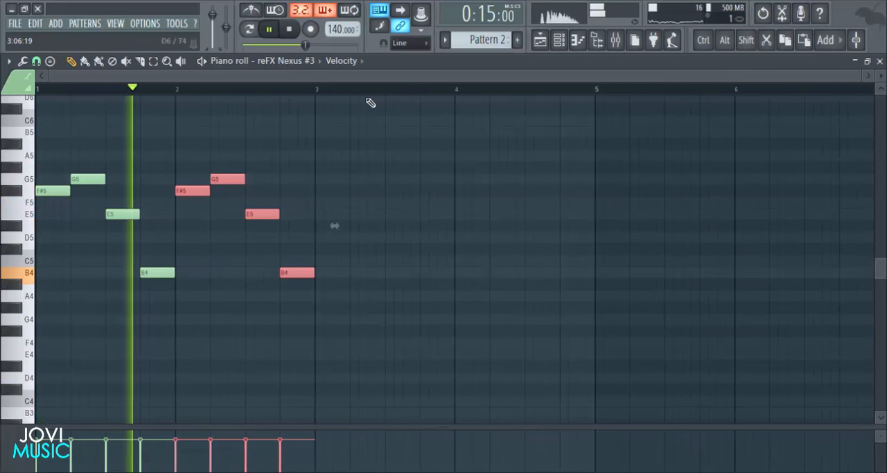
pyautogui.keyDown('ctrl'); pyautogui.click(404, 213); pyautogui.keyUp('ctrl')
pyautogui.press('space')
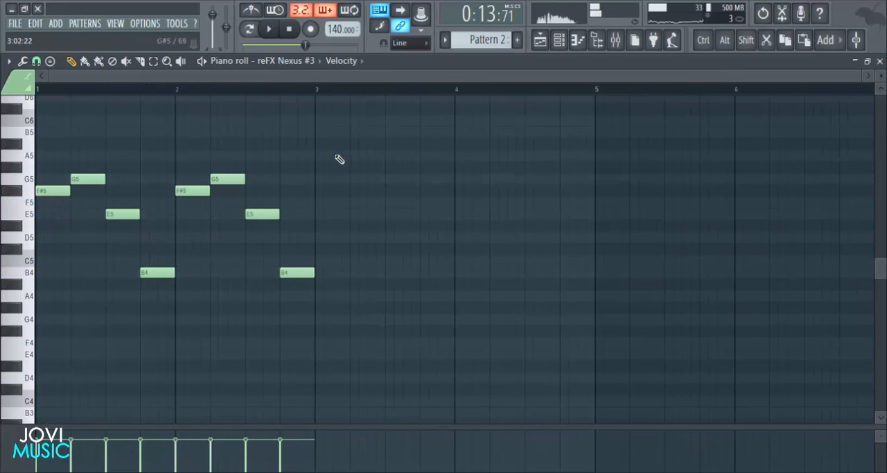
# - Copy the four-note phrase into bars 3 and 4, previewing the melody between the copies
pyautogui.moveTo(355, 127); pyautogui.dragTo(176, 305)
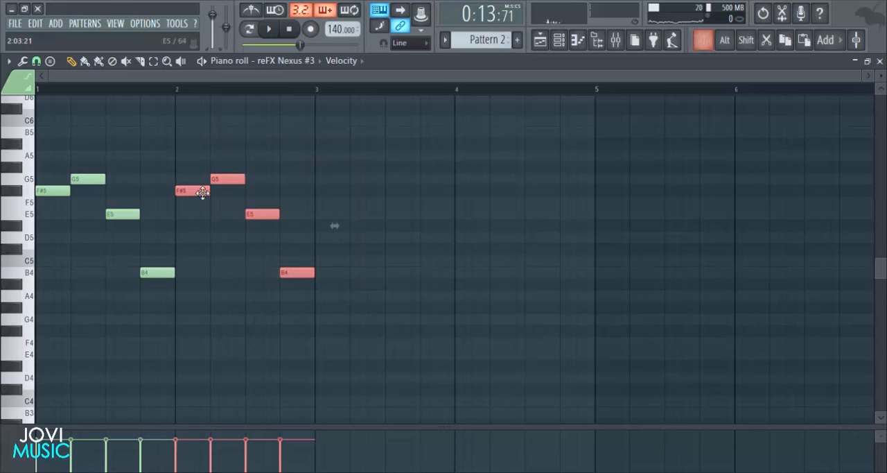
pyautogui.moveTo(204, 192); pyautogui.dragTo(325, 160)
pyautogui.click(593, 200)
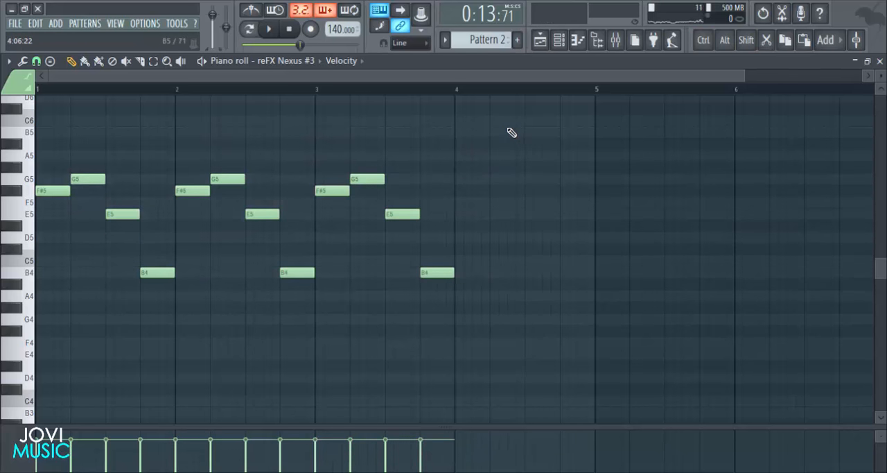
pyautogui.press('space')
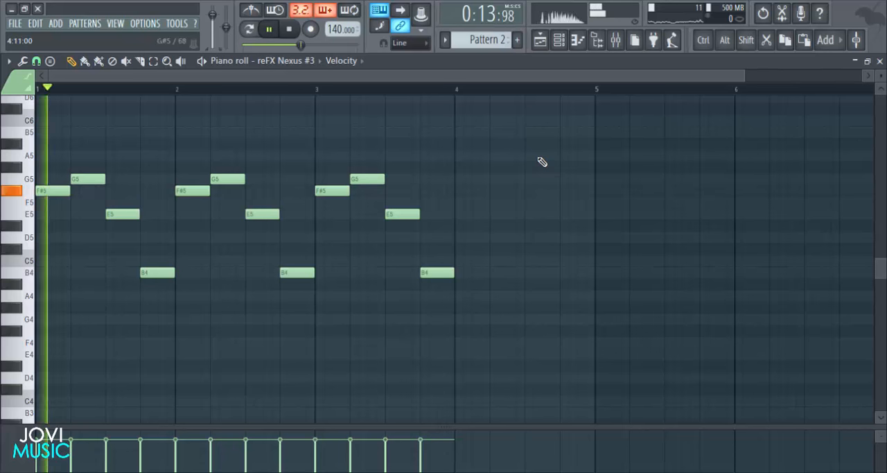
pyautogui.moveTo(472, 115); pyautogui.dragTo(343, 237)
pyautogui.press('space')
pyautogui.keyDown('shift'); pyautogui.moveTo(331, 193); pyautogui.dragTo(469, 193); pyautogui.keyUp('shift')
pyautogui.click(468, 232)
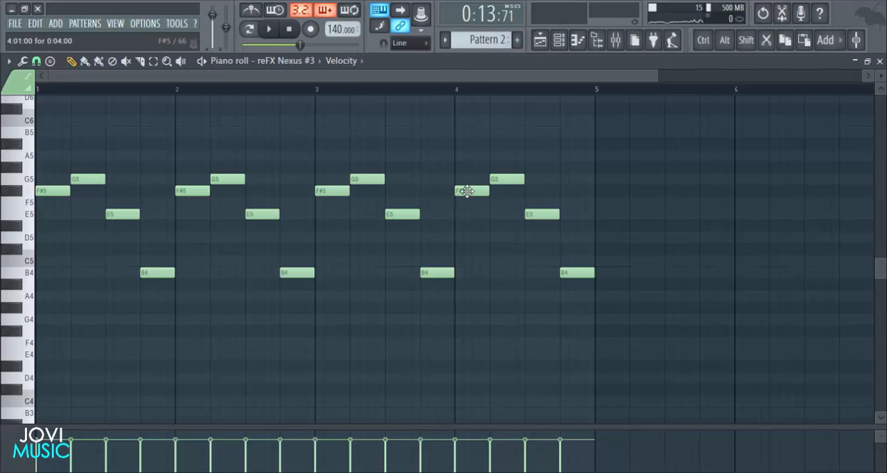
# - Lower the first note of bar 4 to E5 and play back the melody
pyautogui.moveTo(468, 191); pyautogui.dragTo(469, 215)
pyautogui.press('space')
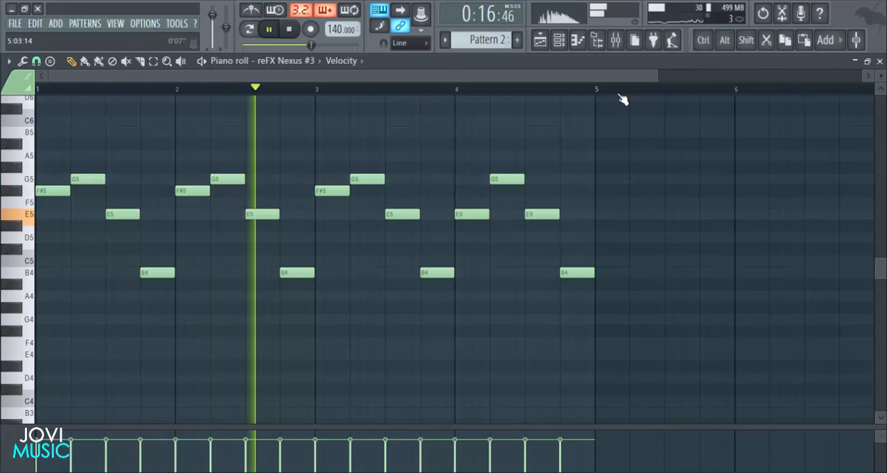
pyautogui.scroll(-2, 805, 135)
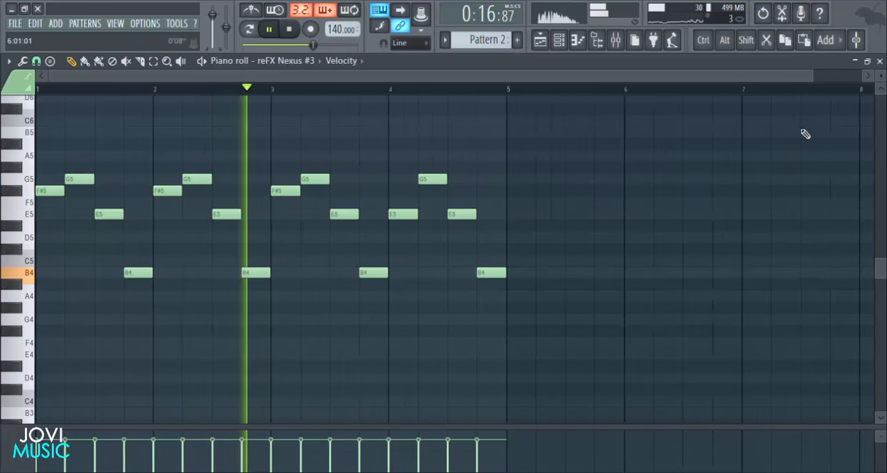
# - Return to the playlist, stop playback and place another Pattern 2 clip on Track 2 at bar 13
pyautogui.click(881, 63)
pyautogui.press('F5')
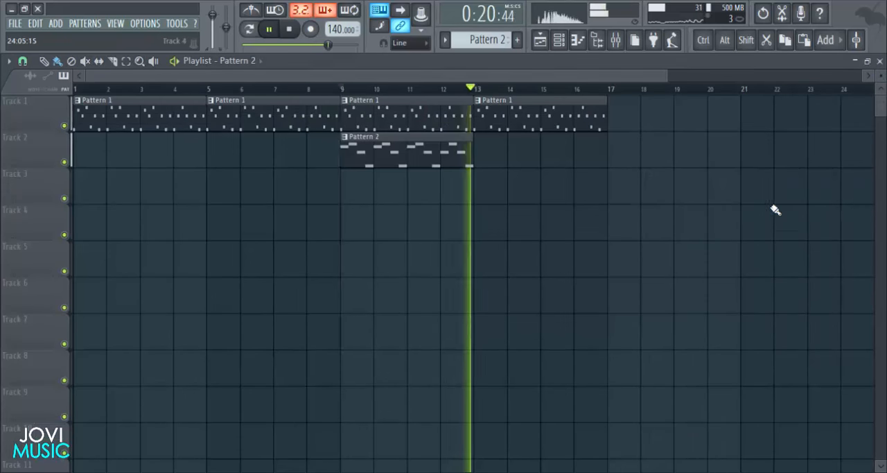
pyautogui.press('space')
pyautogui.click(484, 156)
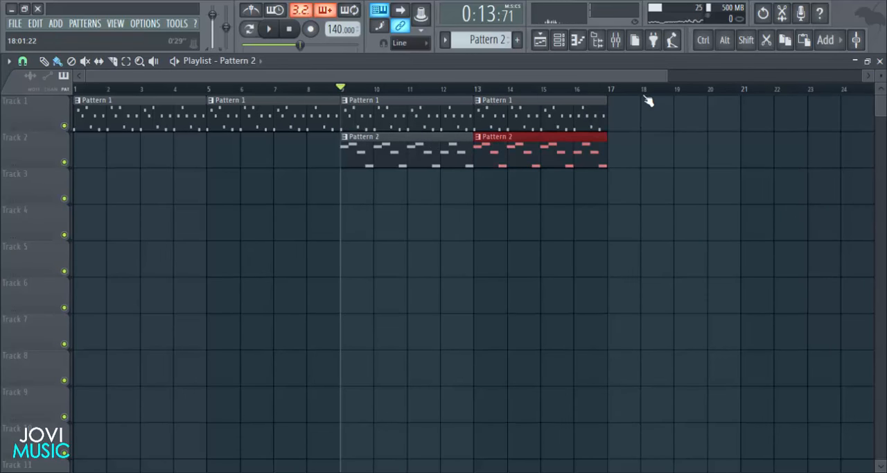
# - Duplicate the Pattern 1 and Pattern 2 clips of bars 9 to 16 twice, starting at bars 17 and 25
pyautogui.scroll(-2, 648, 99)
pyautogui.keyDown('ctrl'); pyautogui.moveTo(524, 118); pyautogui.dragTo(336, 185); pyautogui.keyUp('ctrl')
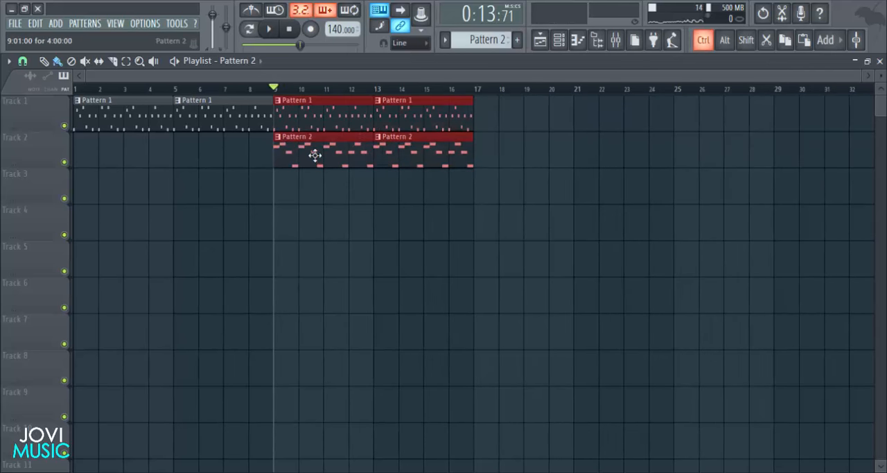
pyautogui.keyDown('shift'); pyautogui.moveTo(315, 156); pyautogui.dragTo(707, 151); pyautogui.keyUp('shift')
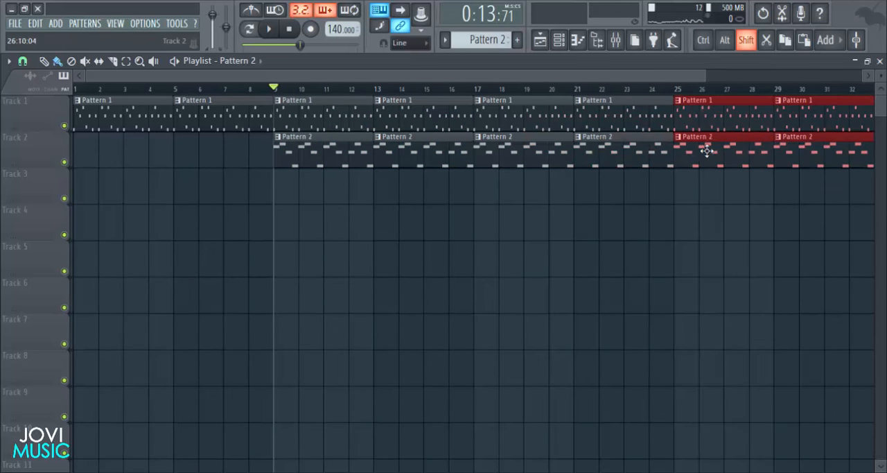
pyautogui.scroll(-2, 673, 93)
pyautogui.rightClick(669, 258)
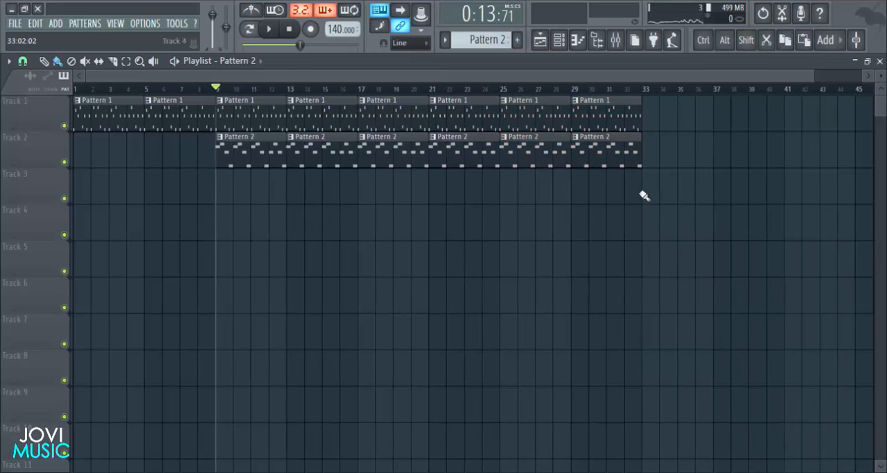
# - Open the plugin of the reFX Nexus #4 channel and browse its Classical preset category
pyautogui.click(559, 41)
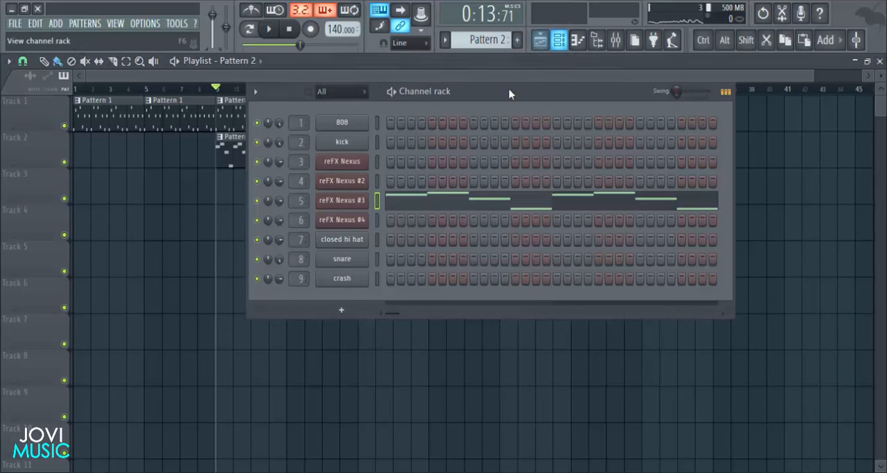
pyautogui.click(342, 221)
pyautogui.click(262, 342)
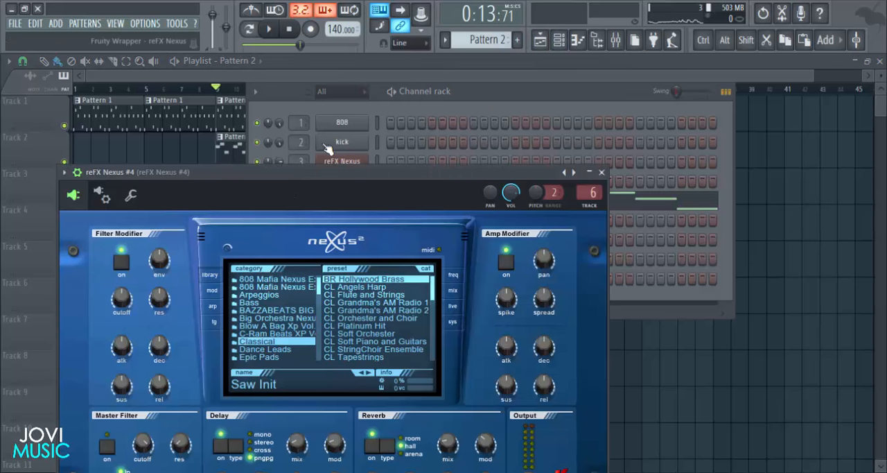
pyautogui.moveTo(325, 179); pyautogui.dragTo(379, 144)
# - Load the ST Big DramaStrings preset in reFX Nexus #4, preview its sound and close the plugin
pyautogui.scroll(-8, 436, 283)
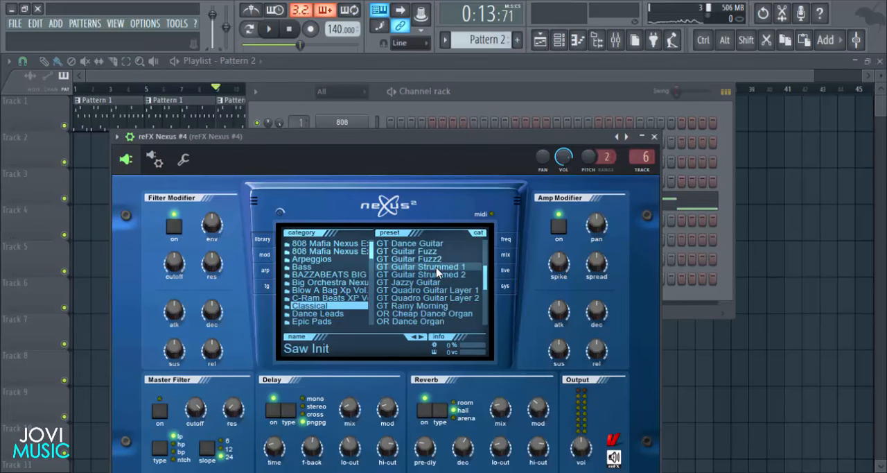
pyautogui.scroll(-2, 440, 298)
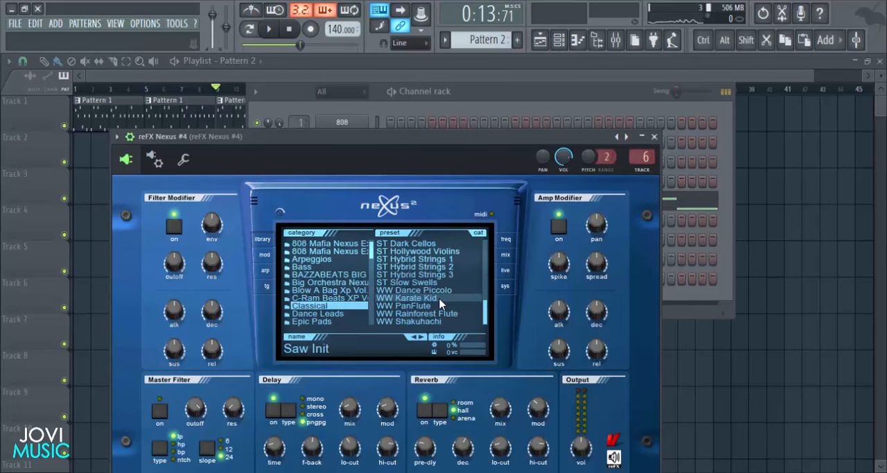
pyautogui.scroll(10, 438, 300)
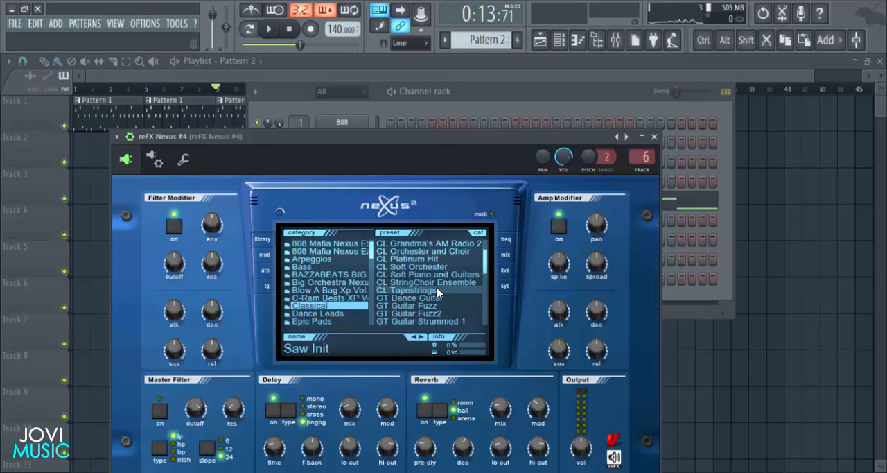
pyautogui.scroll(-5, 436, 295)
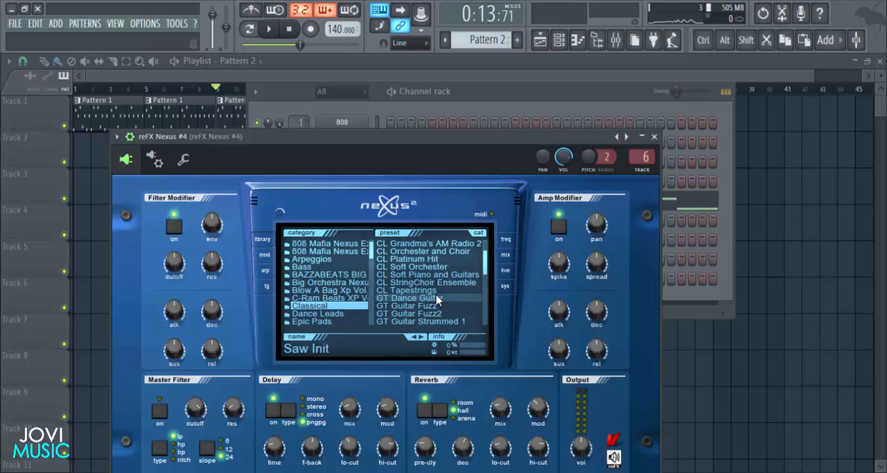
pyautogui.scroll(-3, 437, 298)
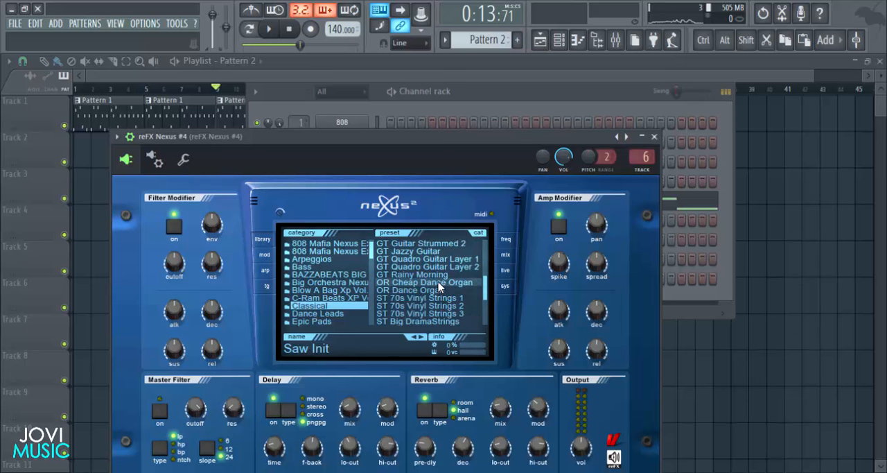
pyautogui.scroll(-2, 436, 296)
pyautogui.click(434, 297)
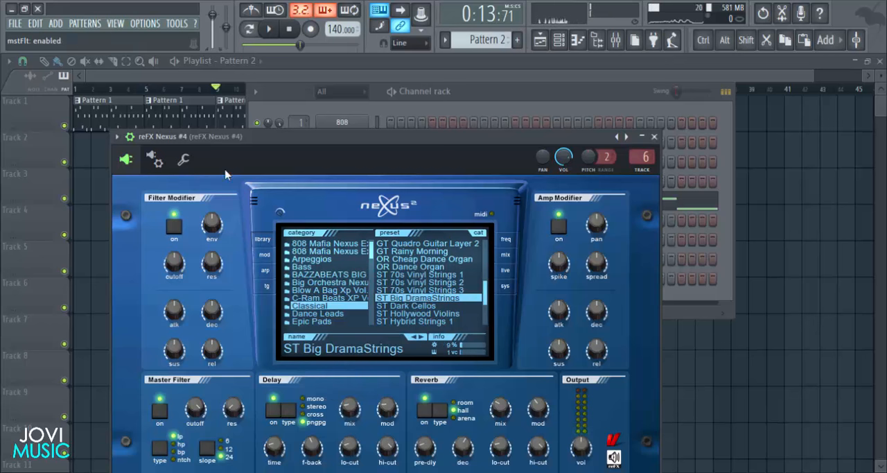
pyautogui.click(136, 138)
pyautogui.moveTo(283, 133); pyautogui.dragTo(344, 77)
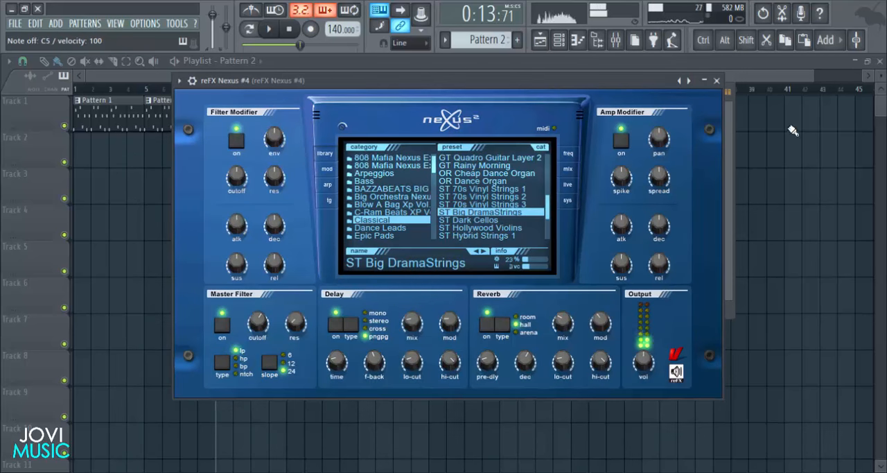
pyautogui.click(717, 80)
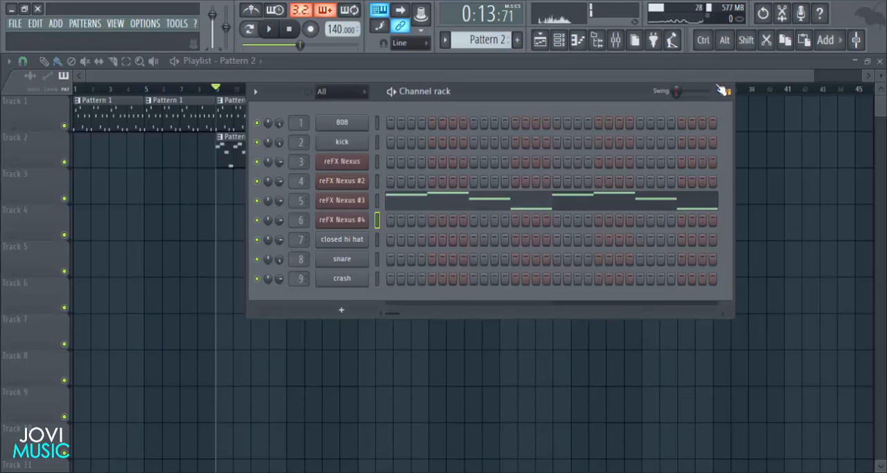
# - Add Fruity parametric EQ 2 to the first effect slot of the reFX Nexus #4 mixer track
pyautogui.click(615, 39)
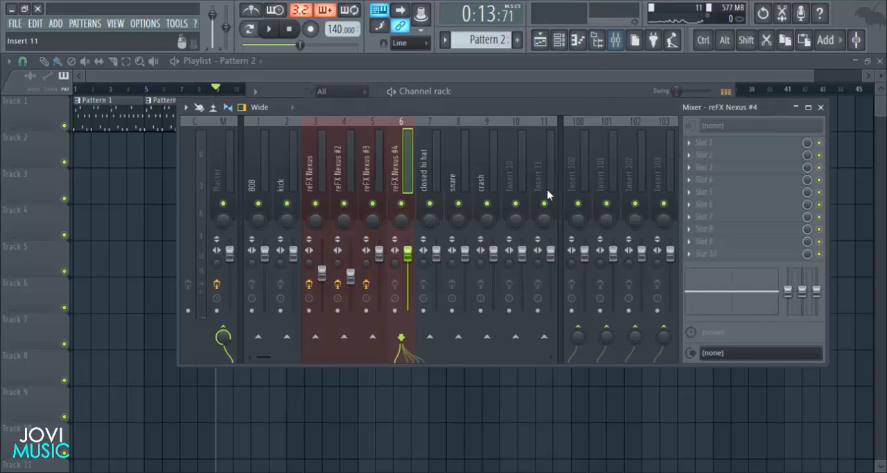
pyautogui.click(705, 144)
pyautogui.click(729, 88)
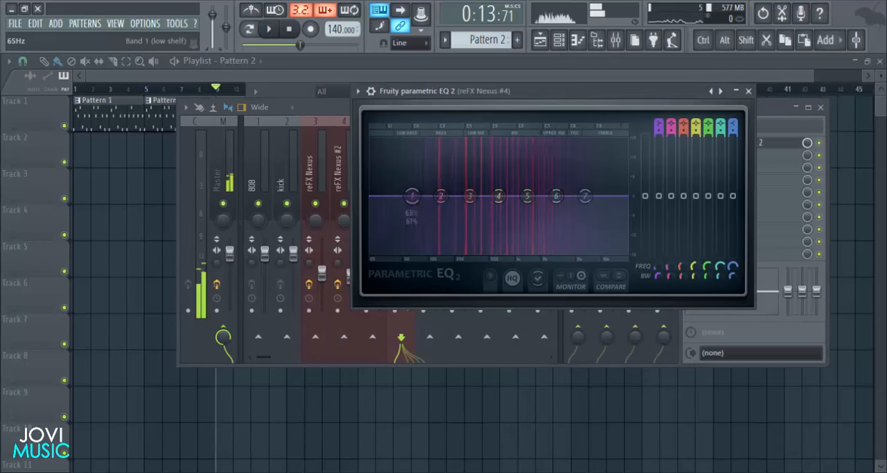
# - Shape the strings' EQ by cutting the lowest and highest bands and slightly boosting band 4, then close the EQ and mixer
pyautogui.moveTo(413, 197); pyautogui.dragTo(430, 253)
pyautogui.moveTo(585, 196); pyautogui.dragTo(564, 251)
pyautogui.moveTo(499, 196); pyautogui.dragTo(469, 189)
pyautogui.click(749, 91)
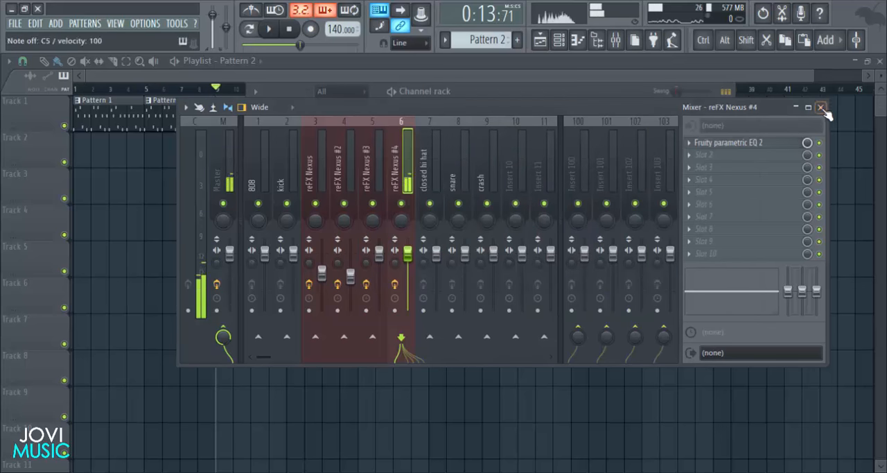
pyautogui.click(820, 108)
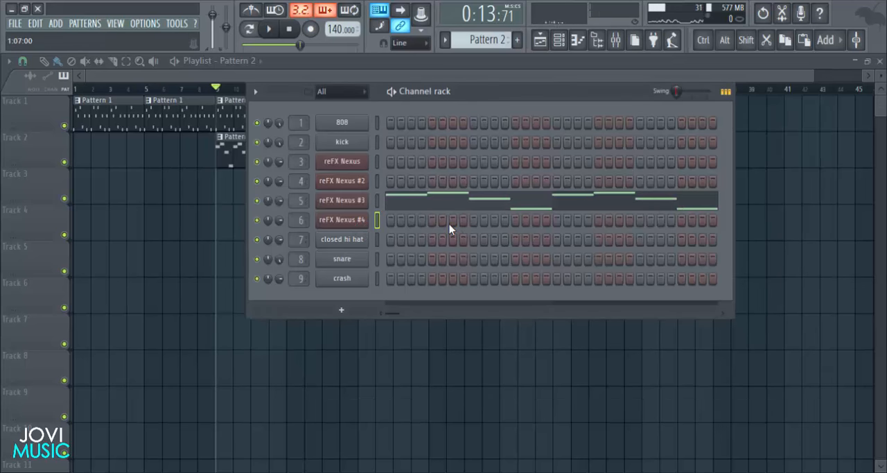
# - Place an empty Pattern 3 clip on Track 3 of the playlist at bar 17
pyautogui.press('F6')
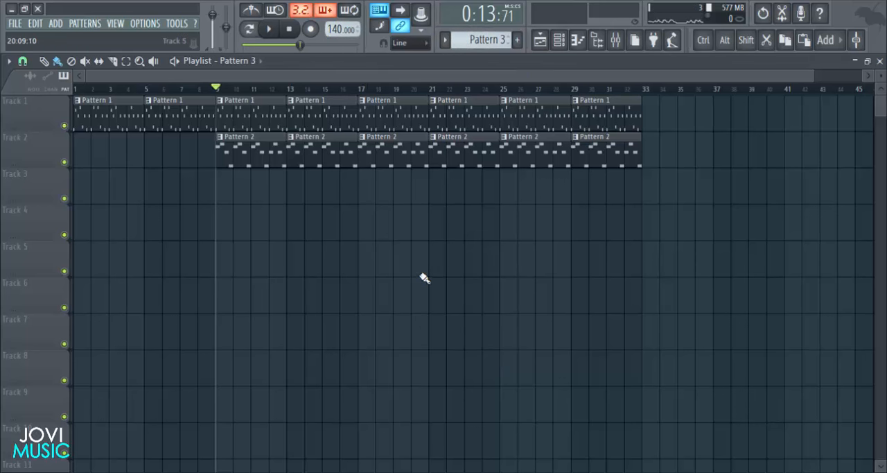
pyautogui.click(363, 195)
pyautogui.moveTo(374, 188); pyautogui.dragTo(438, 196)
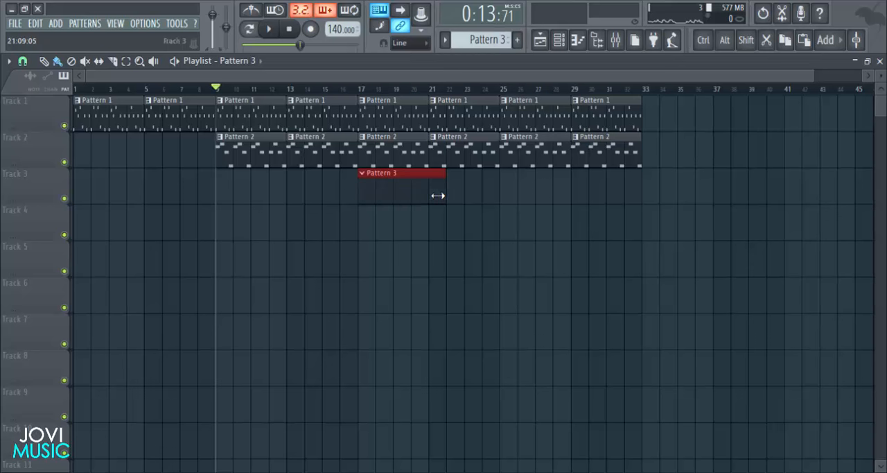
# - Open the piano roll of reFX Nexus #4, draw a one-bar chord of B4, E5 and G5 in bar 1 and preview it
pyautogui.click(577, 40)
pyautogui.rightClick(358, 229)
pyautogui.click(381, 220)
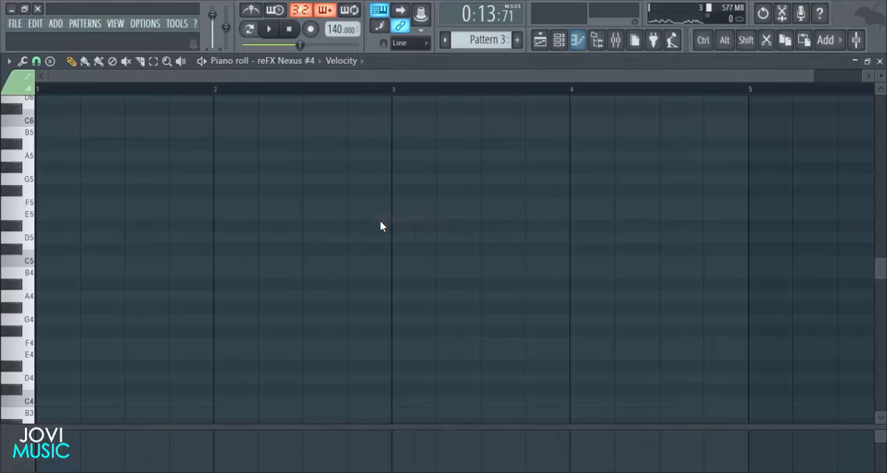
pyautogui.moveTo(810, 73); pyautogui.dragTo(724, 73)
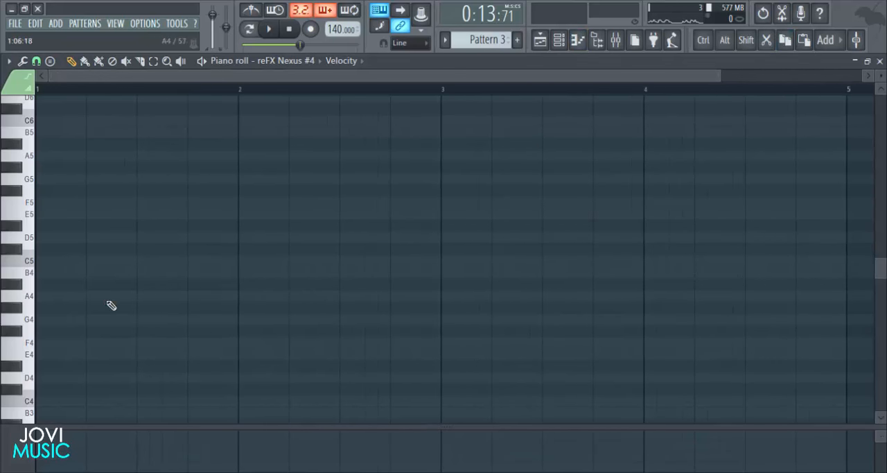
pyautogui.click(37, 275)
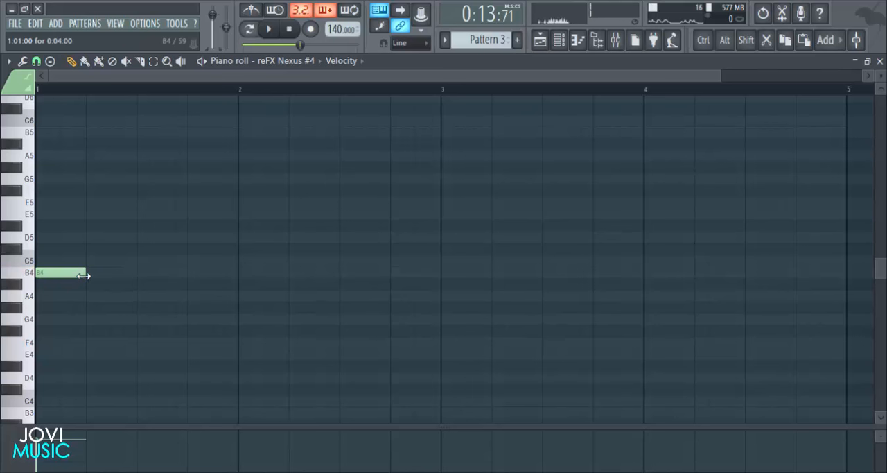
pyautogui.moveTo(118, 275); pyautogui.dragTo(241, 272)
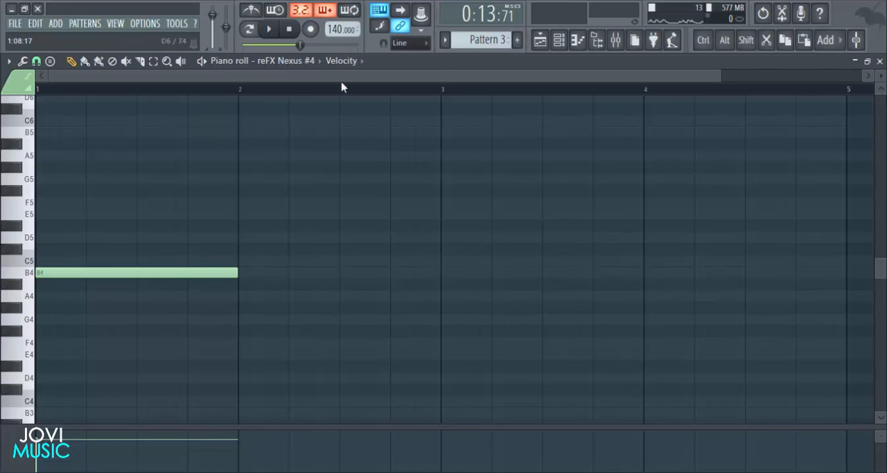
pyautogui.click(39, 214)
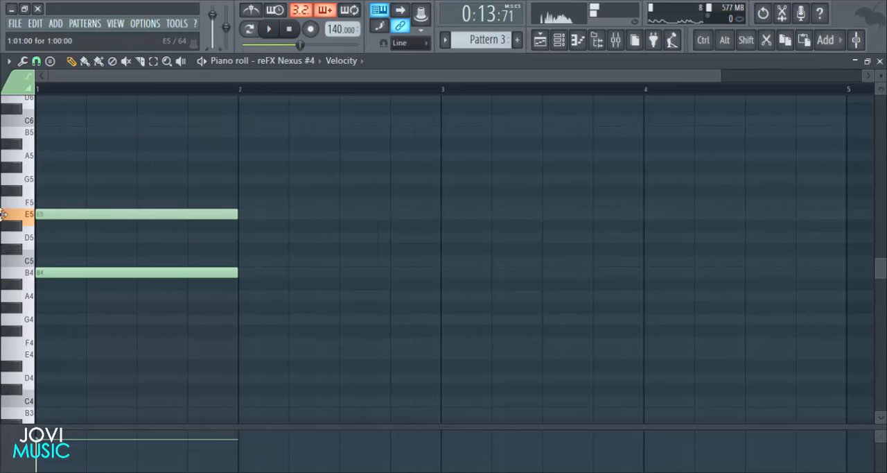
pyautogui.click(87, 180)
pyautogui.press('space')
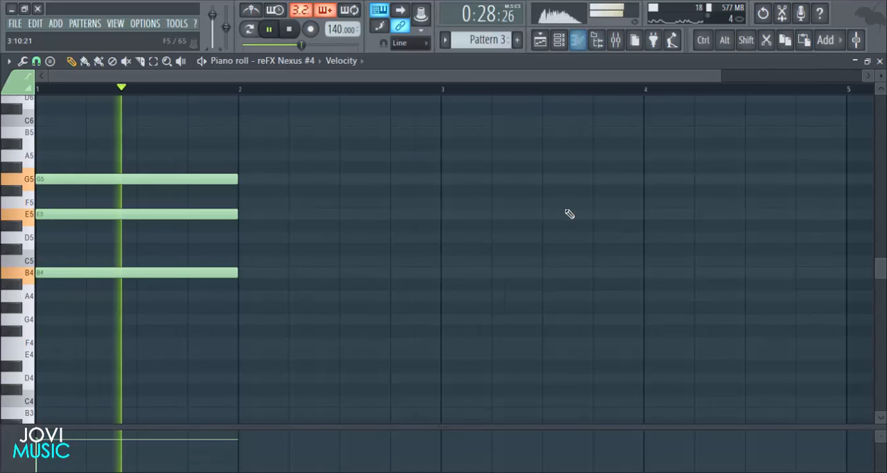
pyautogui.press('space')
# - Lower the mixer volume of reFX Nexus #3 slightly and of reFX Nexus #4 considerably while listening to the chord
pyautogui.click(623, 42)
pyautogui.click(378, 262)
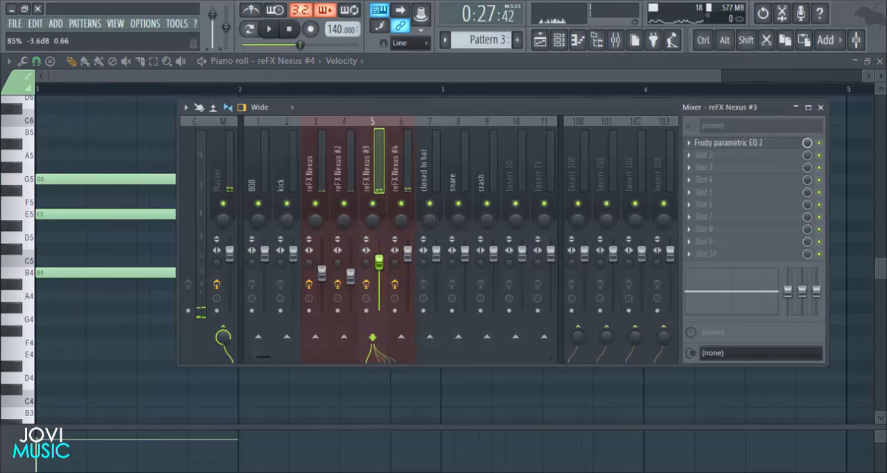
pyautogui.moveTo(408, 254); pyautogui.dragTo(414, 292)
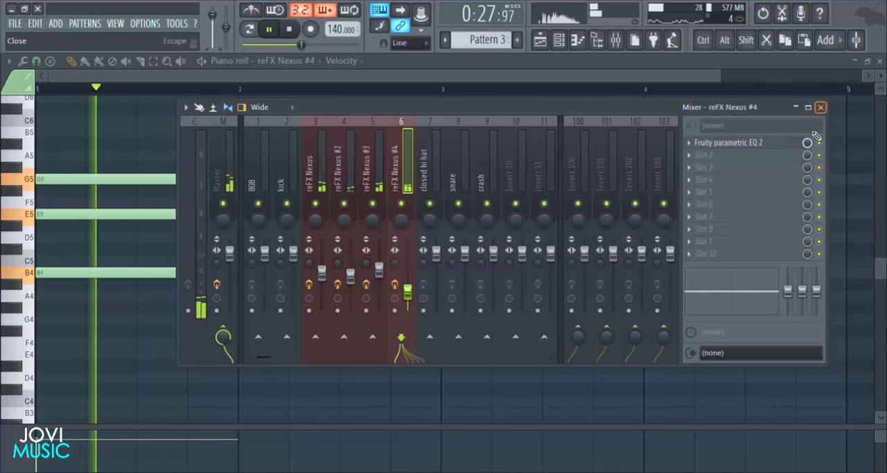
pyautogui.click(820, 107)
pyautogui.press('space')
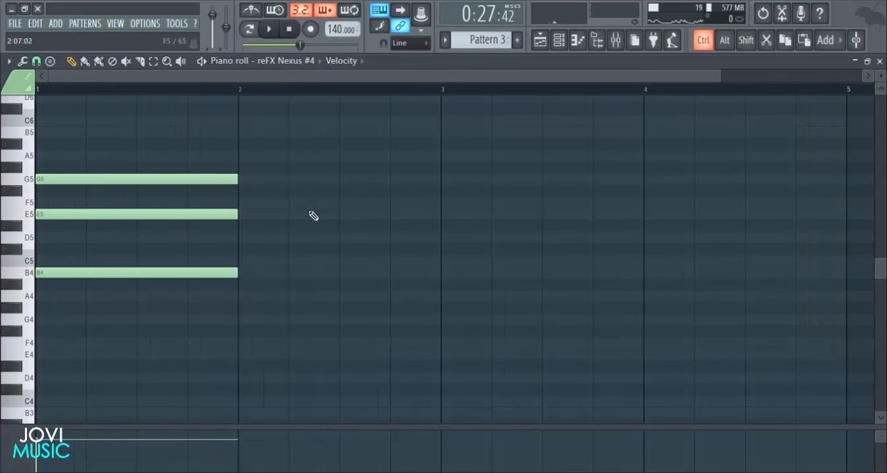
# - Copy the chord into bar 2, use F#5 as its top note and play back both chords
pyautogui.moveTo(291, 197); pyautogui.dragTo(202, 256)
pyautogui.moveTo(262, 197); pyautogui.dragTo(190, 278)
pyautogui.moveTo(194, 274); pyautogui.dragTo(397, 268)
pyautogui.click(380, 323)
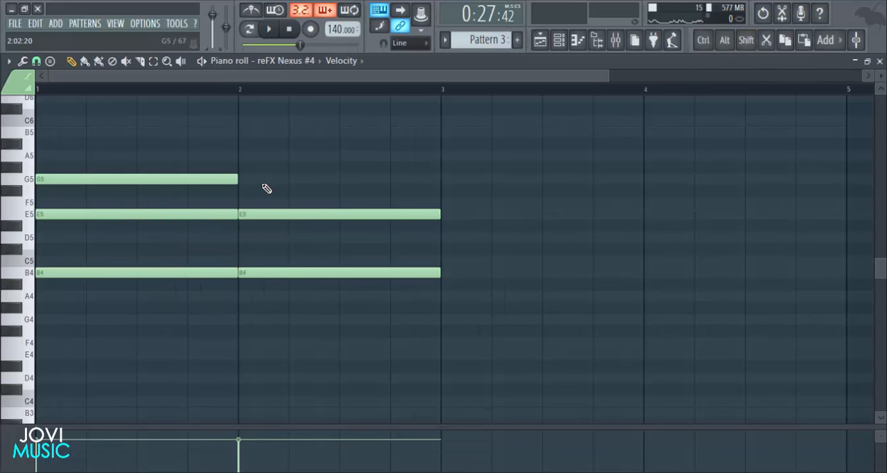
pyautogui.click(246, 191)
pyautogui.press('space')
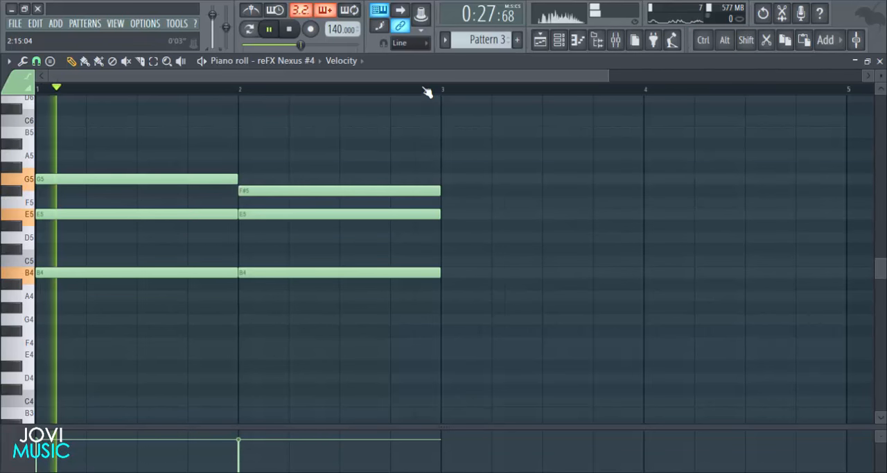
# - Copy the two chords into bars 3 and 4 and play the progression in pattern mode
pyautogui.scroll(-2, 430, 101)
pyautogui.scroll(-1, 393, 124)
pyautogui.scroll(-3, 446, 181)
pyautogui.scroll(4, 407, 99)
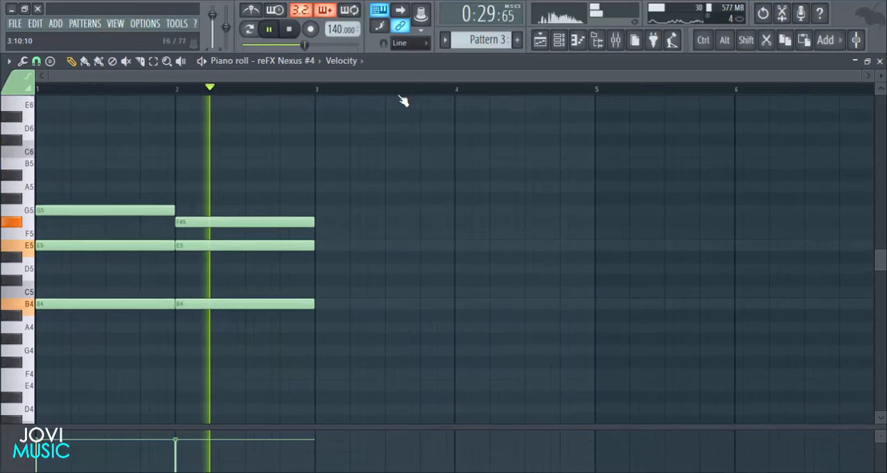
pyautogui.moveTo(361, 140); pyautogui.dragTo(78, 369)
pyautogui.moveTo(96, 307); pyautogui.dragTo(365, 305)
pyautogui.hotkey('ctrl', 'd')
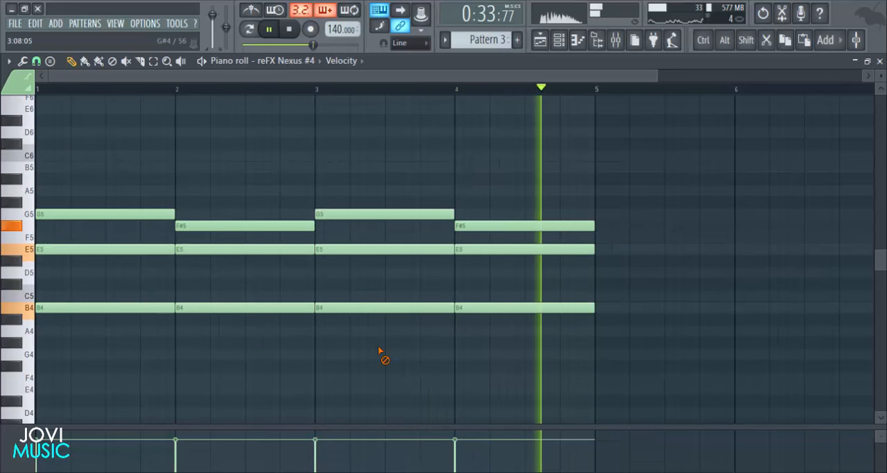
pyautogui.click(248, 30)
pyautogui.press('space')
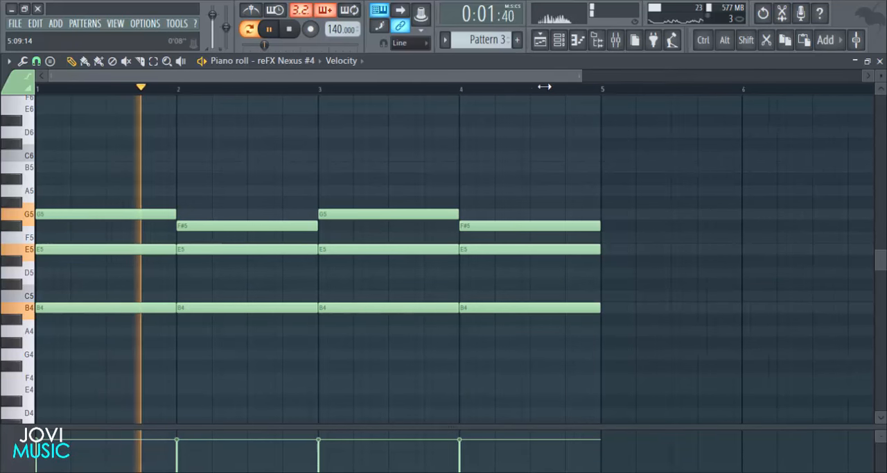
# - Return to the playlist and duplicate the Pattern 3 clip on Track 3 at bars 21, 25 and 29
pyautogui.click(881, 62)
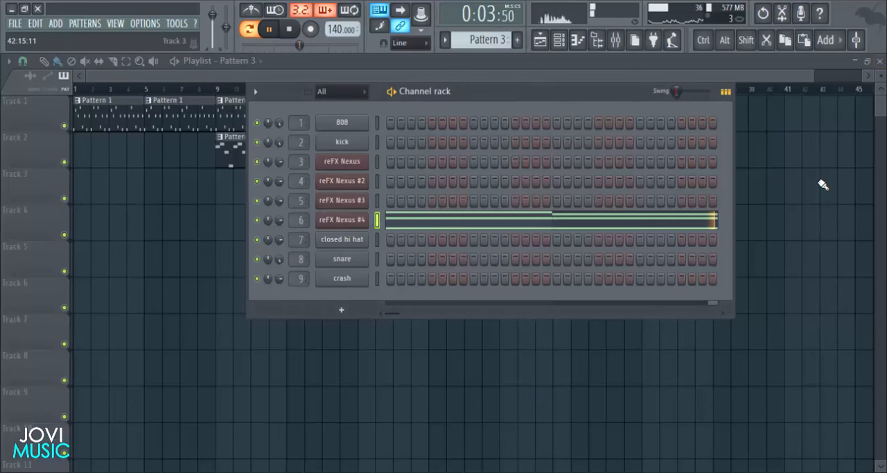
pyautogui.press('F6')
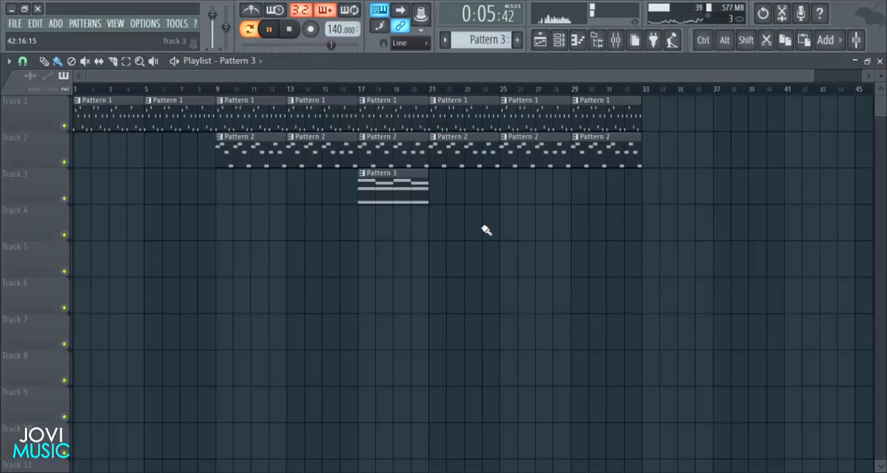
pyautogui.hotkey('ctrl', 'b')
pyautogui.hotkey('ctrl', 'b')
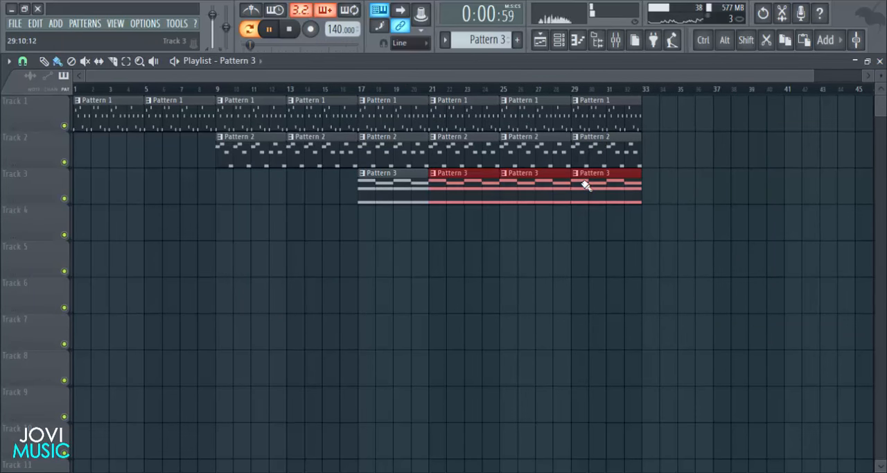
pyautogui.hotkey('ctrl', 'd')
pyautogui.scroll(-4, 554, 86)
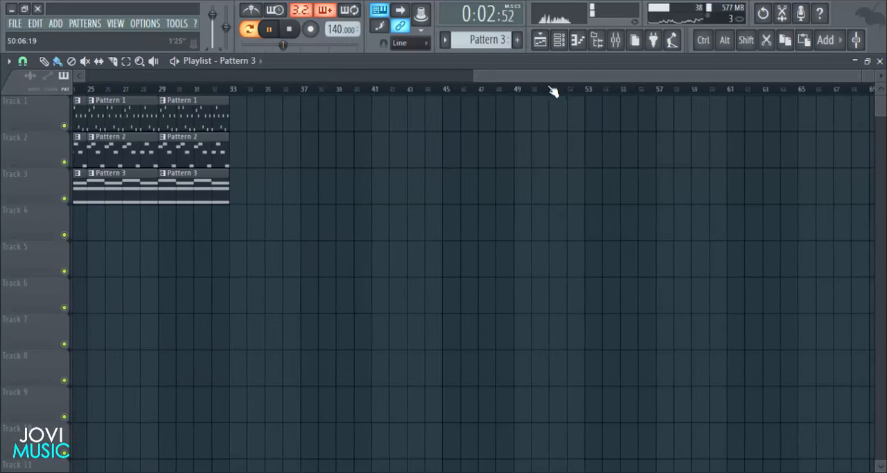
pyautogui.scroll(5, 553, 86)
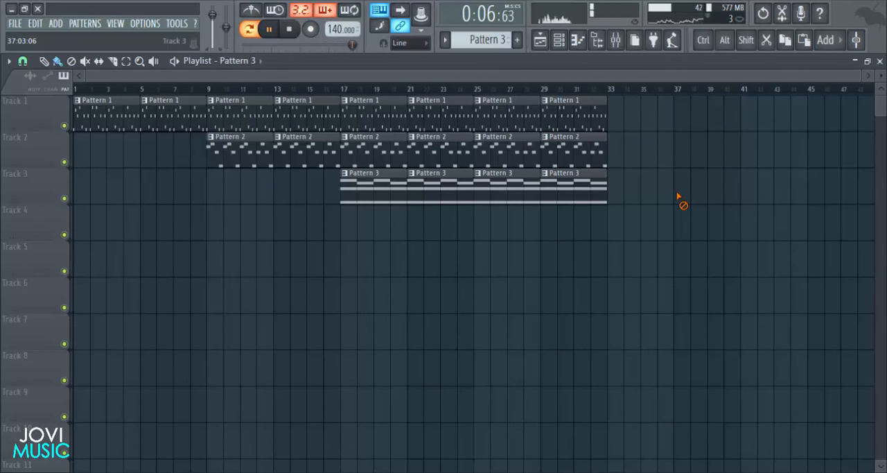
# - Stop playback, create Pattern 4 and put a crash hit on its first step
pyautogui.press('space')
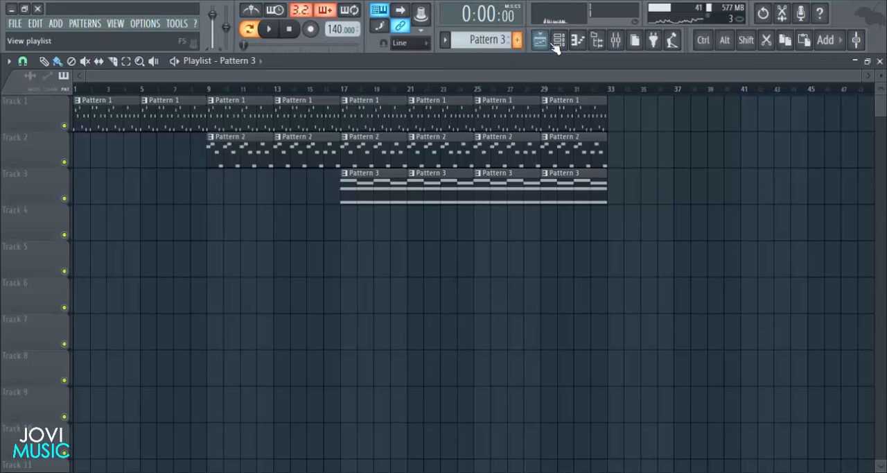
pyautogui.click(559, 40)
pyautogui.scroll(1, 483, 43)
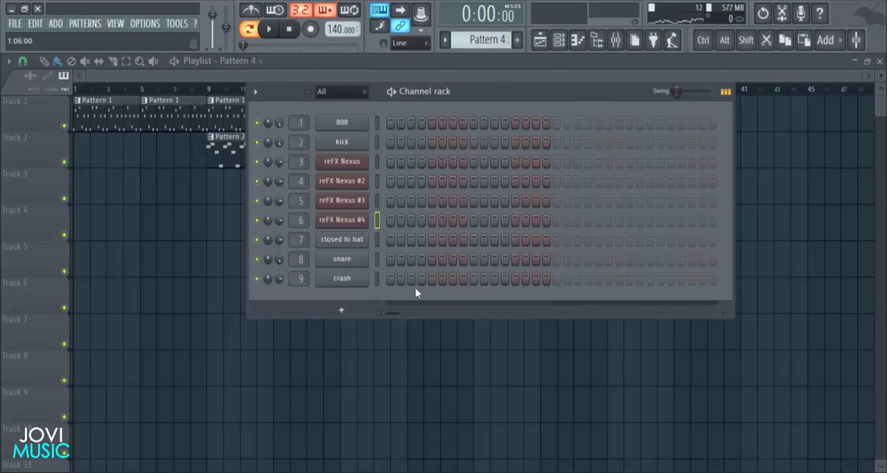
pyautogui.click(392, 281)
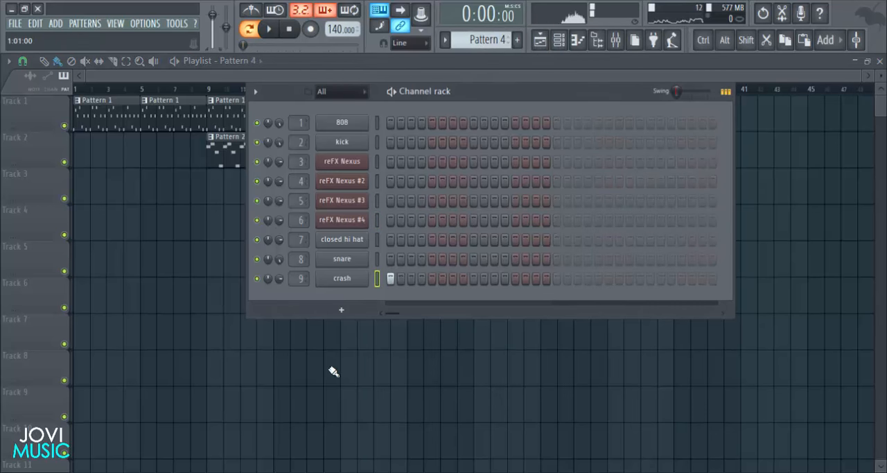
# - Place Pattern 4 clips on Track 4 every four bars from bar 1 to bar 33
pyautogui.press('F6')
pyautogui.click(77, 231)
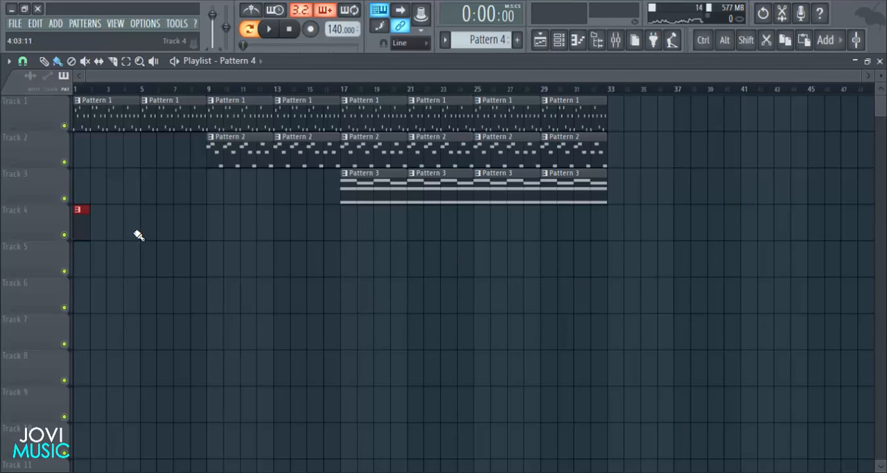
pyautogui.click(216, 235)
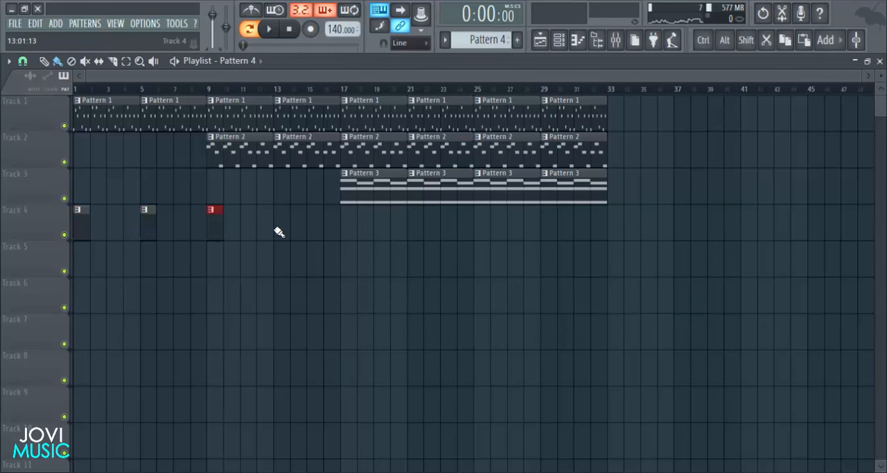
pyautogui.click(280, 233)
pyautogui.click(348, 231)
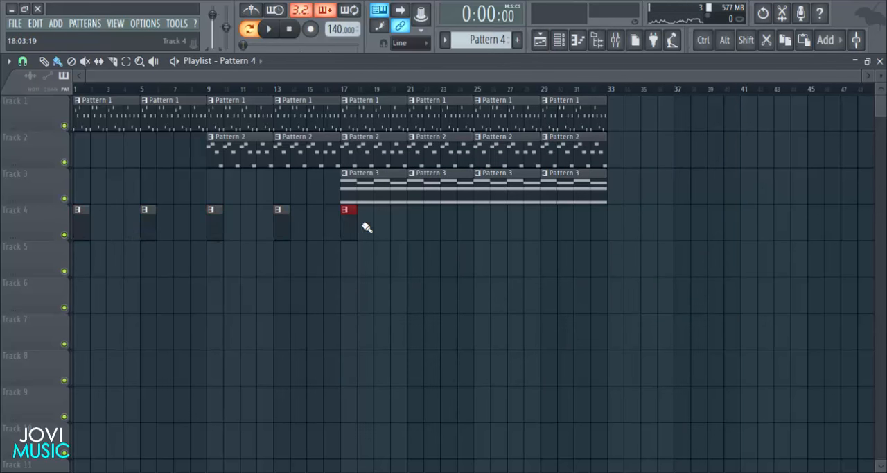
pyautogui.click(482, 226)
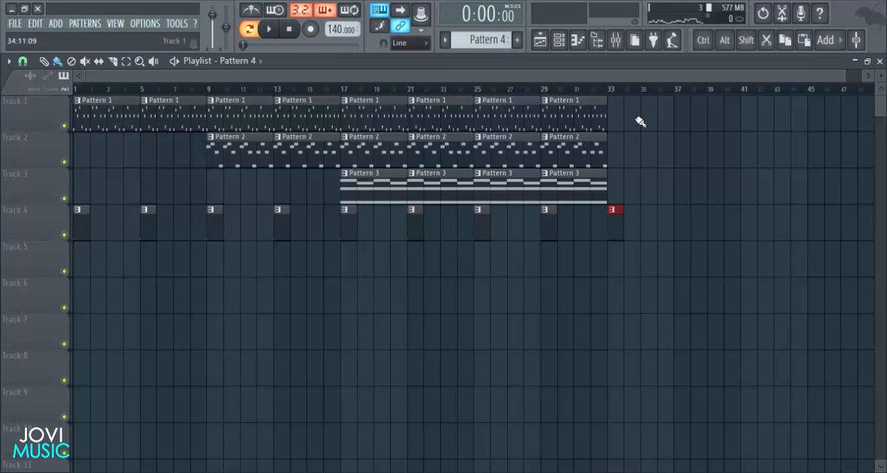
# - Switch playback to song mode and play the arrangement from bar 17
pyautogui.press('space')
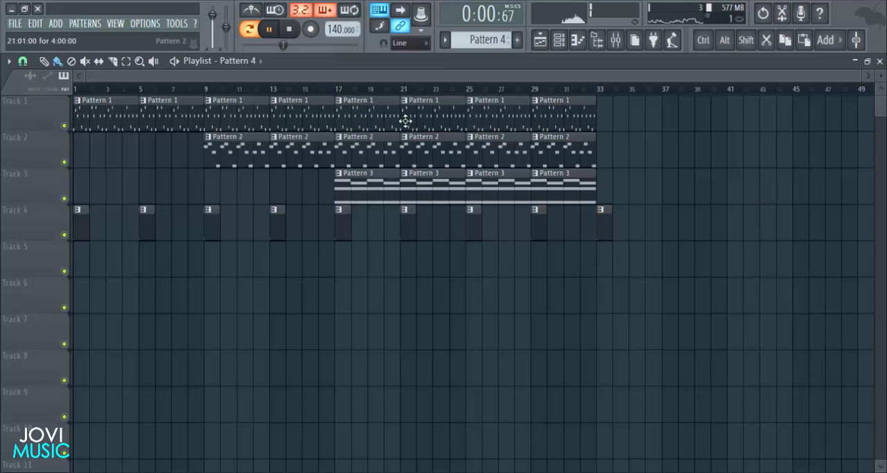
pyautogui.click(338, 90)
pyautogui.click(253, 30)
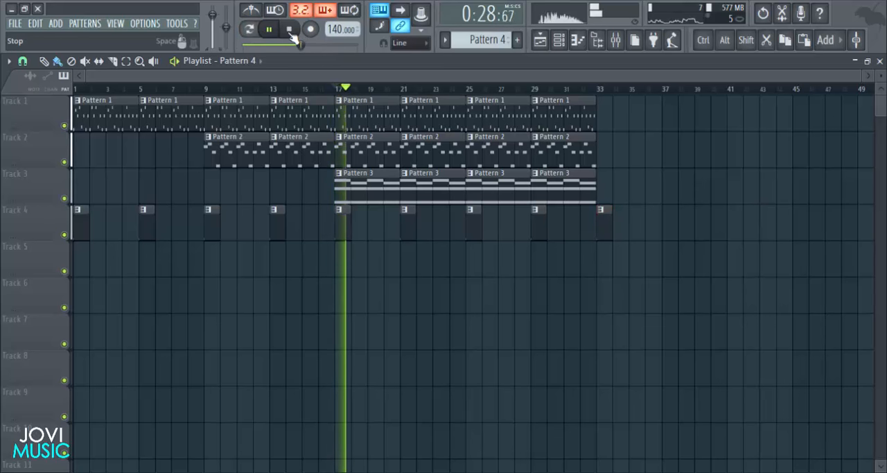
pyautogui.click(289, 29)
# - Lower the crash channel's volume in the mixer and listen to the arrangement from bar 17
pyautogui.click(631, 40)
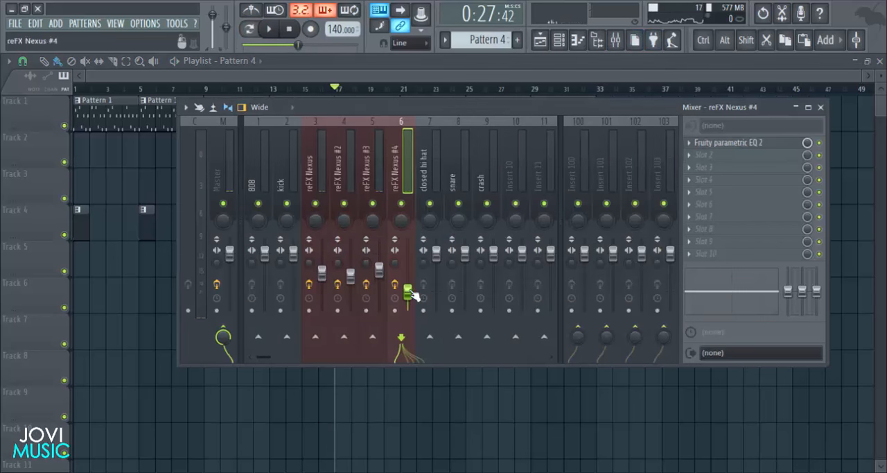
pyautogui.moveTo(494, 255); pyautogui.dragTo(493, 282)
pyautogui.press('space')
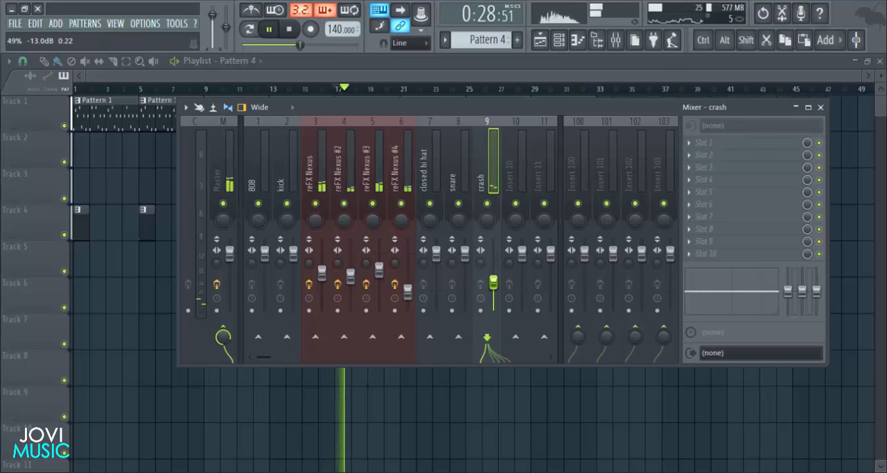
pyautogui.click(820, 106)
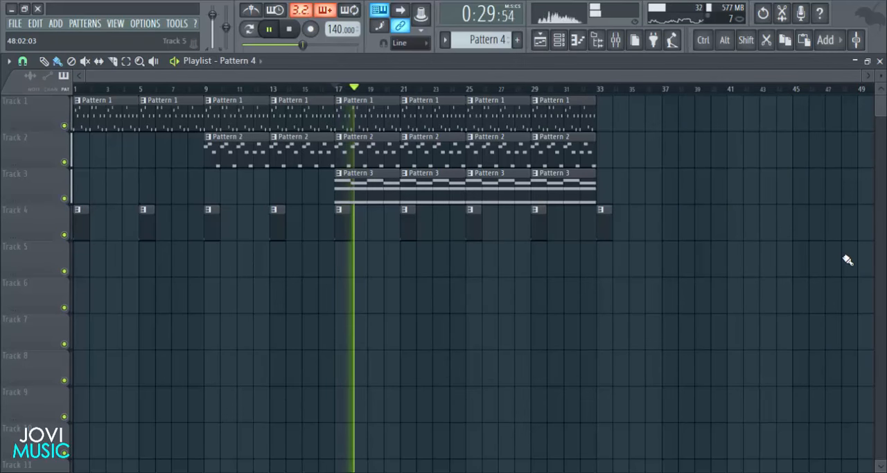
pyautogui.press('space')
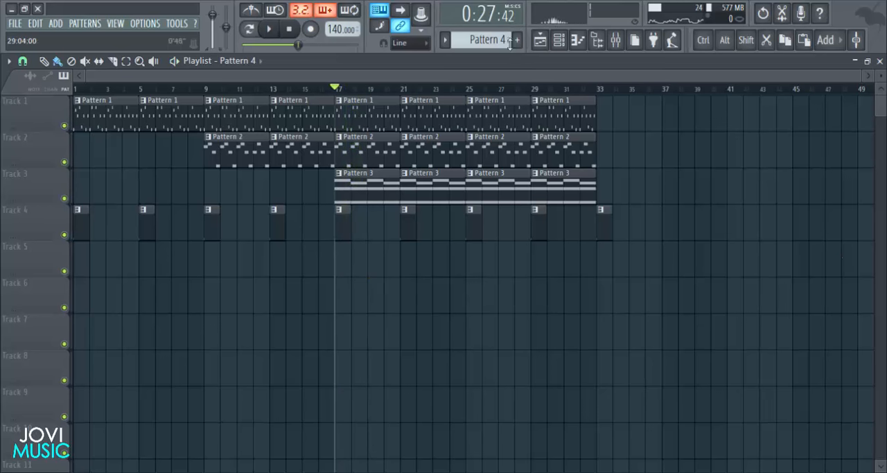
# - Create Pattern 5 and place it on Track 5 at bar 17 as a four-bar clip
pyautogui.click(517, 39)
pyautogui.click(559, 40)
pyautogui.press('F6')
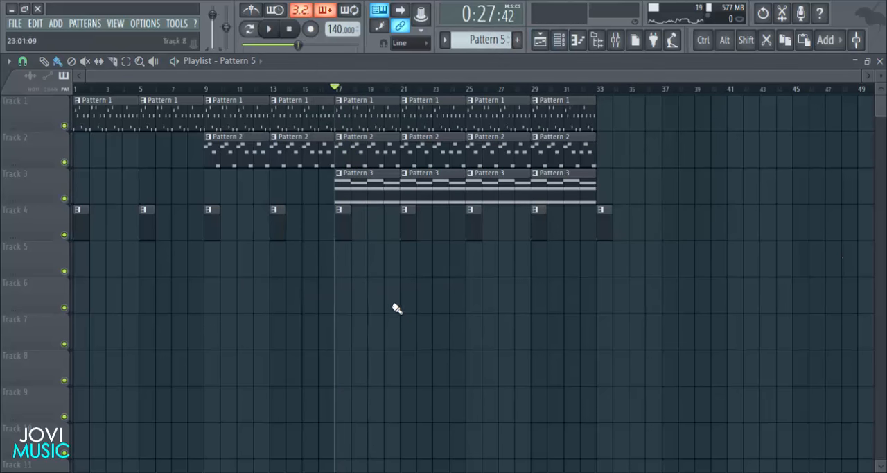
pyautogui.click(339, 260)
pyautogui.moveTo(351, 264); pyautogui.dragTo(390, 266)
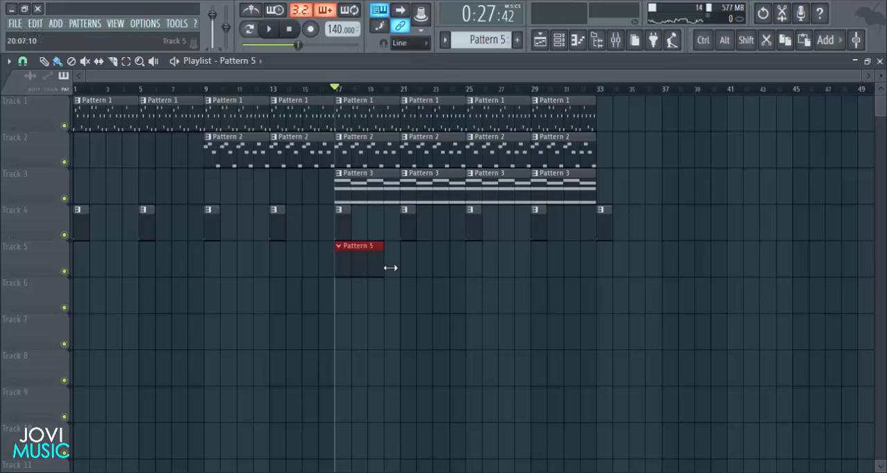
# - Program kick hits on steps 1, 7, 11 and 13 of Pattern 5
pyautogui.click(559, 40)
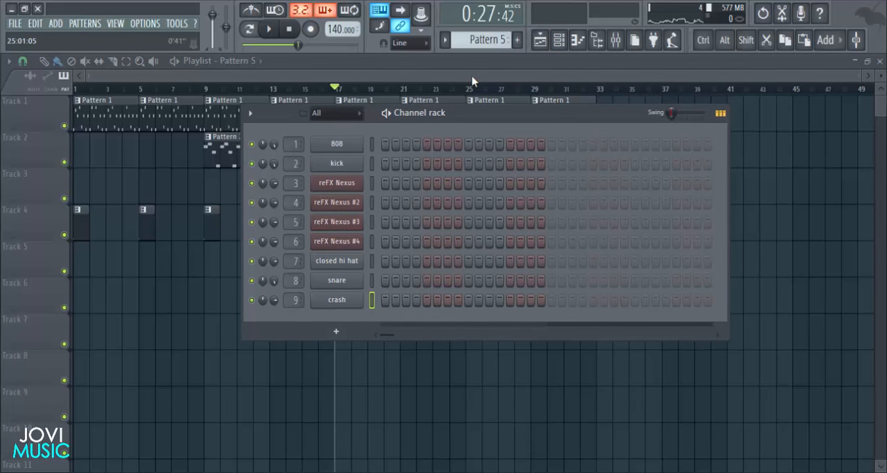
pyautogui.click(385, 162)
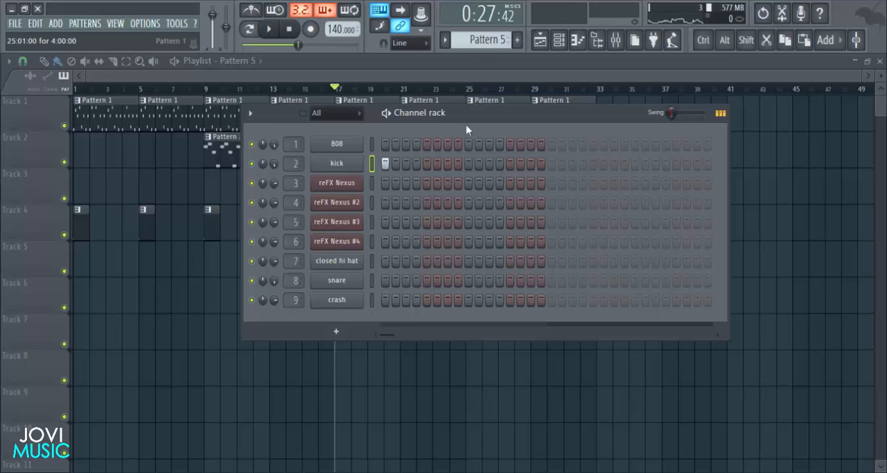
pyautogui.moveTo(466, 119); pyautogui.dragTo(459, 134)
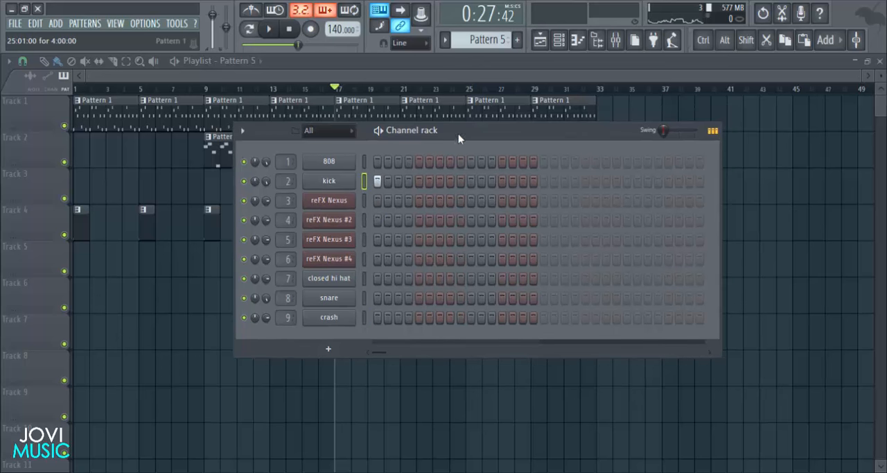
pyautogui.click(439, 181)
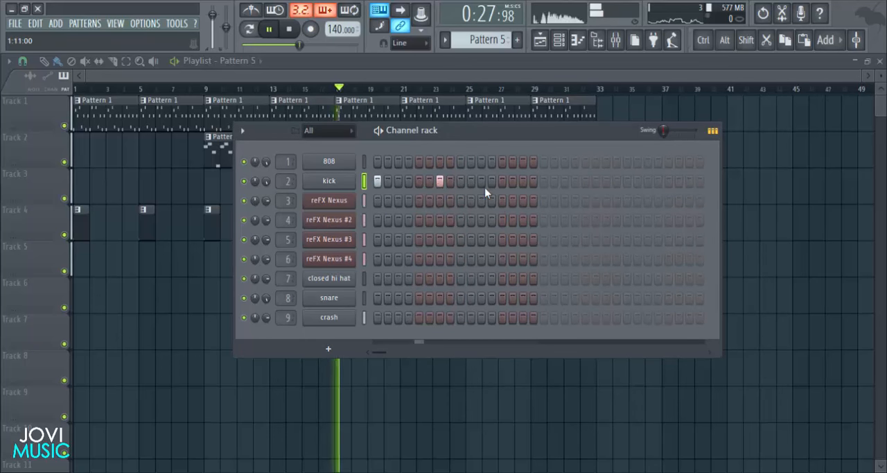
pyautogui.click(504, 183)
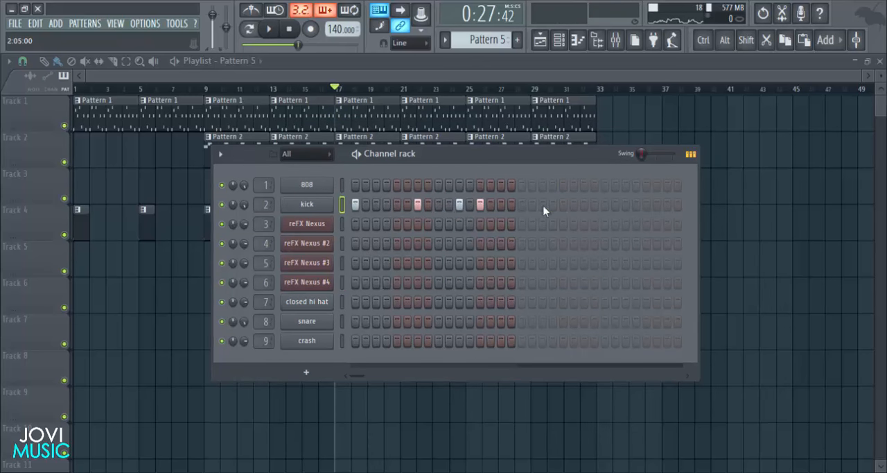
# - Add kick hits on steps 21, 27 and 31 of Pattern 5 while playing the song
pyautogui.click(563, 203)
pyautogui.press('space')
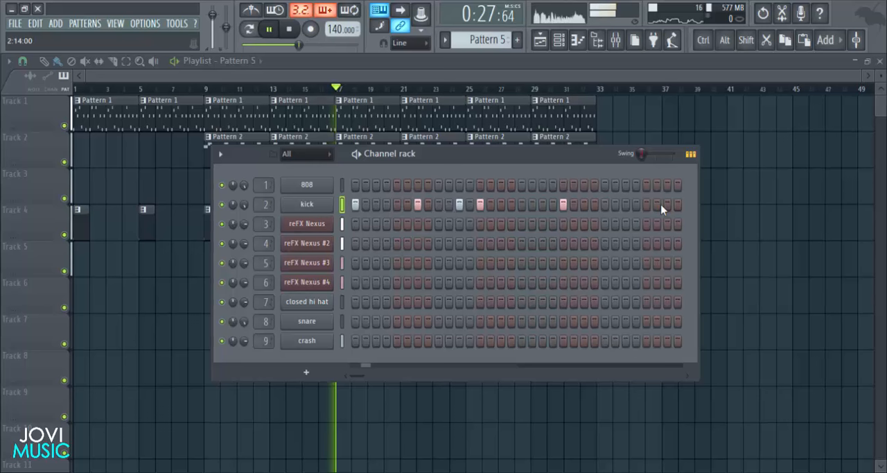
pyautogui.click(625, 204)
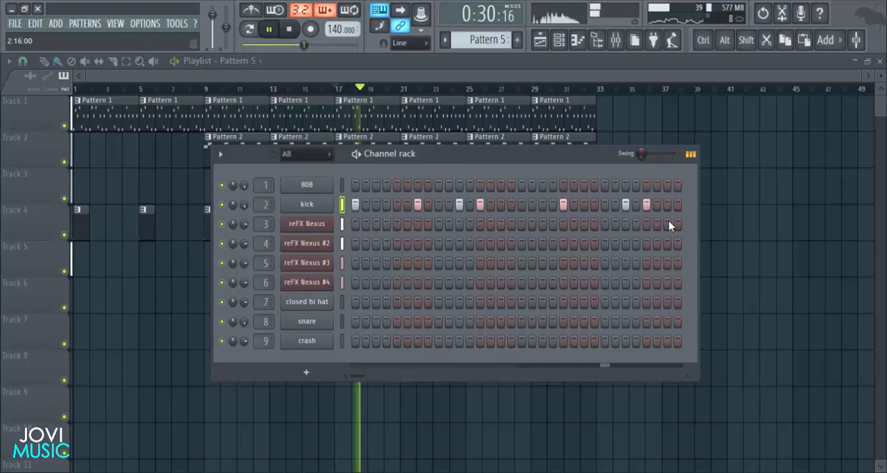
pyautogui.click(647, 204)
pyautogui.click(647, 204)
pyautogui.click(667, 204)
pyautogui.press('space')
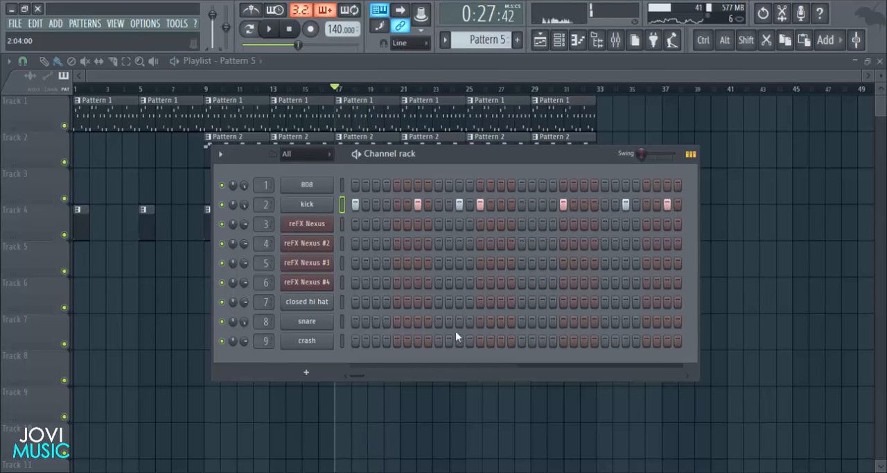
# - Add snare hits on steps 9 and 25 of Pattern 5 and listen to the drums from bar 17
pyautogui.click(438, 321)
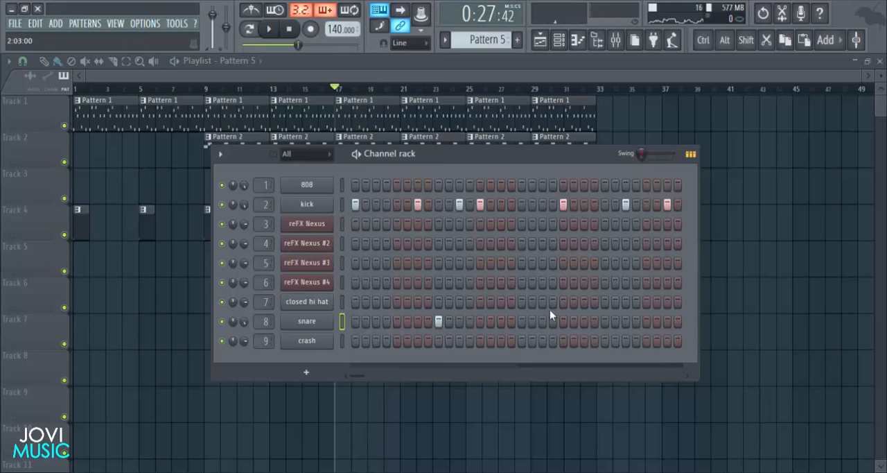
pyautogui.click(605, 321)
pyautogui.press('space')
pyautogui.moveTo(458, 162); pyautogui.dragTo(452, 162)
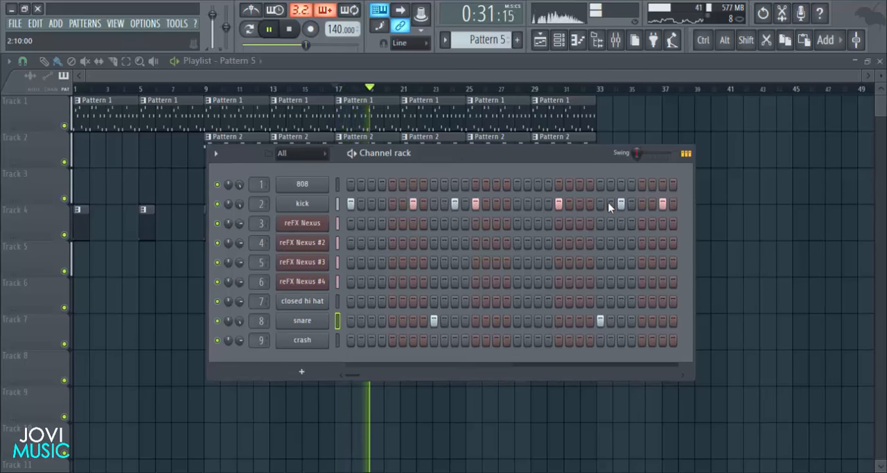
pyautogui.press('space')
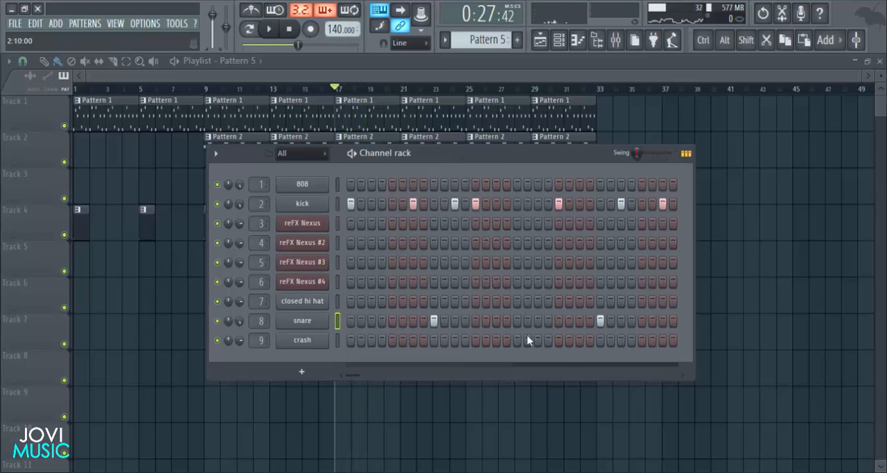
pyautogui.press('space')
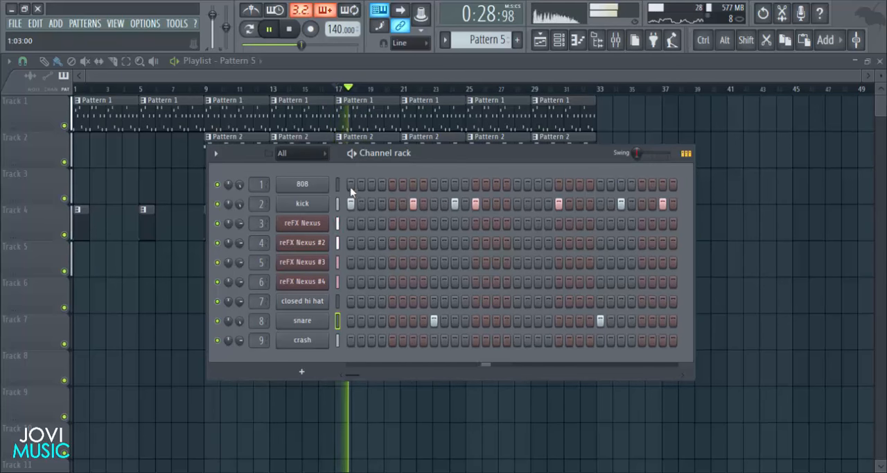
pyautogui.press('space')
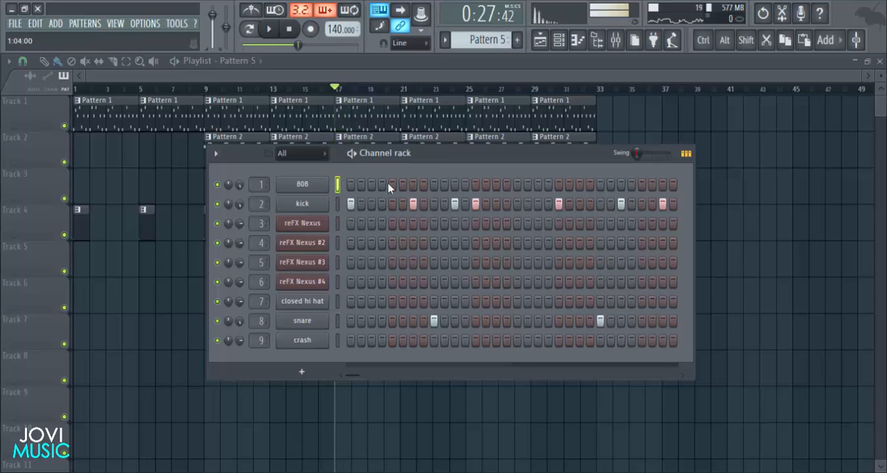
# - In the 808 piano roll of Pattern 5, draw a six-step E5 note from bar 1, followed by a four-step C5 note
pyautogui.moveTo(437, 150); pyautogui.dragTo(442, 150)
pyautogui.rightClick(330, 186)
pyautogui.click(355, 184)
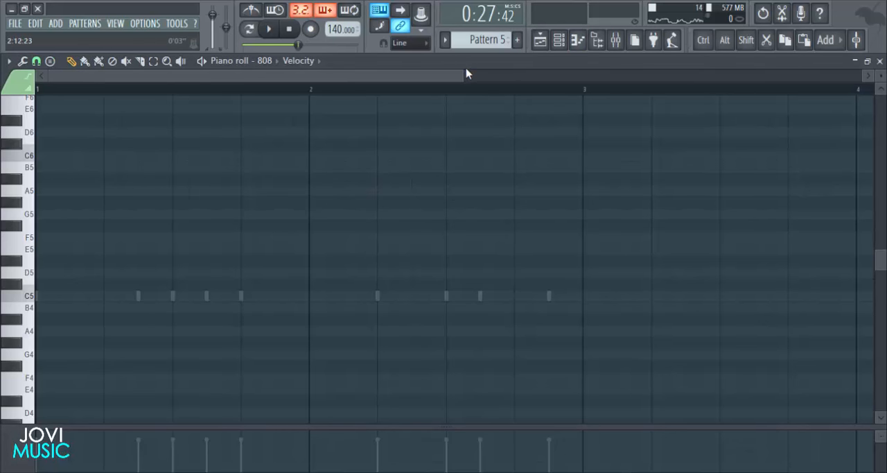
pyautogui.moveTo(464, 74); pyautogui.dragTo(322, 139)
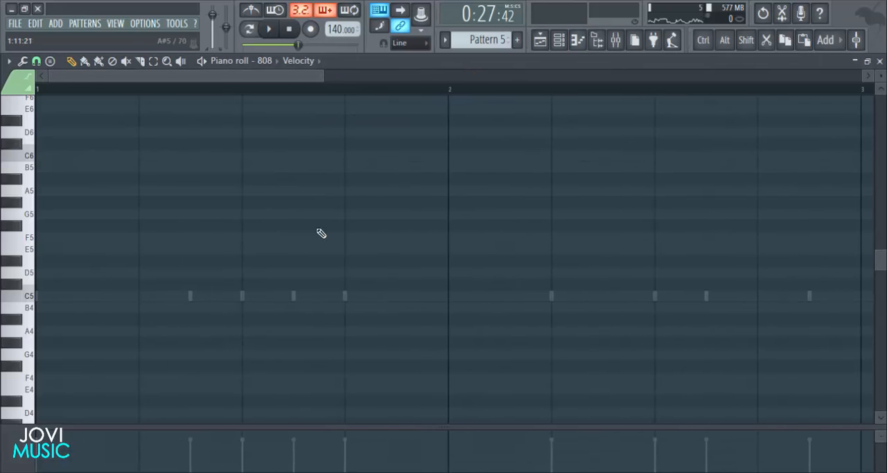
pyautogui.scroll(-1, 320, 259)
pyautogui.scroll(-1, 319, 260)
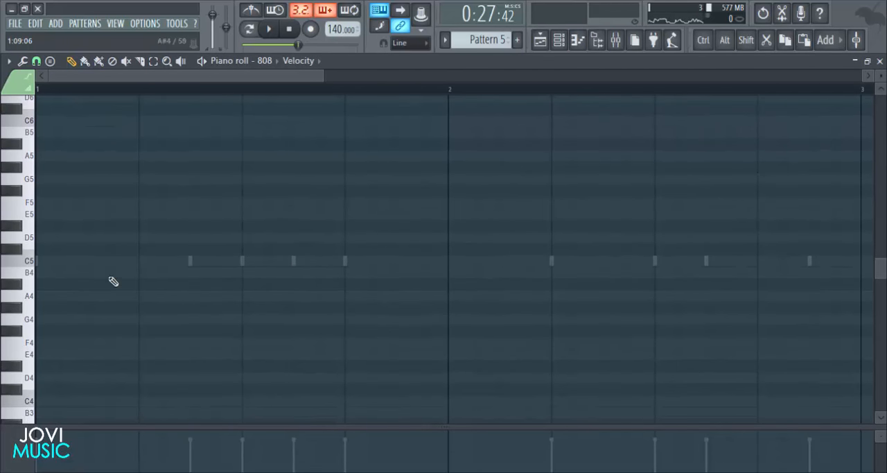
pyautogui.click(40, 215)
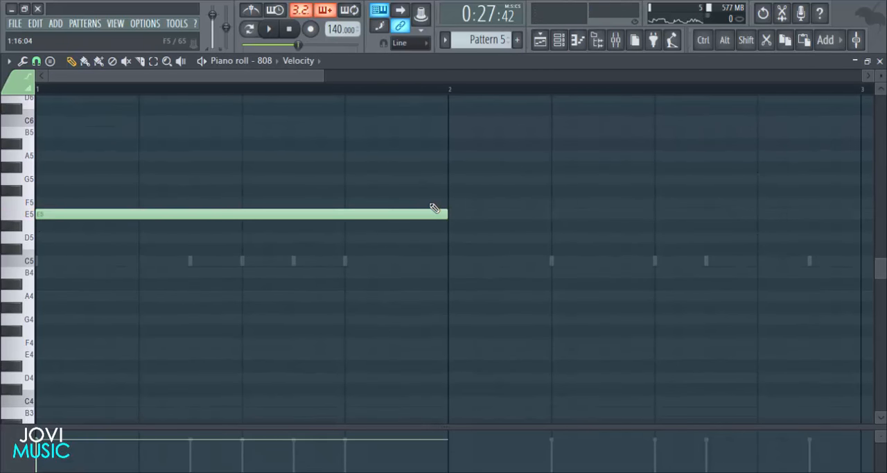
pyautogui.moveTo(450, 213); pyautogui.dragTo(197, 213)
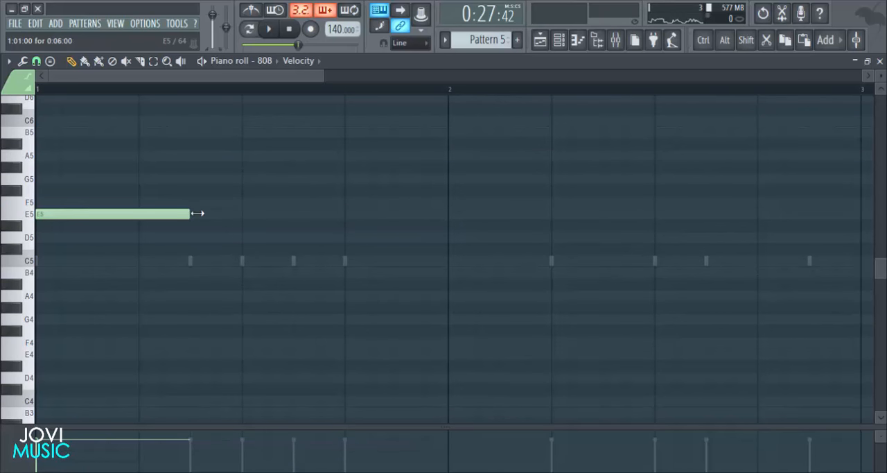
pyautogui.click(195, 260)
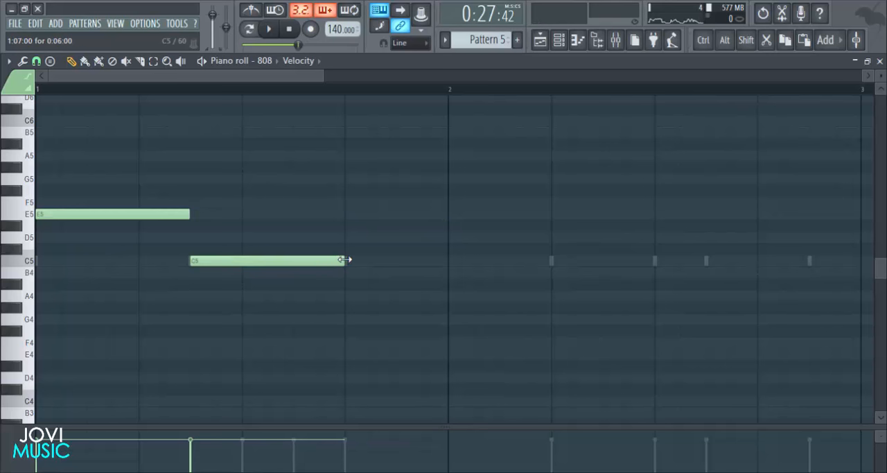
pyautogui.moveTo(344, 259); pyautogui.dragTo(294, 260)
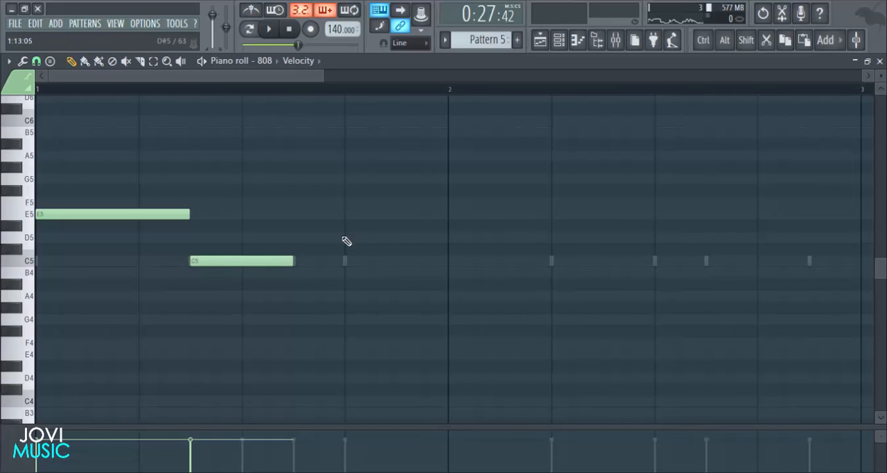
# - Add a third 808 note, set the second note to D5 and the third to a two-step E5, and play the line
pyautogui.click(303, 238)
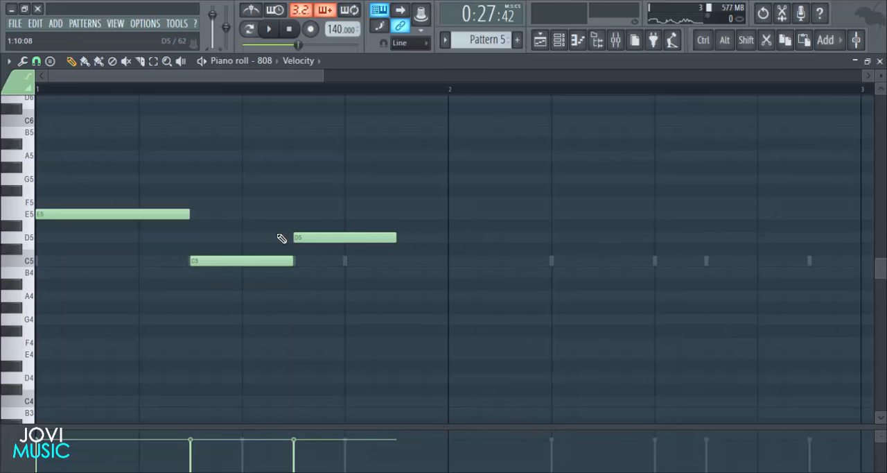
pyautogui.moveTo(258, 260); pyautogui.dragTo(306, 210)
pyautogui.press('space')
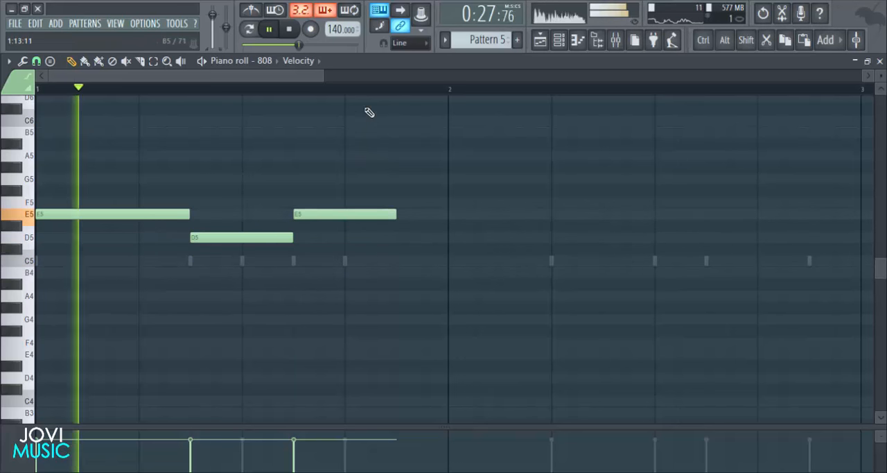
pyautogui.scroll(-3, 376, 91)
pyautogui.press('space')
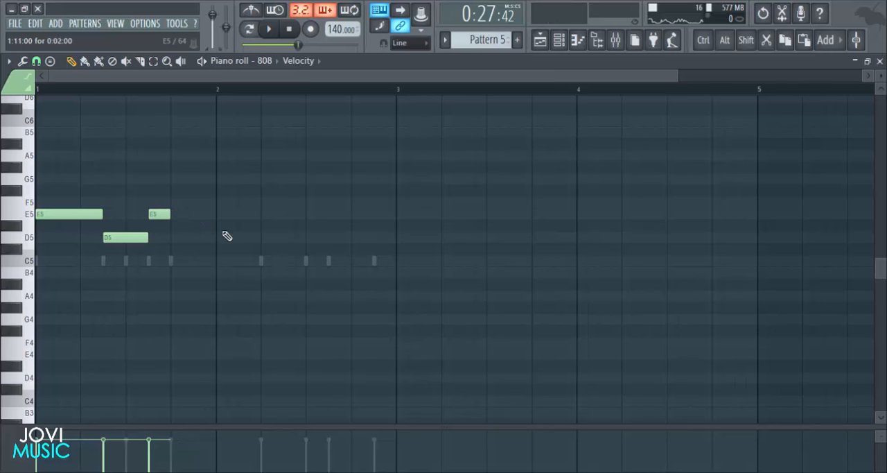
pyautogui.press('space')
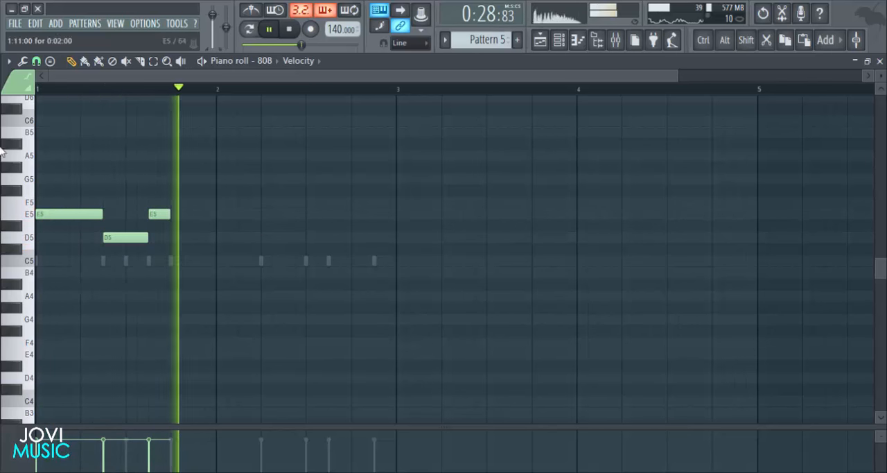
pyautogui.press('space')
# - Add an eight-step E6 note to the 808 line from step 13 of bar 1 and play it
pyautogui.scroll(2, 36, 127)
pyautogui.scroll(2, 36, 127)
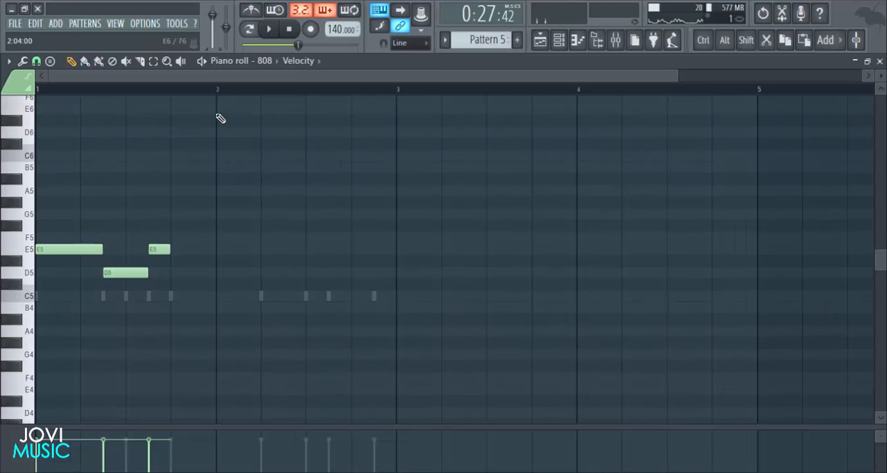
pyautogui.click(172, 111)
pyautogui.press('space')
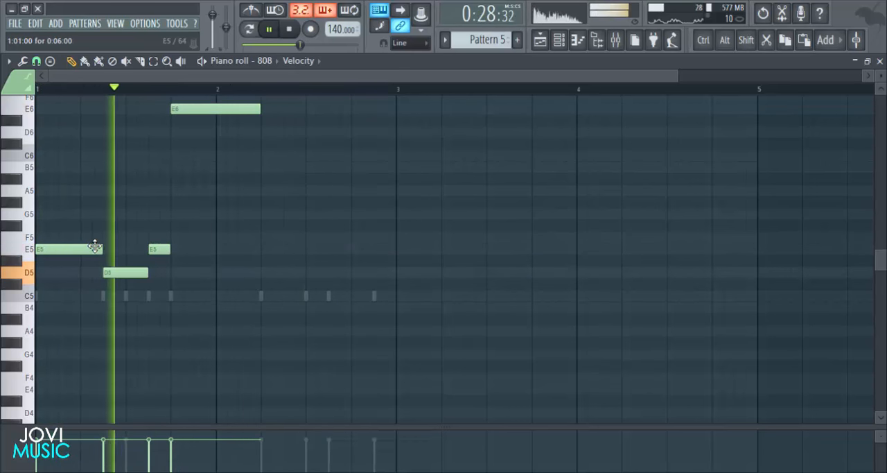
pyautogui.press('space')
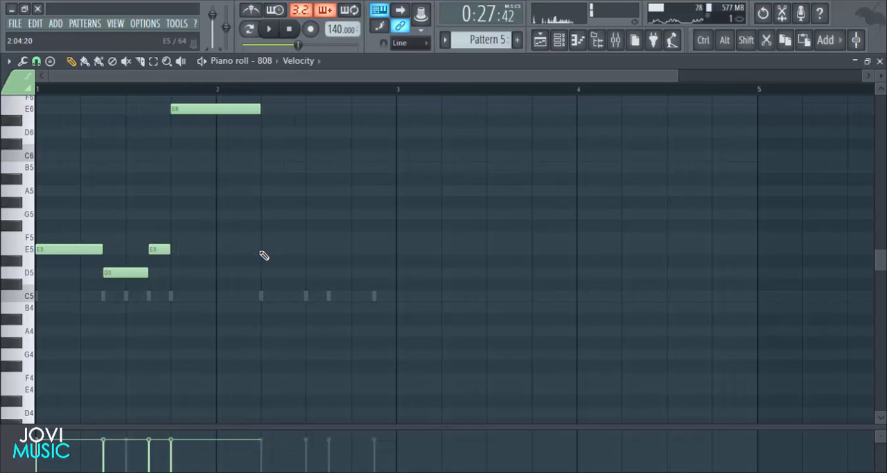
# - Add a six-step E5 note from step 5 of bar 2 in the 808 line and play it
pyautogui.click(265, 251)
pyautogui.press('space')
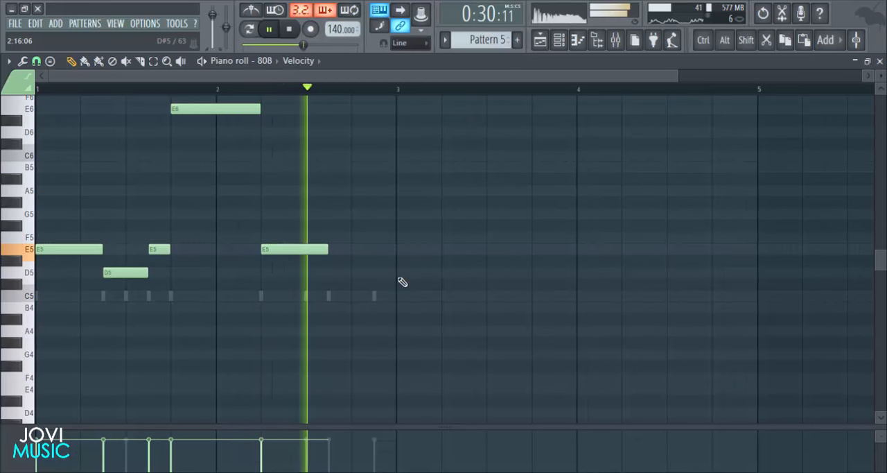
pyautogui.press('space')
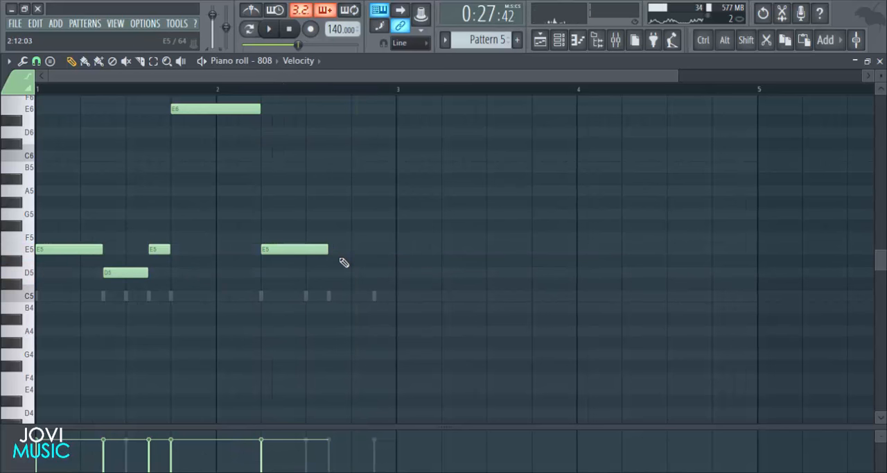
# - Finish bar 2 of the 808 line with a four-step C5 note and a two-step E5 note, and play it
pyautogui.click(329, 300)
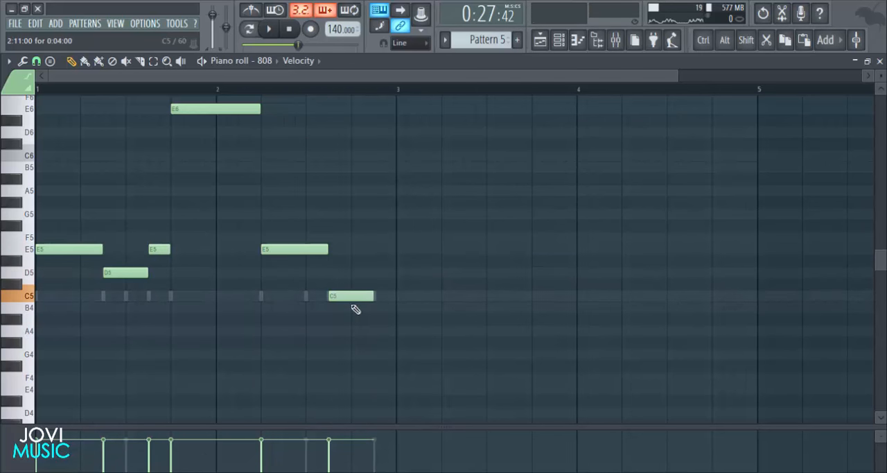
pyautogui.click(160, 251)
pyautogui.click(375, 250)
pyautogui.press('space')
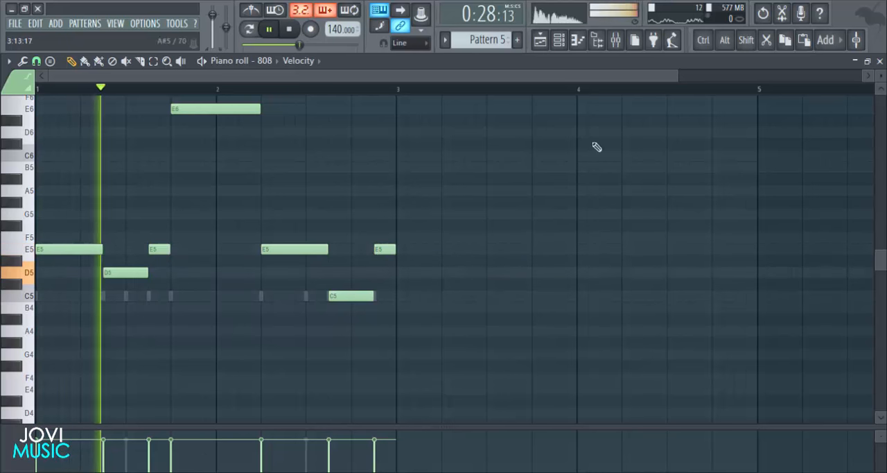
pyautogui.moveTo(679, 74); pyautogui.dragTo(579, 75)
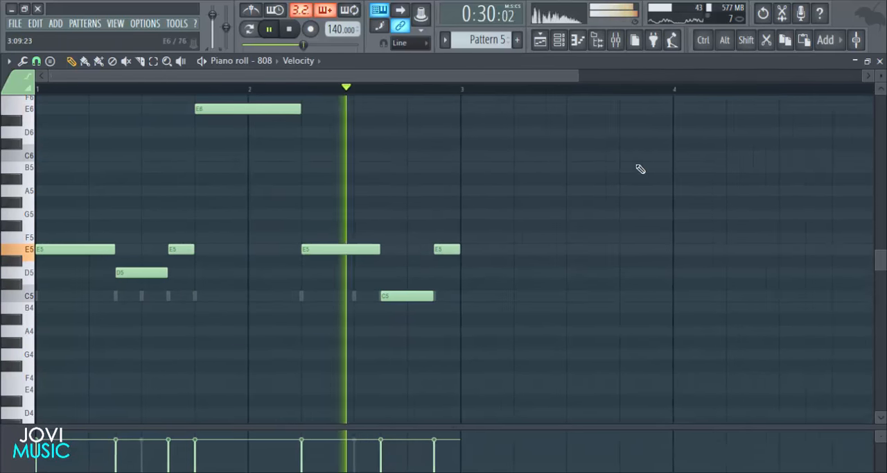
pyautogui.scroll(3, 639, 168)
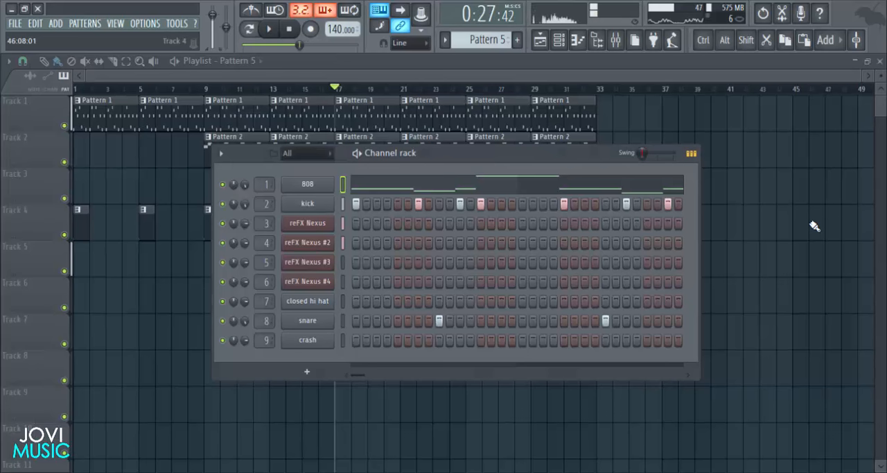
# - In the playlist, trim the Pattern 5 clip to two bars and repeat it on Track 5 up to bar 25
pyautogui.press('F6')
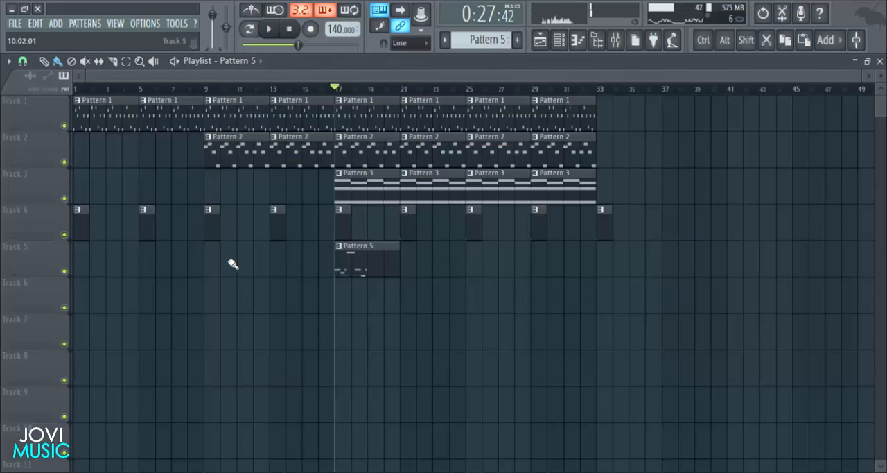
pyautogui.moveTo(394, 262)
pyautogui.mouseDown()
pyautogui.moveTo(361, 256)
pyautogui.moveTo(428, 260)
pyautogui.mouseUp()
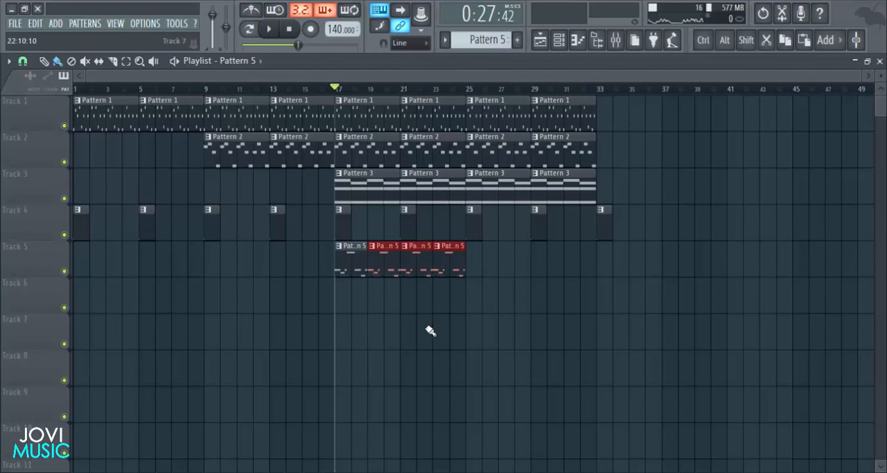
pyautogui.rightClick(373, 257)
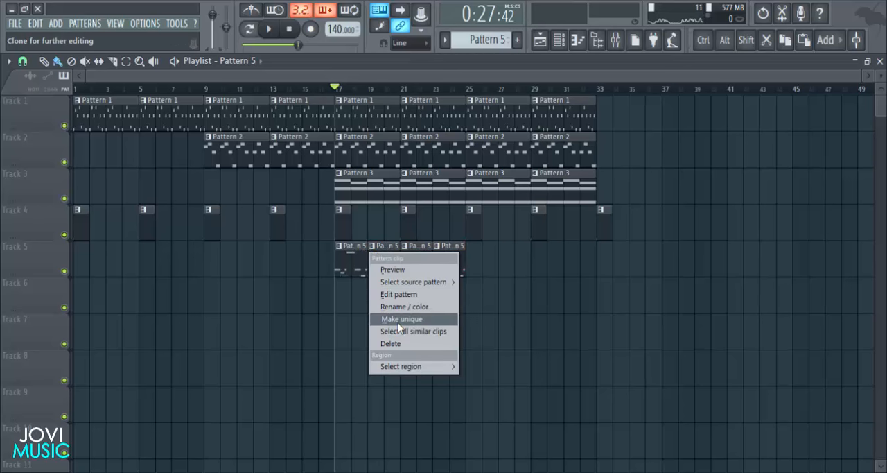
pyautogui.click(515, 326)
# - Open the closed hi hat piano roll of Pattern 5 and place a two-step C5 note at the start of bar 1
pyautogui.click(559, 40)
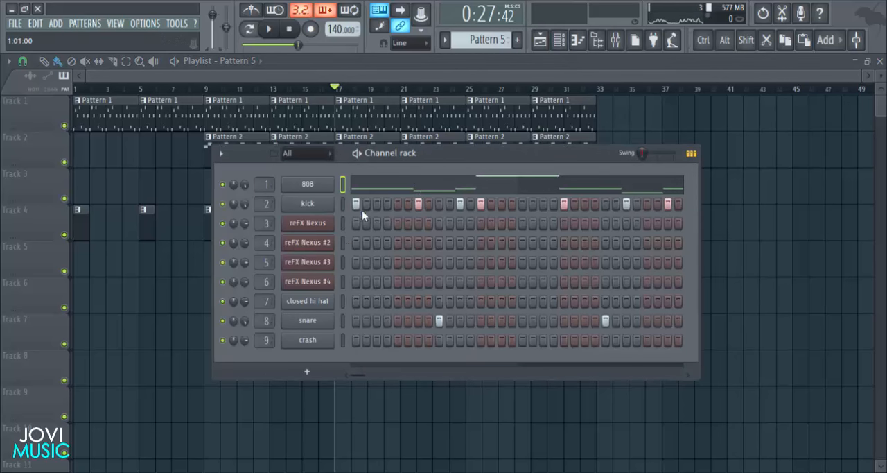
pyautogui.rightClick(333, 298)
pyautogui.click(343, 302)
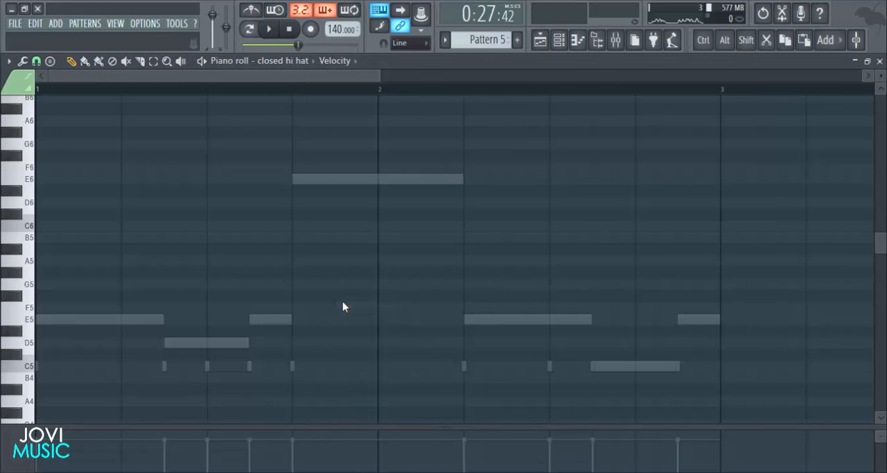
pyautogui.scroll(-3, 47, 274)
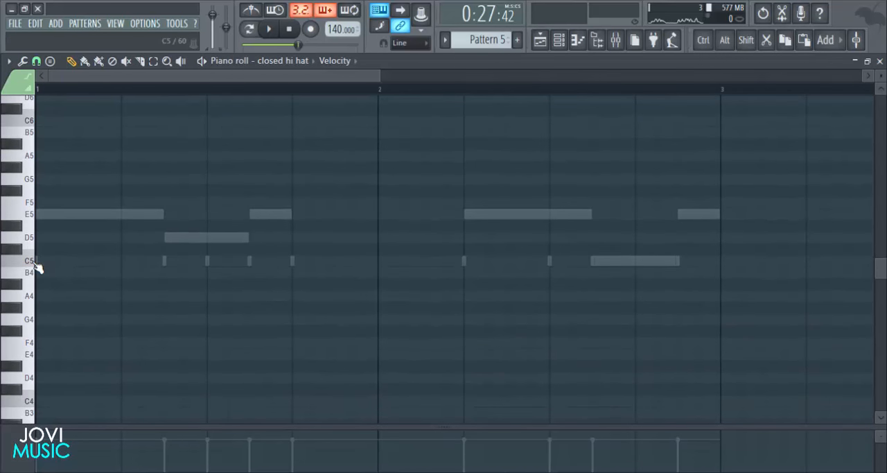
pyautogui.click(53, 264)
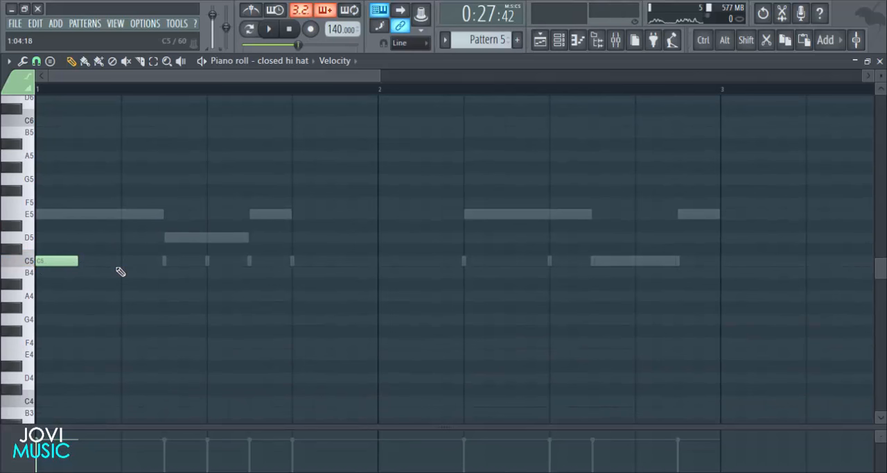
pyautogui.press('space')
pyautogui.press('space')
# - Shorten the first closed hi hat note to one step
pyautogui.click(75, 260)
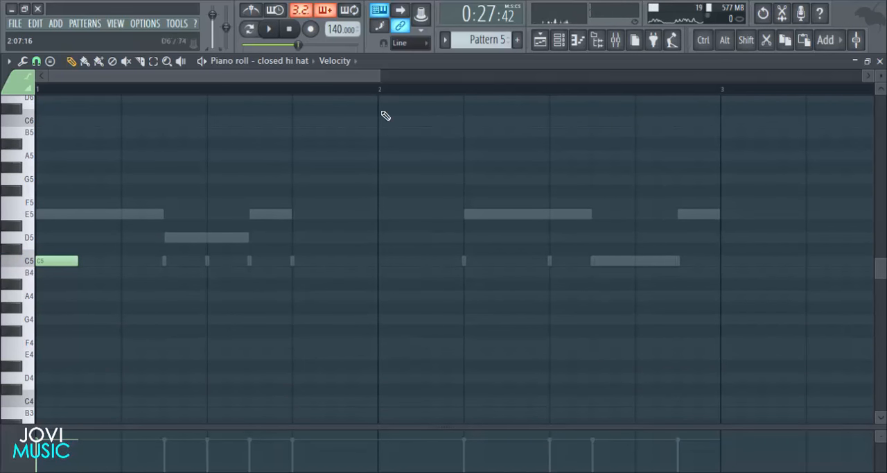
pyautogui.moveTo(379, 81); pyautogui.dragTo(160, 124)
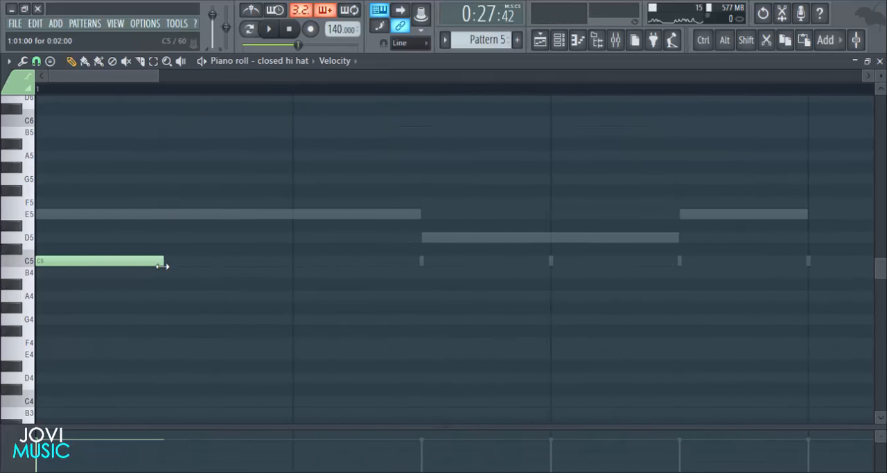
pyautogui.moveTo(164, 269); pyautogui.dragTo(100, 270)
pyautogui.rightClick(99, 272)
pyautogui.moveTo(161, 261); pyautogui.dragTo(50, 262)
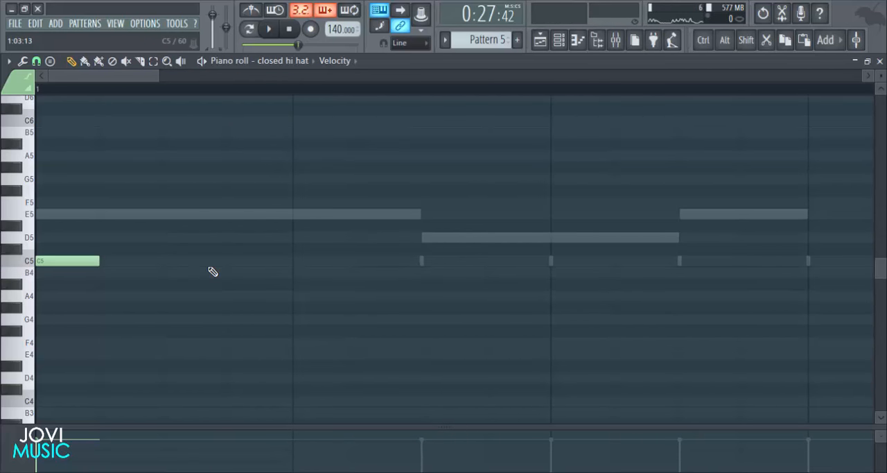
# - Set the piano roll snap to 1/3 step and add a 1/3-step C5 hi hat note just before step 3
pyautogui.click(36, 61)
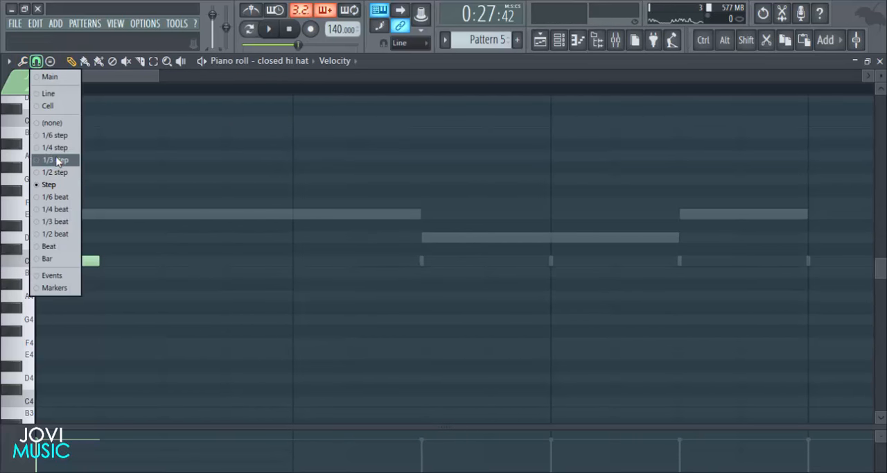
pyautogui.click(58, 160)
pyautogui.click(148, 261)
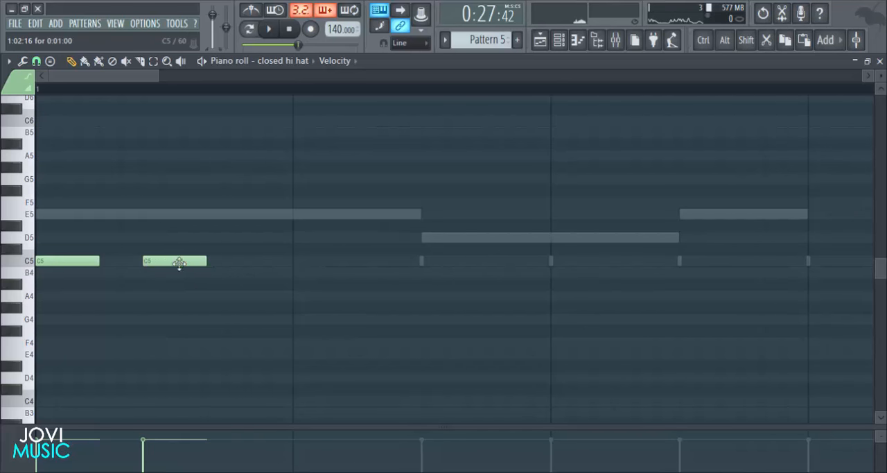
pyautogui.moveTo(203, 265); pyautogui.dragTo(152, 262)
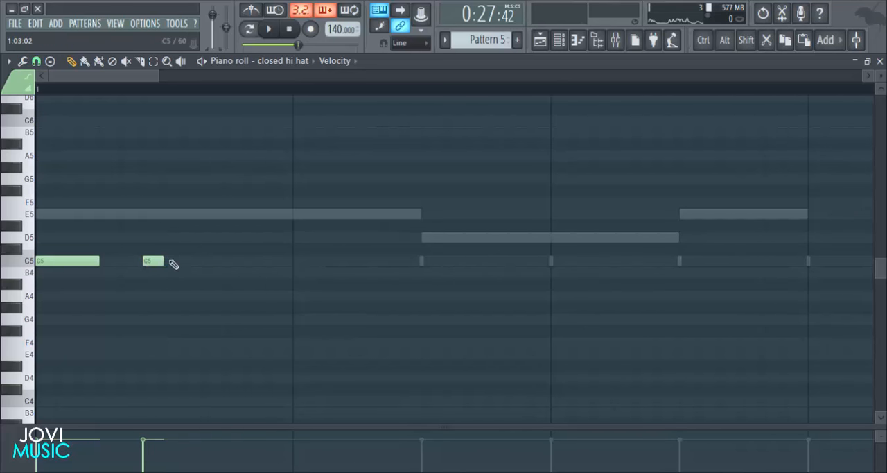
# - Add six more consecutive 1/3-step C5 hi hat notes to form a roll up to step 5, and play it
pyautogui.click(174, 262)
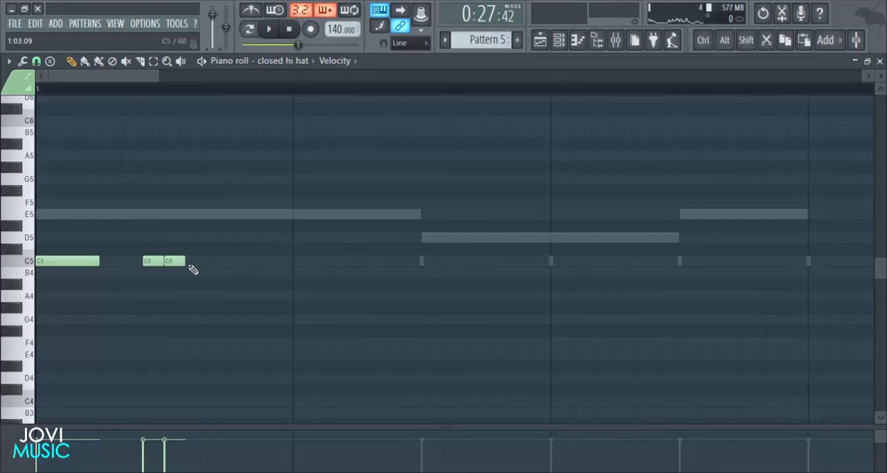
pyautogui.click(196, 262)
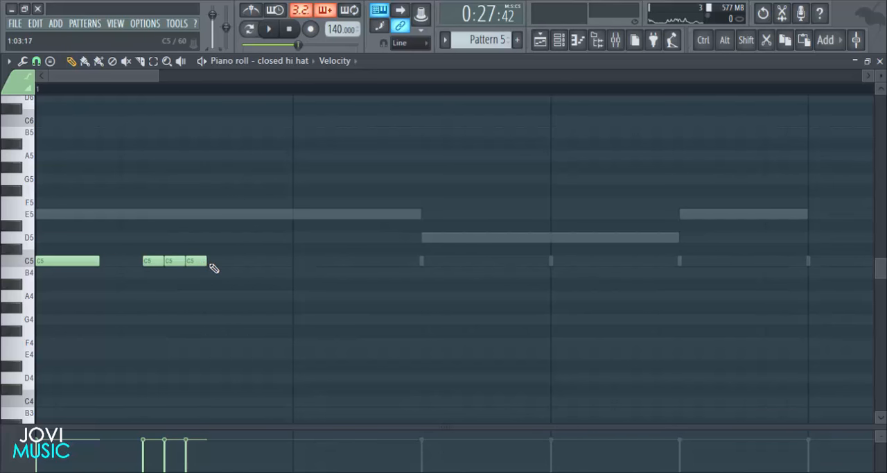
pyautogui.click(217, 262)
pyautogui.click(239, 262)
pyautogui.click(259, 262)
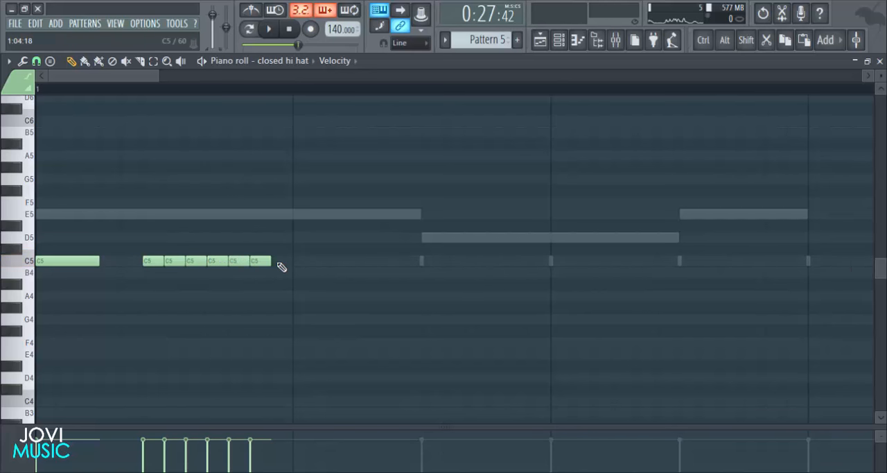
pyautogui.click(281, 263)
pyautogui.press('space')
# - Move the seven-note hi hat roll 1/3 step later so it starts on step 3, and play it
pyautogui.press('space')
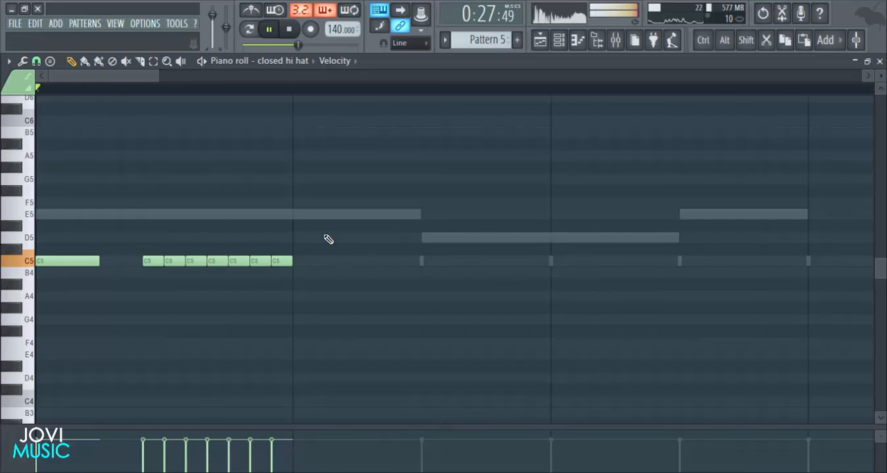
pyautogui.moveTo(317, 210); pyautogui.dragTo(190, 264)
pyautogui.press('space')
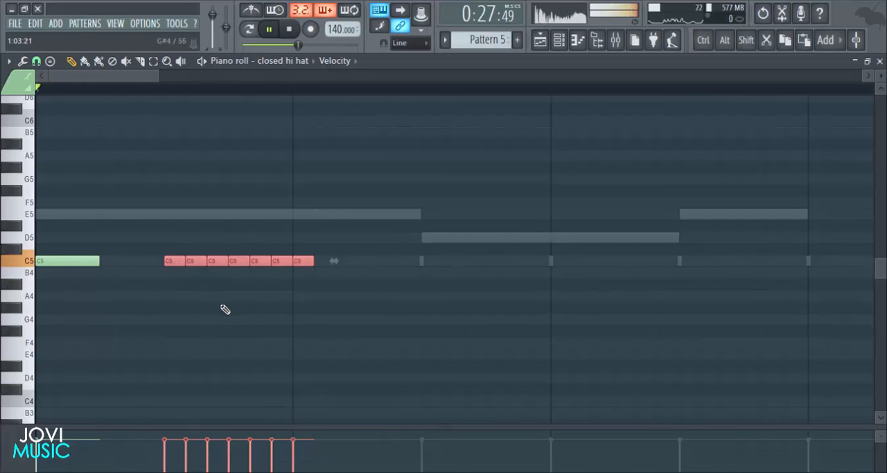
pyautogui.keyDown('ctrl'); pyautogui.click(224, 308); pyautogui.keyUp('ctrl')
# - Add a 1/3-step C5 hi hat note on step 7 and play the pattern
pyautogui.press('space')
pyautogui.scroll(-4, 383, 103)
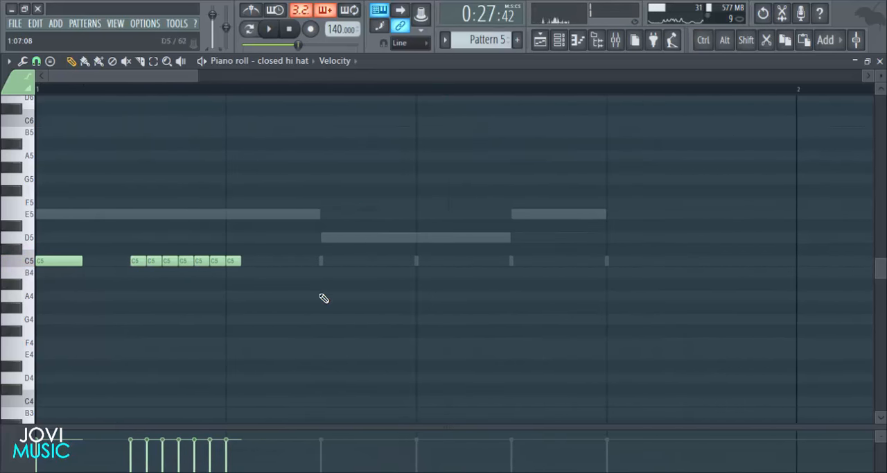
pyautogui.click(326, 261)
pyautogui.press('space')
pyautogui.press('space')
# - Add seven C5 hi hat notes spaced 2/3 step apart from step 9 to step 13 of bar 1, and play the pattern
pyautogui.click(421, 261)
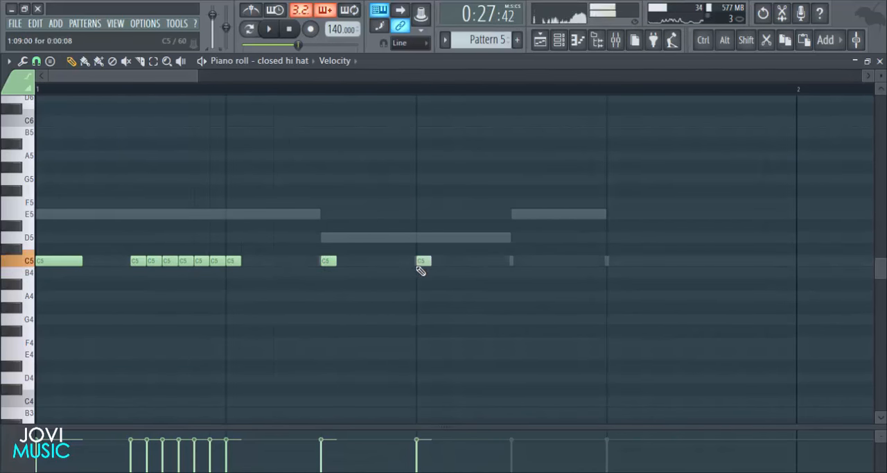
pyautogui.click(452, 262)
pyautogui.click(484, 261)
pyautogui.click(517, 262)
pyautogui.click(547, 261)
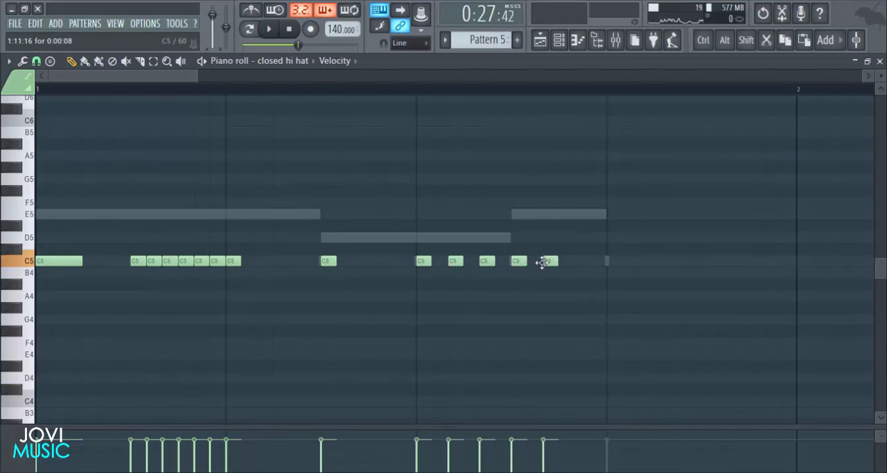
pyautogui.click(580, 261)
pyautogui.press('space')
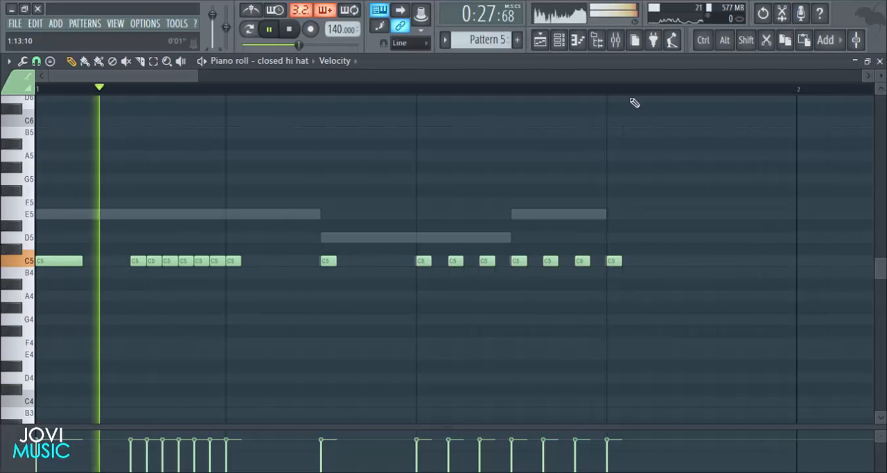
pyautogui.scroll(-2, 633, 101)
pyautogui.press('space')
pyautogui.scroll(-1, 631, 104)
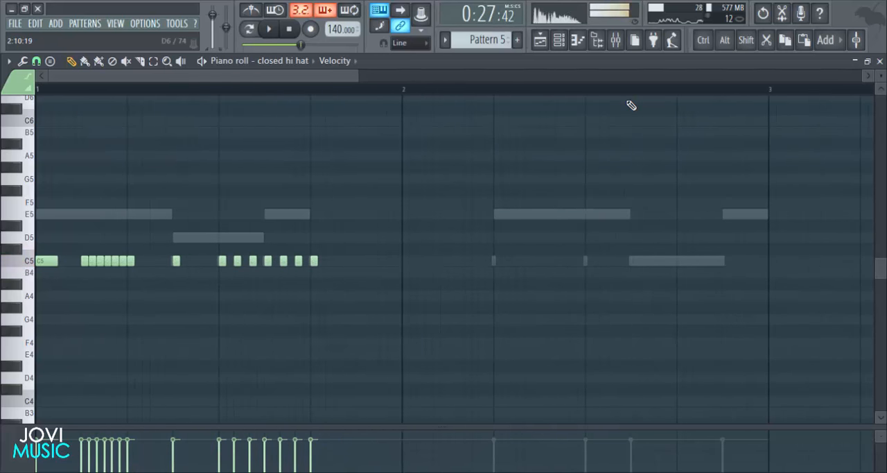
# - Add four C5 hi hat notes spaced 2/3 step apart from step 15 of bar 1 to step 1 of bar 2
pyautogui.press('space')
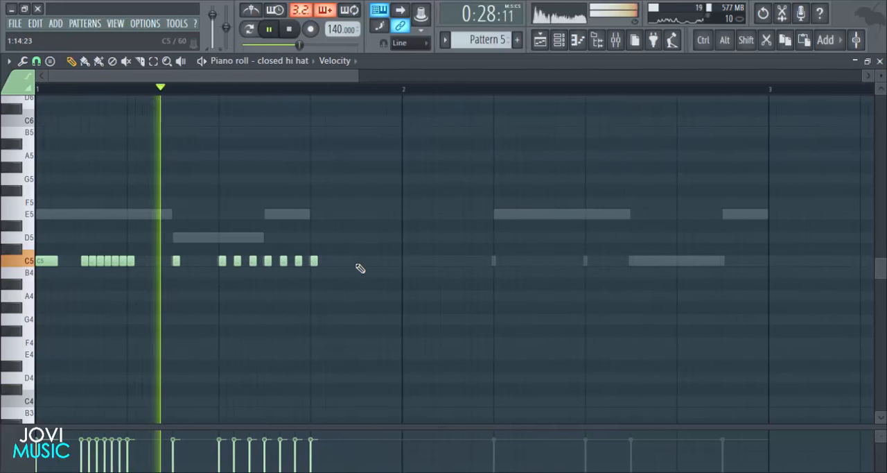
pyautogui.press('space')
pyautogui.click(375, 262)
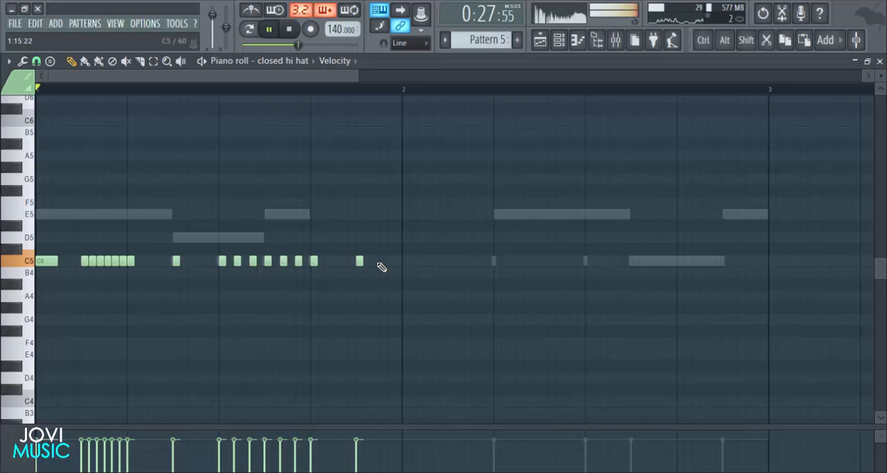
pyautogui.press('space')
pyautogui.click(390, 262)
pyautogui.click(406, 262)
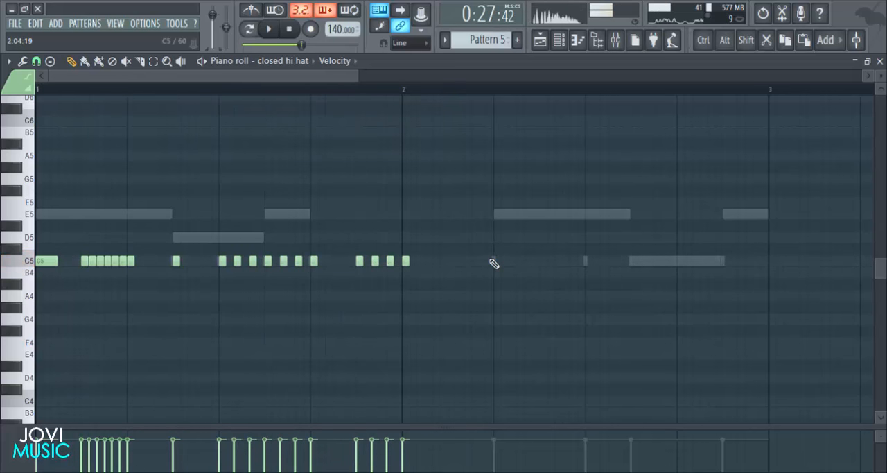
# - Add a 1/3-step C5 hi hat note on step 3 of bar 2 and play the pattern
pyautogui.click(459, 261)
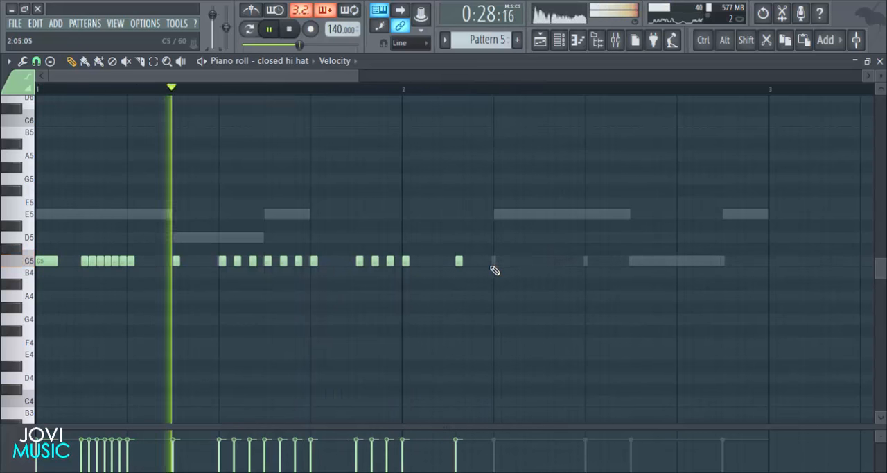
pyautogui.rightClick(459, 262)
pyautogui.press('space')
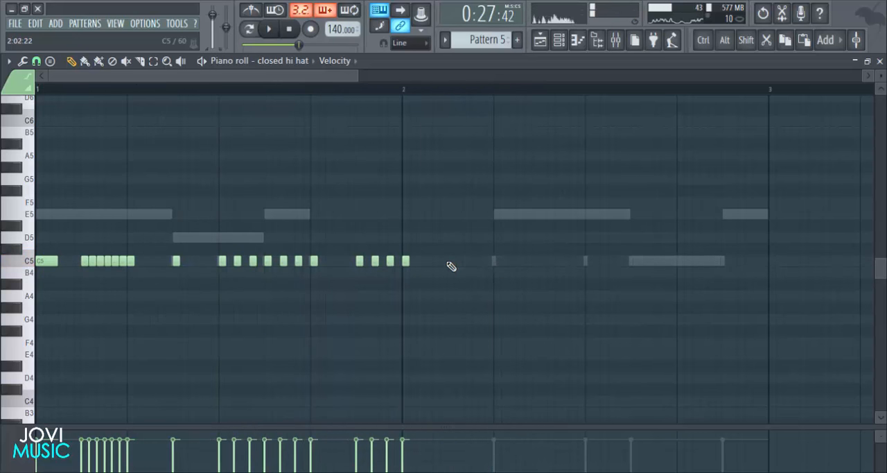
pyautogui.click(449, 262)
pyautogui.press('space')
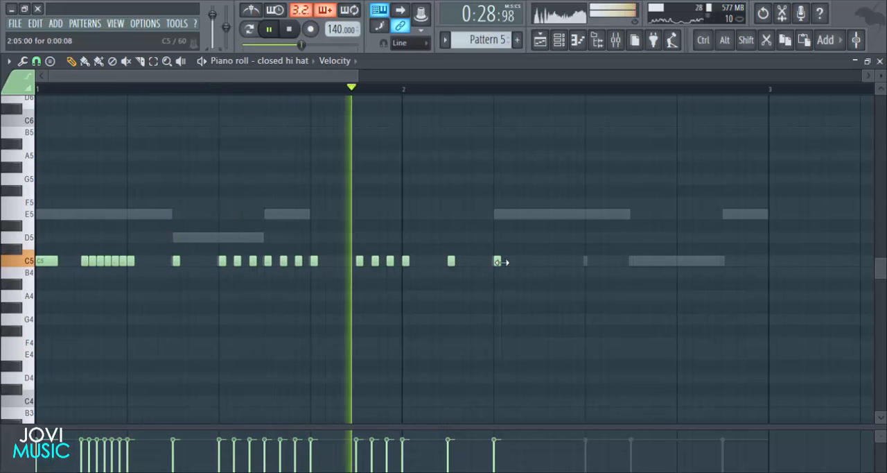
# - Add three consecutive 1/3-step C5 hi hat notes starting on step 5 of bar 2, and play the pattern
pyautogui.click(497, 261)
pyautogui.press('space')
pyautogui.click(505, 262)
pyautogui.press('space')
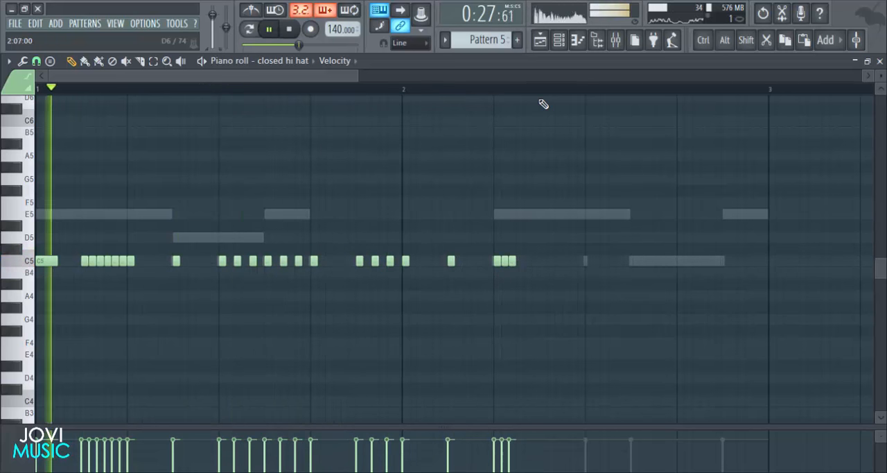
# - Add three consecutive 1/3-step C5 hi hat notes starting 1/3 step after step 7 of bar 2, and play the pattern
pyautogui.scroll(3, 539, 99)
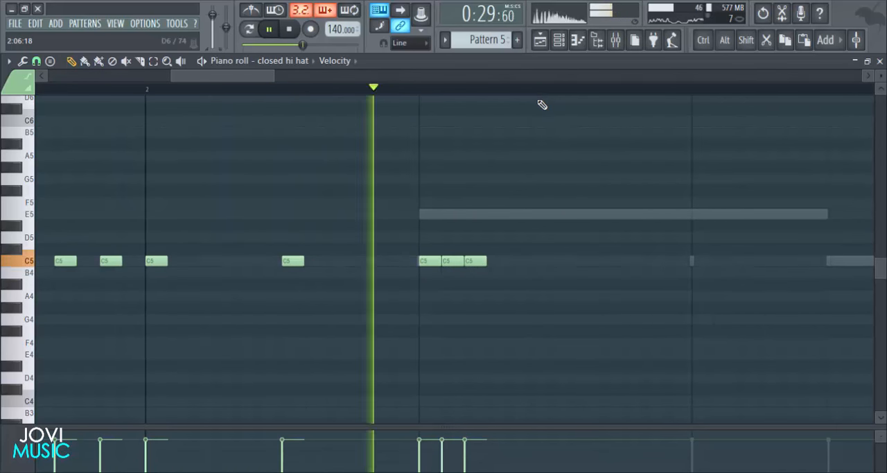
pyautogui.press('space')
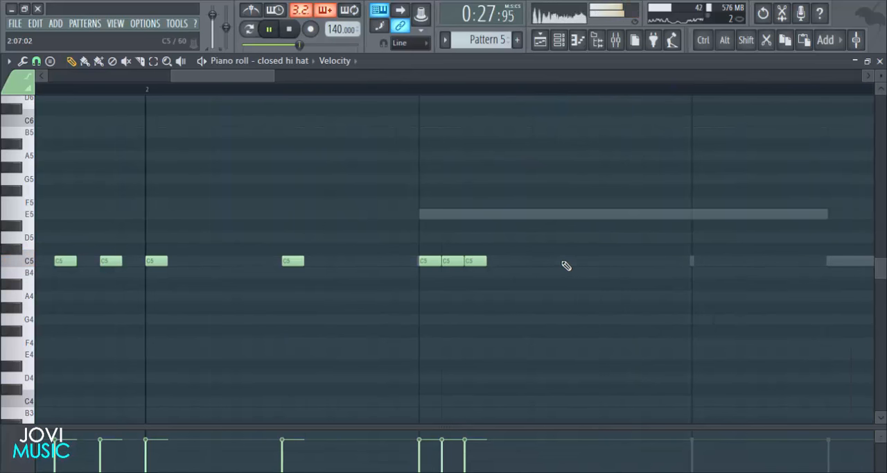
pyautogui.click(589, 261)
pyautogui.click(612, 260)
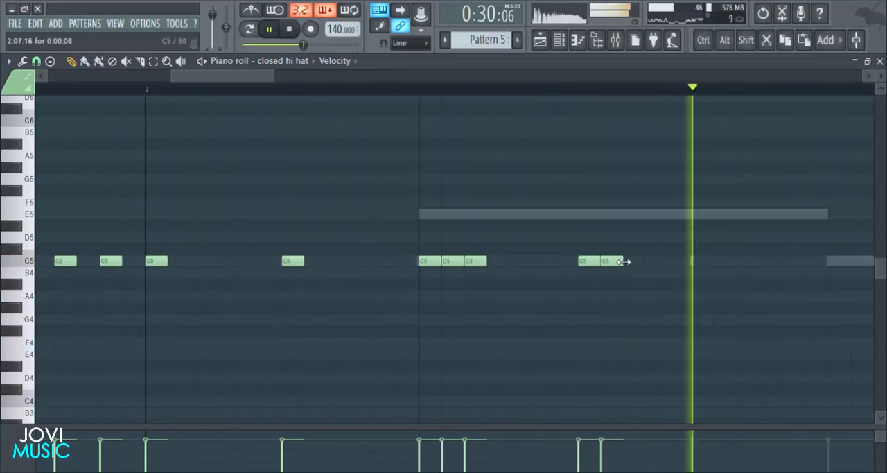
pyautogui.press('space')
pyautogui.click(635, 260)
pyautogui.scroll(-1, 600, 100)
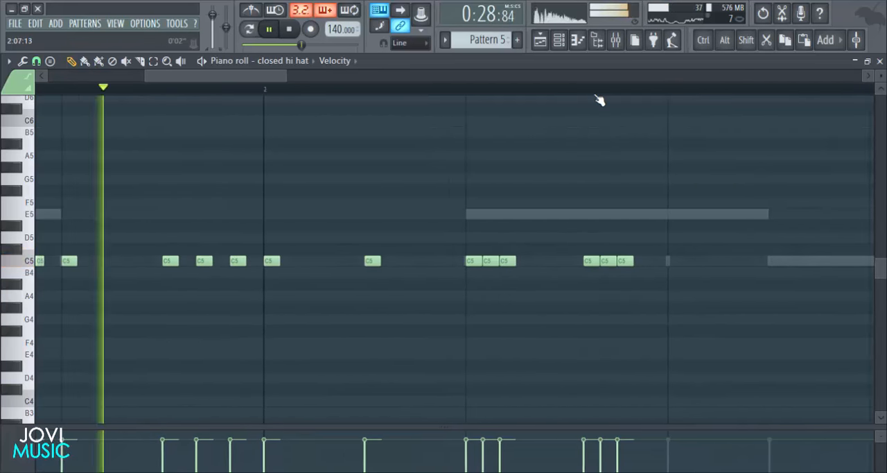
# - Add single 1/3-step C5 hi hat notes on steps 9, 10 and 11 of bar 2
pyautogui.keyDown('ctrl'); pyautogui.moveTo(642, 210); pyautogui.dragTo(572, 262); pyautogui.keyUp('ctrl')
pyautogui.press('space')
pyautogui.press('space')
pyautogui.keyDown('ctrl'); pyautogui.click(617, 298); pyautogui.keyUp('ctrl')
pyautogui.moveTo(232, 81); pyautogui.dragTo(329, 103)
pyautogui.press('space')
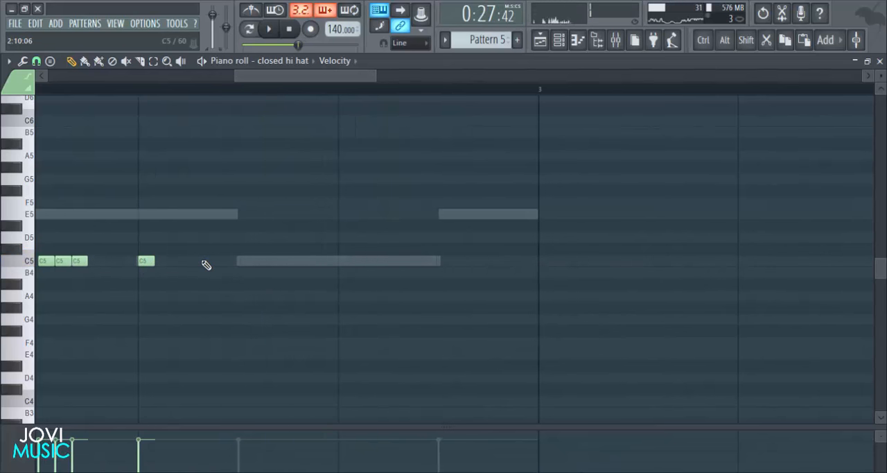
pyautogui.click(205, 262)
pyautogui.moveTo(207, 263); pyautogui.dragTo(197, 260)
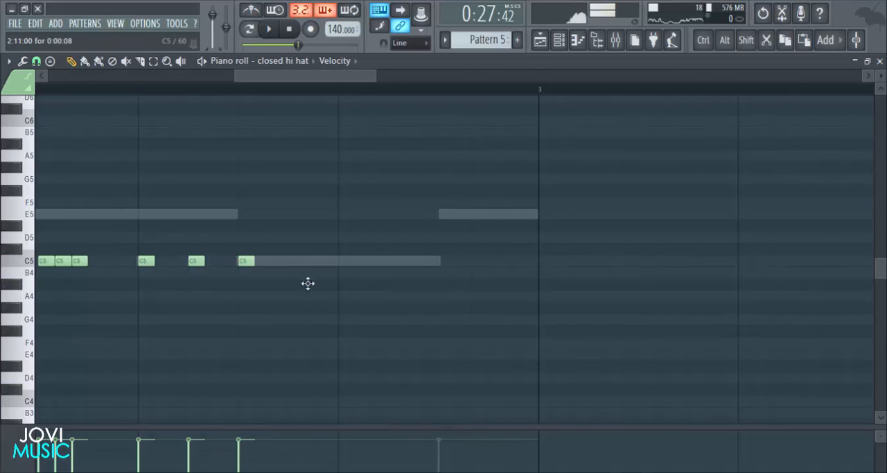
# - Add two rolls of four consecutive 1/3-step C5 hi hat notes starting on steps 13 and 15 of bar 2, and play the pattern
pyautogui.click(340, 261)
pyautogui.press('space')
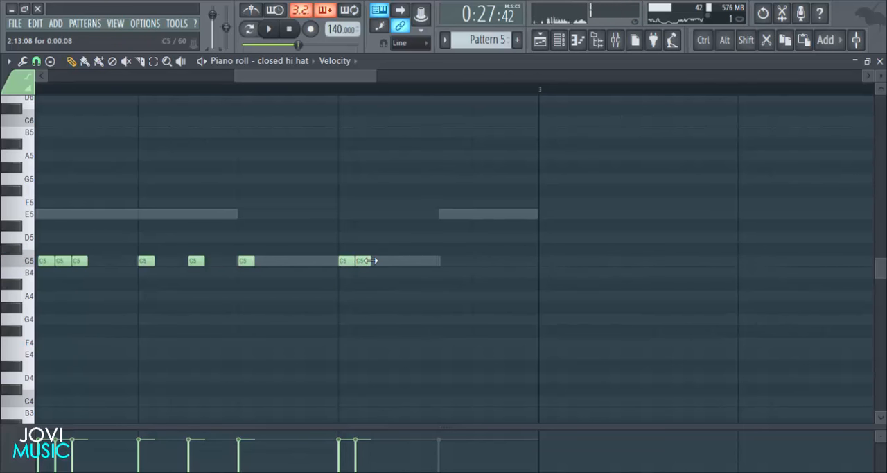
pyautogui.click(392, 261)
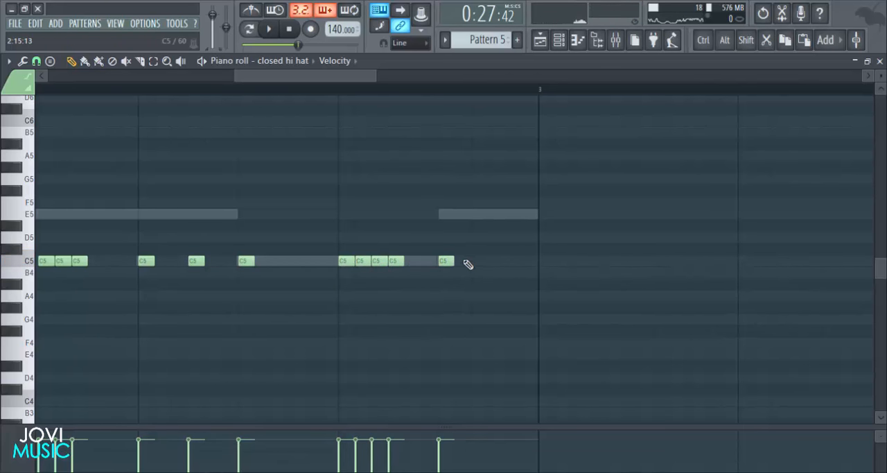
pyautogui.press('space')
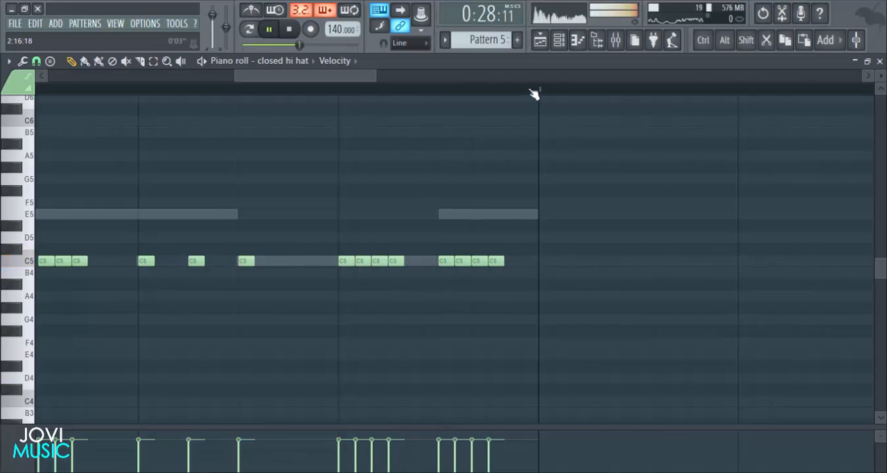
pyautogui.scroll(-3, 532, 91)
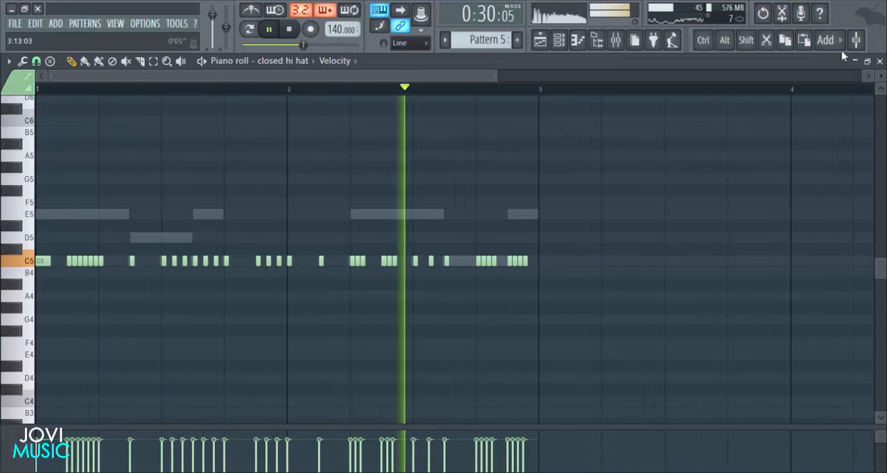
# - Return to the playlist and make the second, third and fourth Pattern 5 clips on Track 5 unique
pyautogui.click(880, 61)
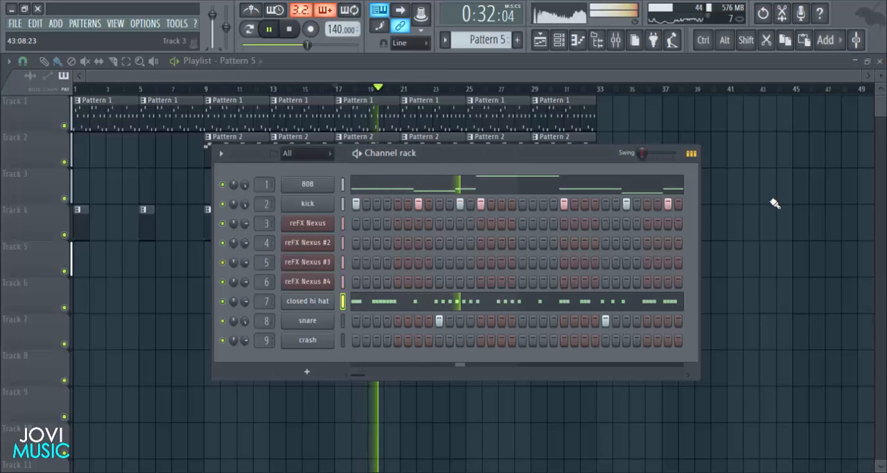
pyautogui.press('space')
pyautogui.press('F6')
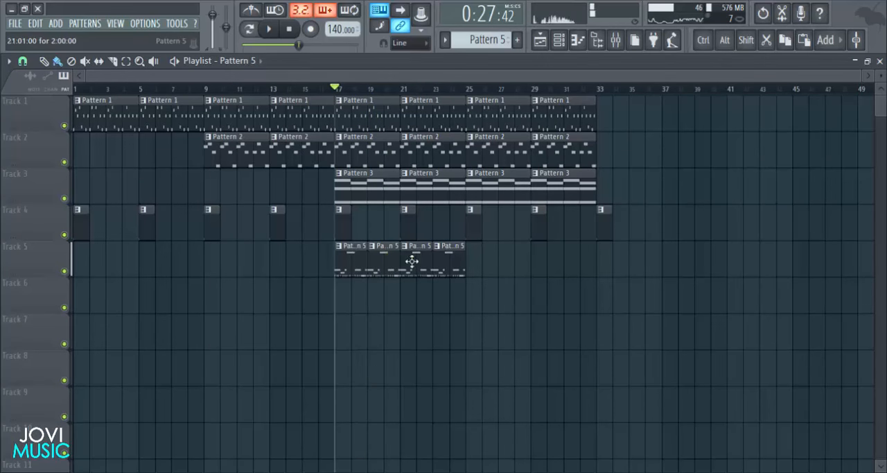
pyautogui.click(374, 251)
pyautogui.click(406, 318)
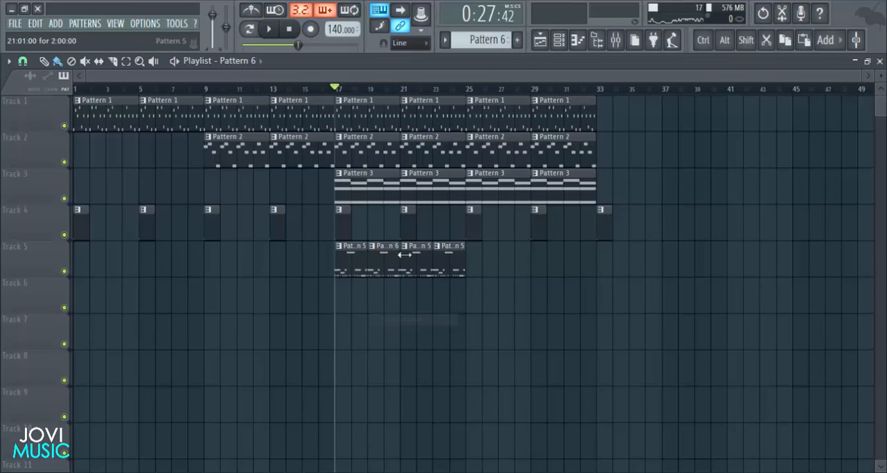
pyautogui.click(407, 250)
pyautogui.click(431, 319)
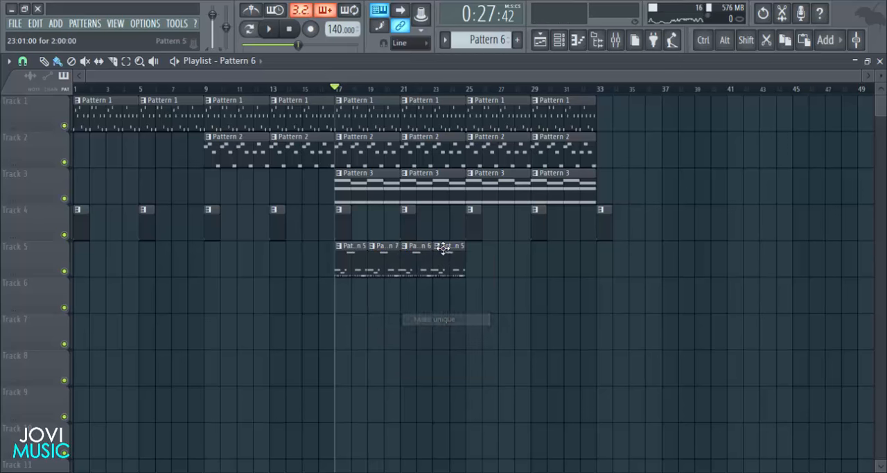
pyautogui.click(441, 251)
pyautogui.click(469, 322)
# - Open the snare's piano roll in Pattern 5, add a C5 note on step 15 of bar 1, and play the pattern
pyautogui.click(352, 268)
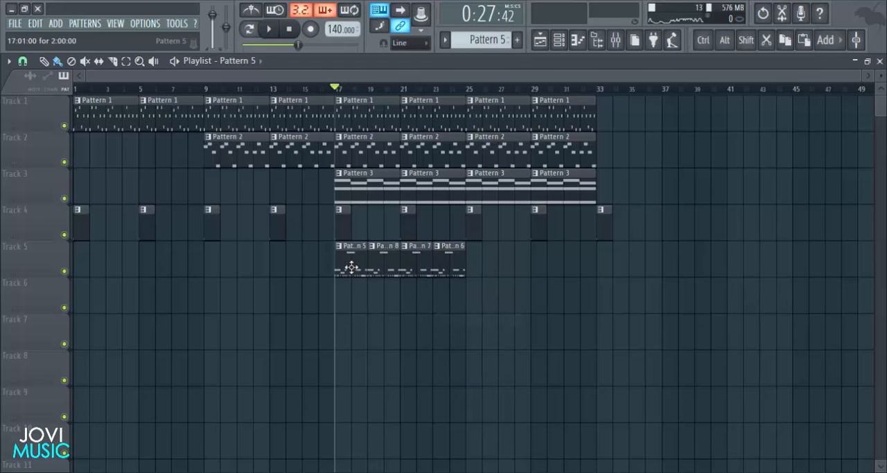
pyautogui.click(558, 40)
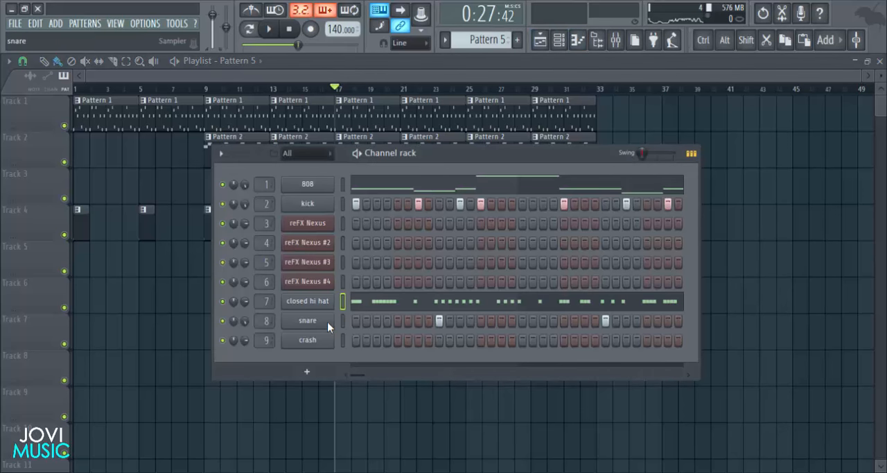
pyautogui.rightClick(327, 322)
pyautogui.click(351, 322)
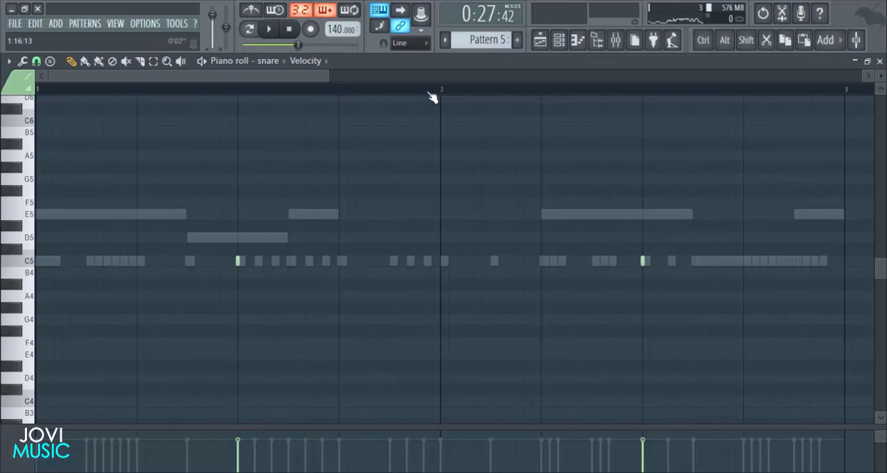
pyautogui.scroll(-4, 432, 97)
pyautogui.moveTo(586, 76); pyautogui.dragTo(365, 77)
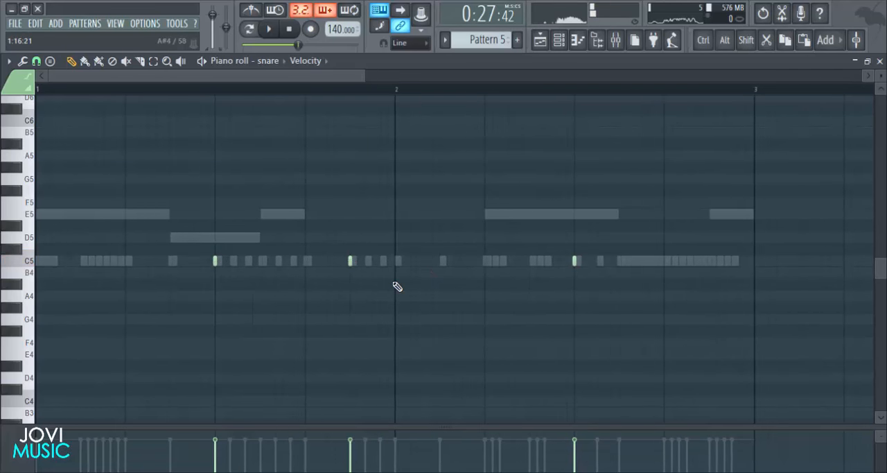
pyautogui.press('space')
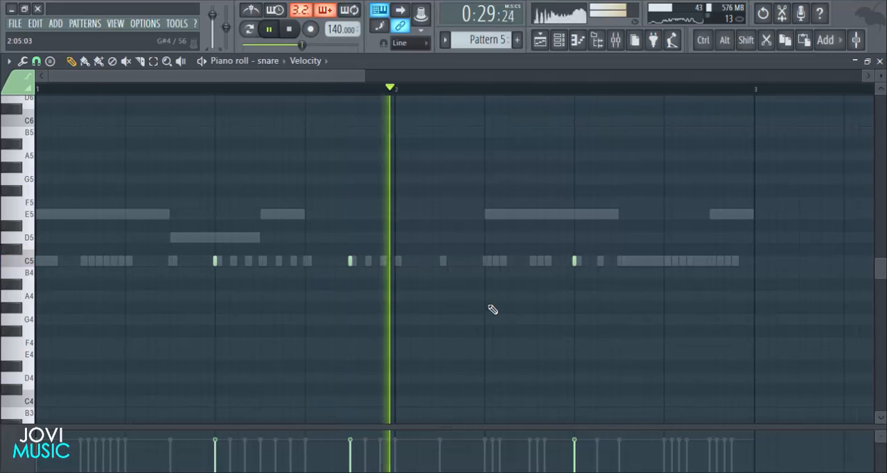
# - Add three C5 snare notes spaced 1/3 step apart starting on step 3 of bar 2, and play the pattern
pyautogui.press('space')
pyautogui.click(448, 262)
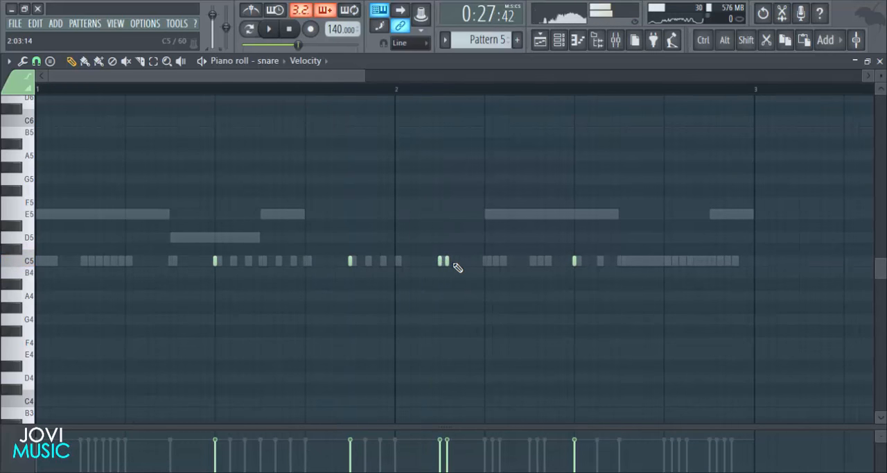
pyautogui.press('space')
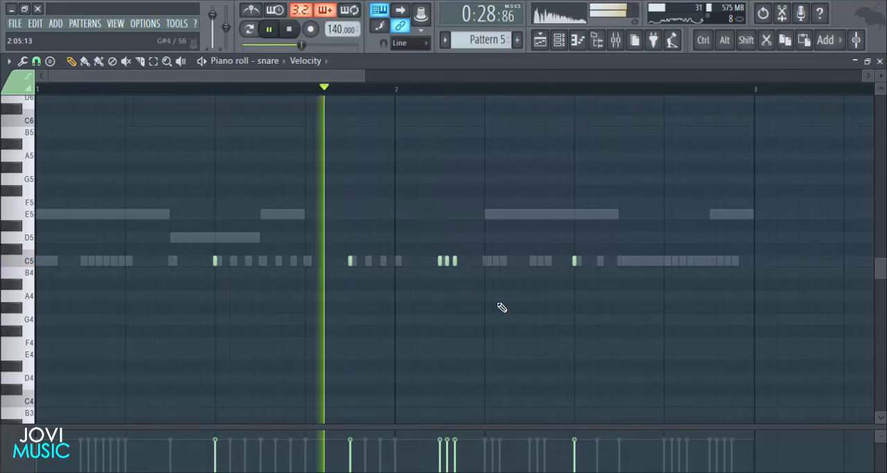
pyautogui.press('space')
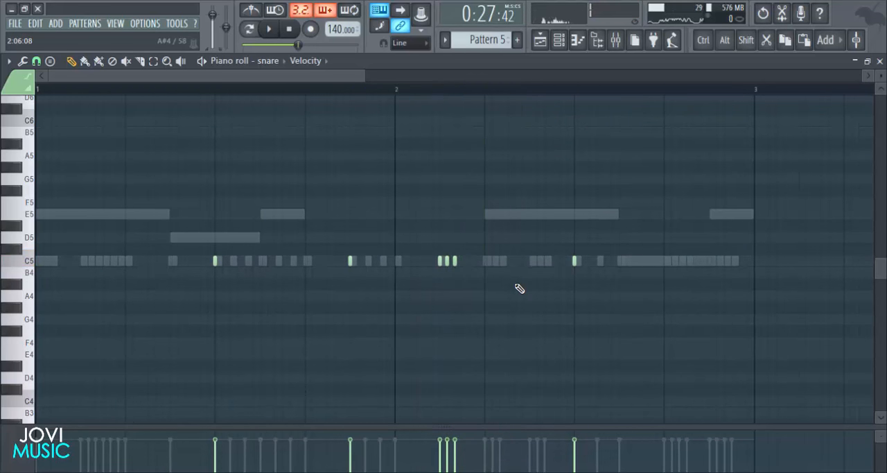
pyautogui.press('space')
pyautogui.click(493, 261)
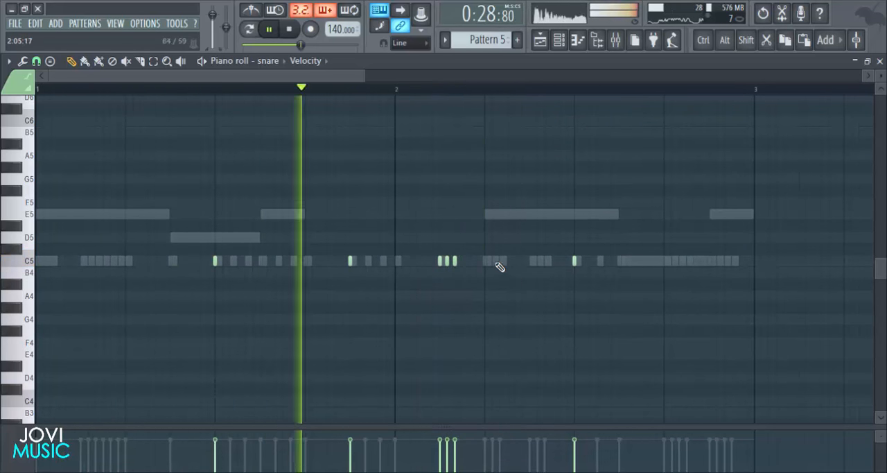
pyautogui.press('space')
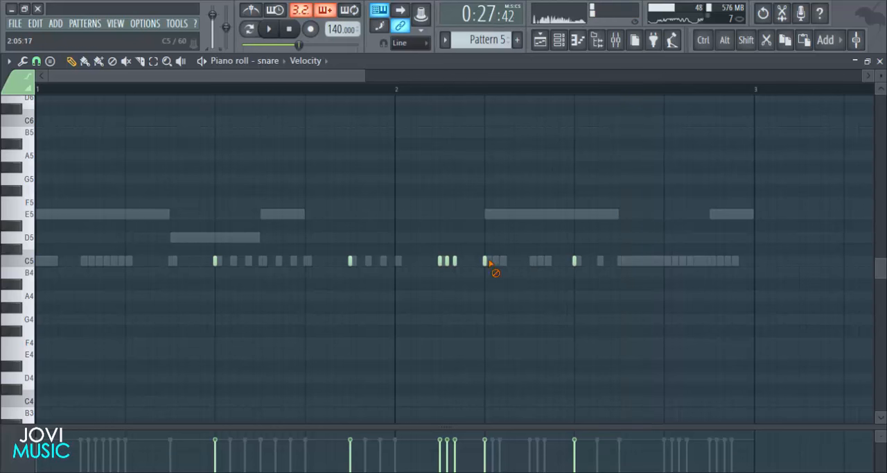
# - Add a C5 snare note on step 13 of bar 2 while playing the pattern
pyautogui.press('space')
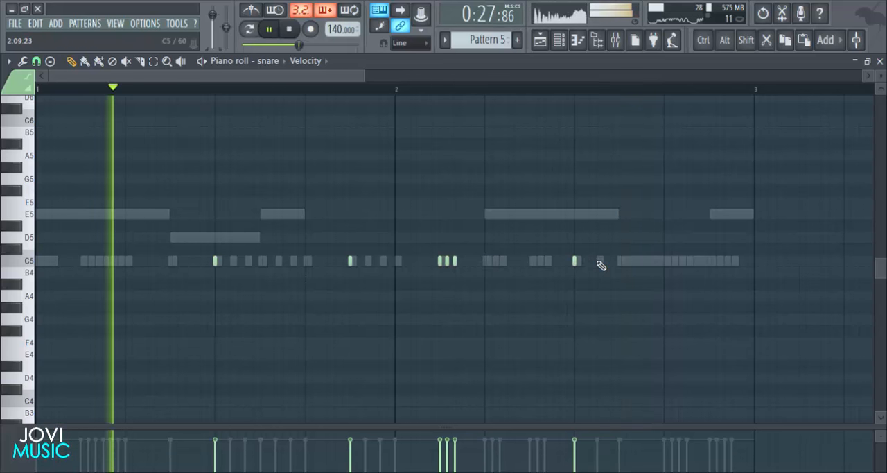
pyautogui.click(665, 261)
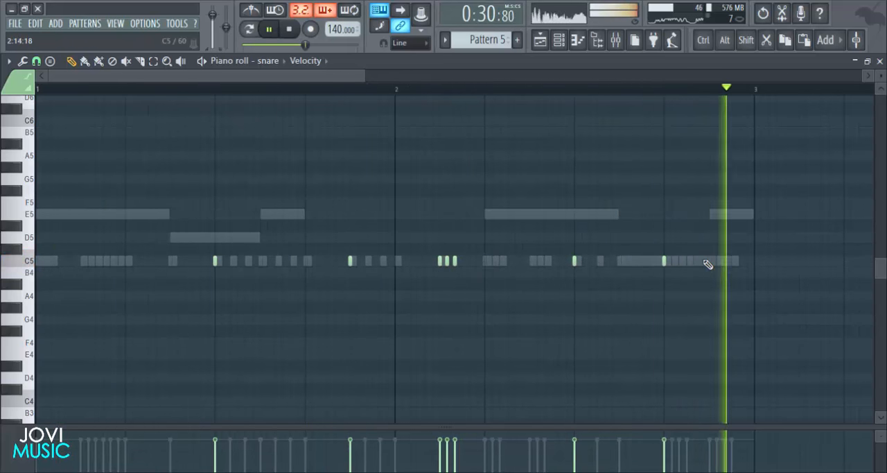
pyautogui.press('space')
# - Set the piano roll snap to 1/6 beat, add a C5 snare note one-third beat after beat 4 of bar 2, and play it
pyautogui.click(36, 61)
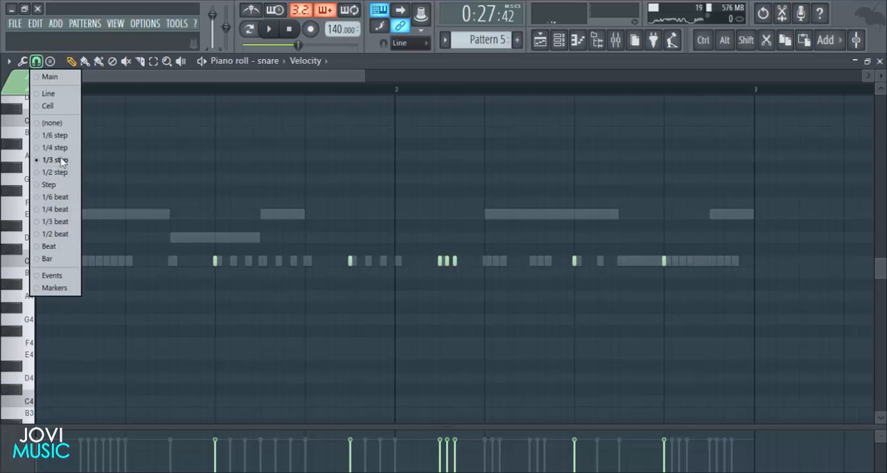
pyautogui.click(60, 197)
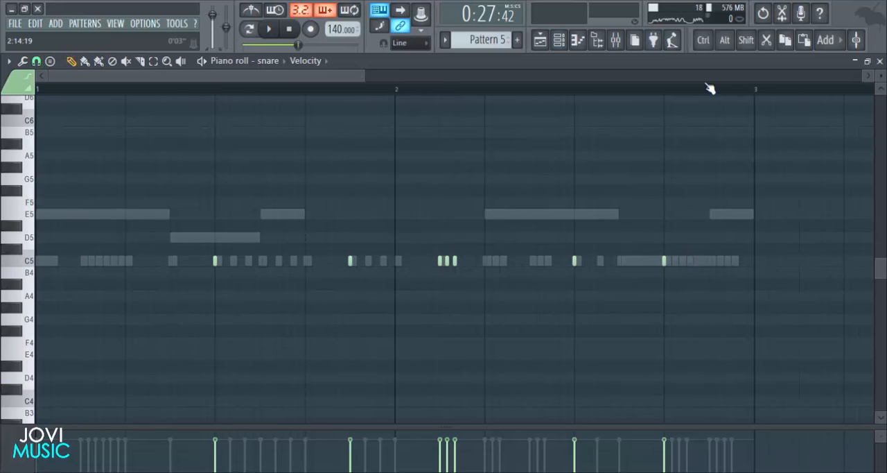
pyautogui.scroll(5, 710, 89)
pyautogui.press('space')
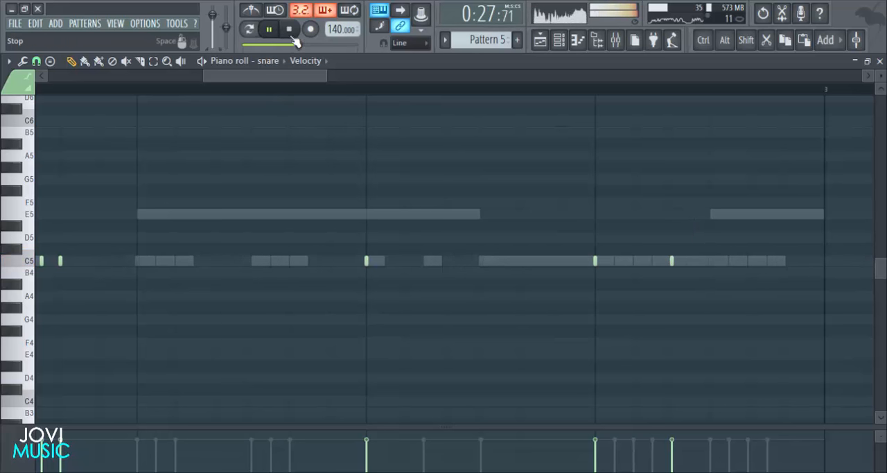
pyautogui.scroll(-5, 258, 90)
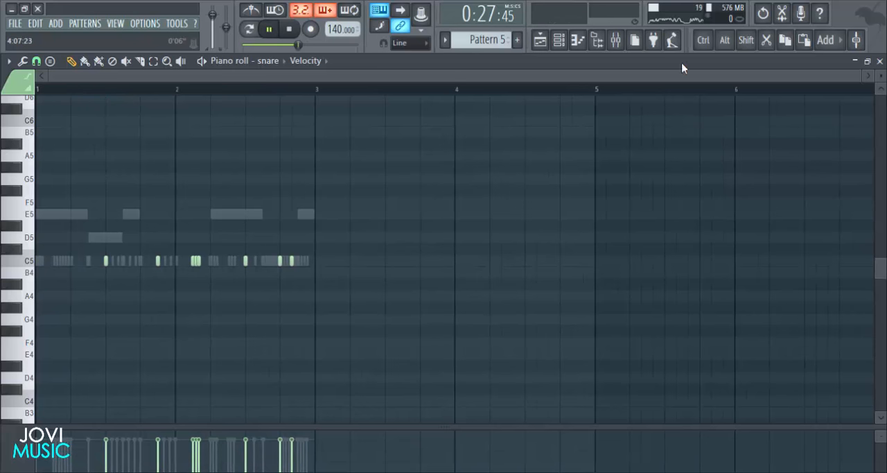
pyautogui.scroll(2, 514, 97)
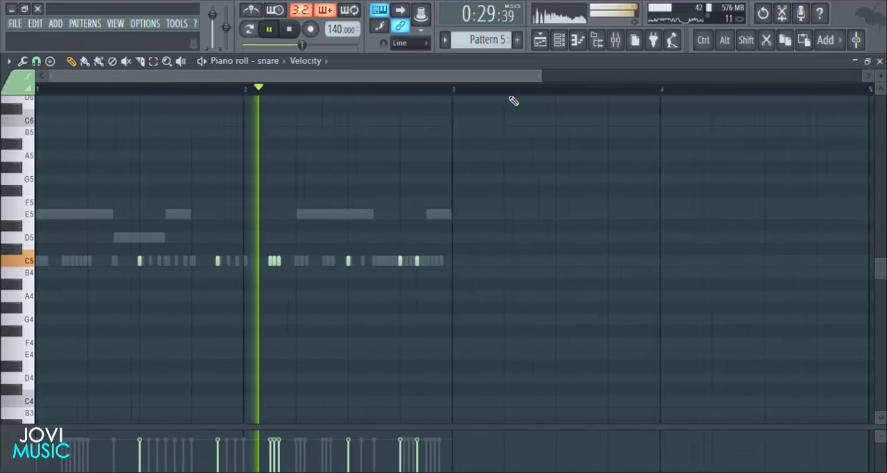
# - Add another C5 snare note two-thirds of a beat after beat 4 of bar 2, and play the result
pyautogui.scroll(4, 502, 98)
pyautogui.press('space')
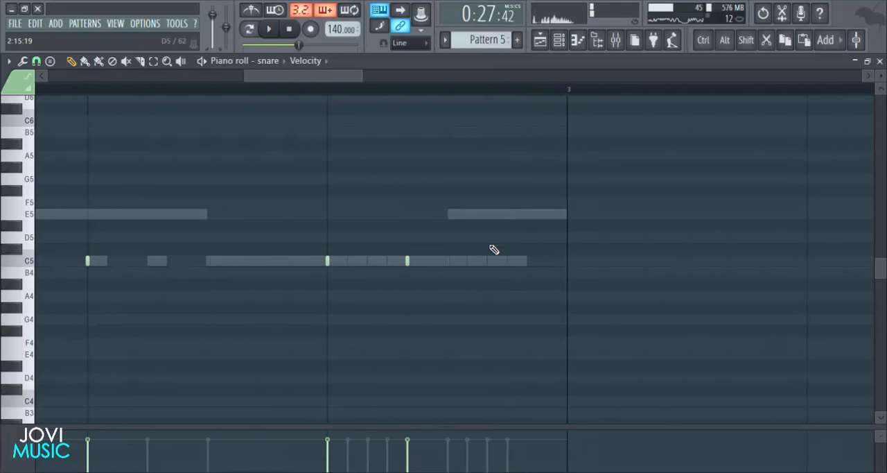
pyautogui.click(489, 260)
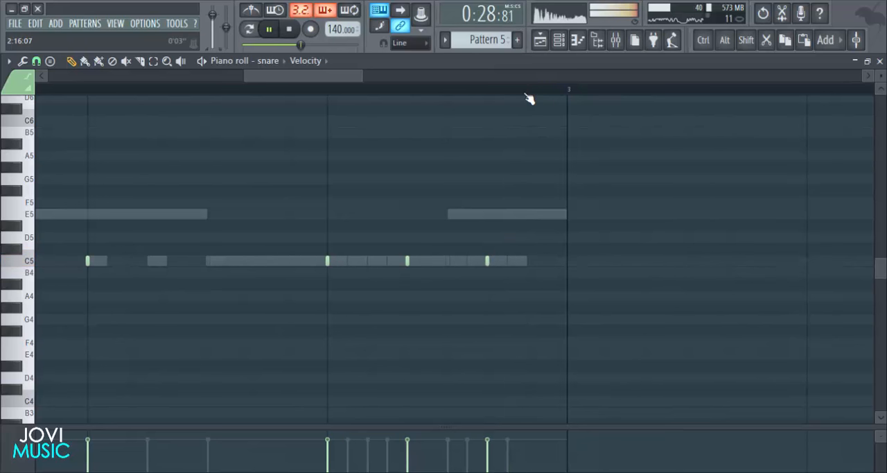
pyautogui.scroll(-4, 529, 98)
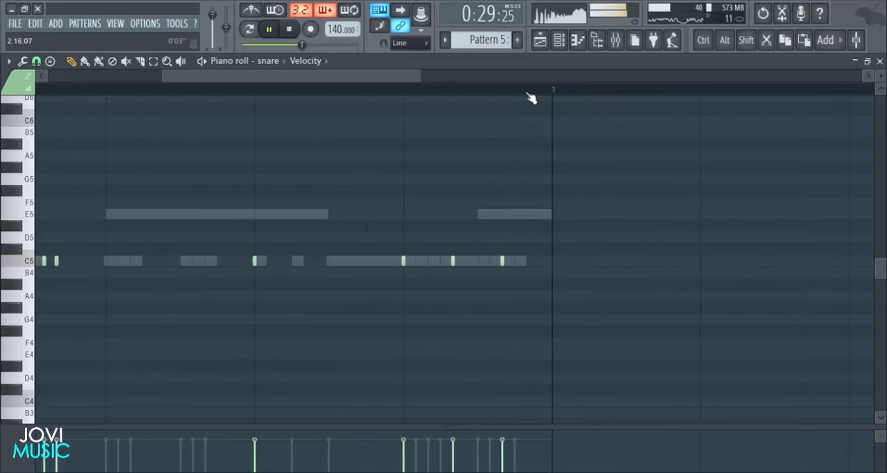
# - Close the snare's piano roll, return to the playlist, stop playback and make Pattern 8 the active pattern
pyautogui.click(560, 43)
pyautogui.click(779, 289)
pyautogui.click(880, 63)
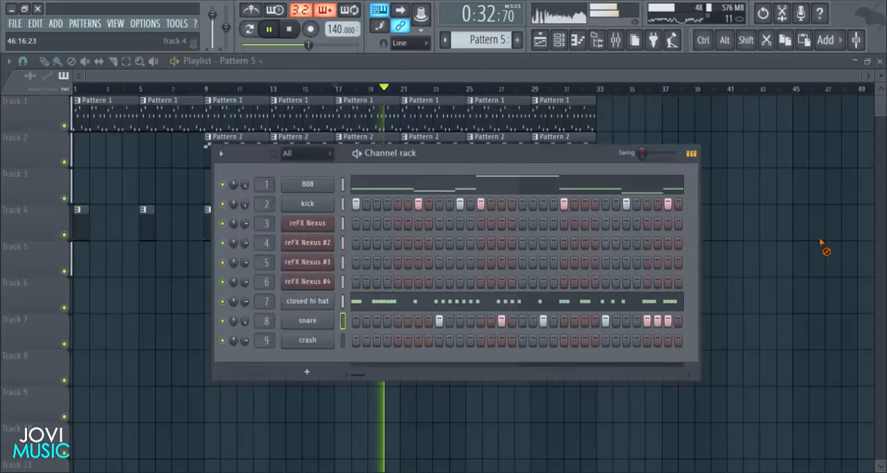
pyautogui.rightClick(824, 245)
pyautogui.press('space')
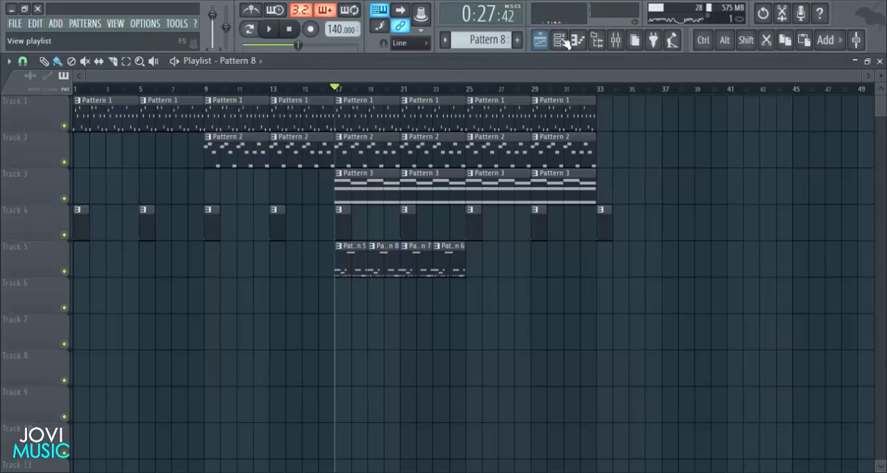
# - Remove the kick on step 7 of Pattern 8 in the channel rack, and play the result
pyautogui.click(559, 41)
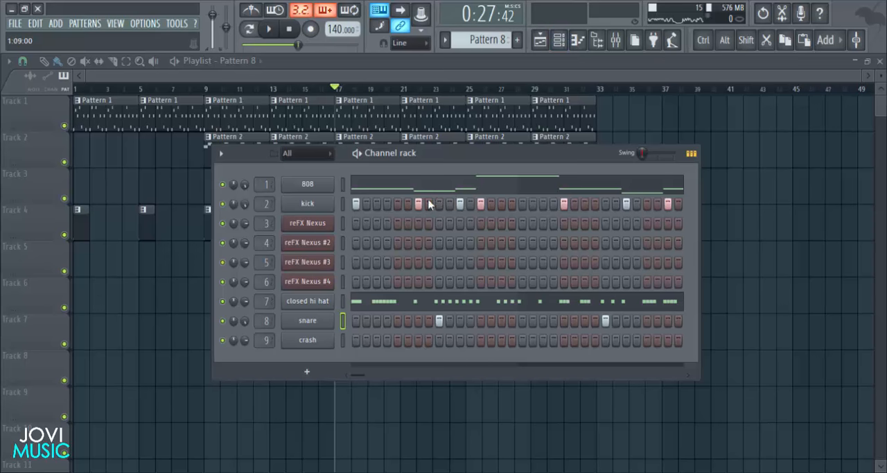
pyautogui.moveTo(441, 158); pyautogui.dragTo(441, 151)
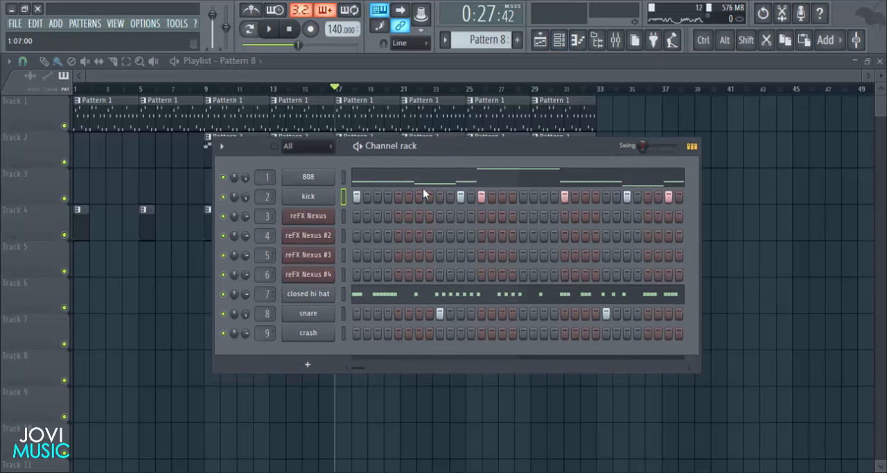
pyautogui.press('space')
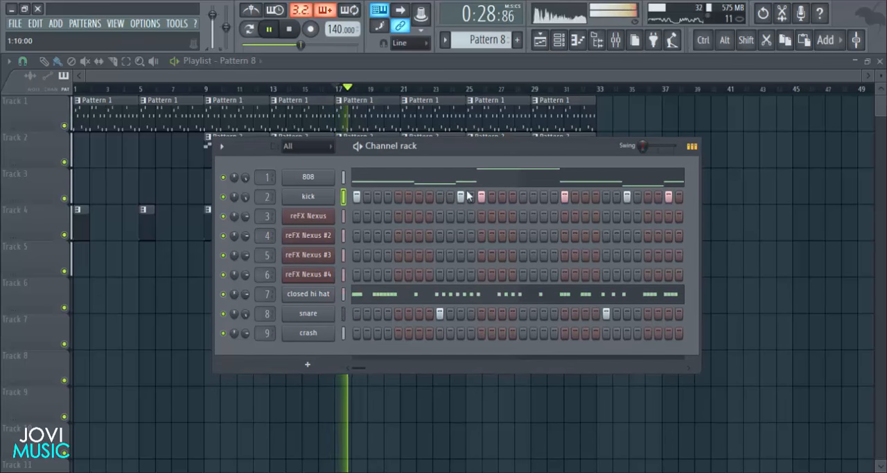
# - Open the 808's piano roll in Pattern 8, stop playback and delete the D5 note in bar 1
pyautogui.click(436, 181)
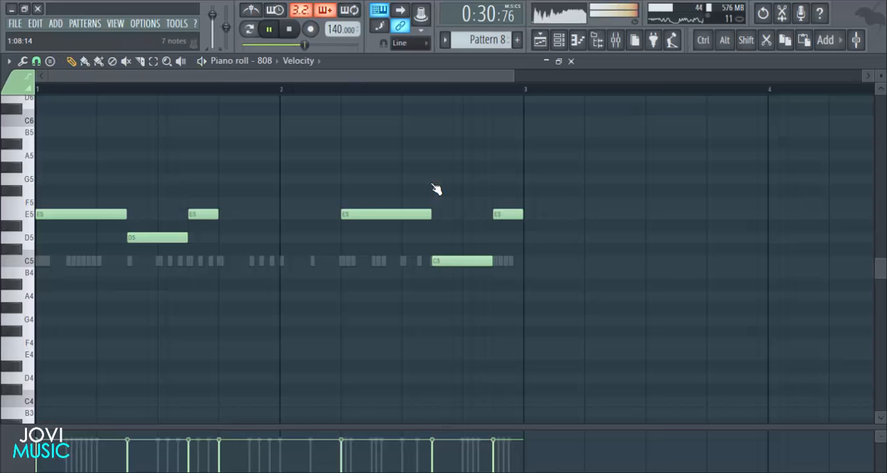
pyautogui.press('space')
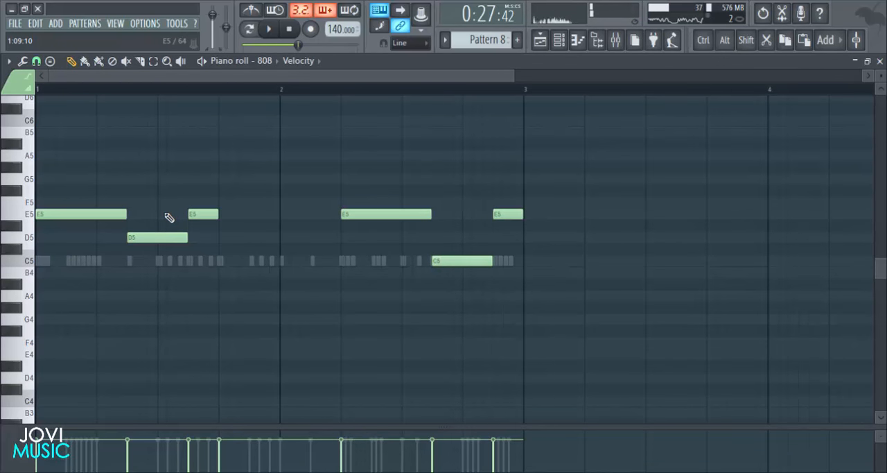
pyautogui.rightClick(143, 236)
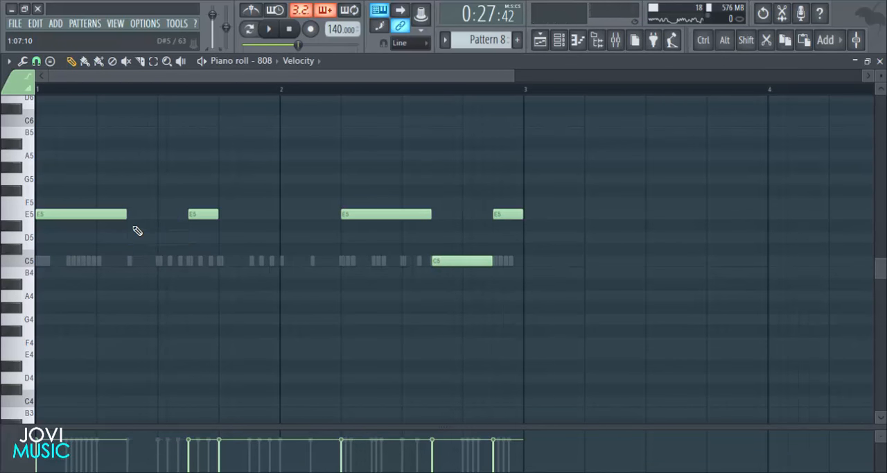
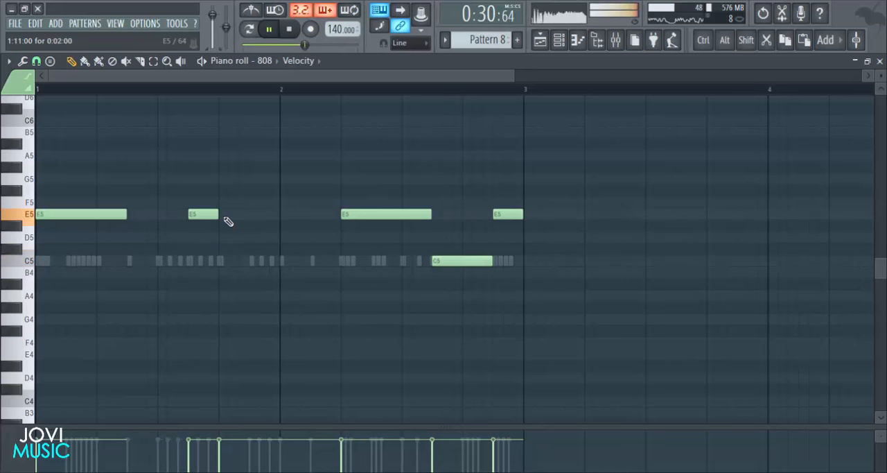
# - With playback running, raise the short E5 note in bar 1 to F#5 and lengthen the first E5 note up to its start
pyautogui.press('space')
pyautogui.moveTo(201, 208); pyautogui.dragTo(201, 183)
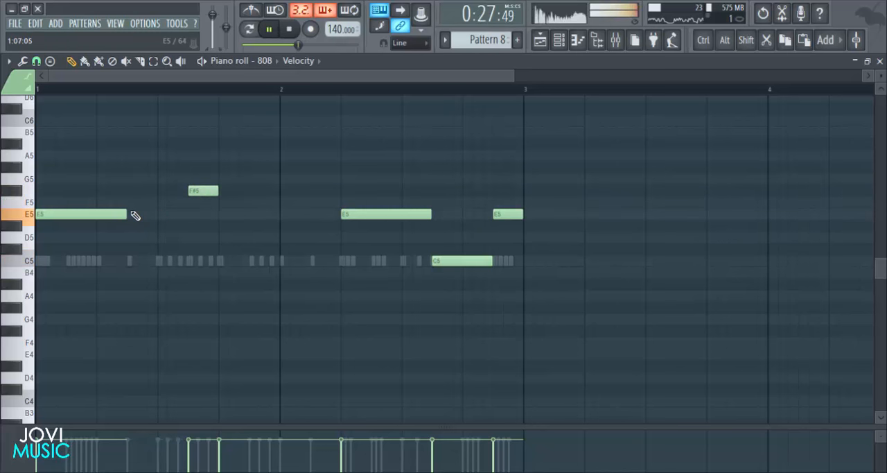
pyautogui.moveTo(150, 221); pyautogui.dragTo(184, 220)
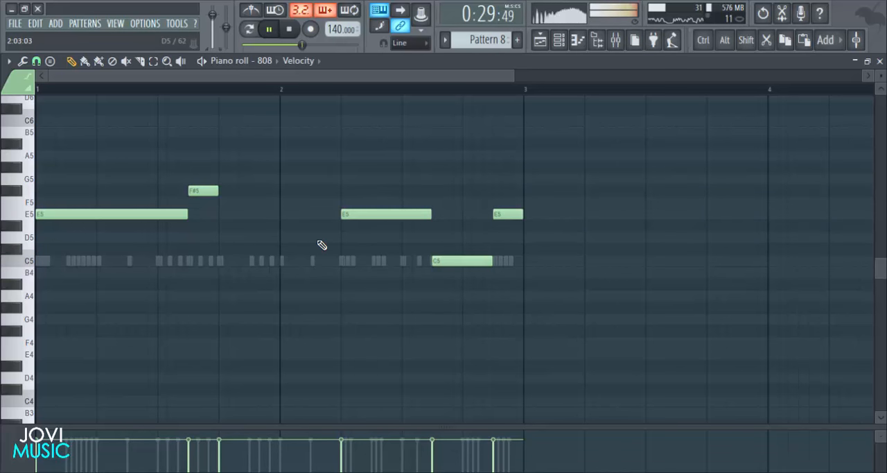
# - Transpose the long E6 note starting on beat 4 of bar 1 down one octave to E5
pyautogui.scroll(3, 313, 211)
pyautogui.moveTo(280, 125); pyautogui.dragTo(291, 166)
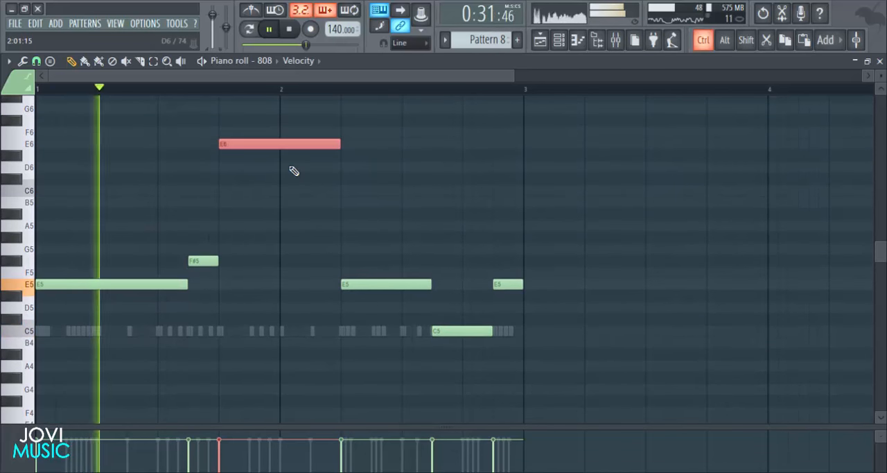
pyautogui.hotkey('ctrl', 'Down')
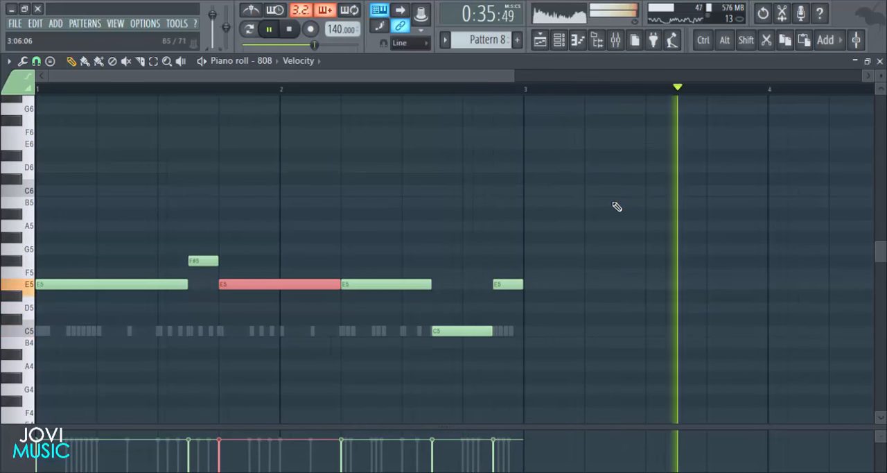
# - Stop playback, lower the E5 note on beat 2 of bar 2 to D5, and play the result
pyautogui.click(398, 280)
pyautogui.press('space')
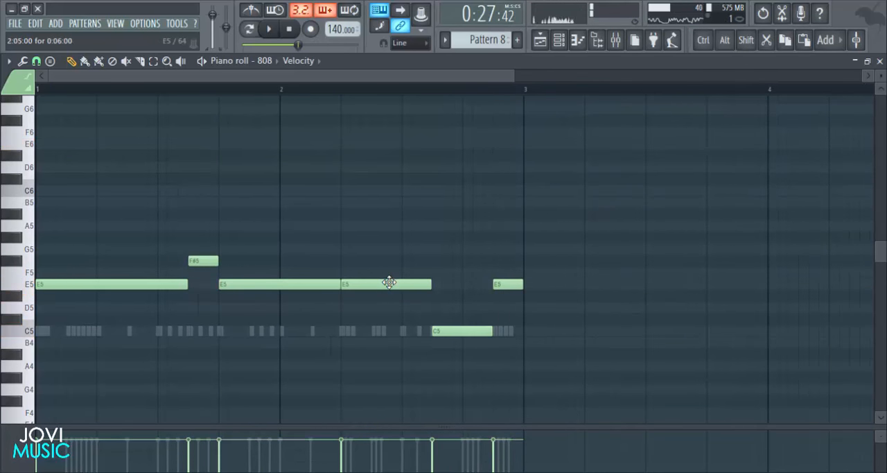
pyautogui.moveTo(385, 283); pyautogui.dragTo(382, 307)
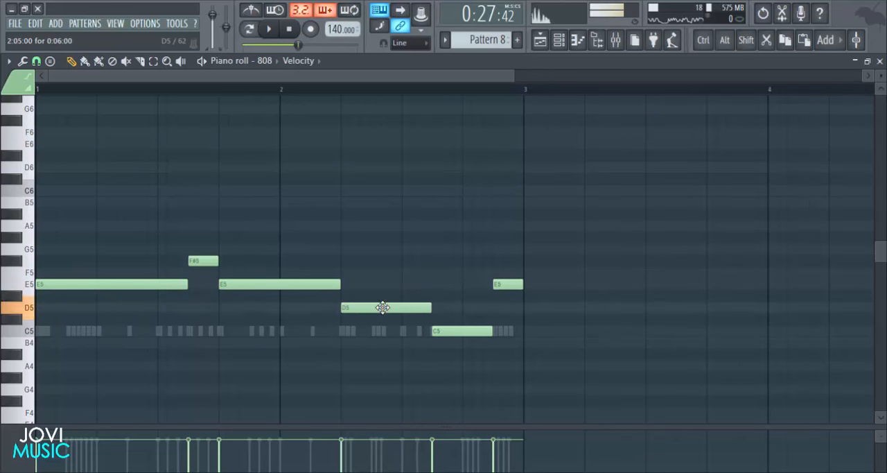
pyautogui.press('space')
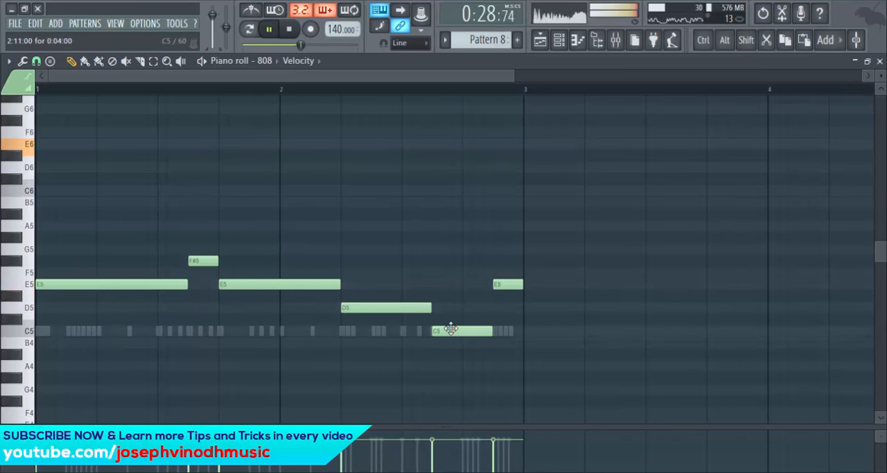
# - Raise the bar 2 C5 note to E5 and the final E5 note to C6, and close the 808's piano roll
pyautogui.moveTo(451, 329); pyautogui.dragTo(449, 271)
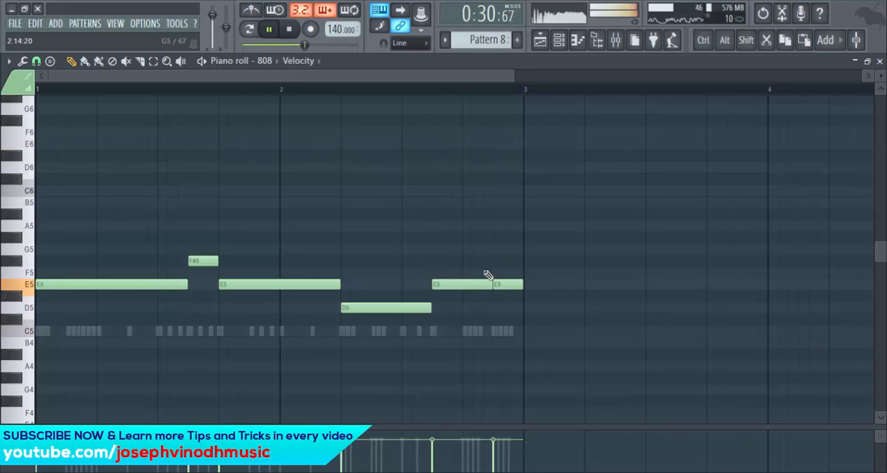
pyautogui.moveTo(504, 288); pyautogui.dragTo(505, 190)
pyautogui.moveTo(514, 76); pyautogui.dragTo(732, 75)
pyautogui.click(879, 62)
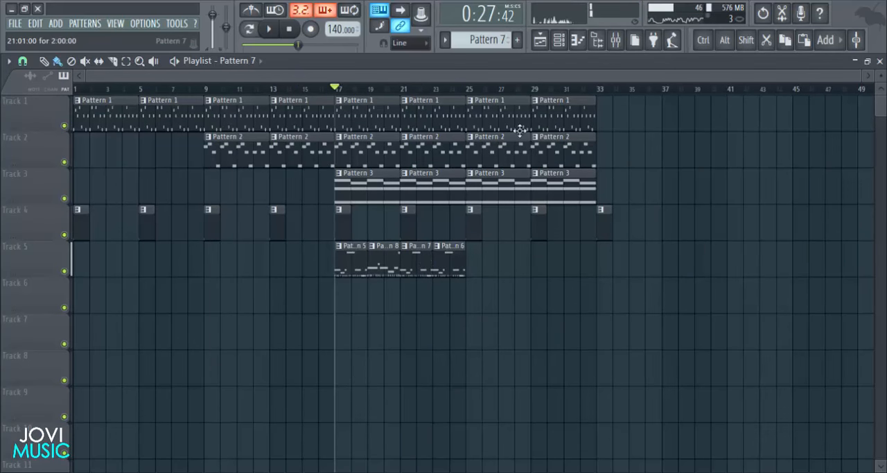
pyautogui.click(560, 41)
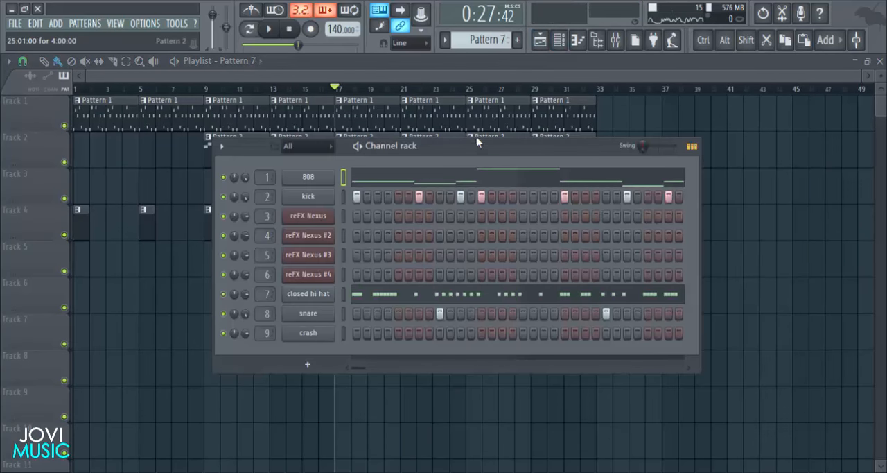
pyautogui.moveTo(477, 137); pyautogui.dragTo(477, 113)
pyautogui.press('F6')
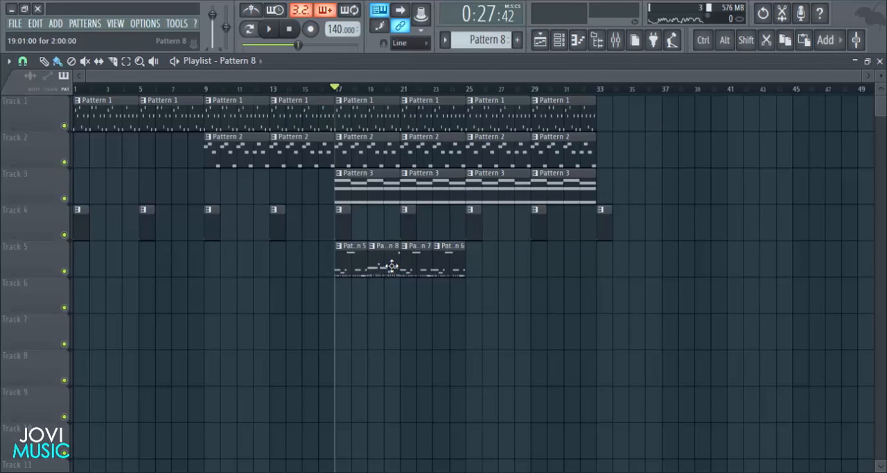
# - Open the snare's piano roll in Pattern 8, start playback and add a C5 note half a beat after beat 4 of bar 1
pyautogui.click(560, 41)
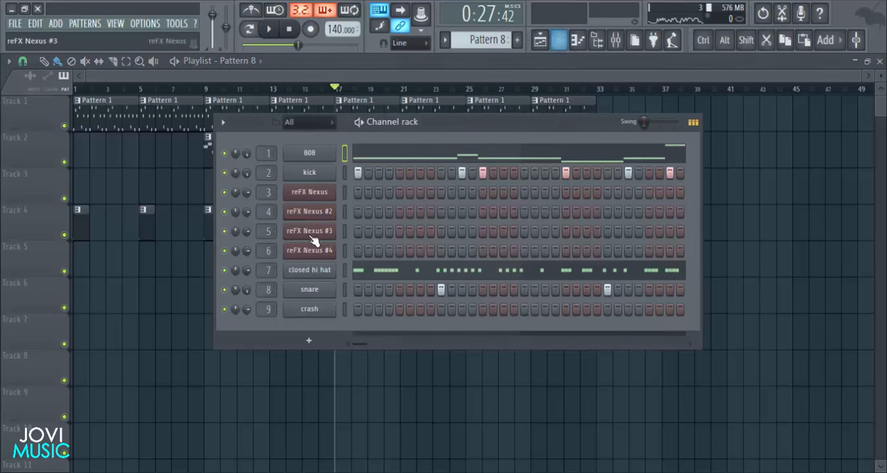
pyautogui.rightClick(330, 290)
pyautogui.click(348, 290)
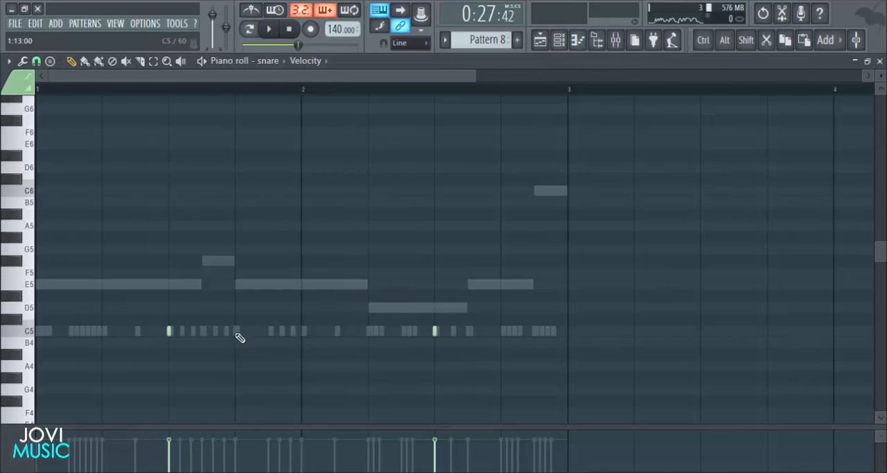
pyautogui.press('space')
pyautogui.click(273, 331)
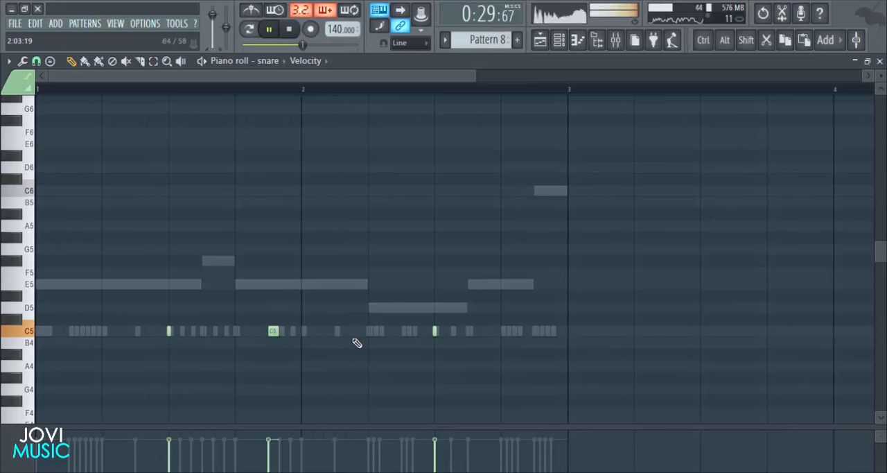
# - Try a C5 snare note half a beat after beat 2 of bar 2, delete it and play the pattern without it
pyautogui.scroll(-2, 364, 343)
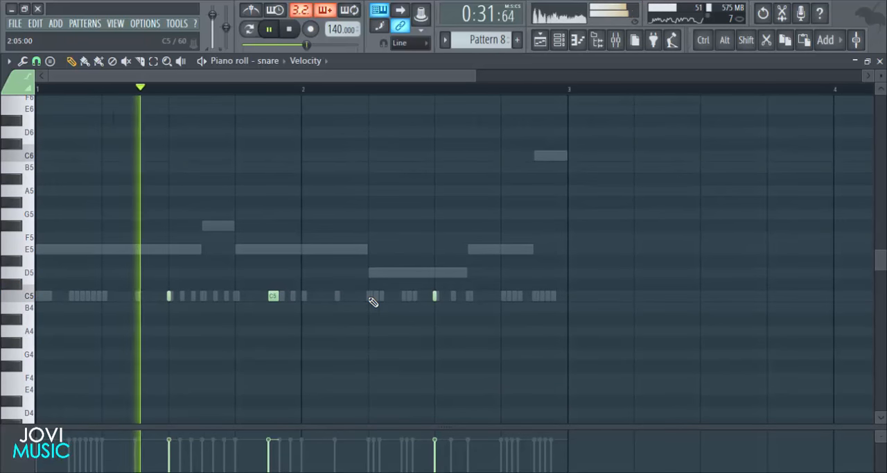
pyautogui.click(406, 296)
pyautogui.press('space')
pyautogui.rightClick(407, 297)
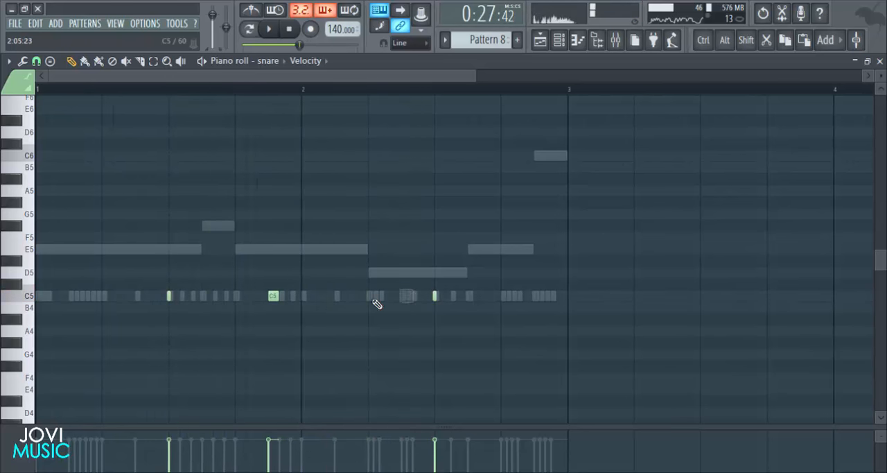
pyautogui.press('space')
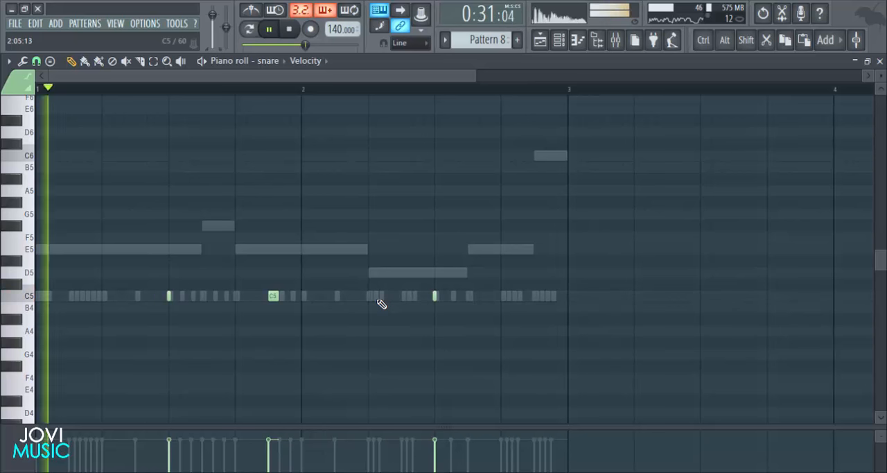
pyautogui.press('space')
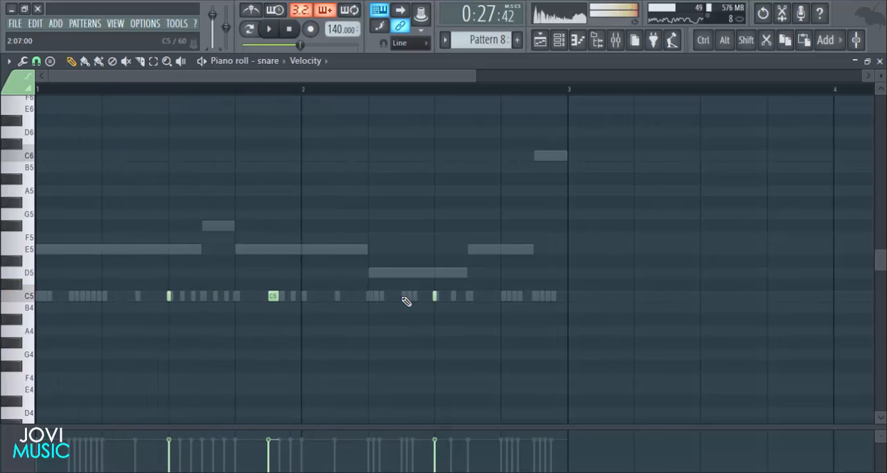
# - Add a C5 snare note half a beat after beat 2 of bar 2 and three consecutive ones from beat 4, and return to the playlist
pyautogui.click(503, 298)
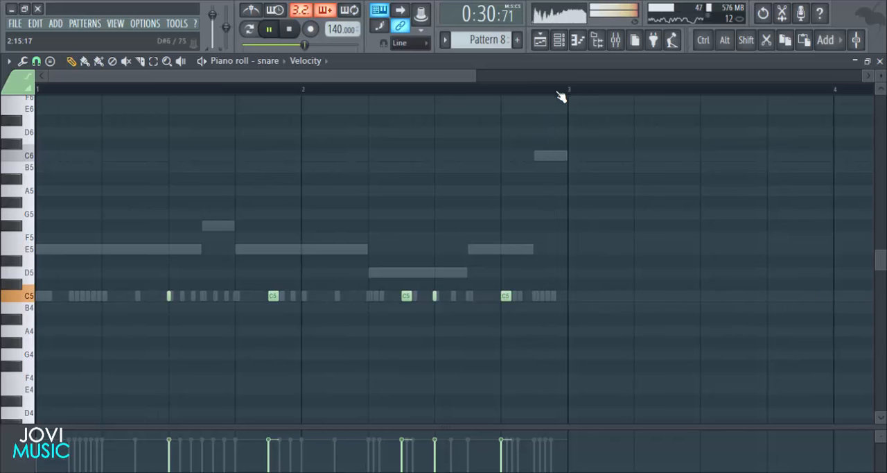
pyautogui.scroll(4, 548, 97)
pyautogui.click(420, 297)
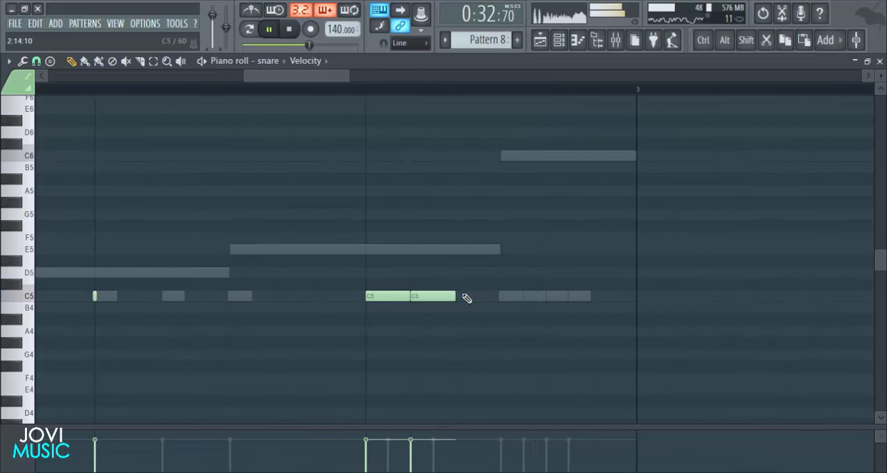
pyautogui.scroll(-6, 531, 91)
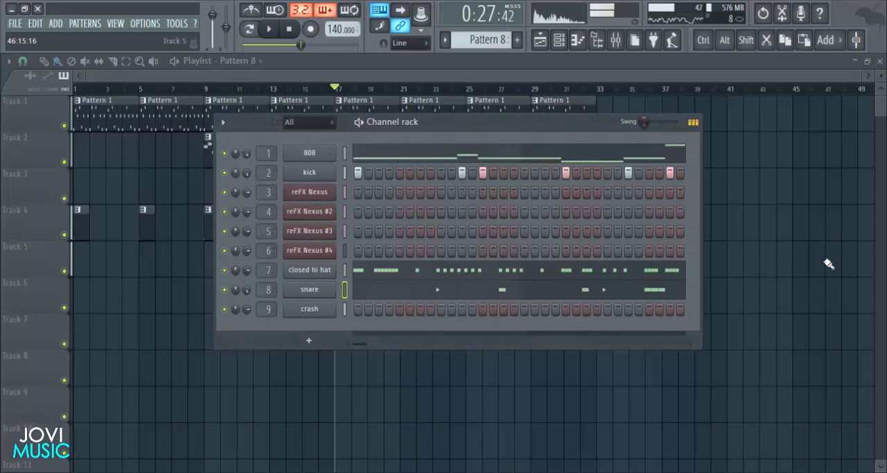
pyautogui.press('F6')
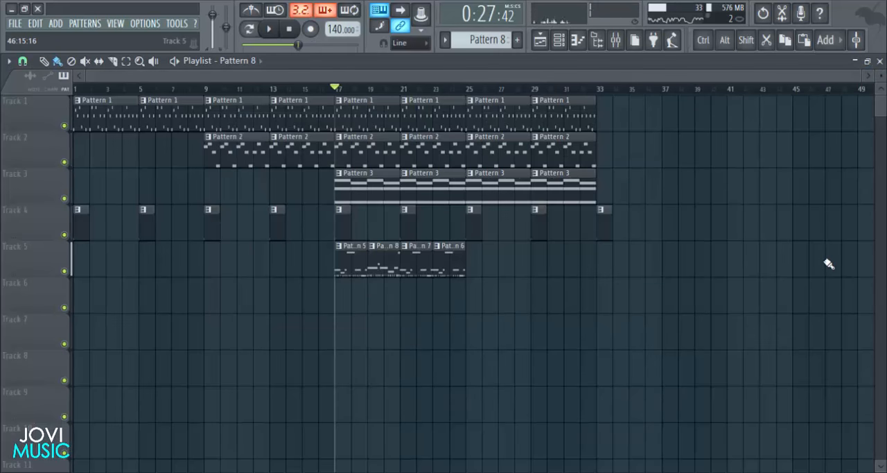
# - Play the arrangement briefly, and open the snare's piano roll in Pattern 5
pyautogui.press('space')
pyautogui.press('space')
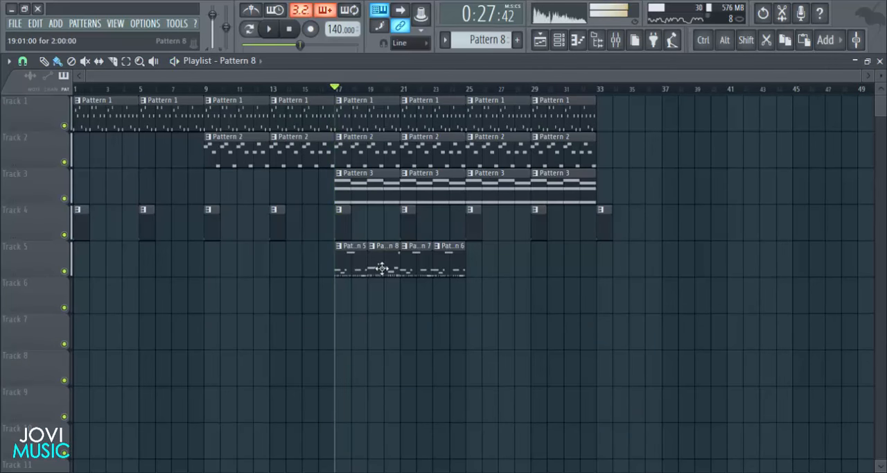
pyautogui.doubleClick(351, 262)
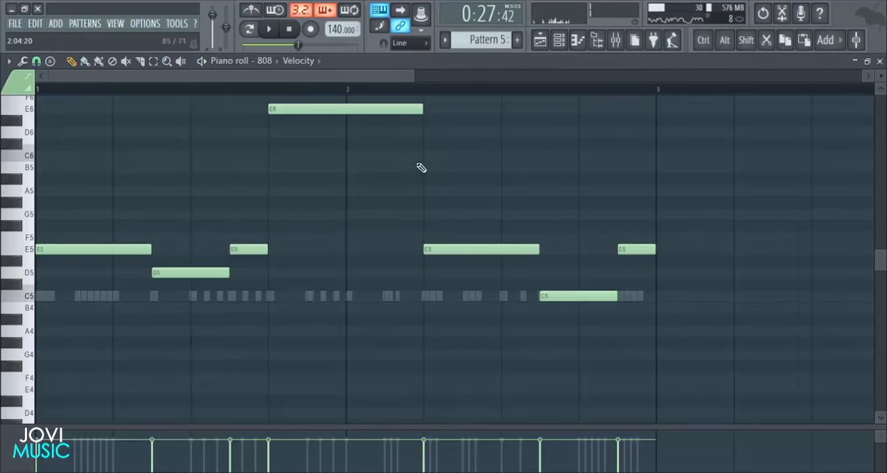
pyautogui.click(558, 42)
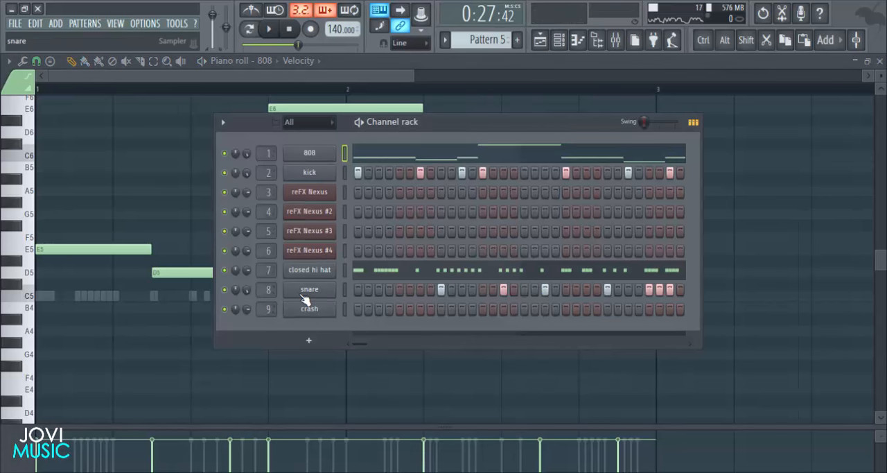
pyautogui.rightClick(334, 286)
pyautogui.click(355, 289)
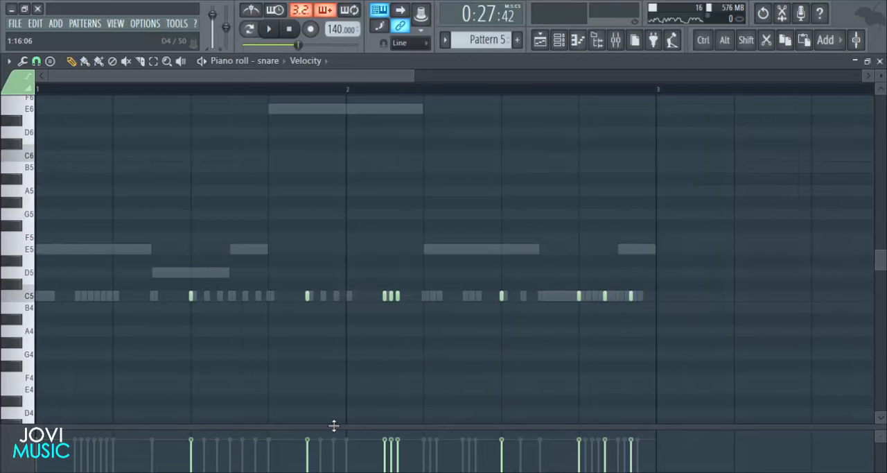
# - Enlarge the velocity lane, raise all of Pattern 5's snare notes to maximum velocity and play the result
pyautogui.moveTo(335, 426)
pyautogui.mouseDown()
pyautogui.moveTo(306, 237)
pyautogui.moveTo(288, 205)
pyautogui.mouseUp()
pyautogui.moveTo(85, 223)
pyautogui.mouseDown()
pyautogui.moveTo(394, 195)
pyautogui.moveTo(641, 185)
pyautogui.mouseUp()
pyautogui.press('space')
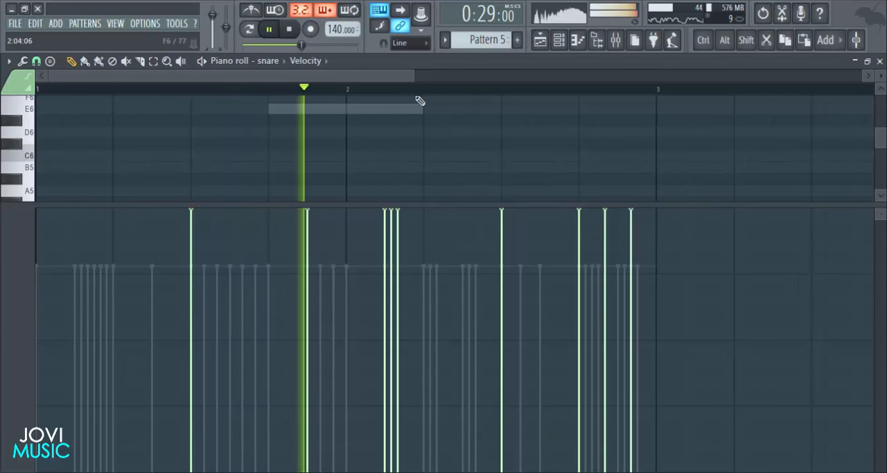
# - Lower all of Pattern 5's snare note velocities to about 80% and shrink the velocity lane
pyautogui.scroll(-3, 421, 97)
pyautogui.moveTo(407, 204)
pyautogui.mouseDown()
pyautogui.moveTo(388, 404)
pyautogui.moveTo(458, 235)
pyautogui.mouseUp()
pyautogui.moveTo(495, 277); pyautogui.dragTo(161, 289)
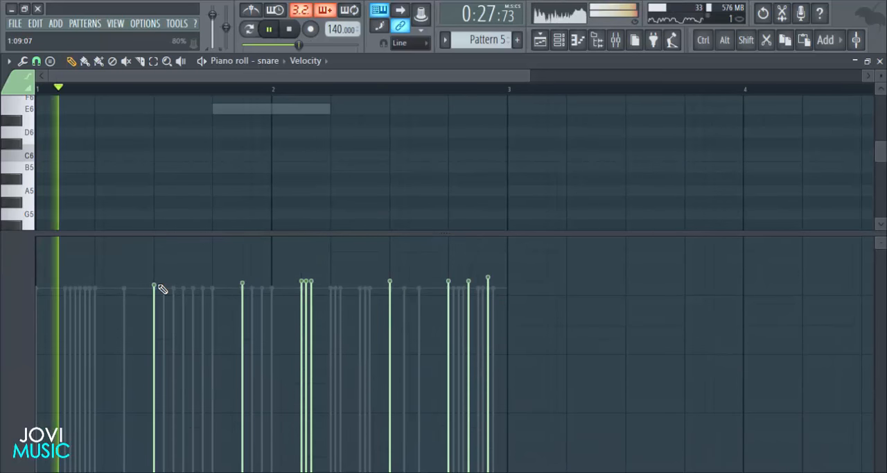
pyautogui.moveTo(451, 233); pyautogui.dragTo(448, 375)
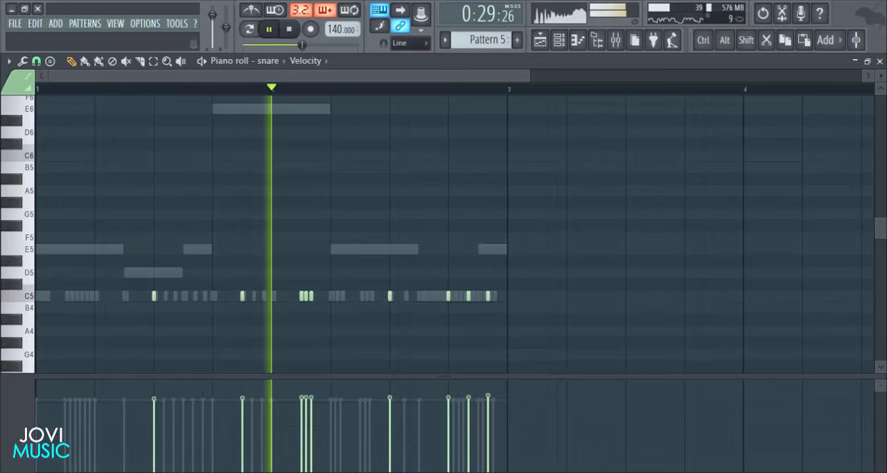
# - Close the snare's piano roll, play the arrangement from the playlist, stop it and make Pattern 7 the active pattern
pyautogui.click(881, 63)
pyautogui.click(817, 262)
pyautogui.press('space')
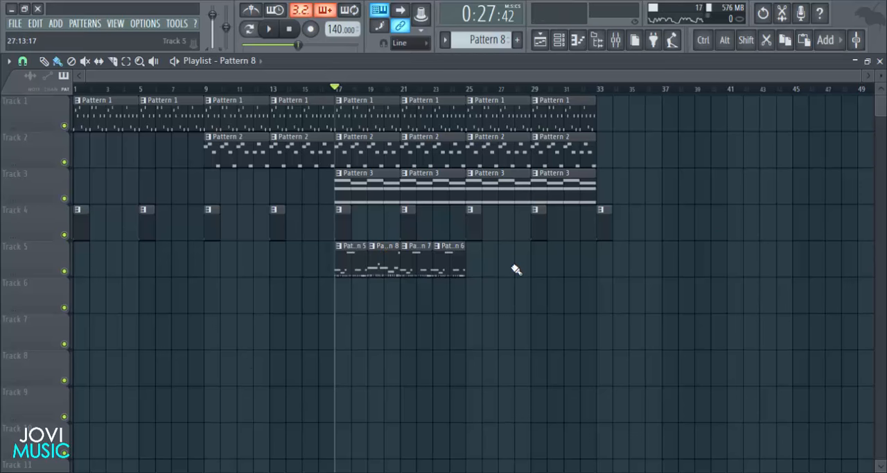
pyautogui.press('space')
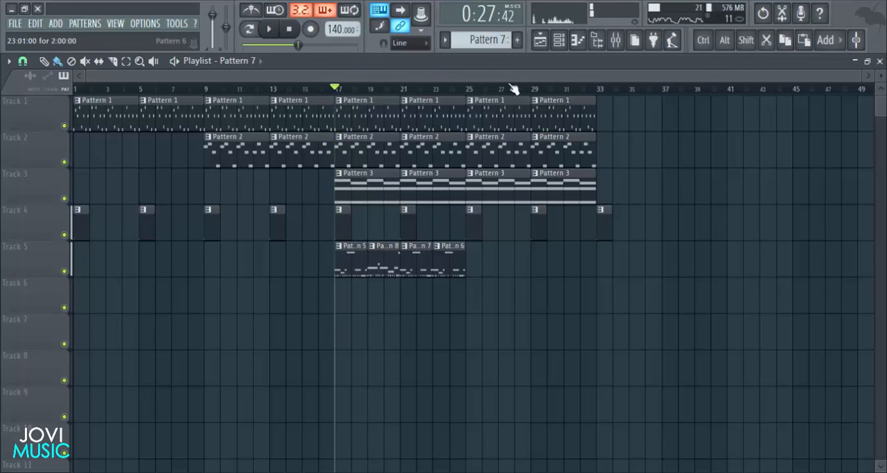
# - Show Pattern 7 in the channel rack, play it briefly and open its 808 piano roll
pyautogui.click(559, 39)
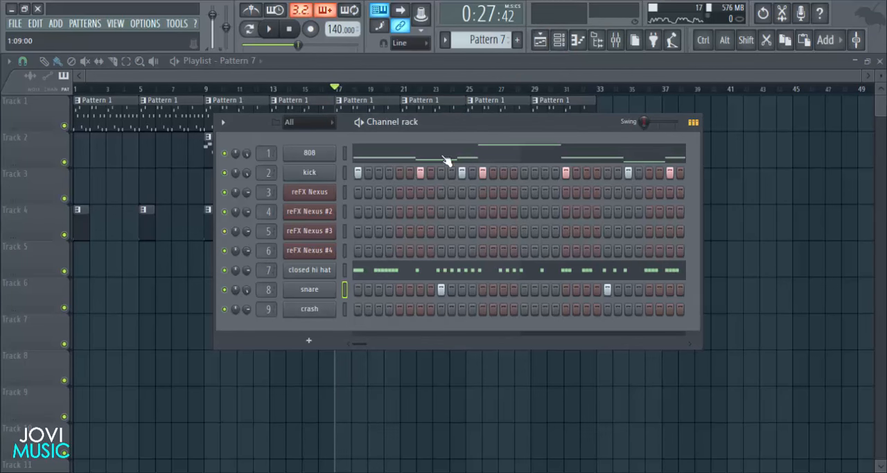
pyautogui.moveTo(445, 124); pyautogui.dragTo(434, 124)
pyautogui.press('space')
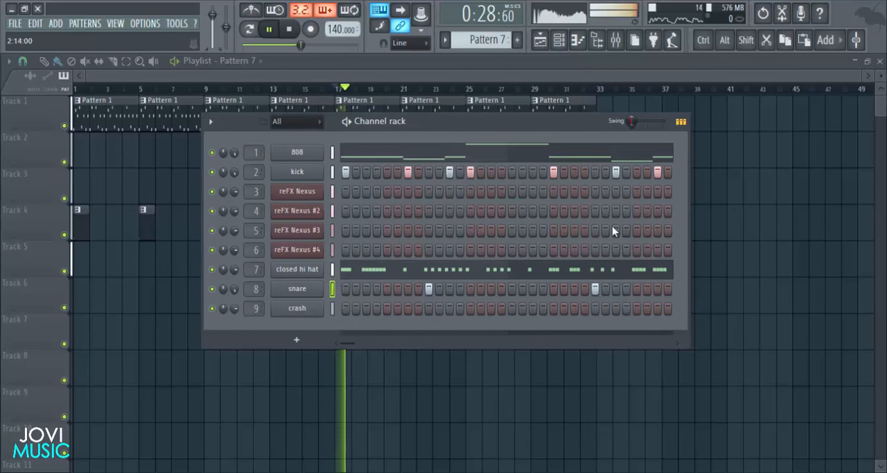
pyautogui.press('space')
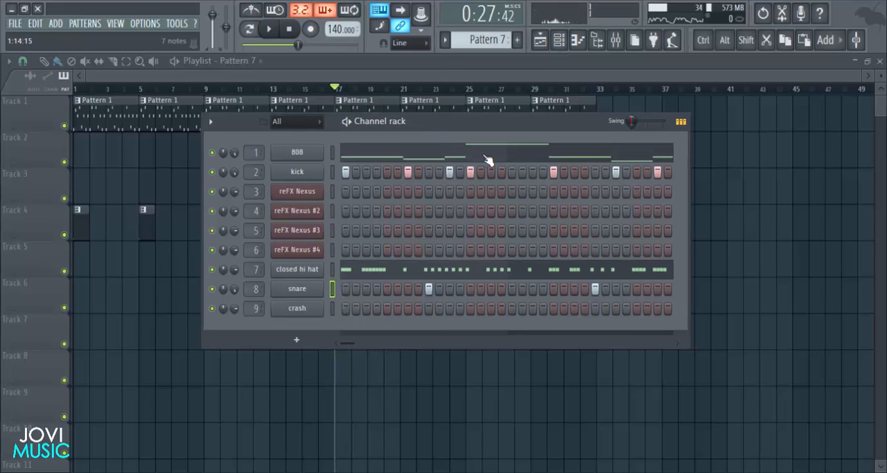
pyautogui.click(487, 158)
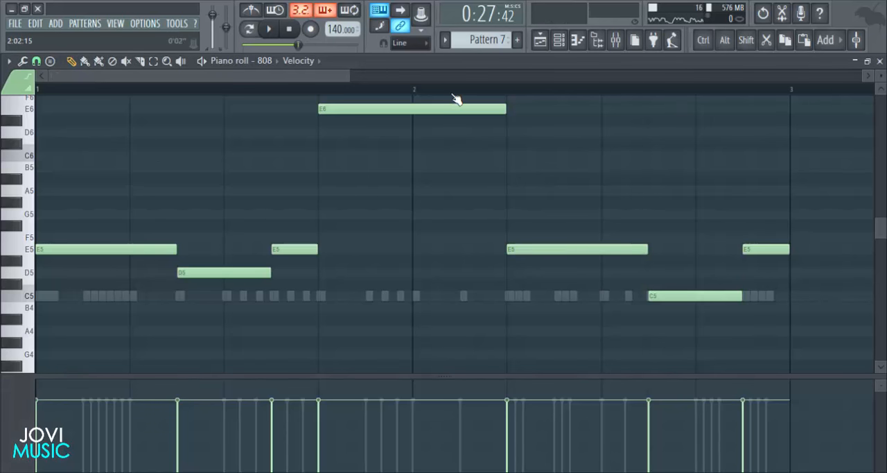
# - Shrink the velocity lane of Pattern 7's 808 piano roll and shorten the first E5 note to four steps
pyautogui.scroll(-3, 455, 99)
pyautogui.scroll(2, 430, 232)
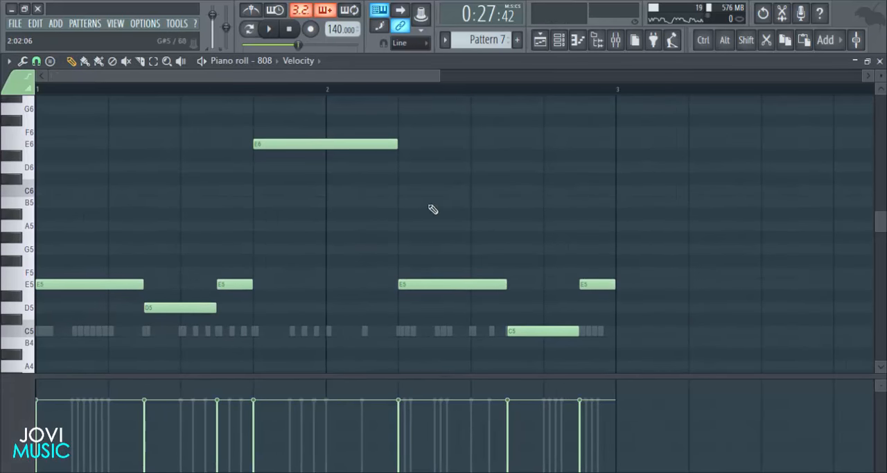
pyautogui.moveTo(440, 77); pyautogui.dragTo(333, 102)
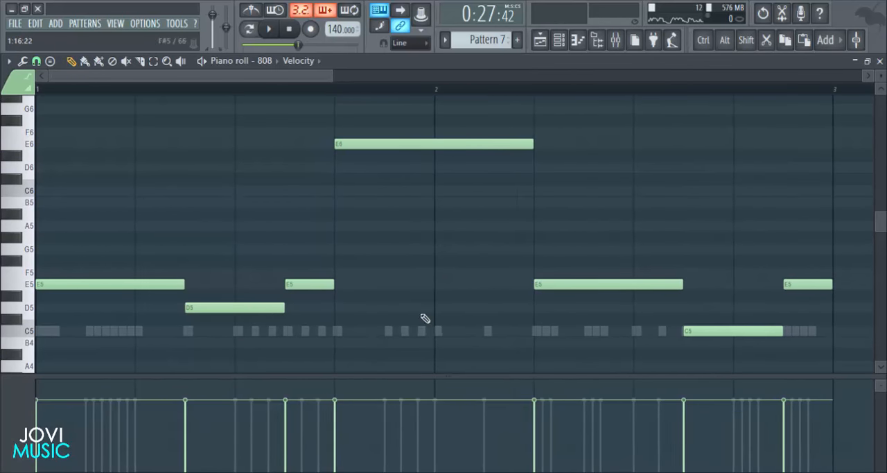
pyautogui.moveTo(427, 374); pyautogui.dragTo(429, 421)
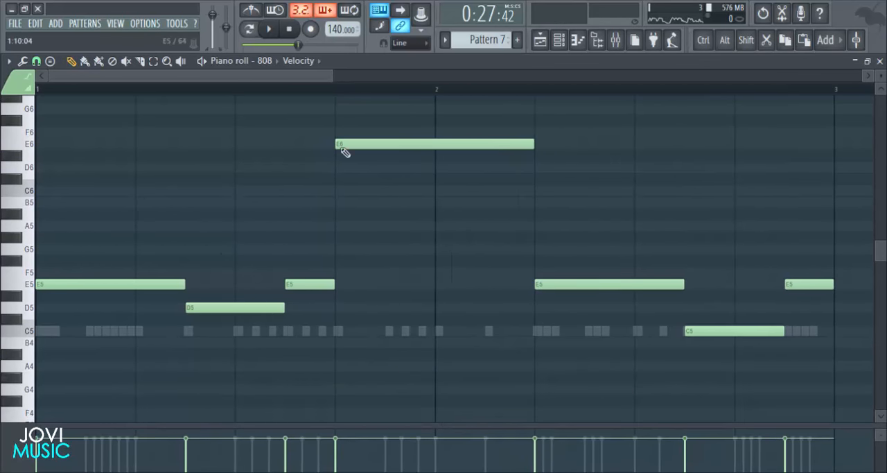
pyautogui.scroll(-1, 547, 257)
pyautogui.scroll(1, 437, 295)
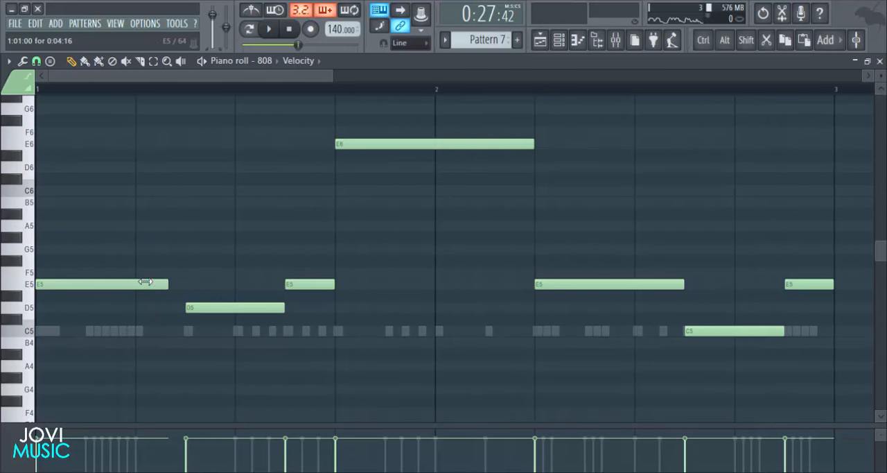
# - Replace the D5, E5 and E6 notes following the first 808 note with an A5 note six steps long
pyautogui.rightClick(310, 285)
pyautogui.rightClick(280, 307)
pyautogui.rightClick(381, 145)
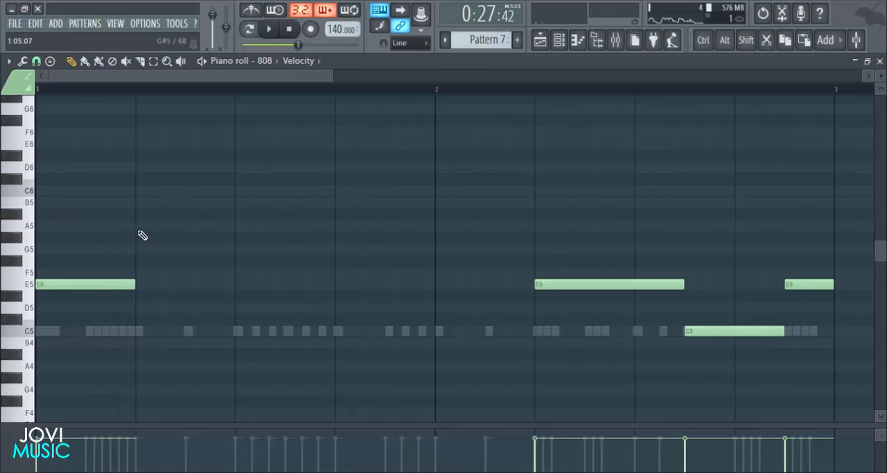
pyautogui.click(173, 226)
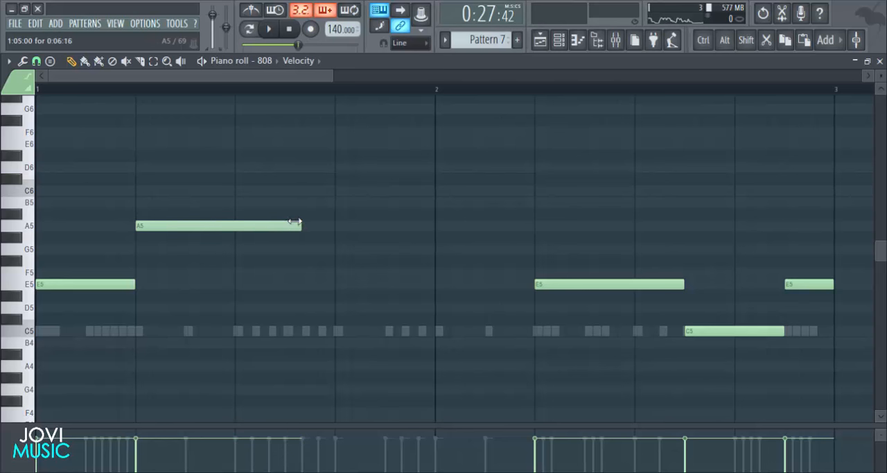
pyautogui.click(109, 286)
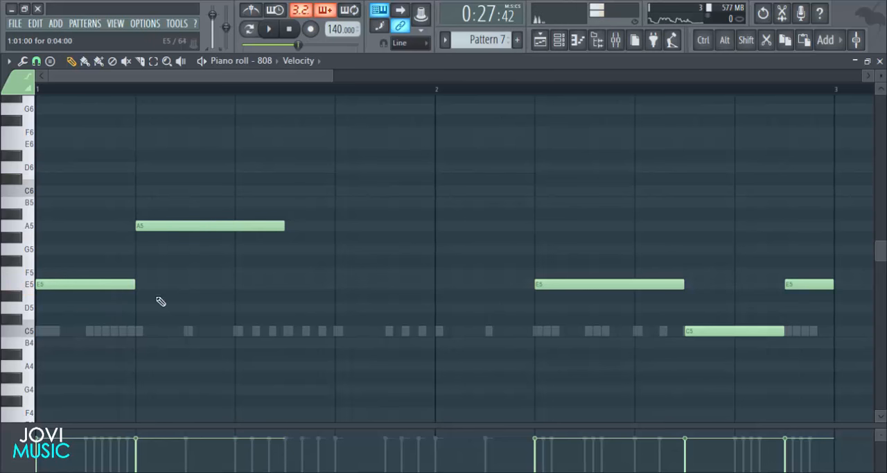
# - Add a two-step C5 slide note at step 7 of the first bar, beneath the A5 note, and play the pattern
pyautogui.click(196, 332)
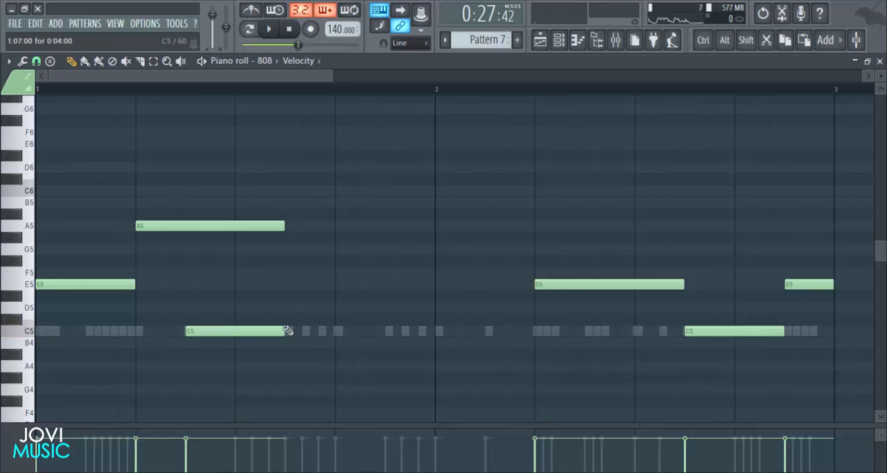
pyautogui.doubleClick(224, 330)
pyautogui.click(513, 317)
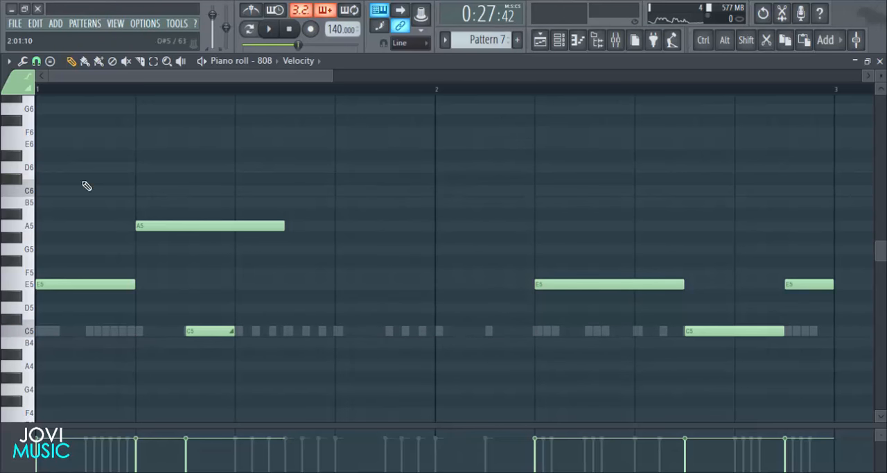
pyautogui.press('space')
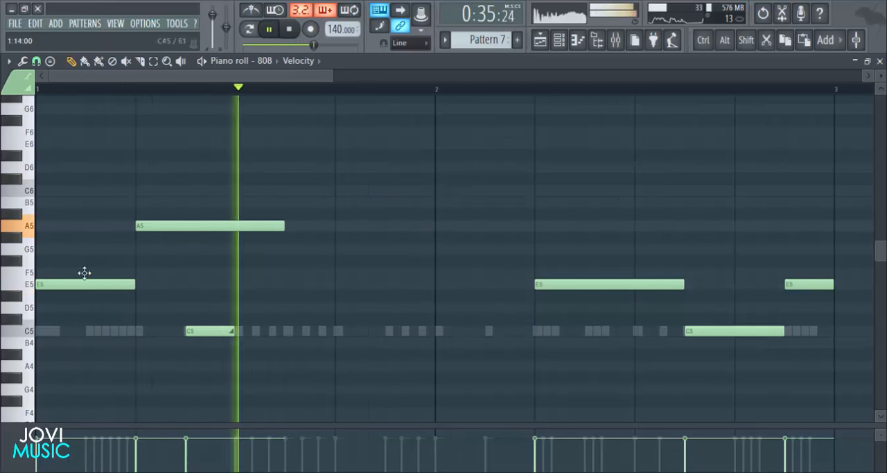
pyautogui.press('space')
pyautogui.press('space')
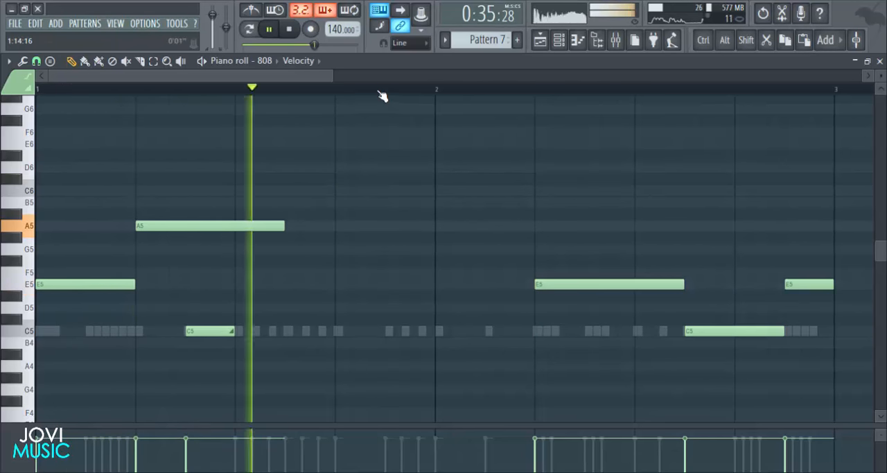
pyautogui.press('space')
pyautogui.scroll(-1, 385, 94)
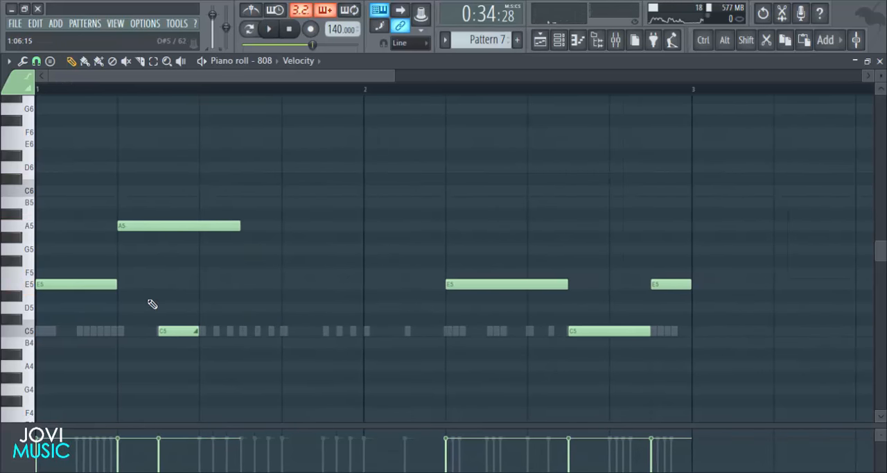
pyautogui.press('space')
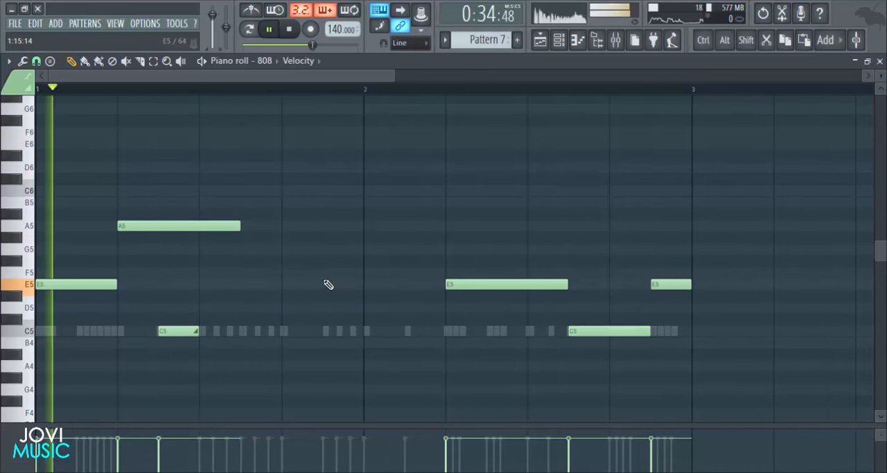
pyautogui.press('space')
# - Add a two-step E5 note directly after the first A5 note and play the pattern
pyautogui.click(251, 272)
pyautogui.press('space')
pyautogui.moveTo(260, 271); pyautogui.dragTo(259, 292)
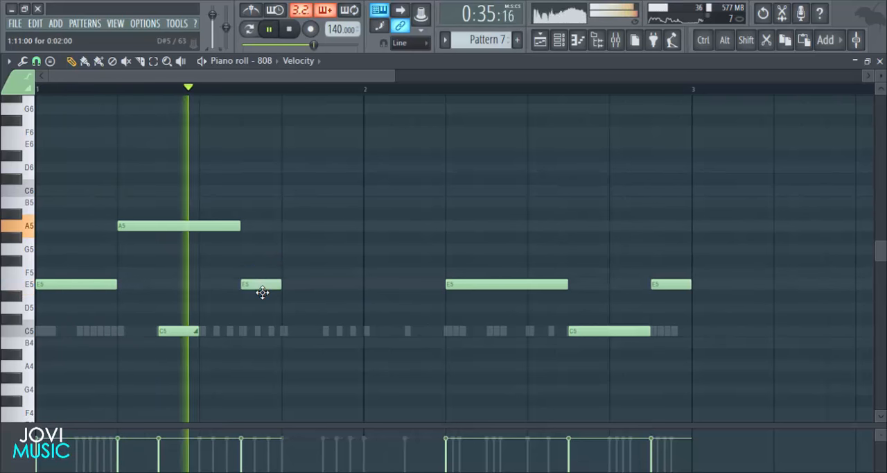
pyautogui.press('space')
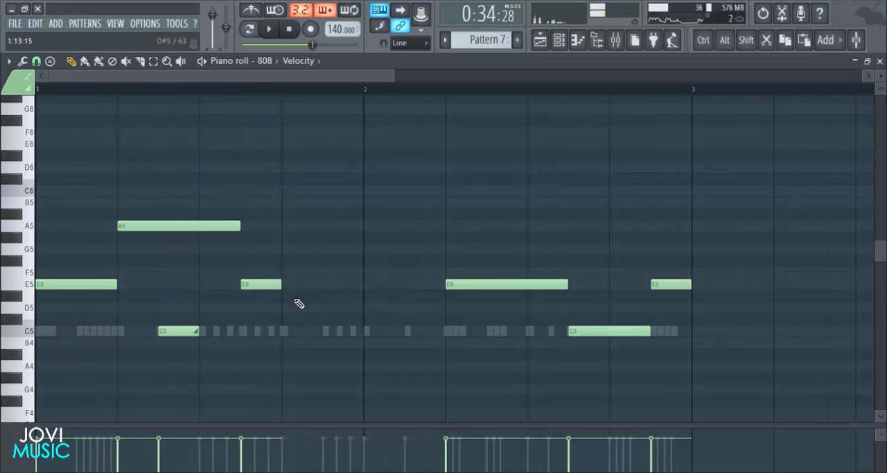
# - Add a D5 note at step 13, extend it to the next long note in bar 2 and play the pattern
pyautogui.click(285, 298)
pyautogui.doubleClick(285, 298)
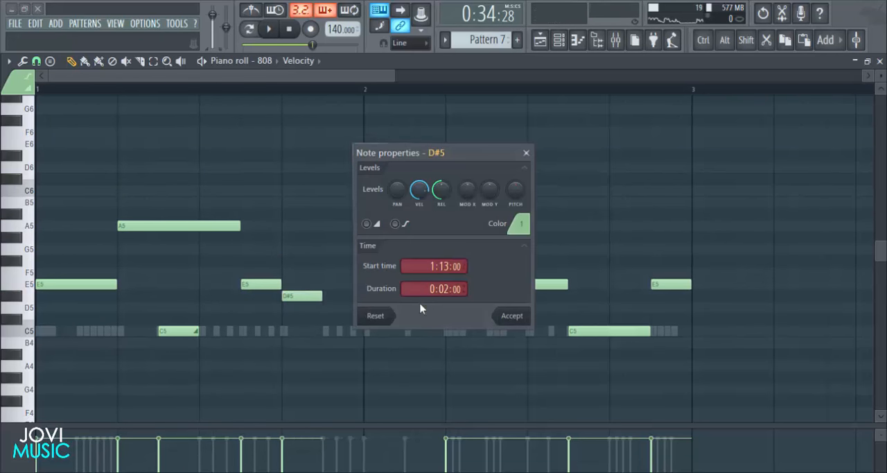
pyautogui.press('Return')
pyautogui.moveTo(293, 297); pyautogui.dragTo(427, 307)
pyautogui.press('space')
pyautogui.press('space')
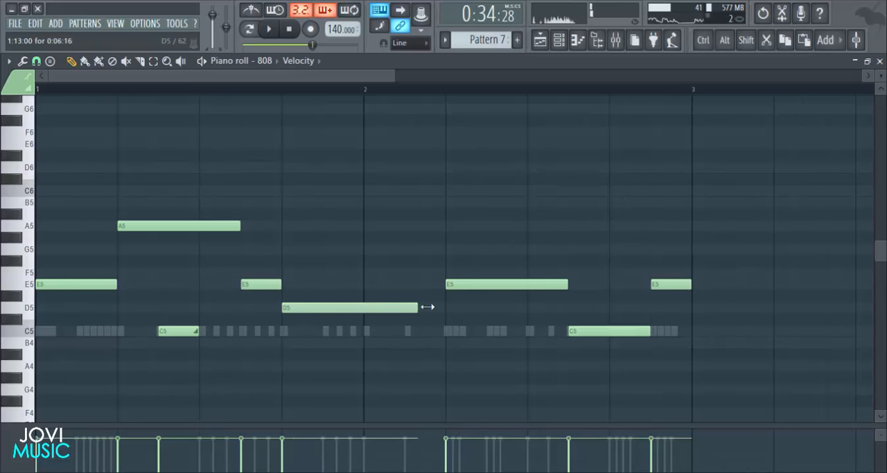
pyautogui.press('space')
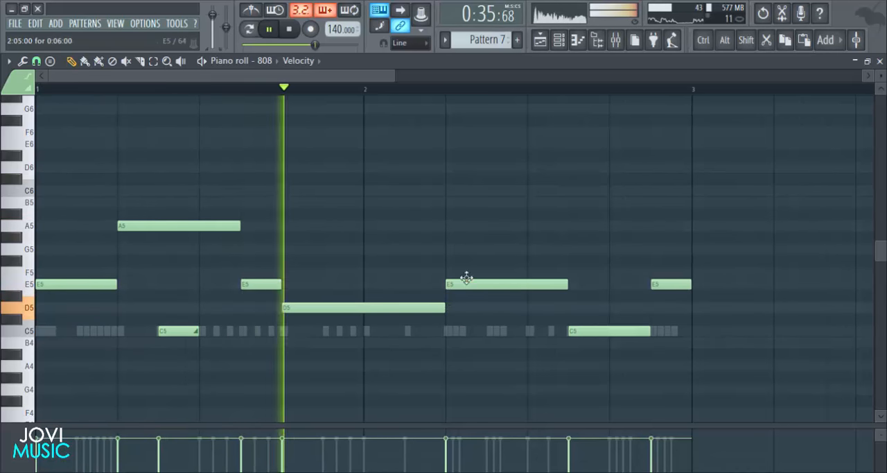
# - Move the last three 808 notes in bar 2 to A5, E5 and C5, and play the changed pattern
pyautogui.moveTo(465, 282); pyautogui.dragTo(478, 224)
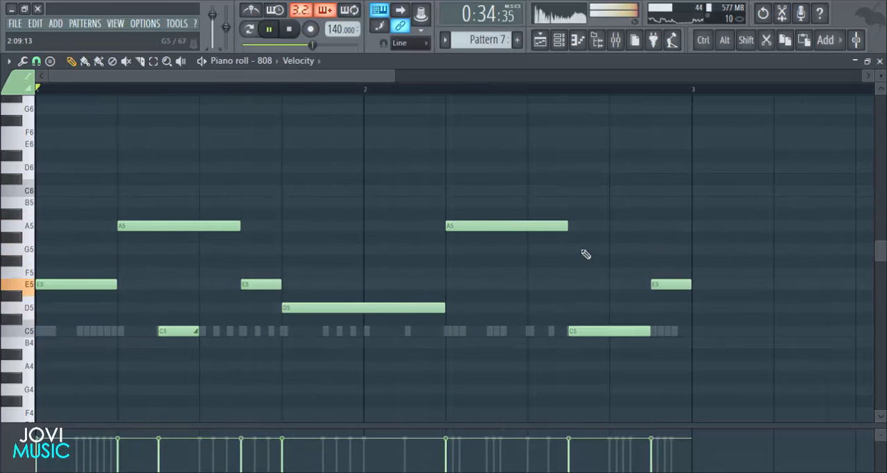
pyautogui.press('space')
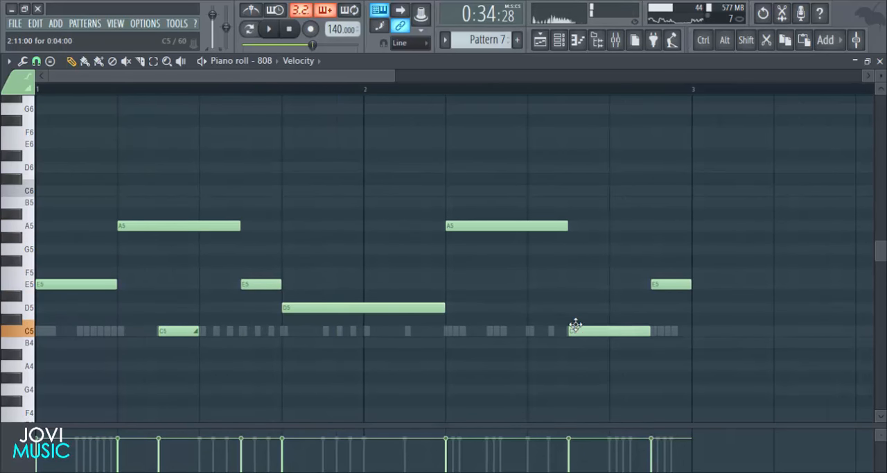
pyautogui.moveTo(576, 327); pyautogui.dragTo(576, 284)
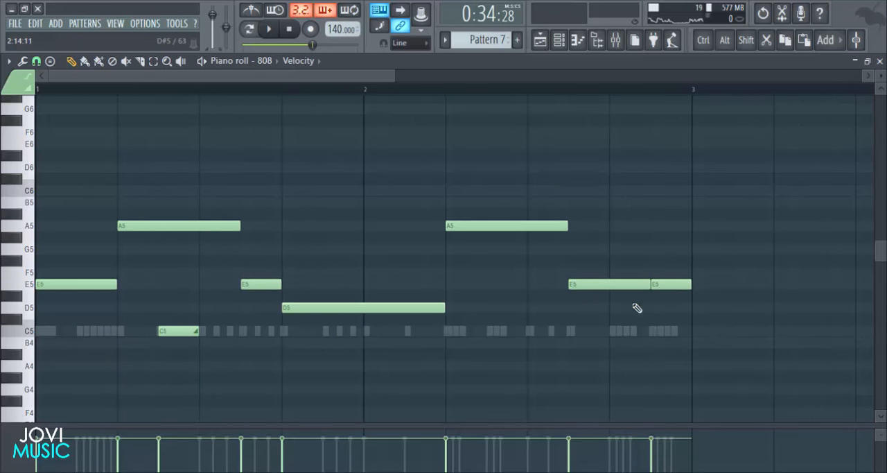
pyautogui.moveTo(662, 307); pyautogui.dragTo(661, 331)
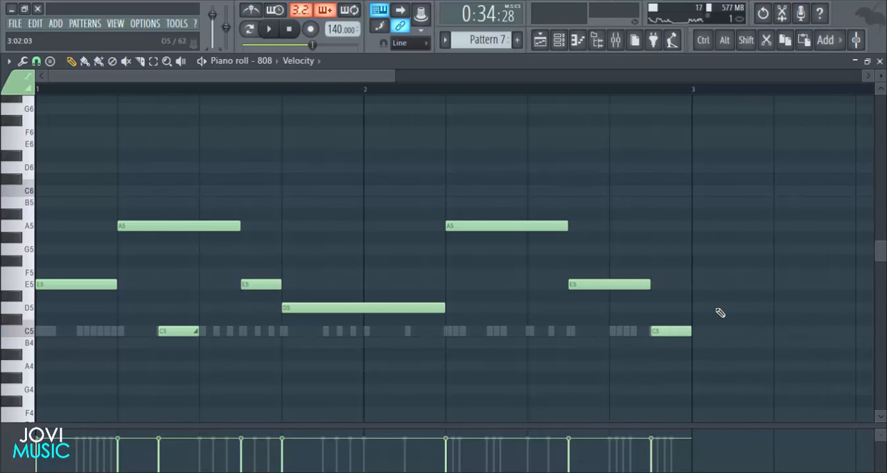
pyautogui.press('space')
pyautogui.scroll(-1, 690, 176)
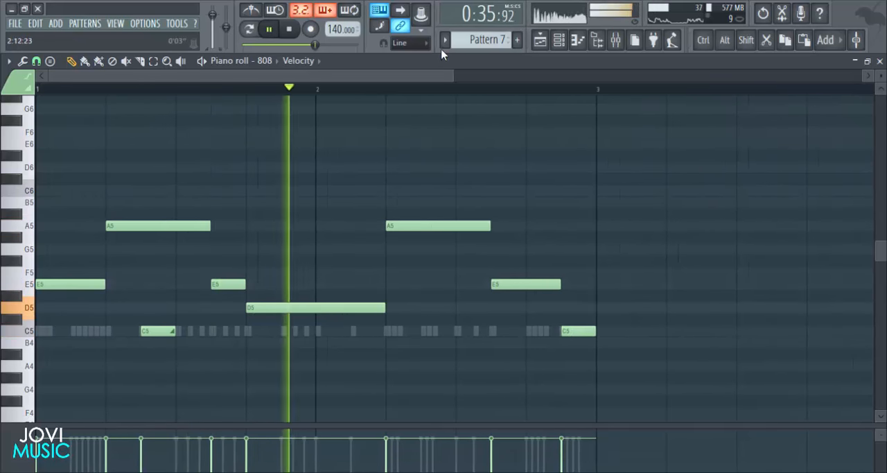
pyautogui.press('space')
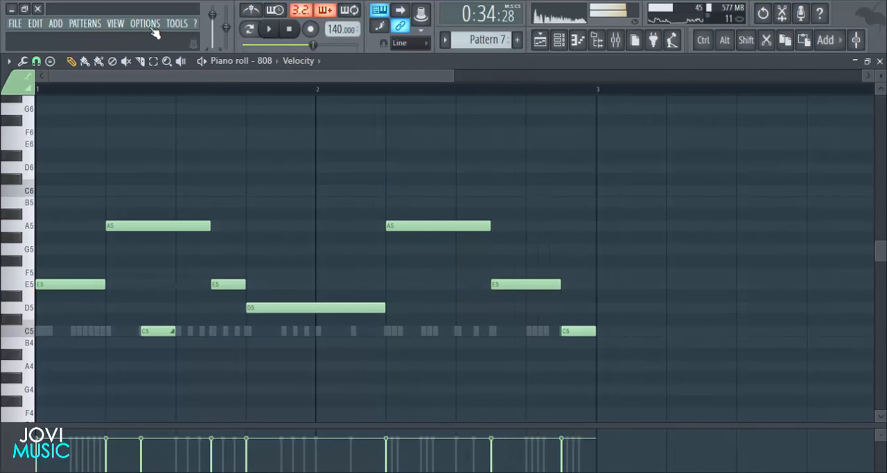
# - Check the buffer length in the audio settings and close them
pyautogui.click(147, 24)
pyautogui.click(156, 61)
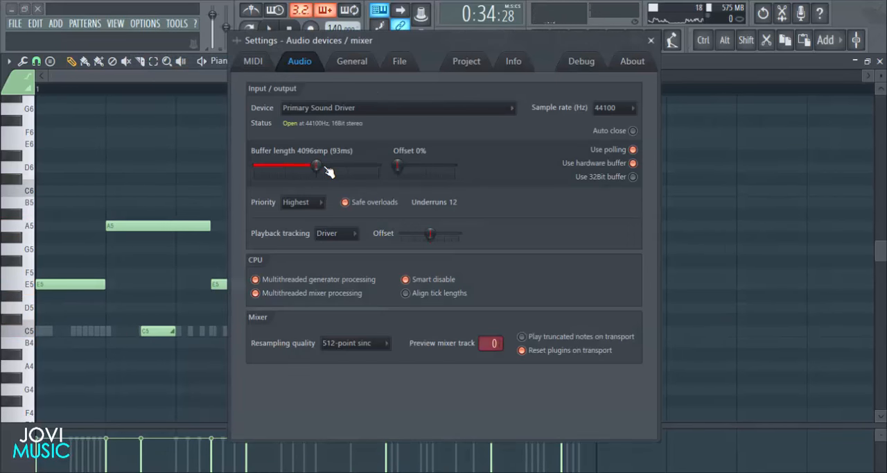
pyautogui.click(653, 43)
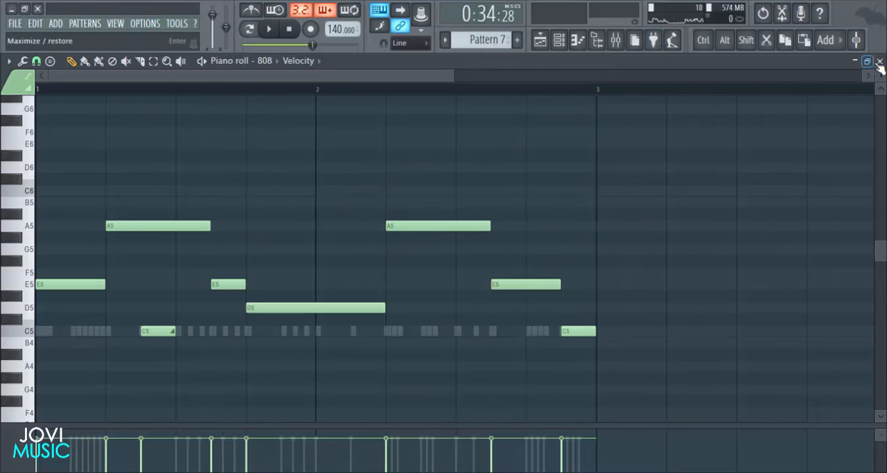
# - Close the 808 piano roll, play the arrangement from the playlist and make Pattern 6 the active pattern
pyautogui.click(880, 62)
pyautogui.click(844, 192)
pyautogui.press('space')
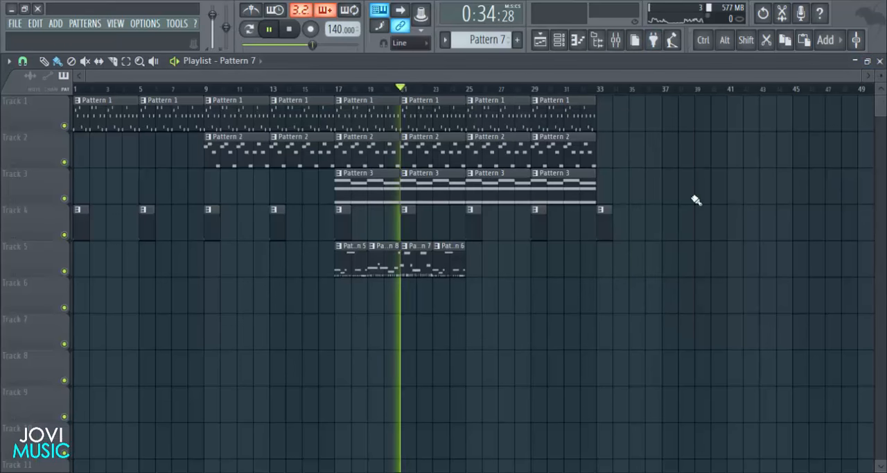
pyautogui.click(446, 265)
pyautogui.click(559, 41)
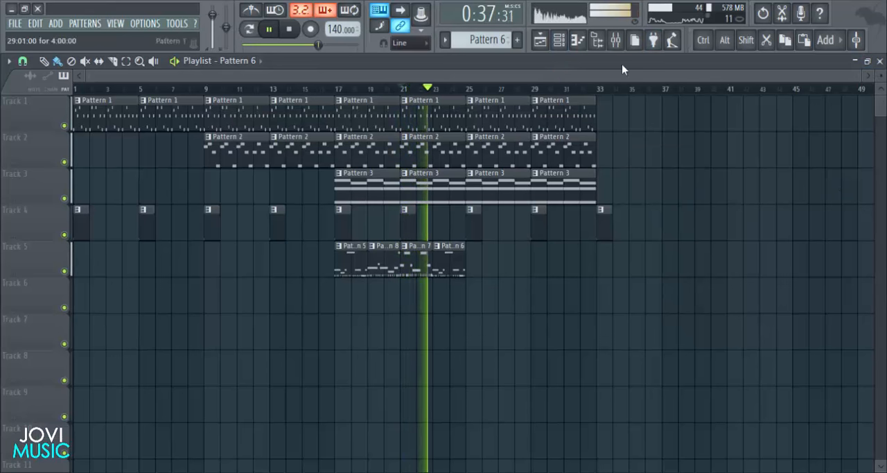
# - Lower the closed hi hat's volume in the mixer during playback, close the mixer and stop the song
pyautogui.click(616, 40)
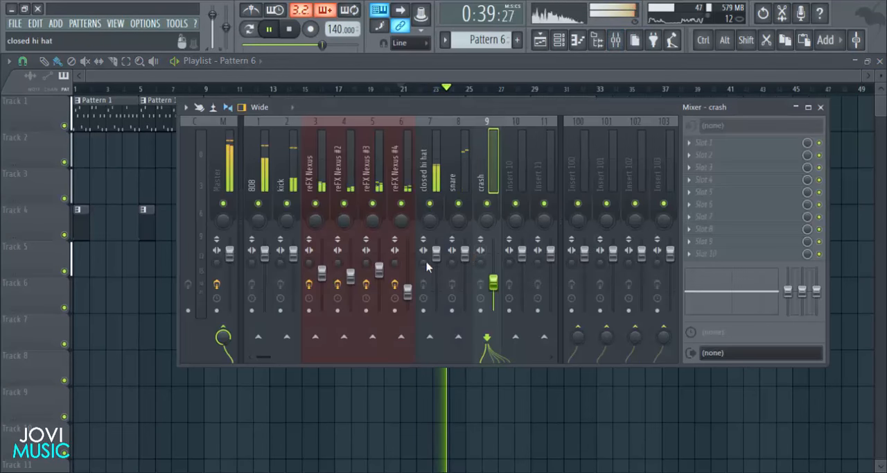
pyautogui.moveTo(437, 253); pyautogui.dragTo(436, 273)
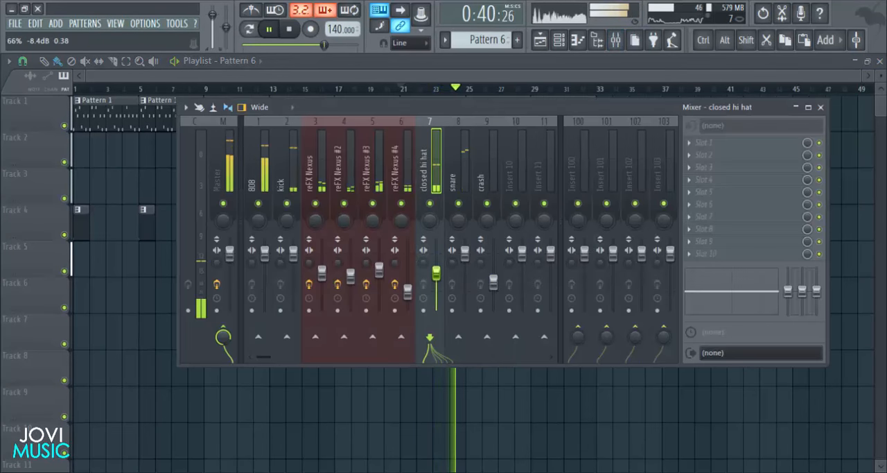
pyautogui.click(821, 107)
pyautogui.press('space')
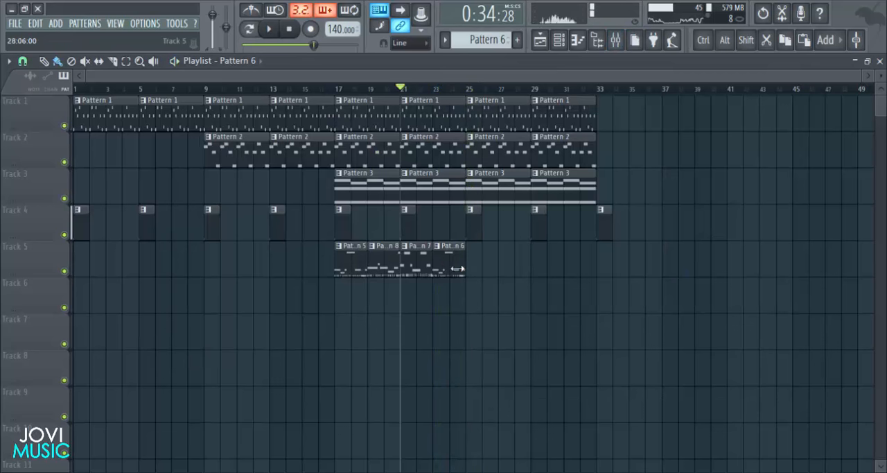
# - Make Pattern 7 the active pattern and open its snare piano roll, showing both bars
pyautogui.click(559, 45)
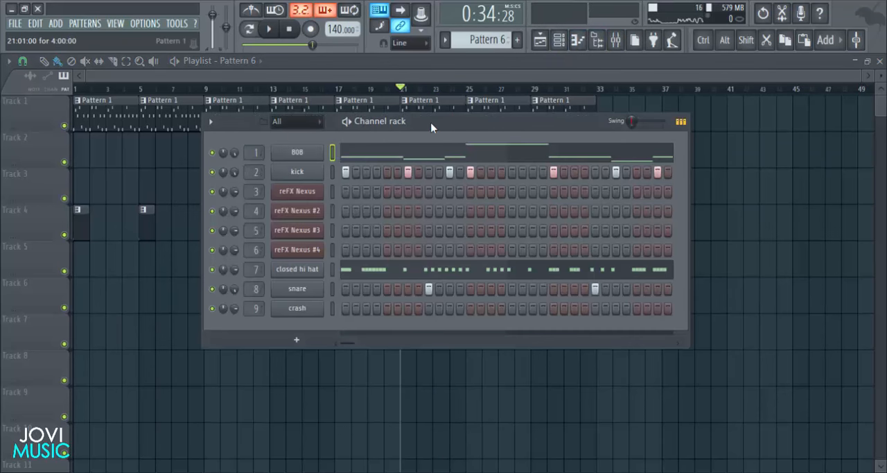
pyautogui.moveTo(431, 128); pyautogui.dragTo(563, 111)
pyautogui.press('F6')
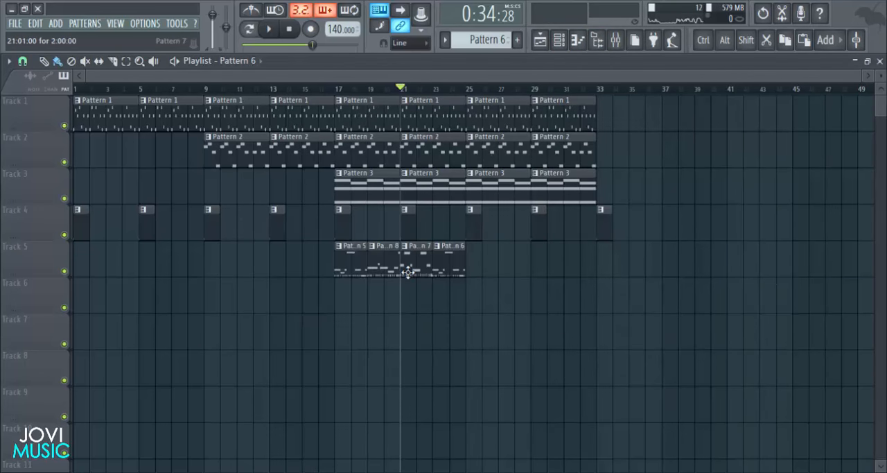
pyautogui.click(563, 39)
pyautogui.rightClick(430, 278)
pyautogui.click(472, 273)
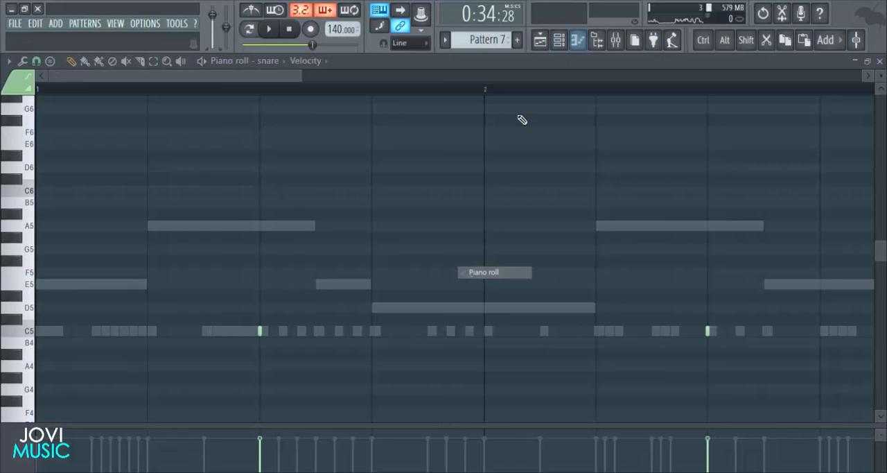
pyautogui.moveTo(311, 76); pyautogui.dragTo(525, 93)
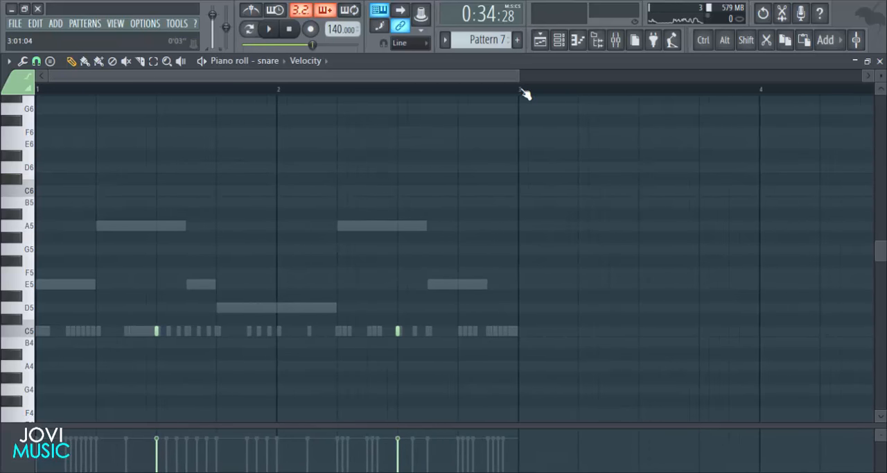
# - Add snare hits on steps 15 and 19 of Pattern 7 in the channel rack and audition them
pyautogui.press('space')
pyautogui.press('space')
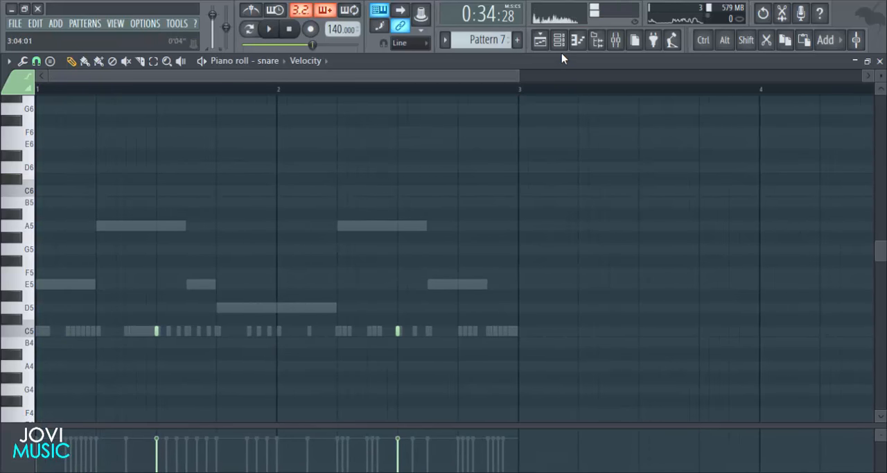
pyautogui.click(559, 39)
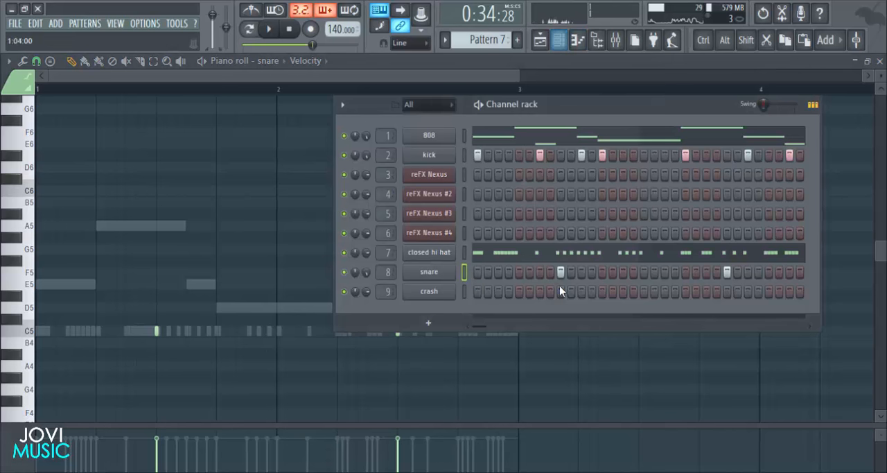
pyautogui.press('space')
pyautogui.click(667, 272)
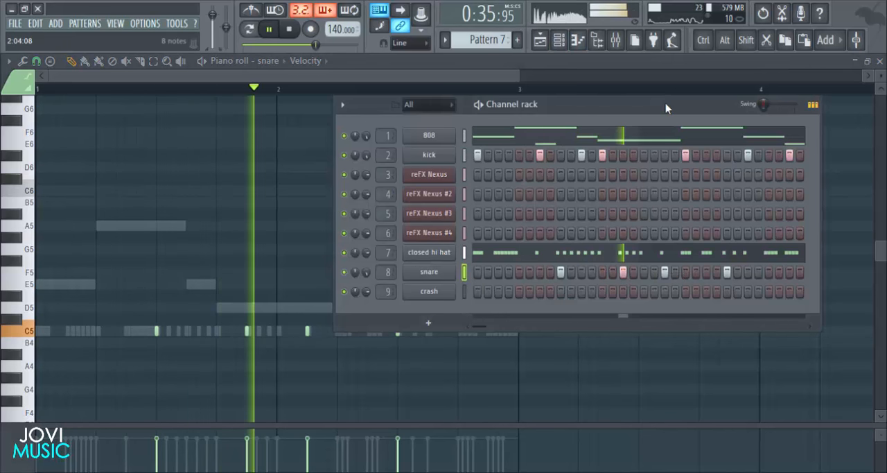
pyautogui.moveTo(666, 104); pyautogui.dragTo(578, 123)
pyautogui.press('space')
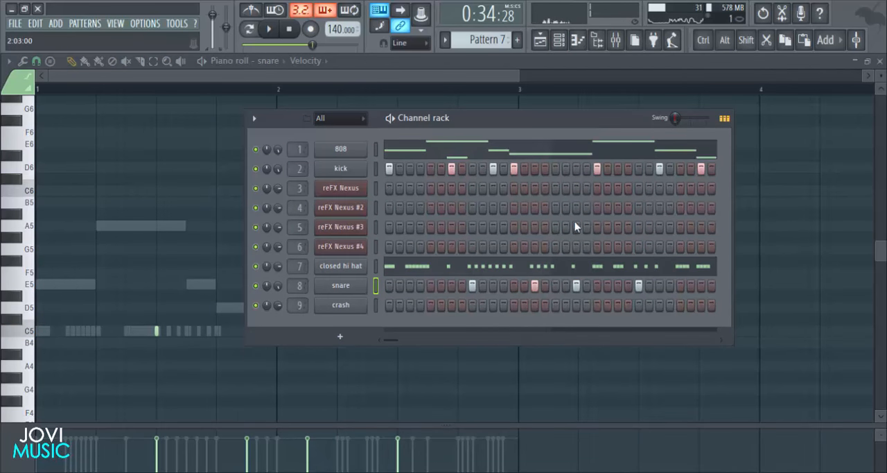
# - Reopen the snare piano roll of Pattern 7 and change its snap setting for placing notes in the second half of bar 2
pyautogui.press('space')
pyautogui.rightClick(355, 288)
pyautogui.click(379, 287)
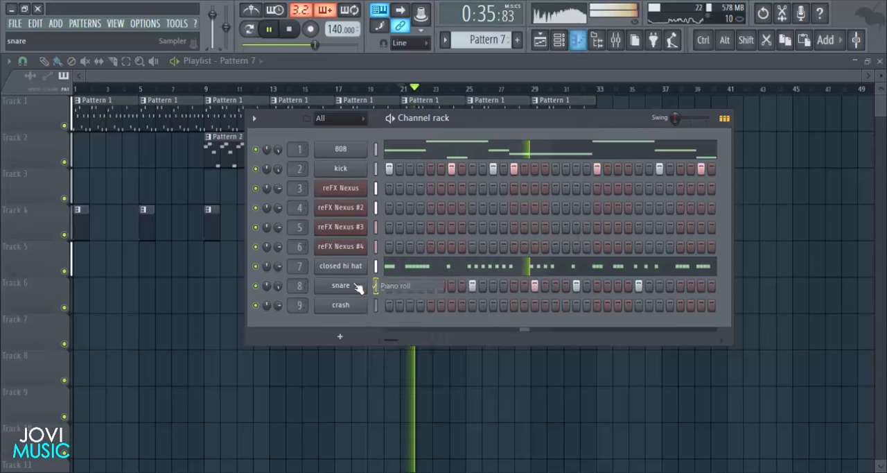
pyautogui.rightClick(318, 282)
pyautogui.click(331, 284)
pyautogui.press('space')
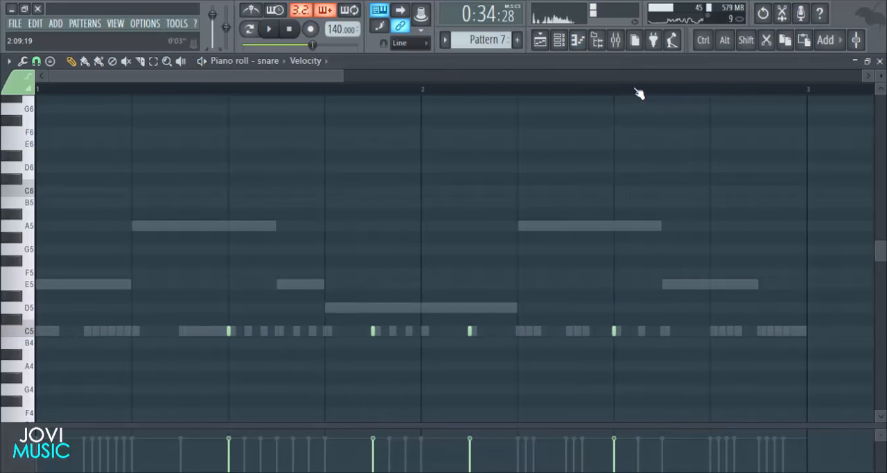
pyautogui.scroll(-2, 638, 95)
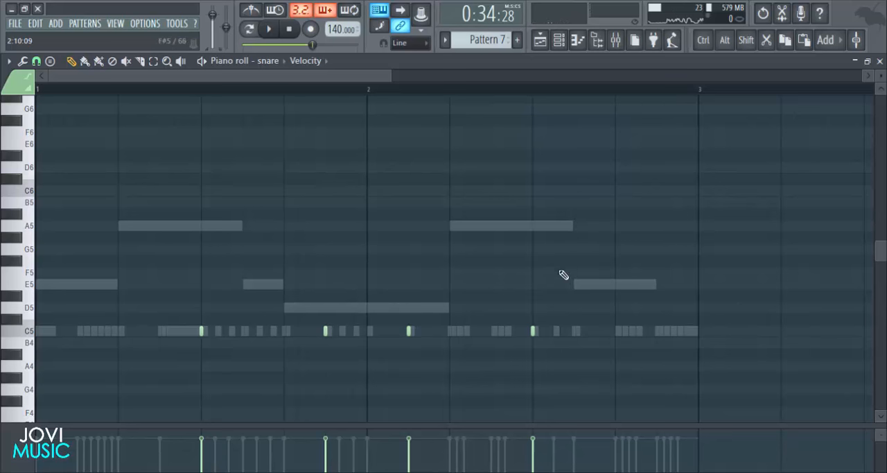
pyautogui.scroll(4, 559, 94)
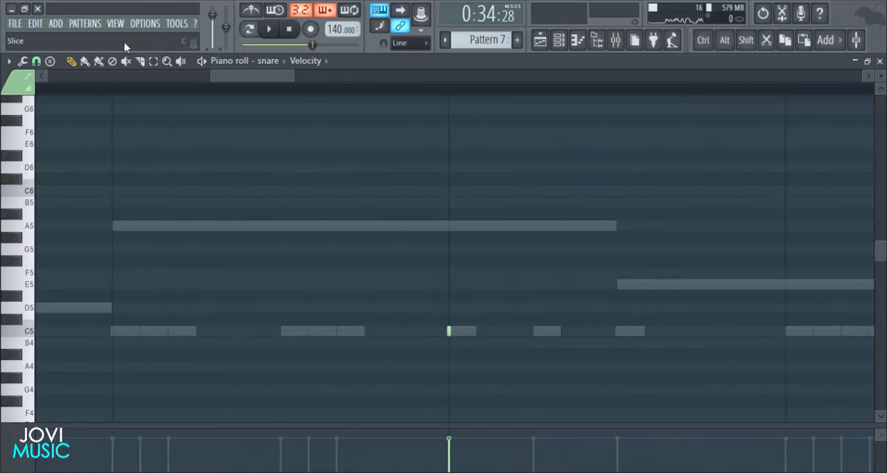
pyautogui.click(37, 61)
pyautogui.click(55, 172)
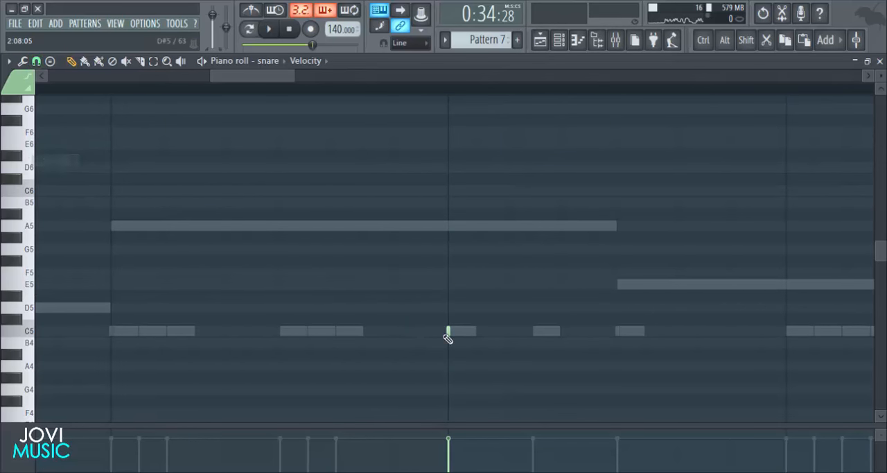
# - Add C5 snare rolls in bar 2: three quick notes on beat 3, one midway to beat 4, and four evenly spaced from beat 4
pyautogui.click(477, 331)
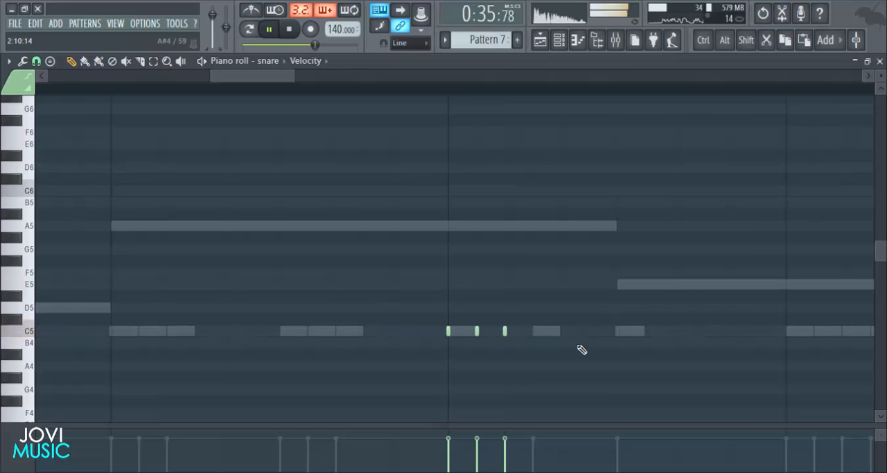
pyautogui.click(617, 331)
pyautogui.press('space')
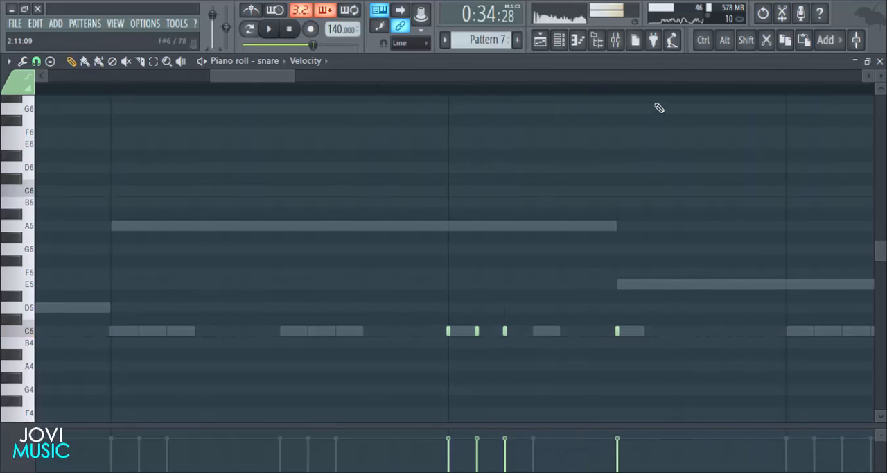
pyautogui.scroll(-2, 669, 95)
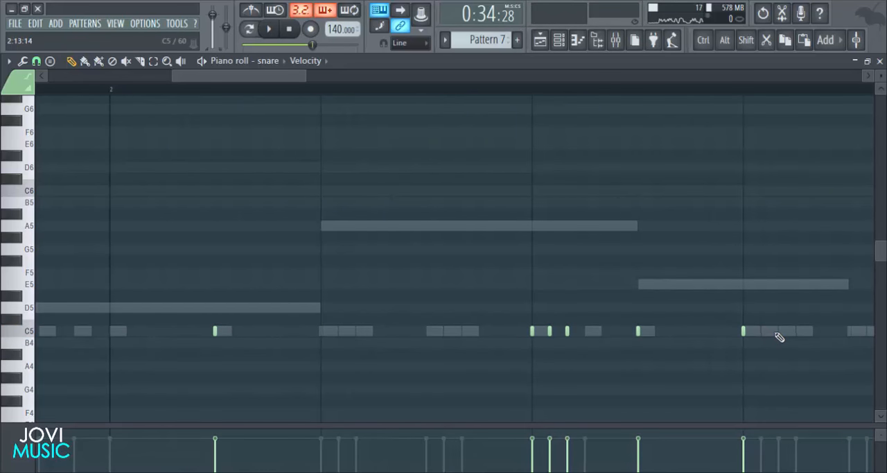
# - Play the arrangement with the new snare notes, return to the playlist and stop playback
pyautogui.press('space')
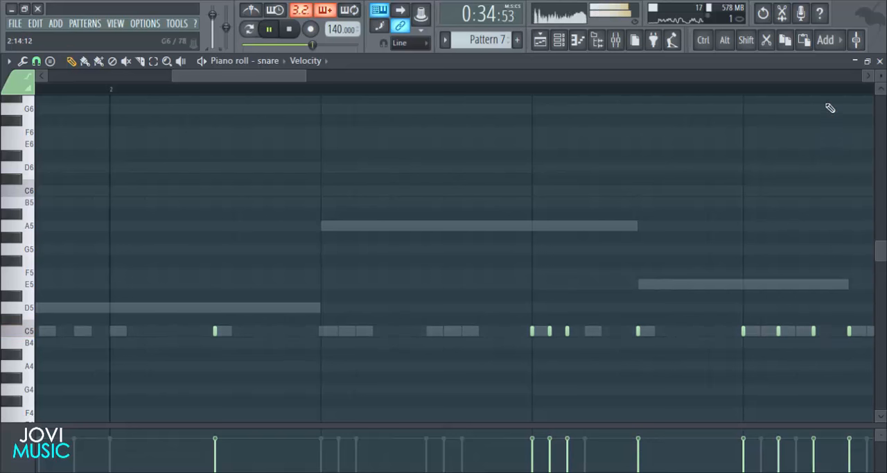
pyautogui.scroll(-3, 836, 93)
pyautogui.scroll(-2, 838, 93)
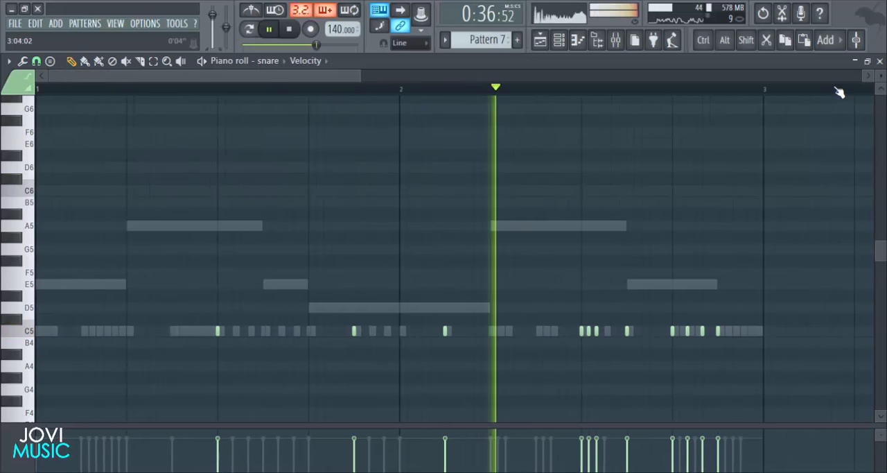
pyautogui.press('F5')
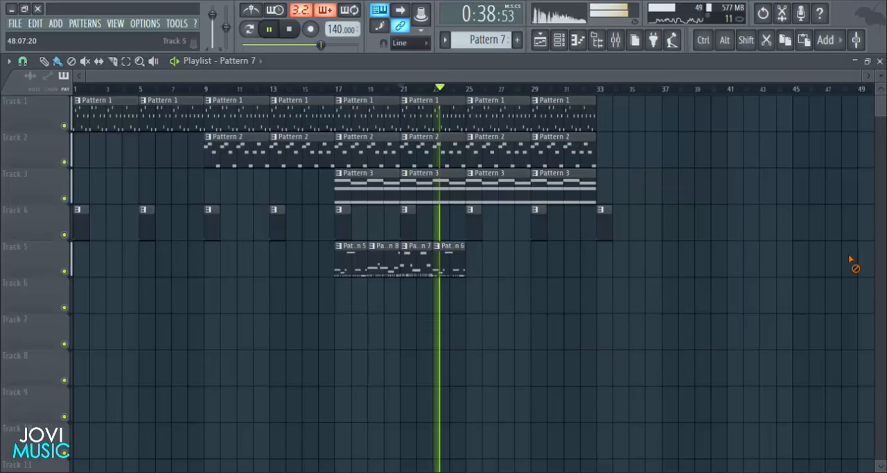
pyautogui.press('space')
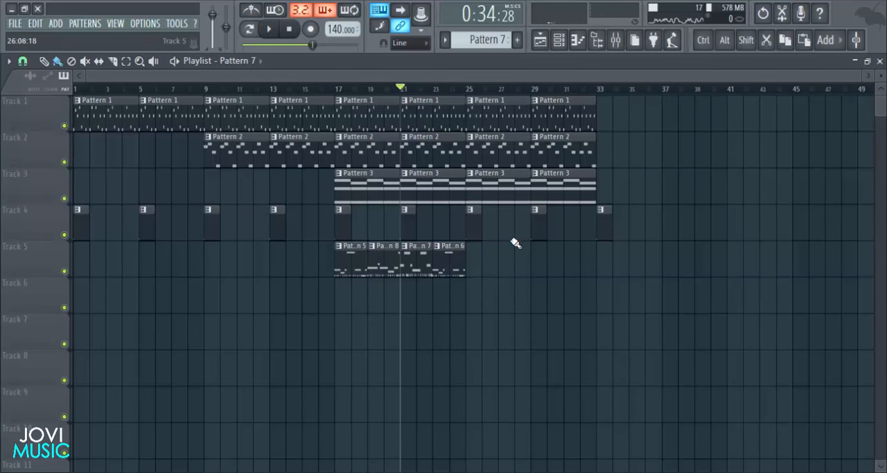
# - Make Pattern 6 the active pattern, play it with the channel rack open and open its 808 piano roll showing both bars
pyautogui.click(559, 39)
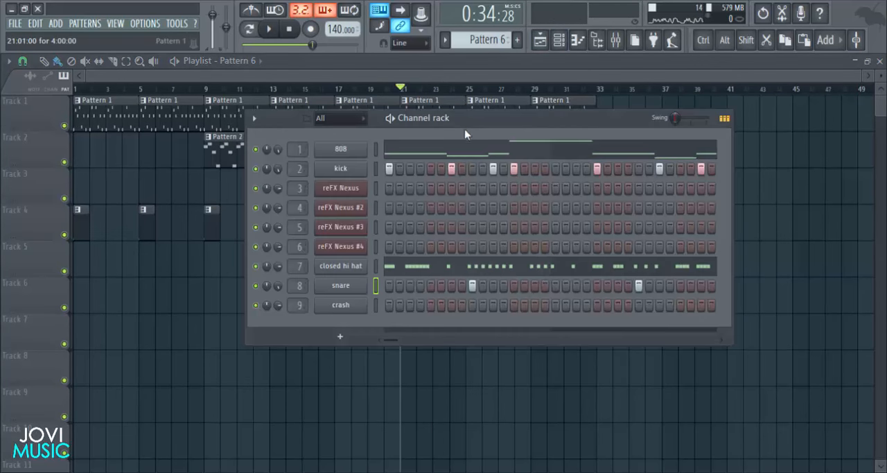
pyautogui.press('space')
pyautogui.moveTo(435, 123); pyautogui.dragTo(409, 129)
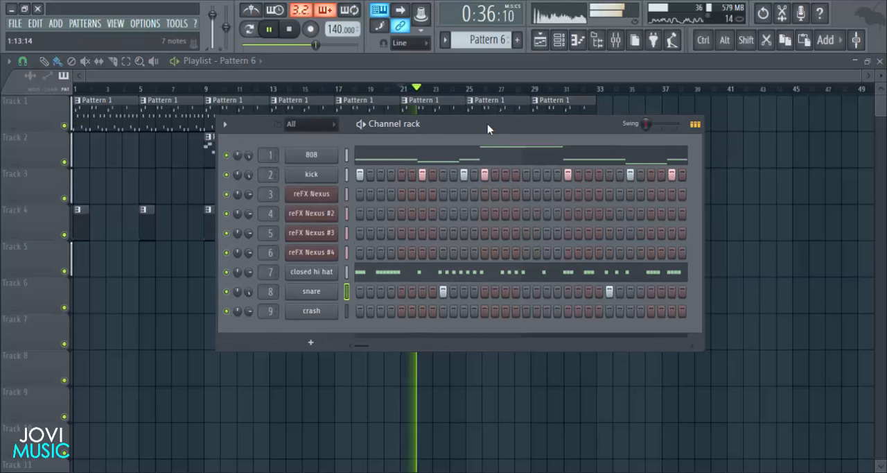
pyautogui.moveTo(487, 125); pyautogui.dragTo(477, 127)
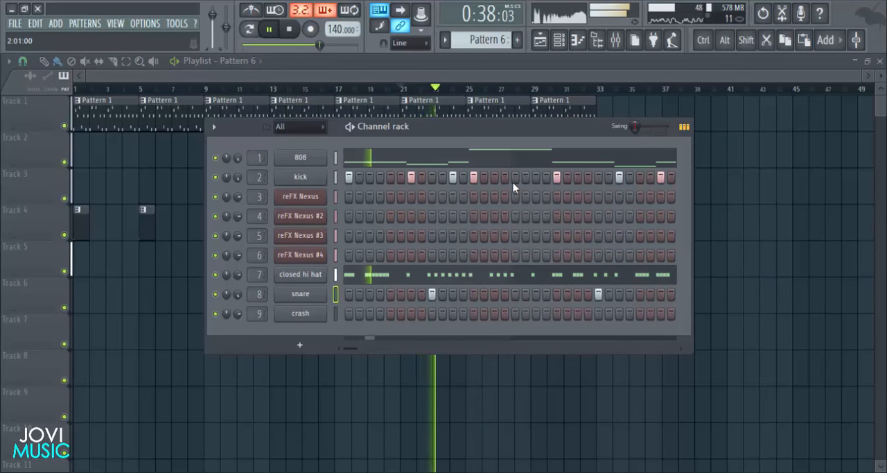
pyautogui.rightClick(332, 154)
pyautogui.click(348, 161)
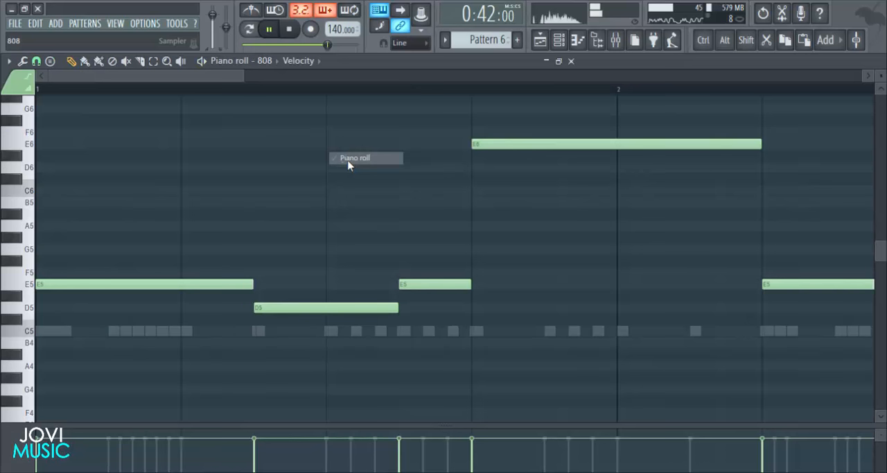
pyautogui.scroll(-4, 388, 97)
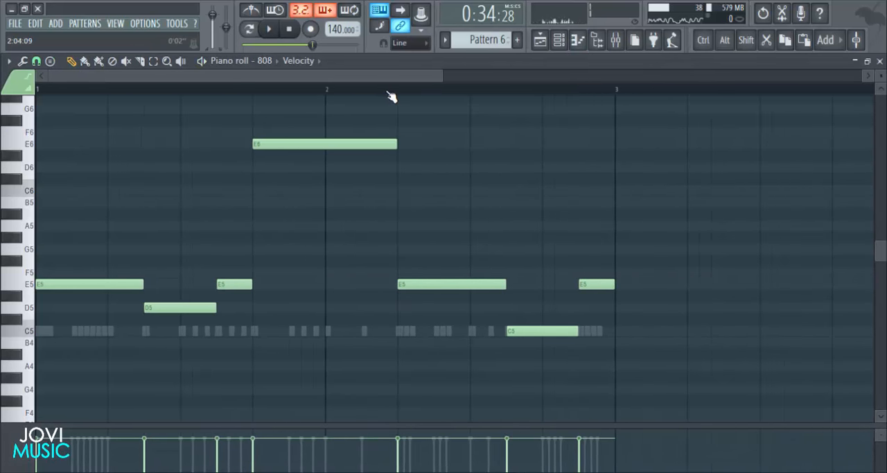
# - Repitch Pattern 6's 808 notes: third note to A5, fourth to E5, fifth to C5 and sixth to D6
pyautogui.press('space')
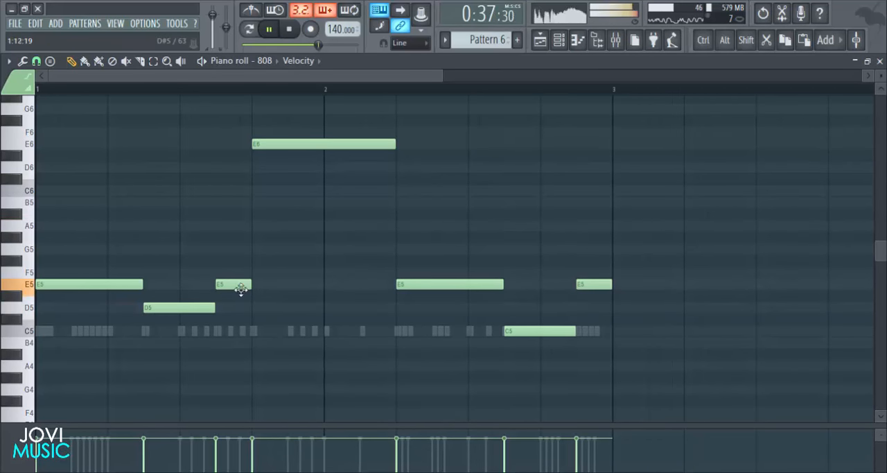
pyautogui.press('space')
pyautogui.moveTo(240, 286); pyautogui.dragTo(235, 220)
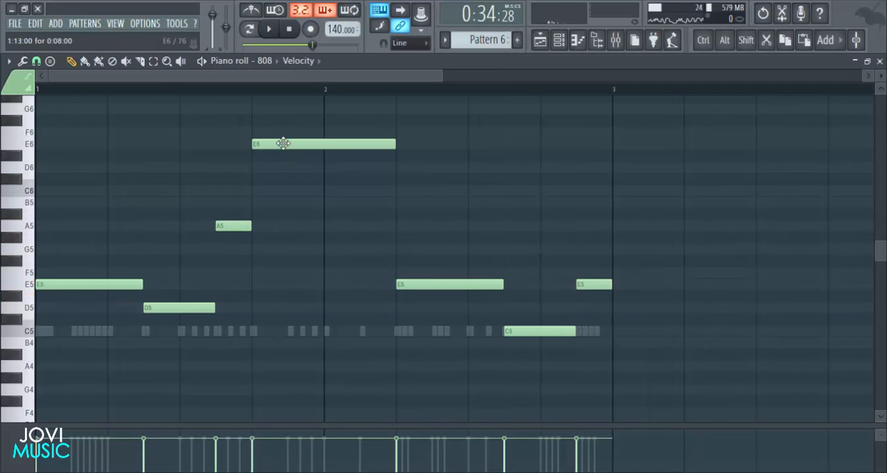
pyautogui.moveTo(289, 167); pyautogui.dragTo(285, 290)
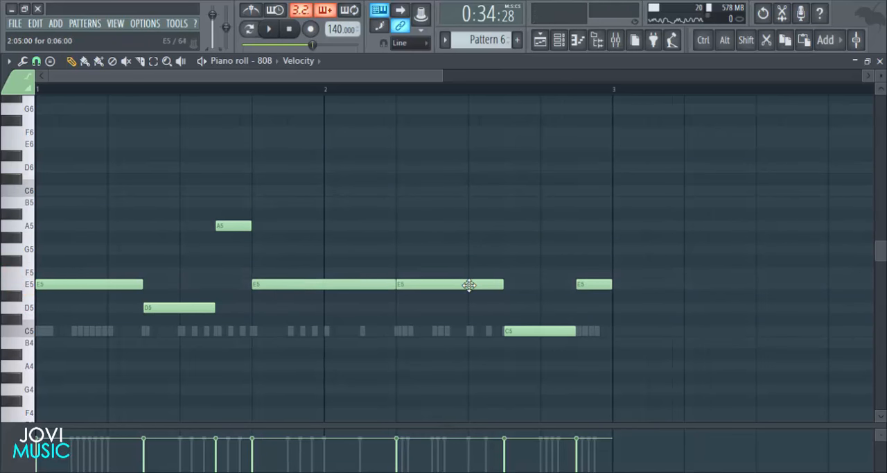
pyautogui.moveTo(447, 298); pyautogui.dragTo(444, 331)
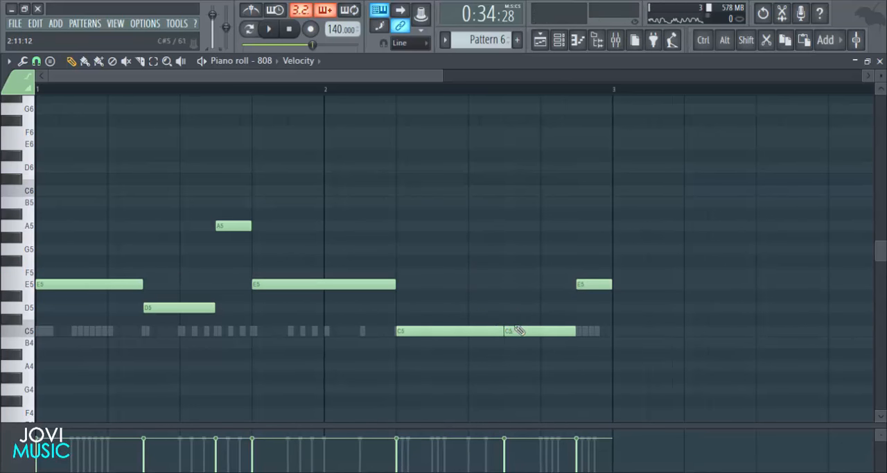
pyautogui.moveTo(513, 296); pyautogui.dragTo(512, 167)
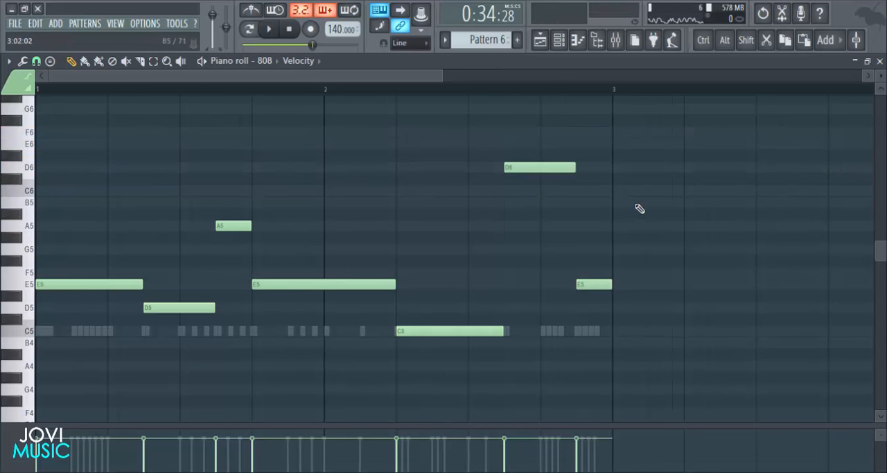
# - Play back the revised 808 line, closing its piano roll to watch the playlist, and stop the song
pyautogui.press('space')
pyautogui.click(880, 62)
pyautogui.rightClick(785, 293)
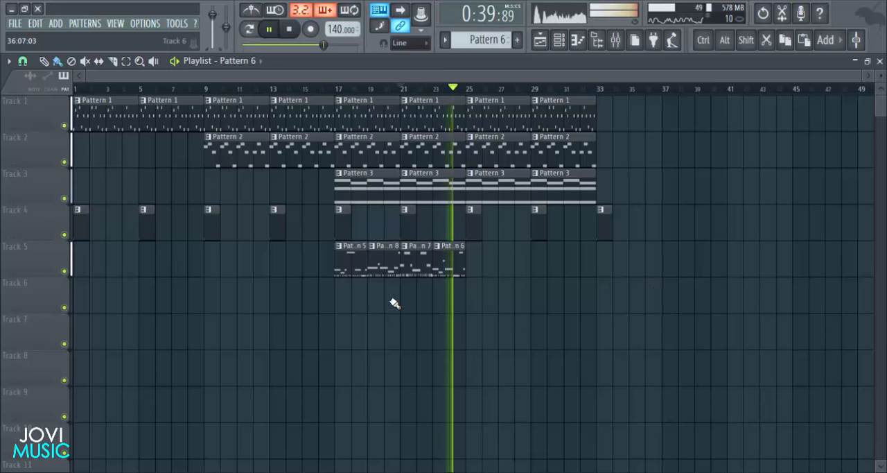
pyautogui.press('space')
# - Add a snare hit on step 15 of Pattern 6 in the channel rack during playback and stop the song
pyautogui.click(560, 41)
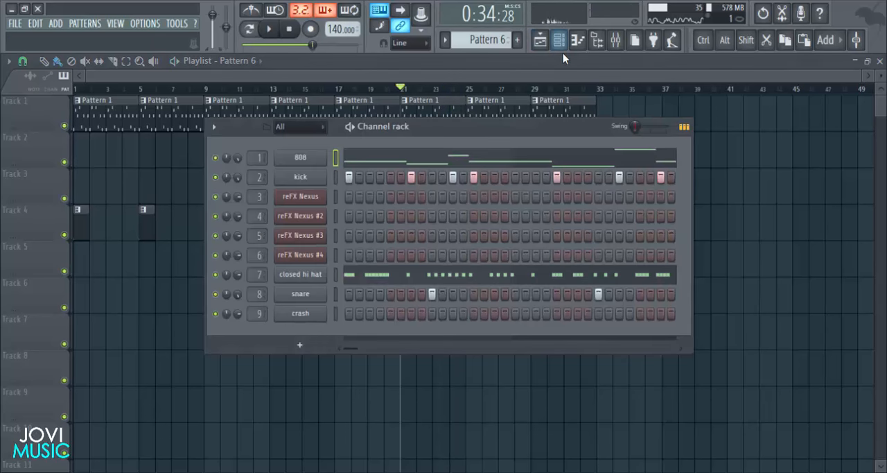
pyautogui.press('space')
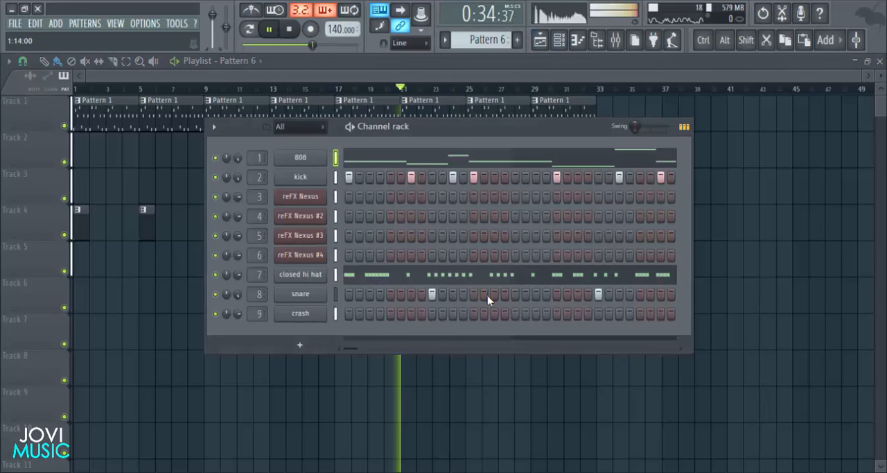
pyautogui.click(494, 294)
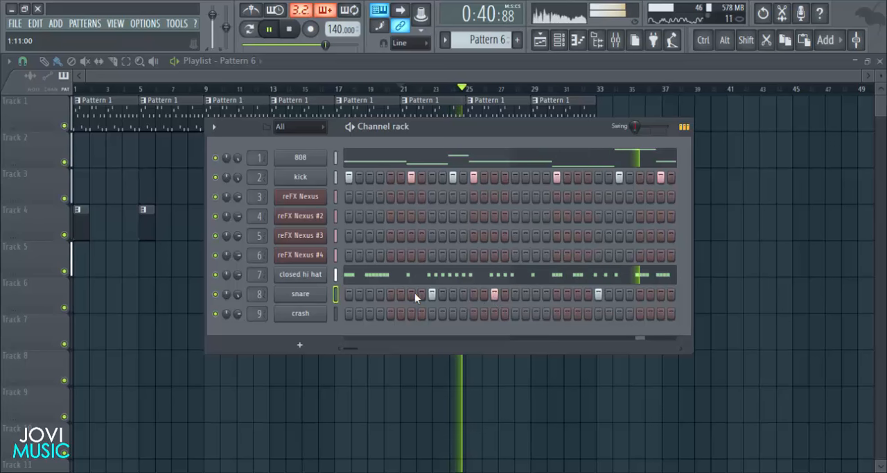
pyautogui.press('space')
# - Open Pattern 6's snare piano roll and add two groups of three quick C5 notes across the last beat of bar 2
pyautogui.rightClick(335, 293)
pyautogui.click(340, 294)
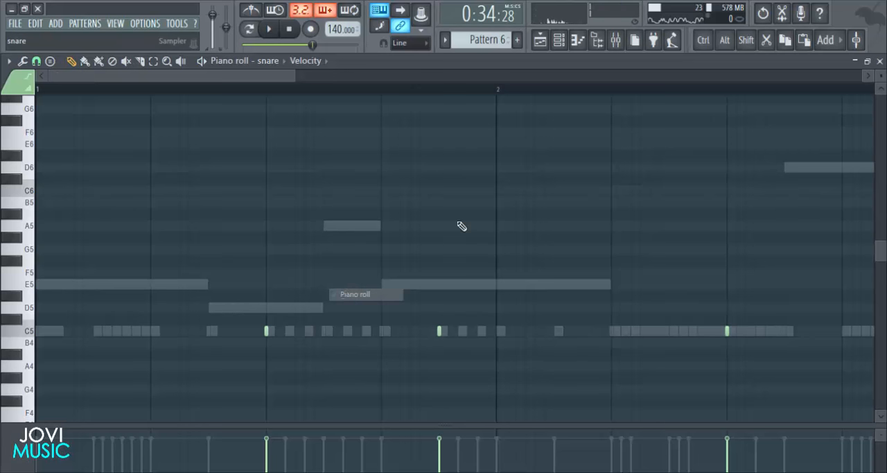
pyautogui.scroll(4, 580, 91)
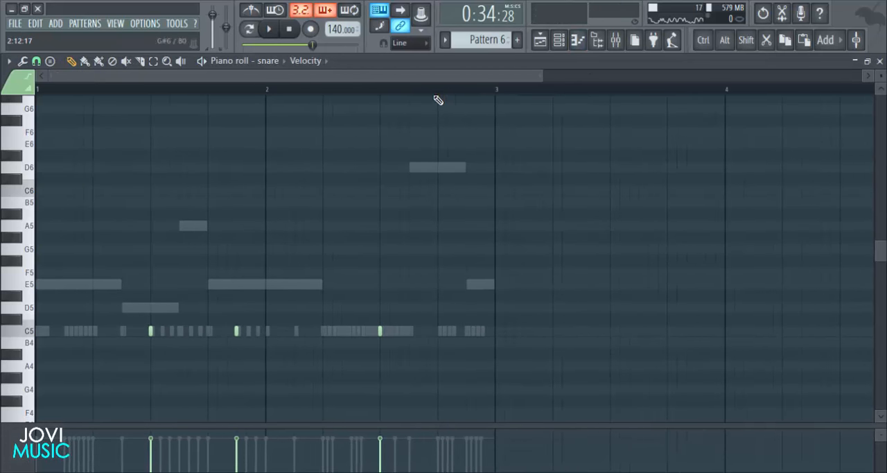
pyautogui.scroll(5, 438, 97)
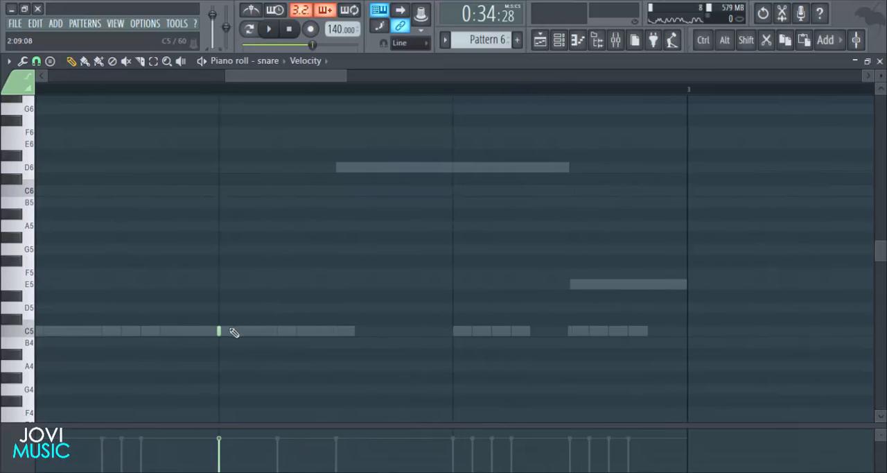
pyautogui.click(455, 331)
pyautogui.click(474, 330)
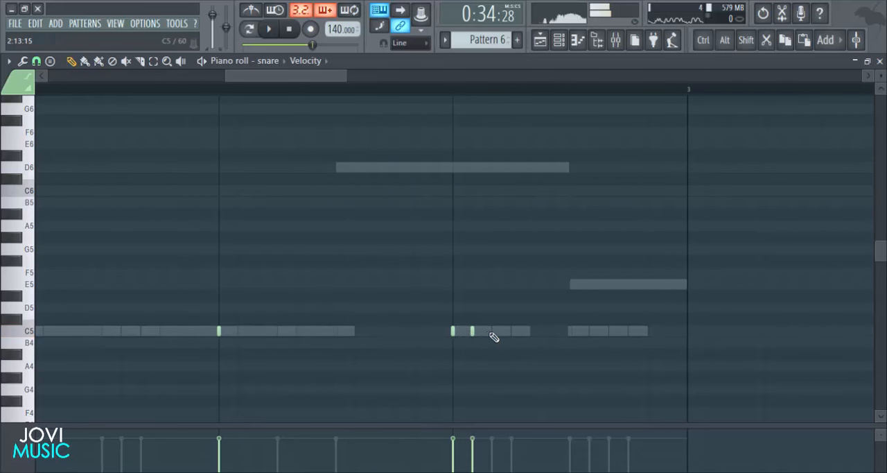
pyautogui.click(494, 331)
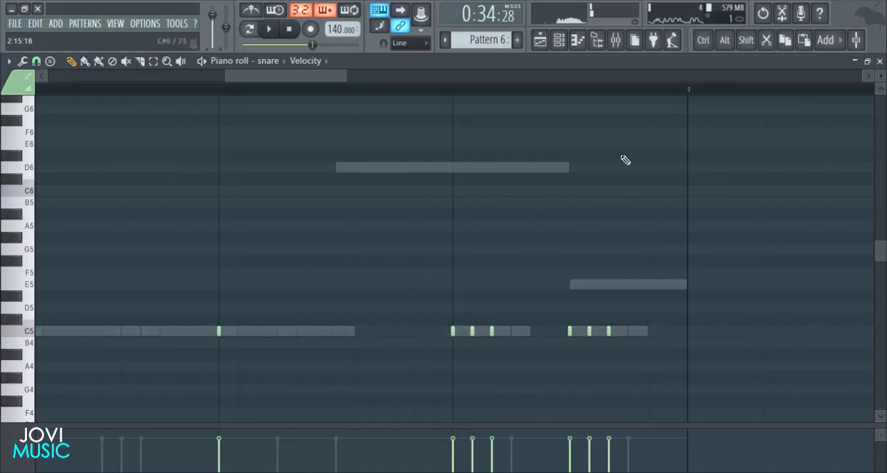
# - Play back the song with Pattern 6's new snare rolls, stop it and close the snare piano roll
pyautogui.press('space')
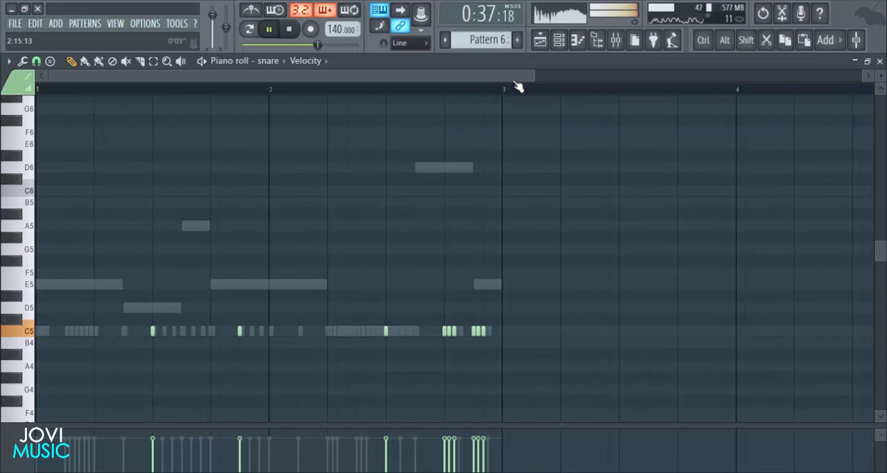
pyautogui.moveTo(490, 84); pyautogui.dragTo(438, 85)
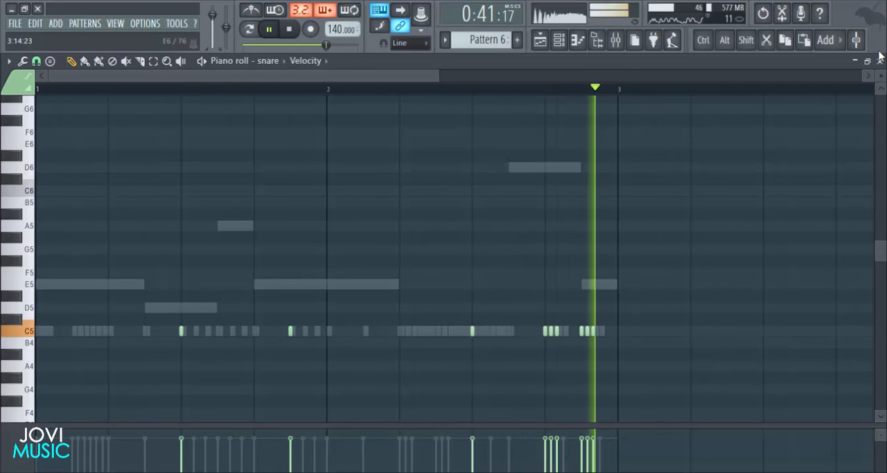
pyautogui.press('space')
pyautogui.click(880, 61)
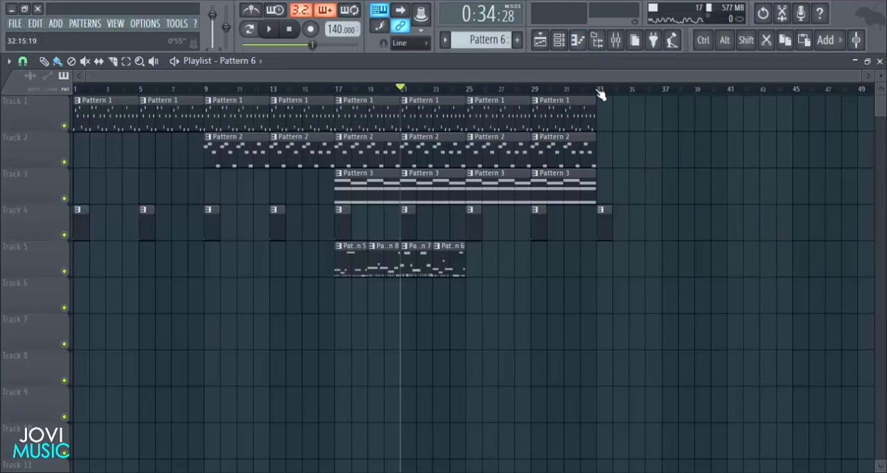
# - Remove the Pattern 4 clip at bar 33 and duplicate the Pattern 1 to 4 clips on Tracks 1 to 4 across bars 33 to 40
pyautogui.moveTo(647, 120); pyautogui.dragTo(482, 239)
pyautogui.hotkey('ctrl', 'd')
pyautogui.rightClick(600, 233)
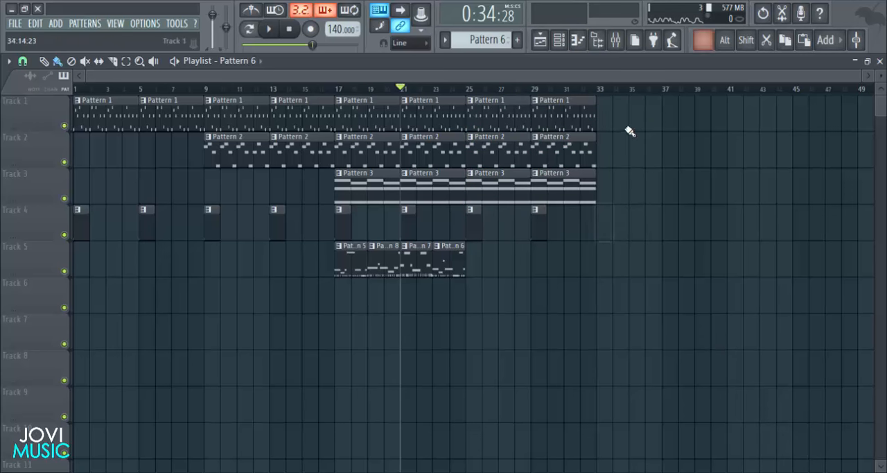
pyautogui.moveTo(619, 95); pyautogui.dragTo(612, 198)
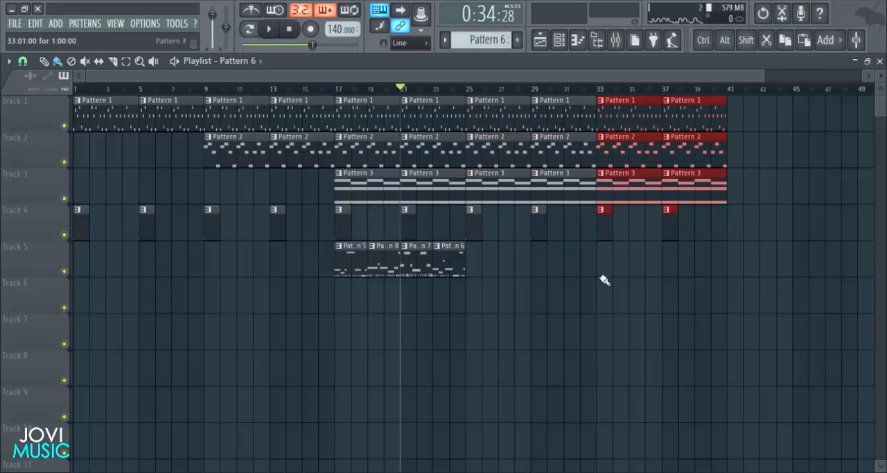
# - Copy the Pattern 5, 8, 7 and 6 clips on Track 5 to start at bar 33, and place Pattern 4 at bar 41 on Track 4
pyautogui.moveTo(527, 249); pyautogui.dragTo(601, 269)
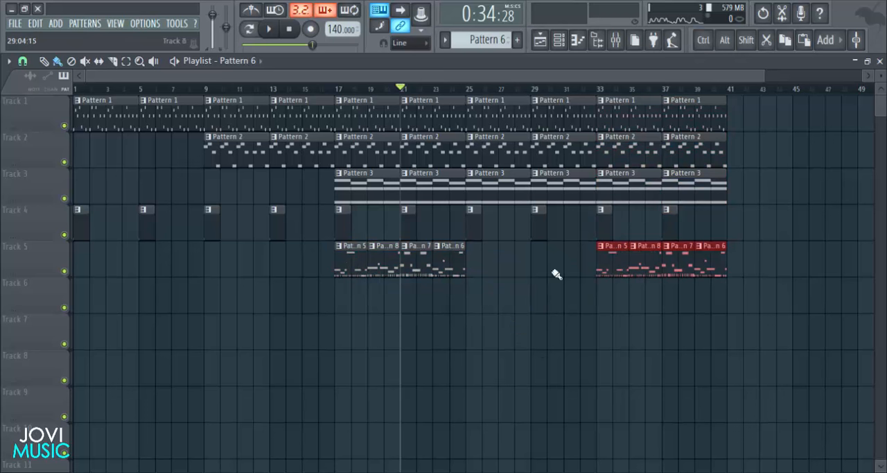
pyautogui.click(632, 358)
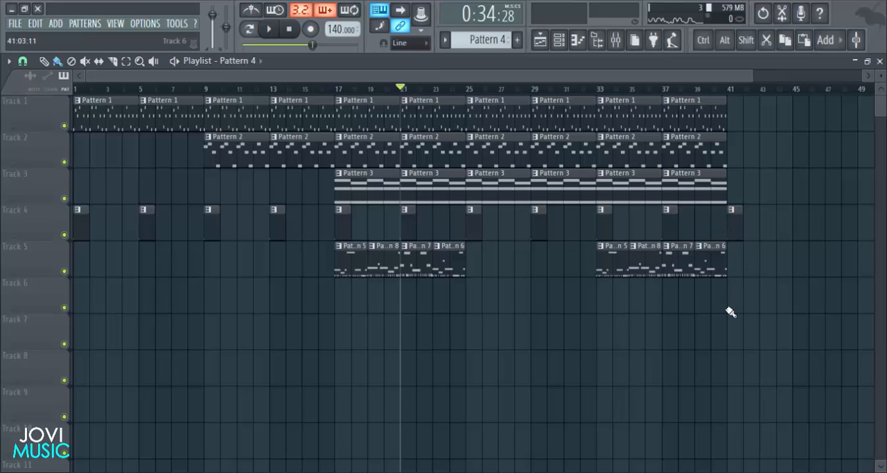
# - Switch to the empty Pattern 9 in the channel rack and open the 808's piano roll
pyautogui.click(559, 39)
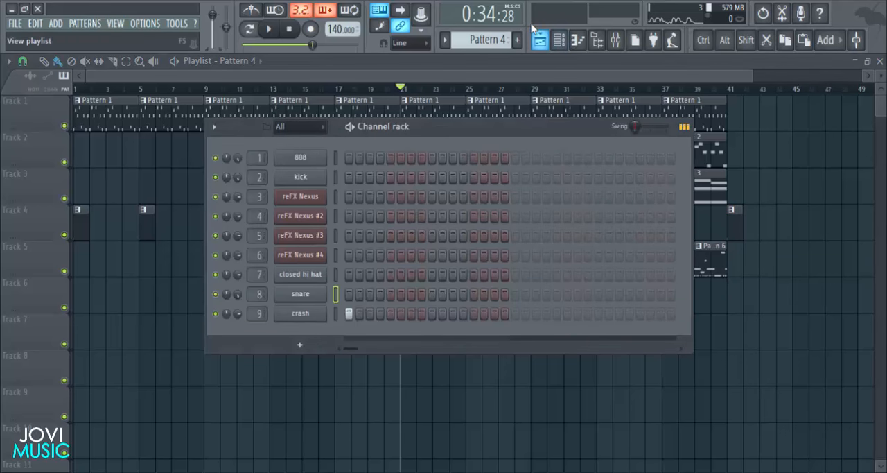
pyautogui.scroll(-1, 490, 36)
pyautogui.scroll(-4, 490, 36)
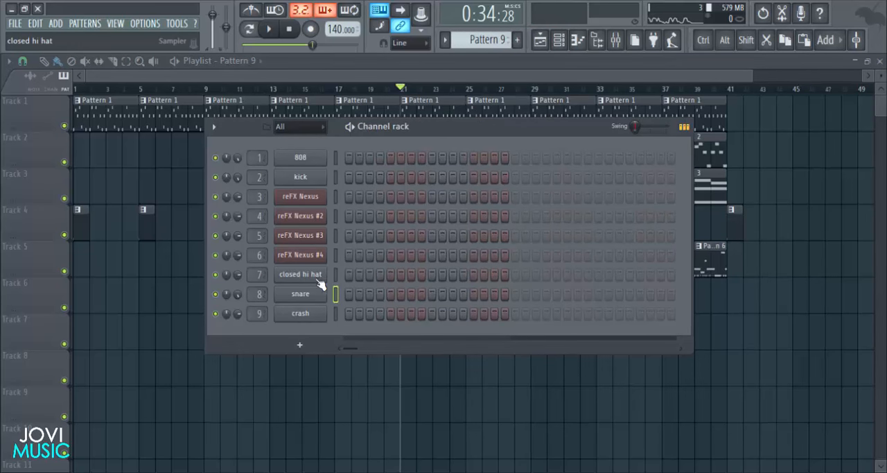
pyautogui.rightClick(337, 163)
pyautogui.click(354, 158)
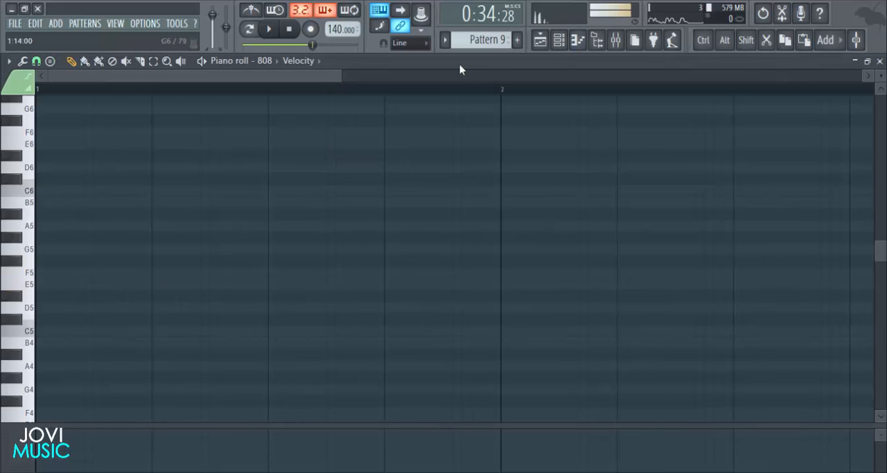
# - Add an 808 hit on step 1 of Pattern 9, raise it to E5 in the piano roll and play it back
pyautogui.click(559, 40)
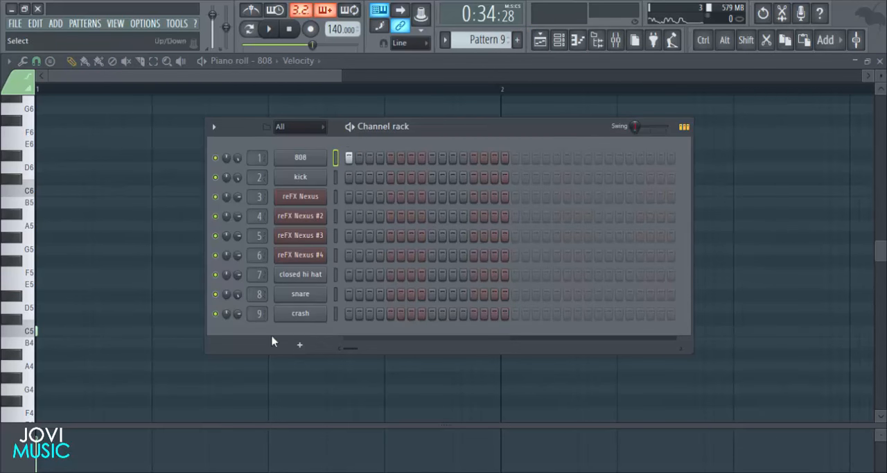
pyautogui.rightClick(190, 366)
pyautogui.press('space')
pyautogui.scroll(-2, 174, 336)
pyautogui.press('space')
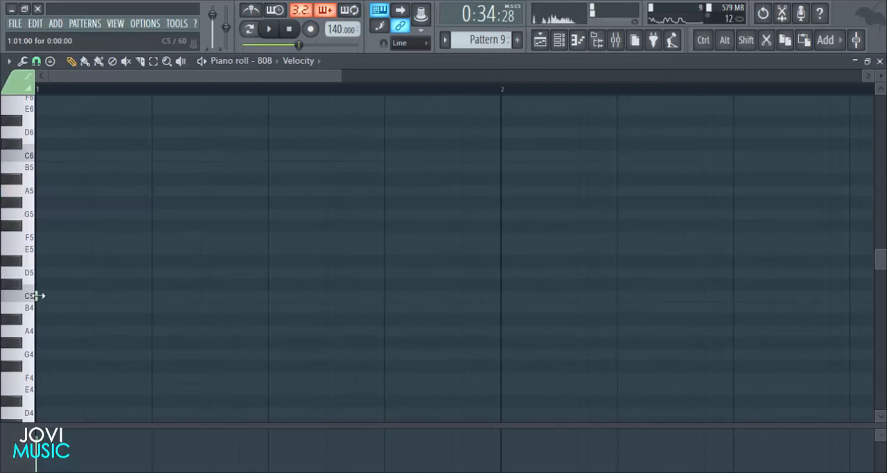
pyautogui.click(33, 296)
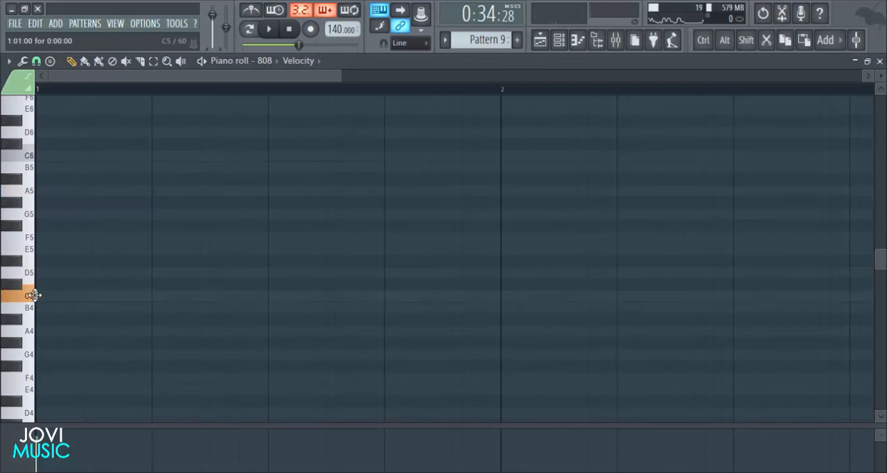
pyautogui.moveTo(35, 296); pyautogui.dragTo(20, 257)
pyautogui.press('space')
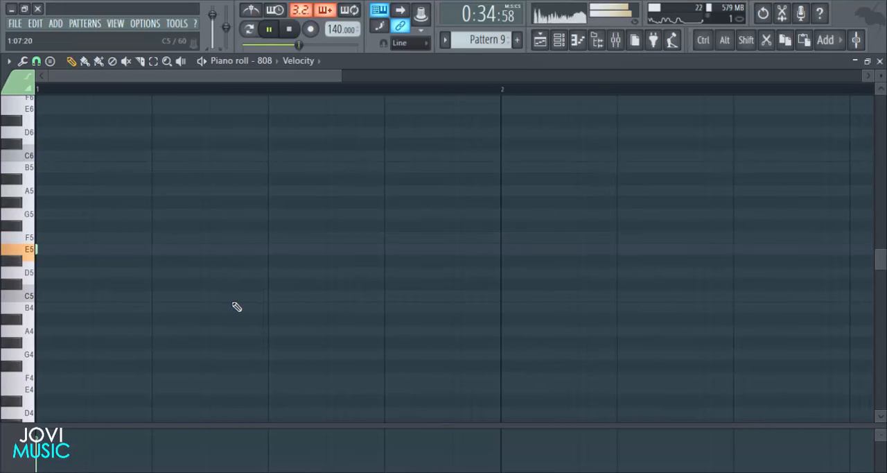
pyautogui.press('space')
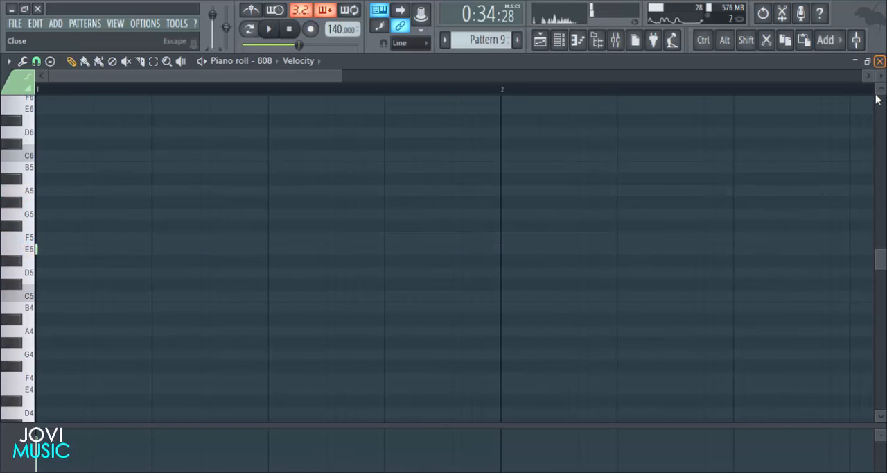
# - Place a Pattern 9 clip at bar 29 on Track 6, move the song position there and reopen its 808 piano roll
pyautogui.click(880, 61)
pyautogui.press('F6')
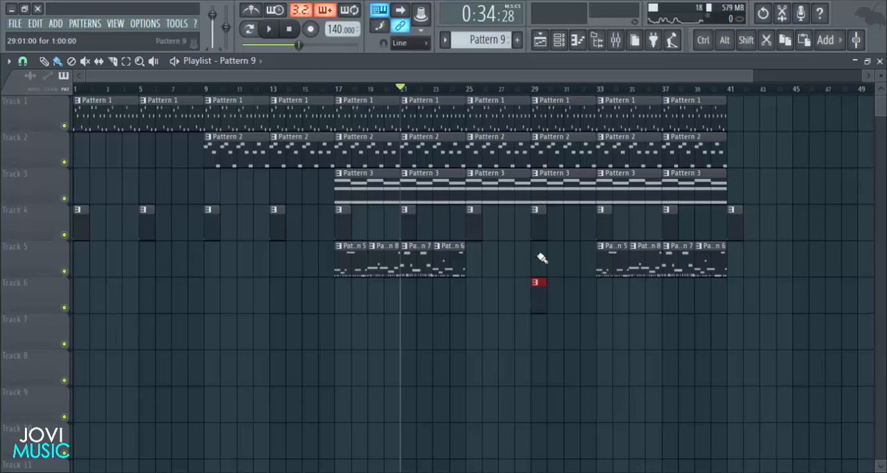
pyautogui.click(535, 91)
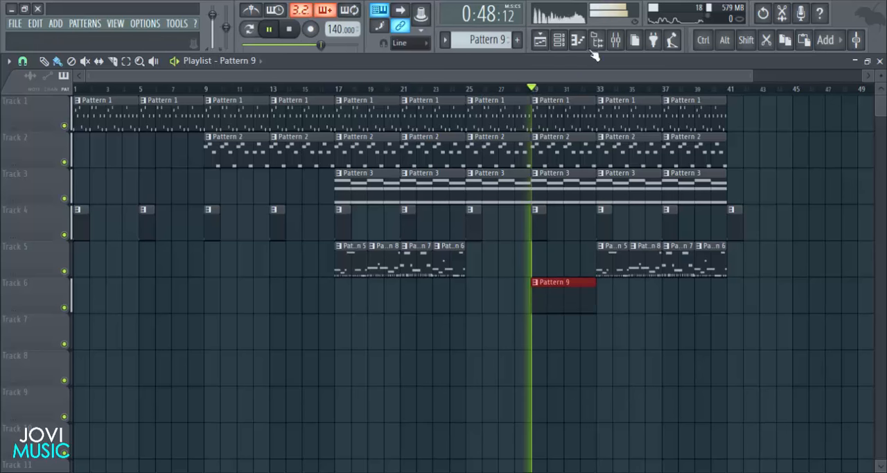
pyautogui.doubleClick(539, 309)
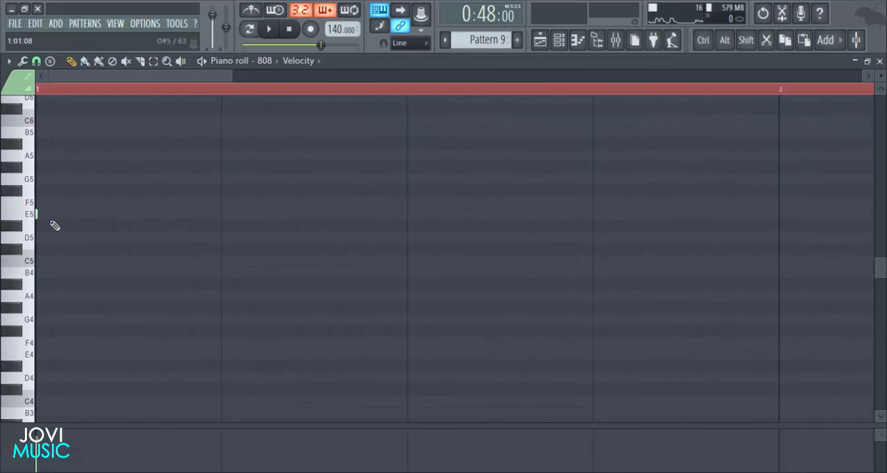
# - Add a short E5 808 note on step 7 of bar 1 in Pattern 9 and play it back
pyautogui.click(36, 214)
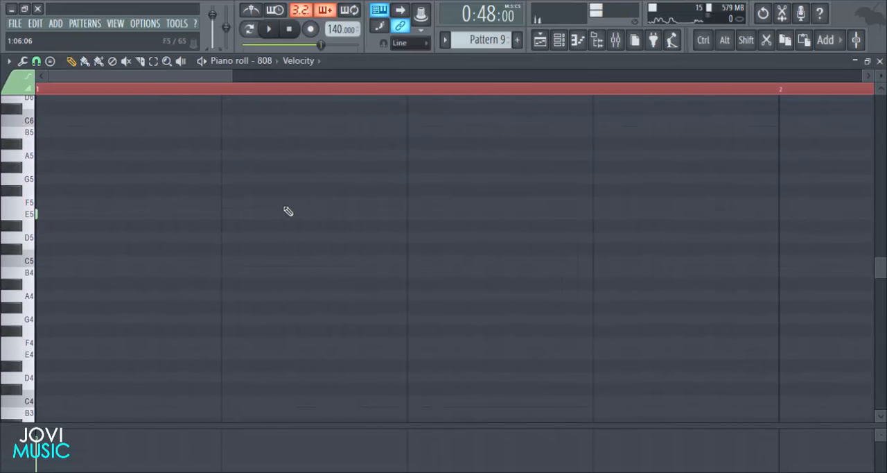
pyautogui.click(37, 62)
pyautogui.click(48, 182)
pyautogui.press('space')
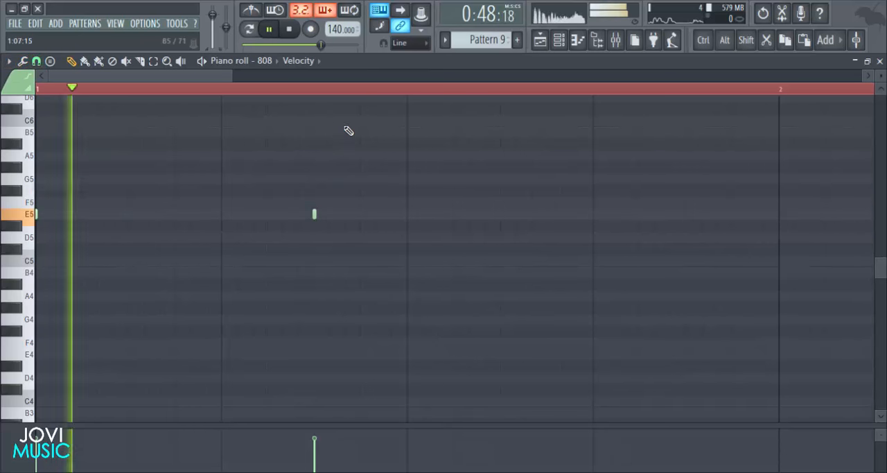
pyautogui.press('space')
pyautogui.scroll(-3, 422, 139)
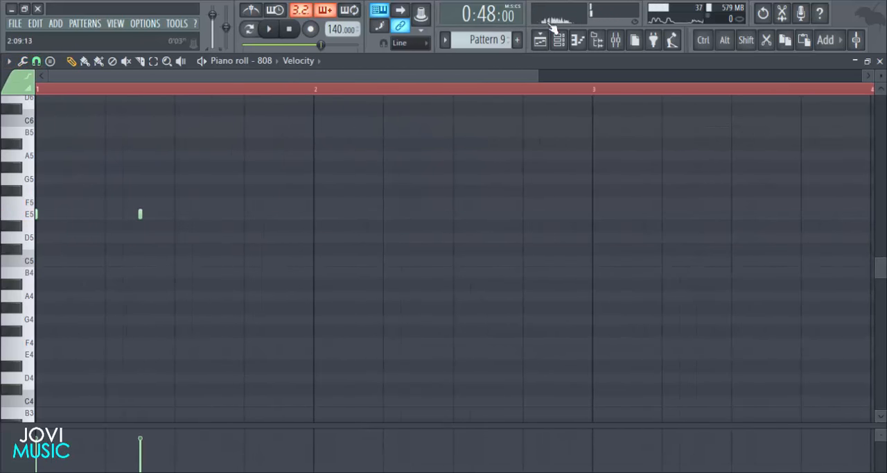
# - Toggle the 808 channel's Cut itself option and play back the two notes
pyautogui.click(557, 43)
pyautogui.rightClick(294, 160)
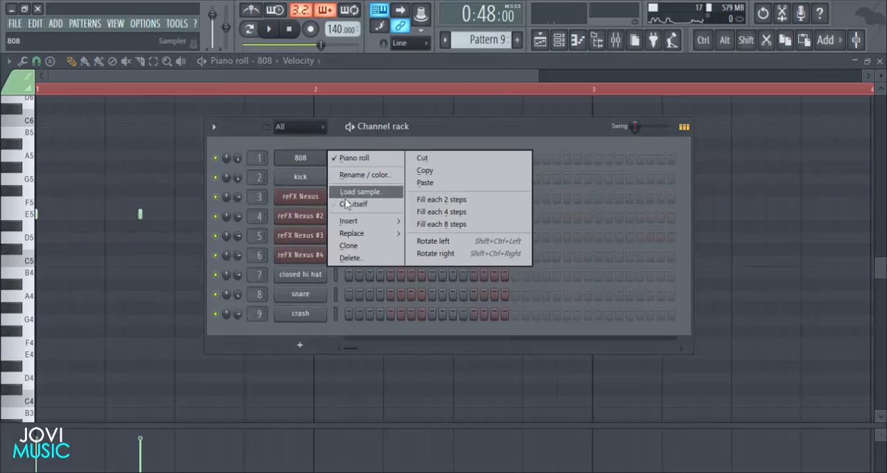
pyautogui.click(351, 204)
pyautogui.rightClick(753, 193)
pyautogui.press('space')
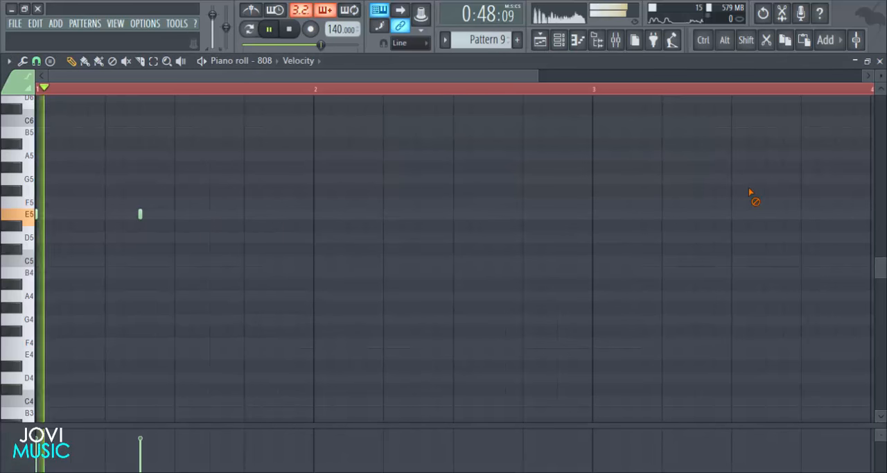
pyautogui.press('space')
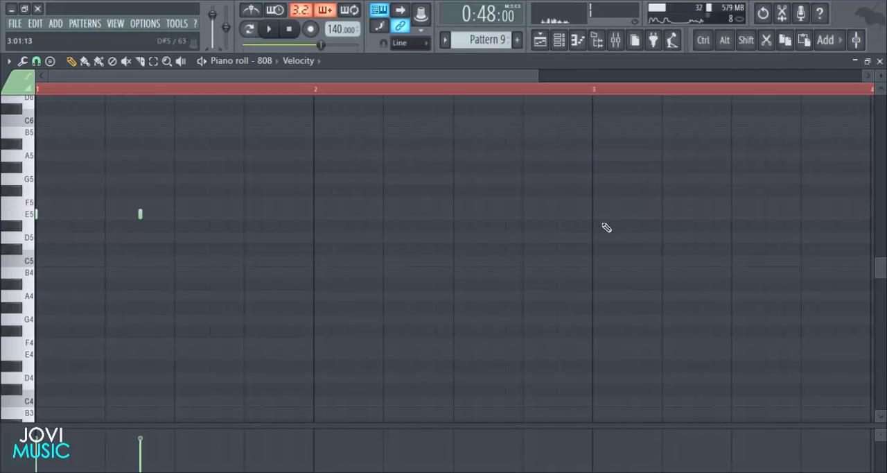
# - Add an E5 808 note on step 13 of bar 1, extend it to the end of the bar and play it back
pyautogui.press('space')
pyautogui.press('space')
pyautogui.click(244, 215)
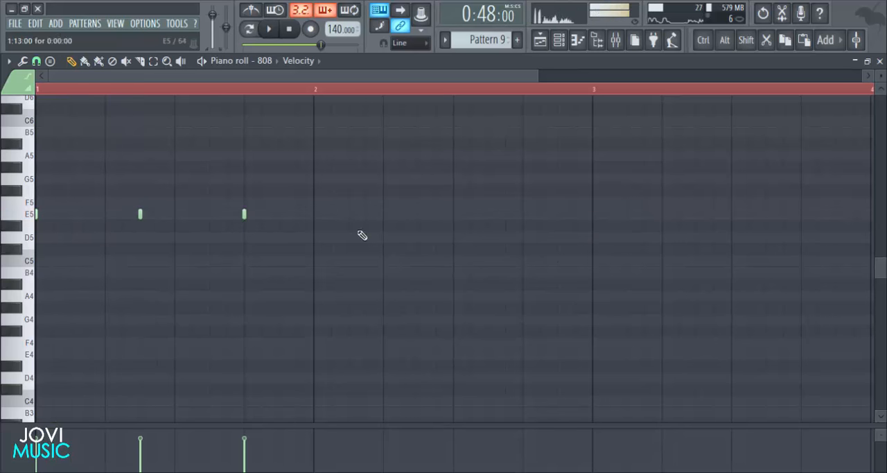
pyautogui.press('space')
pyautogui.press('space')
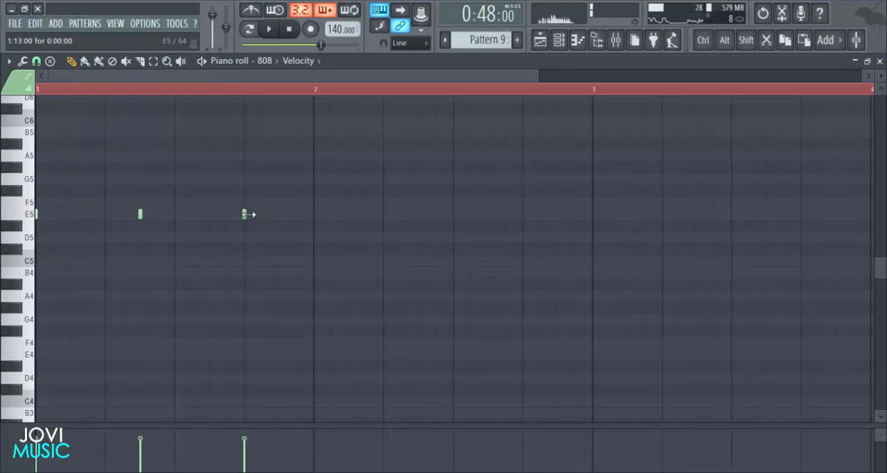
pyautogui.press('space')
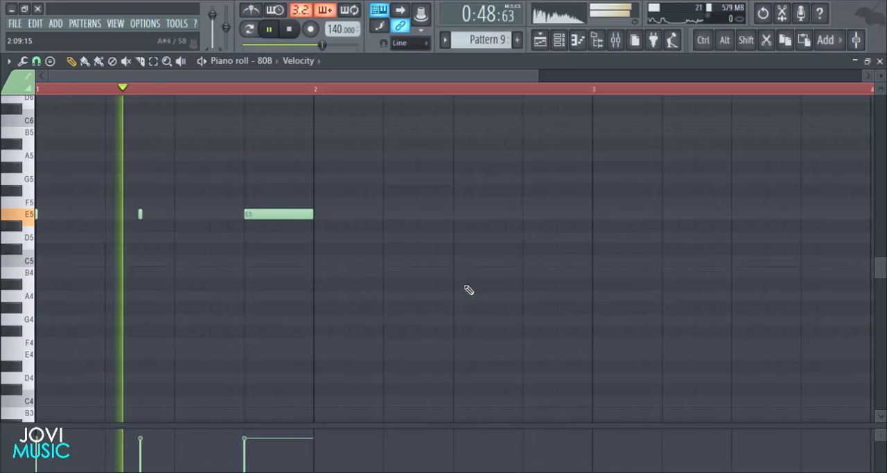
pyautogui.press('space')
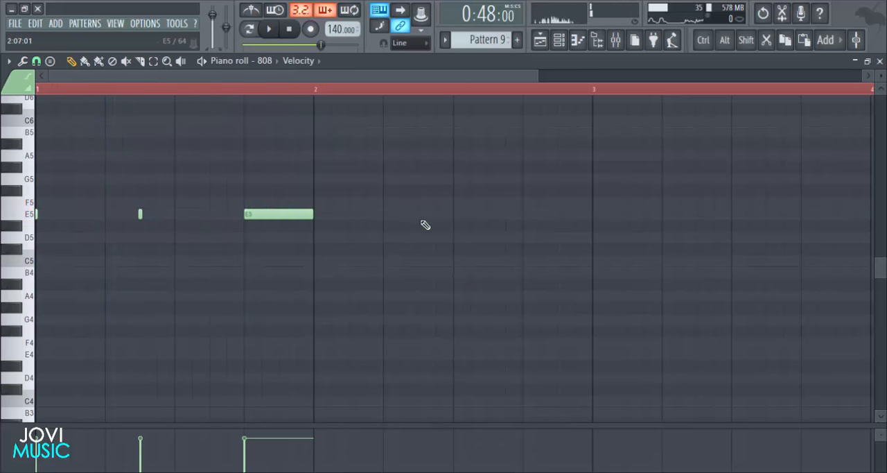
# - Add short 808 notes in bar 2, B5 on step 3 and E5 on steps 5 and 11, and play them back
pyautogui.click(350, 156)
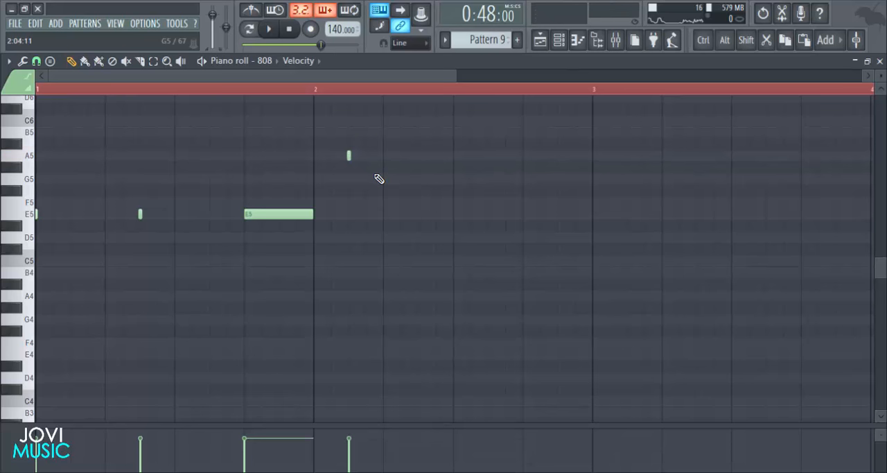
pyautogui.moveTo(349, 155); pyautogui.dragTo(349, 134)
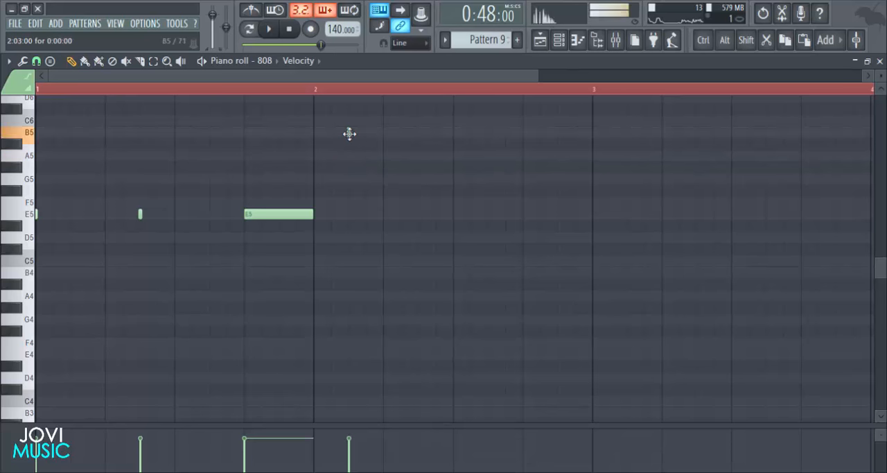
pyautogui.click(384, 215)
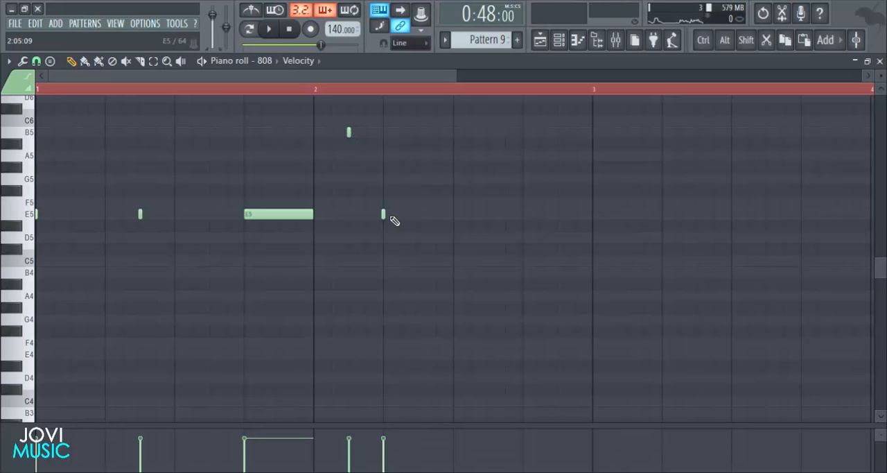
pyautogui.click(486, 203)
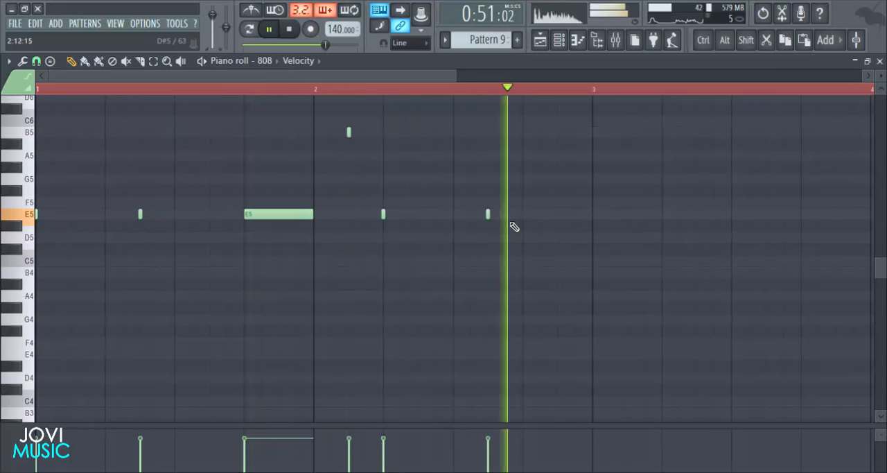
pyautogui.press('space')
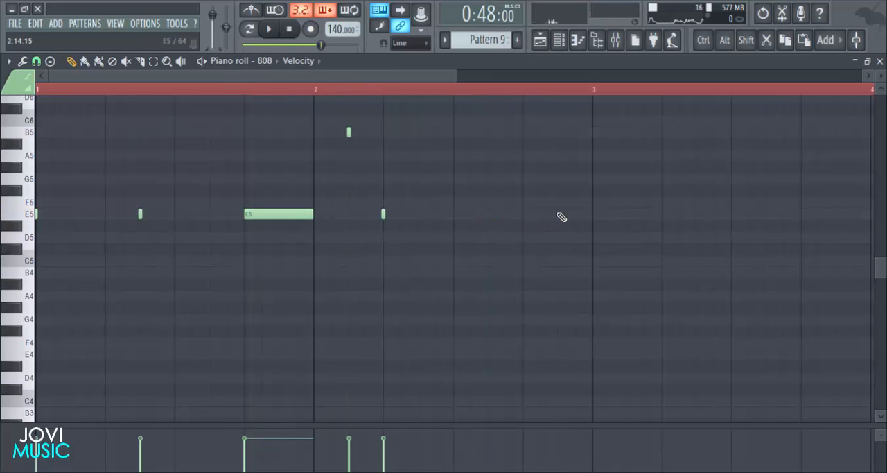
# - Replace the E5 note on step 11 of bar 2 with one on step 15, add C5 at the start of bar 3, and start playback
pyautogui.click(558, 213)
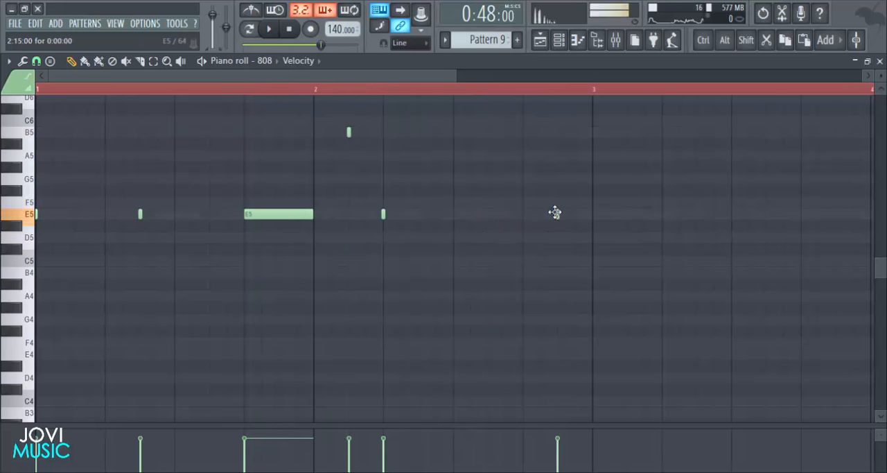
pyautogui.click(593, 261)
pyautogui.press('space')
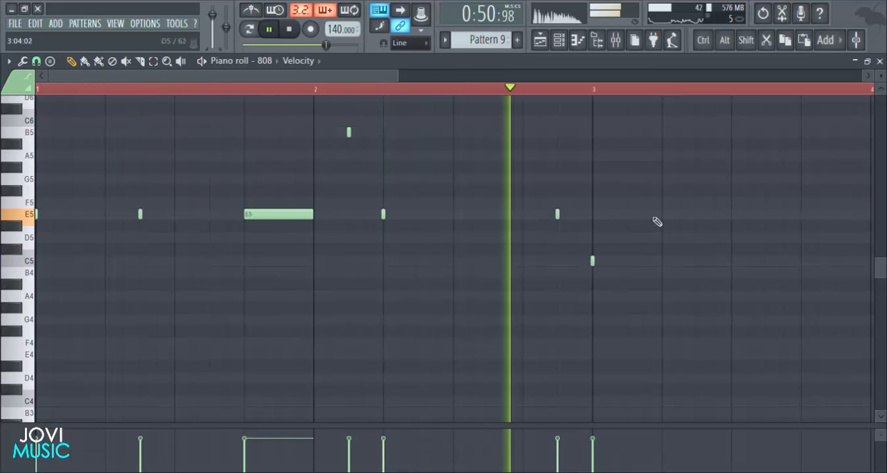
# - Play back the 808 line from the start several times
pyautogui.press('space')
pyautogui.press('space')
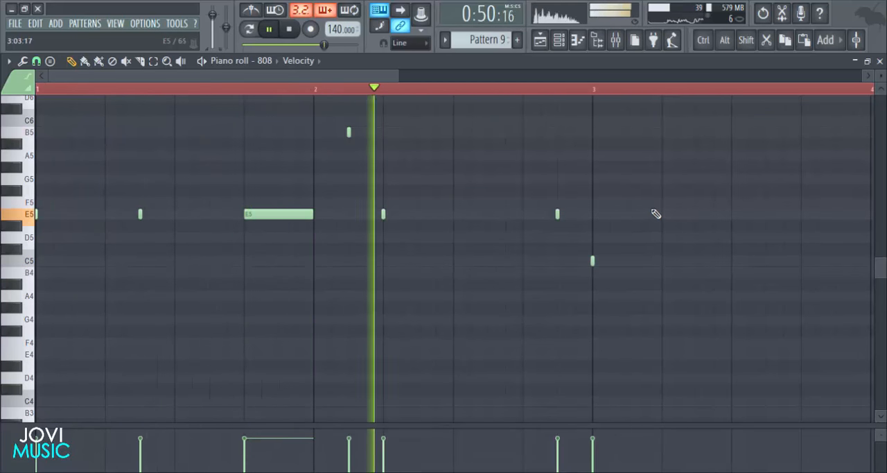
pyautogui.press('space')
pyautogui.scroll(-1, 614, 93)
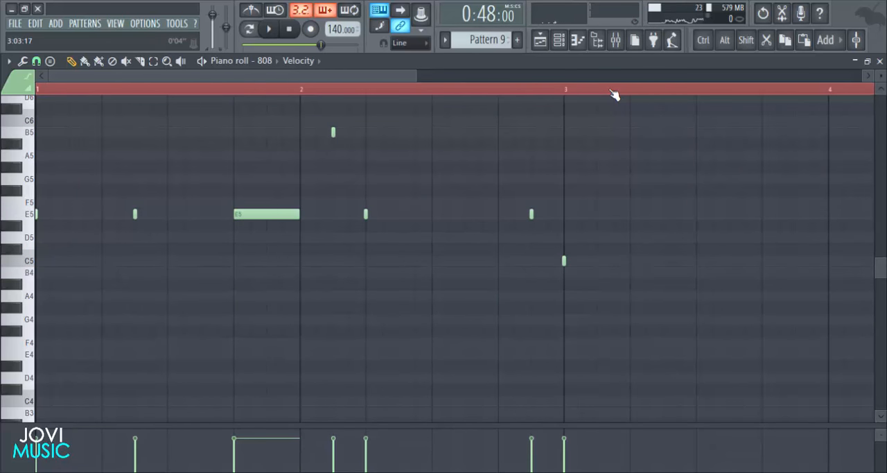
pyautogui.press('space')
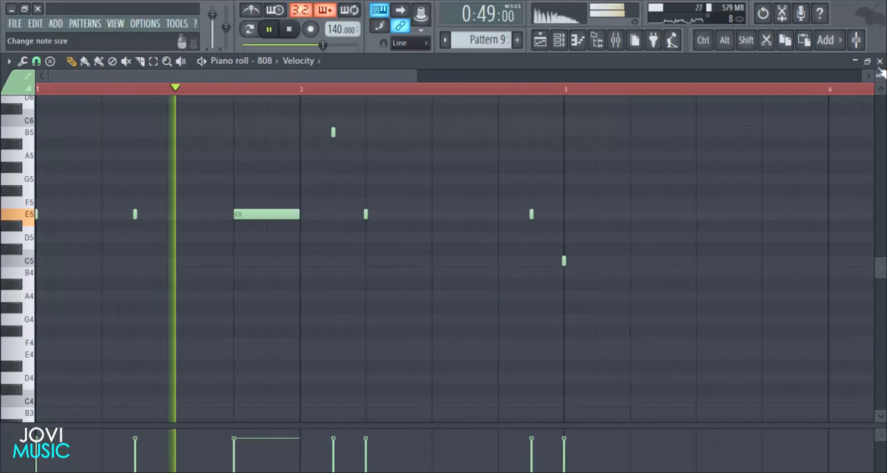
# - Close the piano roll and add snare hits on steps 9 and 25 of Pattern 9 in the Channel rack during playback
pyautogui.press('Escape')
pyautogui.press('space')
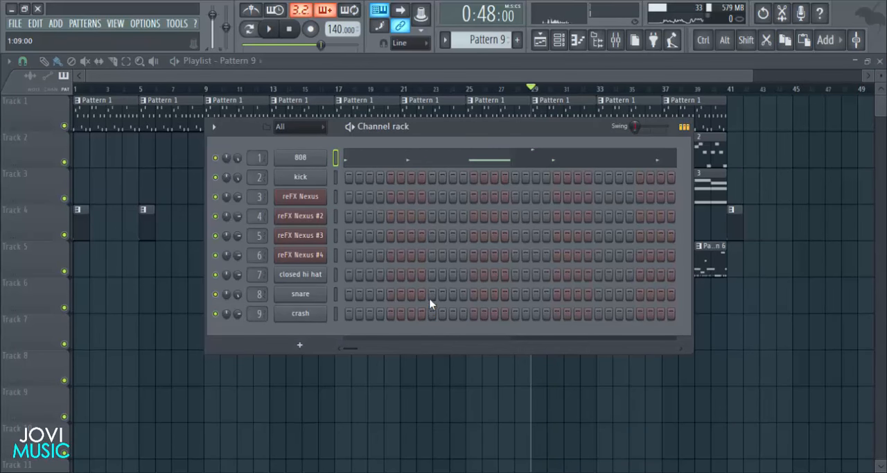
pyautogui.click(435, 297)
pyautogui.press('space')
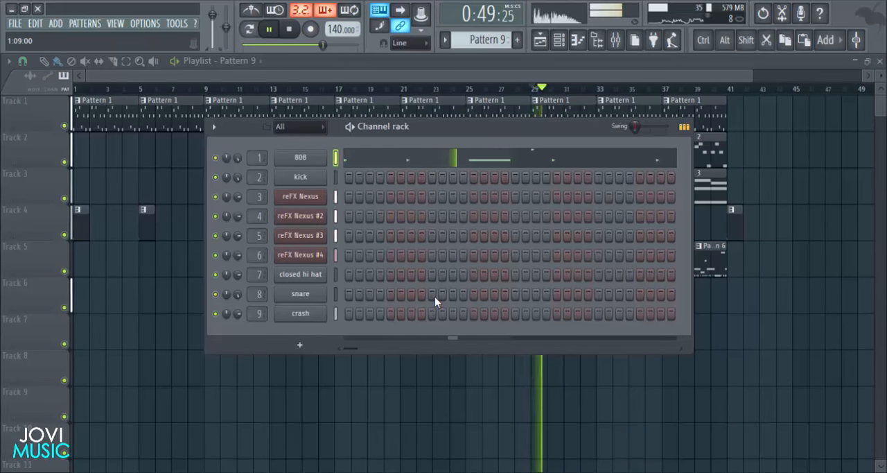
pyautogui.click(598, 294)
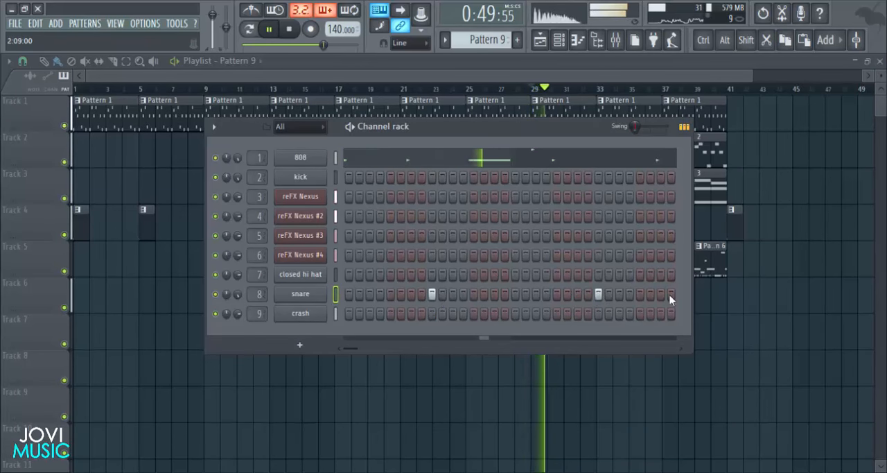
pyautogui.moveTo(561, 136); pyautogui.dragTo(538, 140)
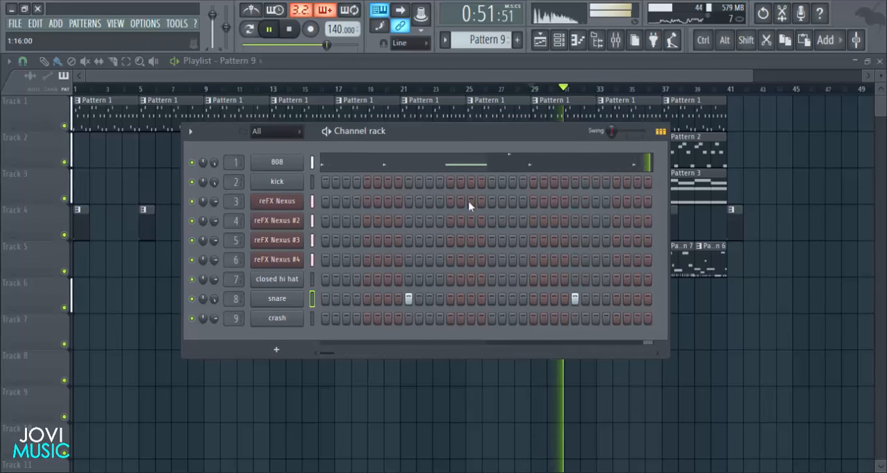
# - Reopen the 808 piano roll and play the line back together with the snare hits
pyautogui.click(470, 167)
pyautogui.scroll(-3, 531, 93)
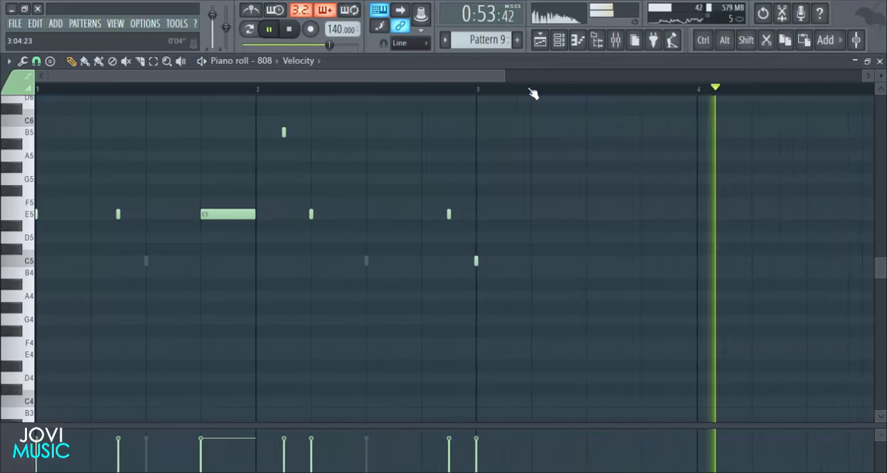
pyautogui.press('space')
pyautogui.press('space')
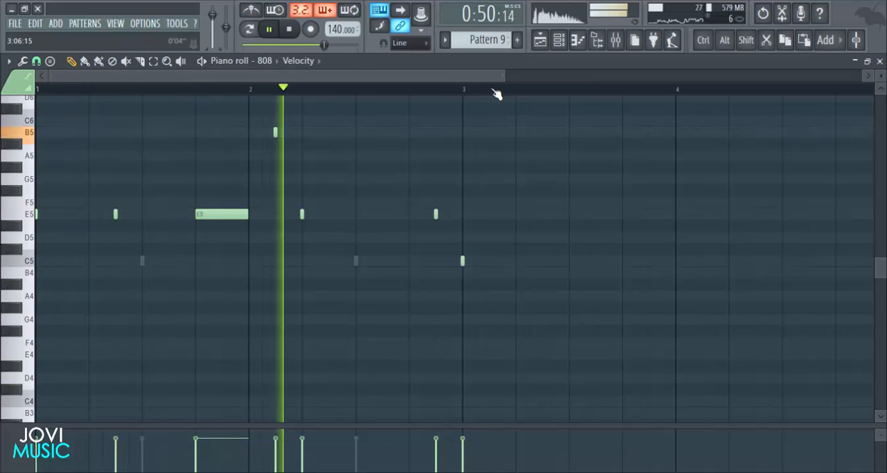
pyautogui.press('space')
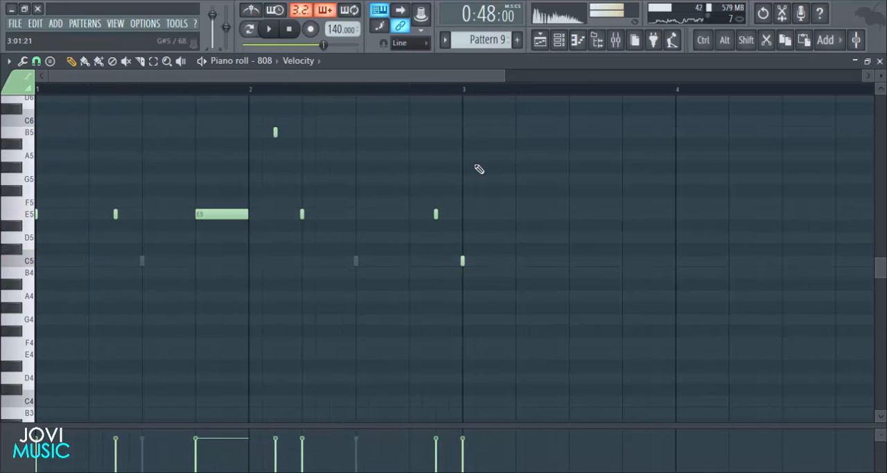
# - Move the last two 808 notes two steps earlier, E5 to step 13 and C5 to step 15 of bar 2, and start playback
pyautogui.moveTo(492, 184); pyautogui.dragTo(434, 280)
pyautogui.moveTo(434, 217); pyautogui.dragTo(422, 220)
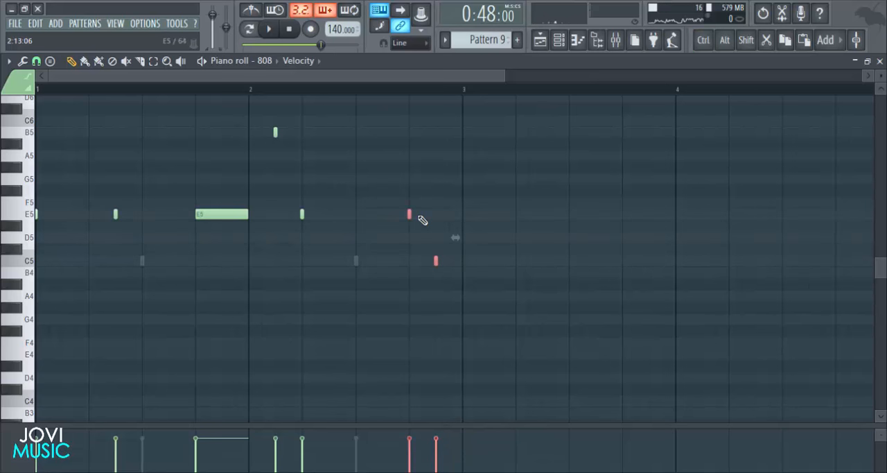
pyautogui.click(541, 279)
pyautogui.press('space')
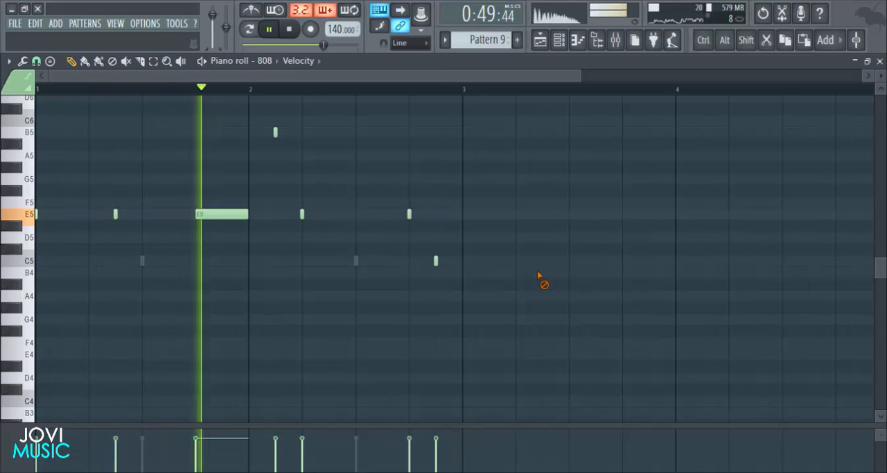
# - Shift the same E5 and C5 notes to steps 11 and 13 of bar 2 and play the line back
pyautogui.moveTo(447, 198); pyautogui.dragTo(408, 276)
pyautogui.press('space')
pyautogui.moveTo(408, 213); pyautogui.dragTo(384, 216)
pyautogui.click(593, 241)
pyautogui.press('space')
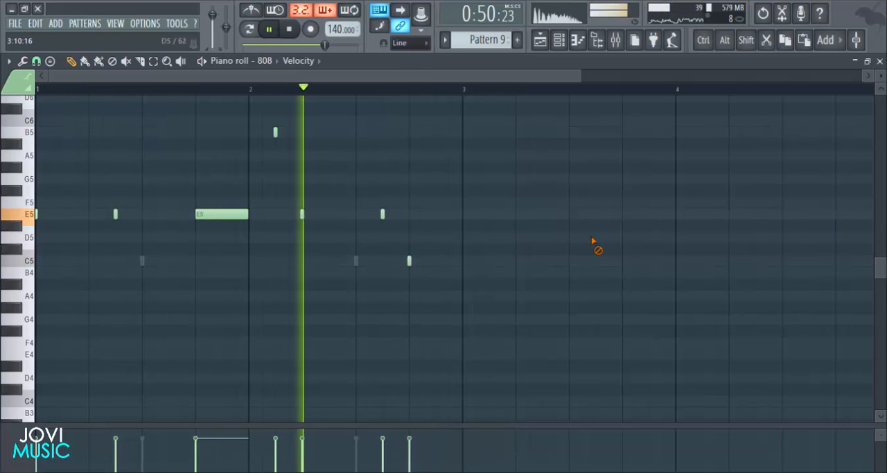
pyautogui.press('space')
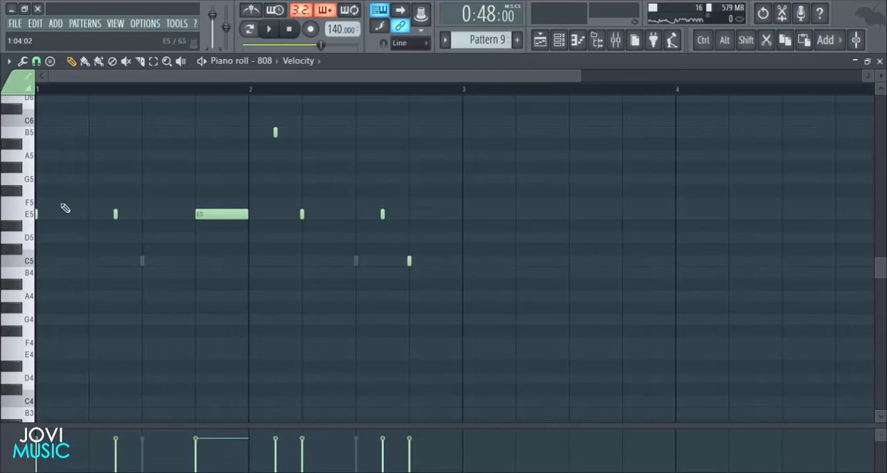
# - Add an E5 808 note at the start of bar 3, size it to six steps long and play it back
pyautogui.click(33, 216)
pyautogui.click(463, 214)
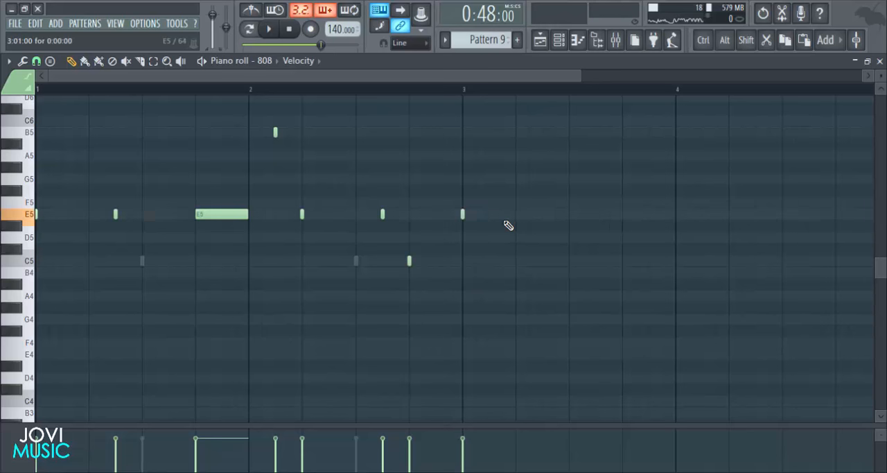
pyautogui.moveTo(465, 216); pyautogui.dragTo(707, 208)
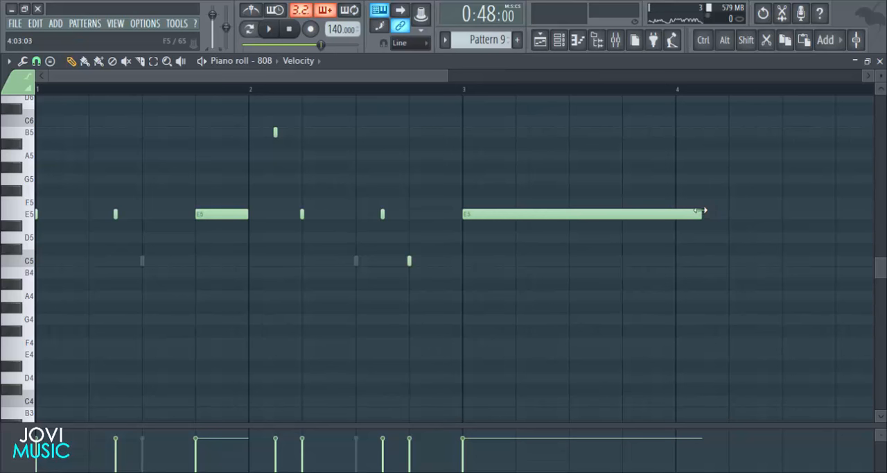
pyautogui.press('space')
pyautogui.moveTo(702, 210); pyautogui.dragTo(542, 212)
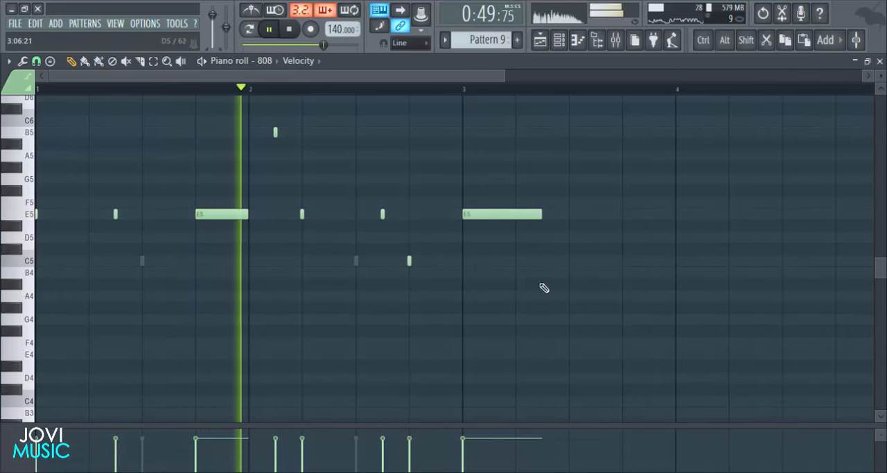
pyautogui.press('space')
# - Add a six-step C5 note below the E5 at the start of bar 3, make it a slide note and start playback
pyautogui.click(471, 261)
pyautogui.doubleClick(485, 260)
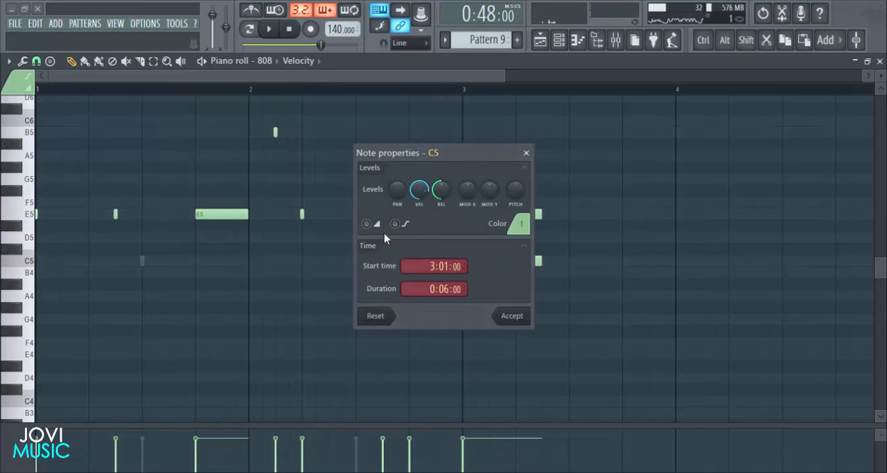
pyautogui.click(511, 316)
pyautogui.press('space')
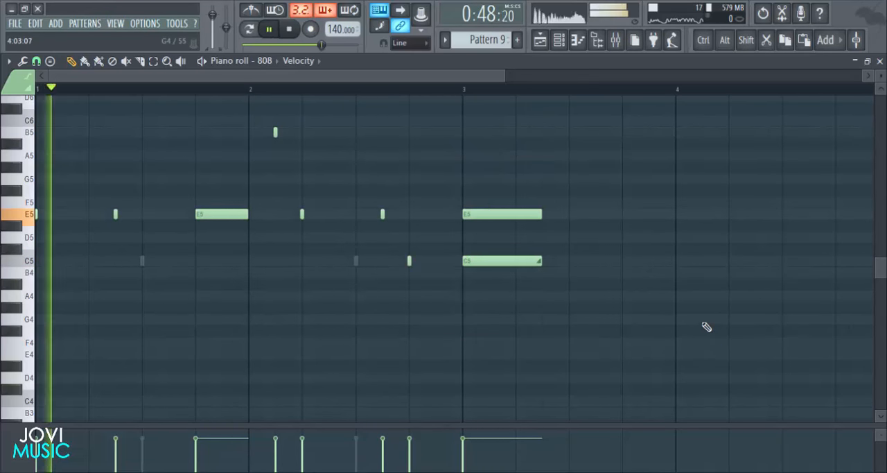
# - Add an E5 note two steps long on step 9 of bar 3 and play the line back
pyautogui.click(571, 214)
pyautogui.moveTo(649, 215); pyautogui.dragTo(595, 215)
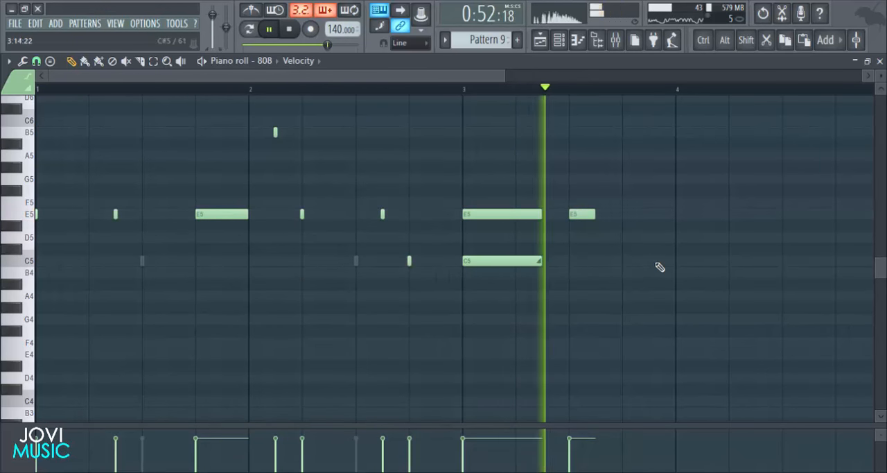
pyautogui.press('space')
pyautogui.press('space')
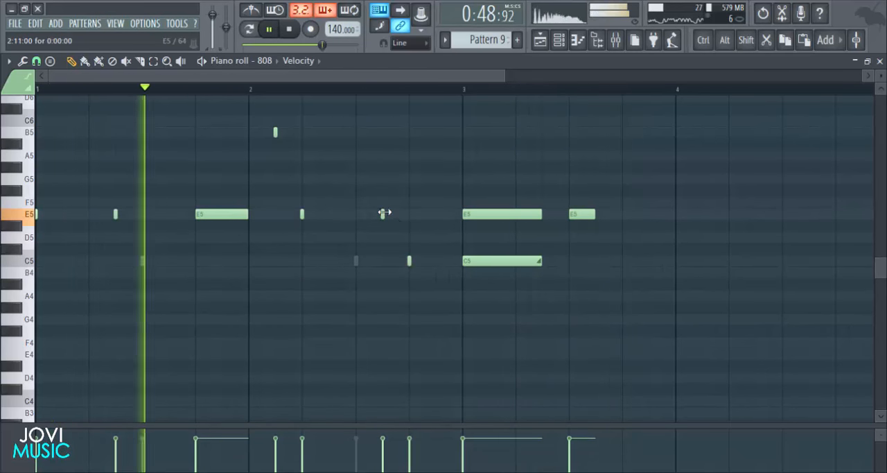
# - Add short E5 notes on step 13 of bar 3 and at the start of bar 4 during playback
pyautogui.click(622, 217)
pyautogui.click(683, 217)
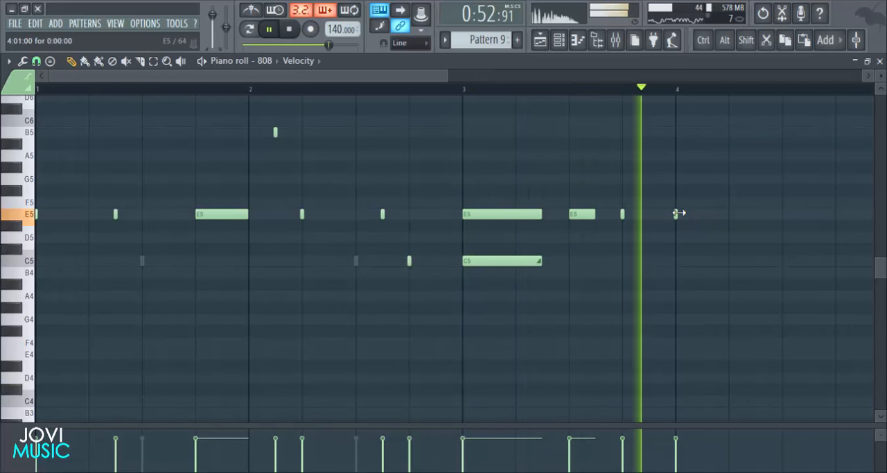
pyautogui.press('space')
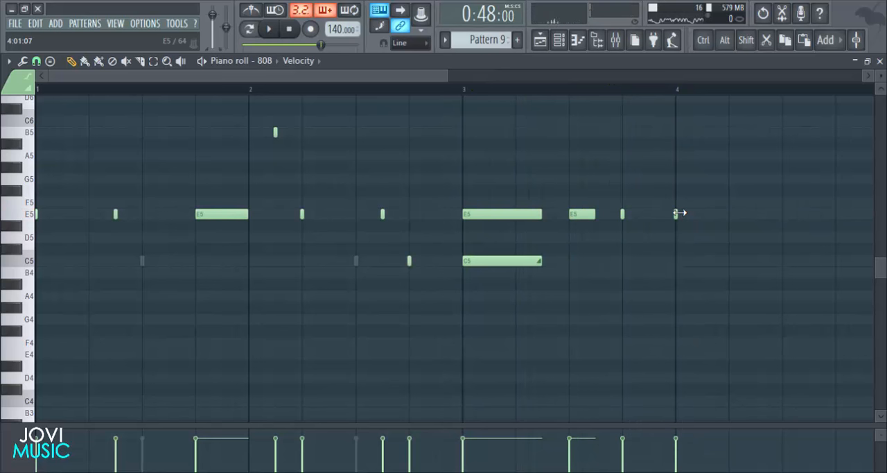
# - Copy the two snare hits to step 5 of bars 3 and 4, and play them back with the 808 line
pyautogui.doubleClick(356, 262)
pyautogui.moveTo(406, 220); pyautogui.dragTo(131, 323)
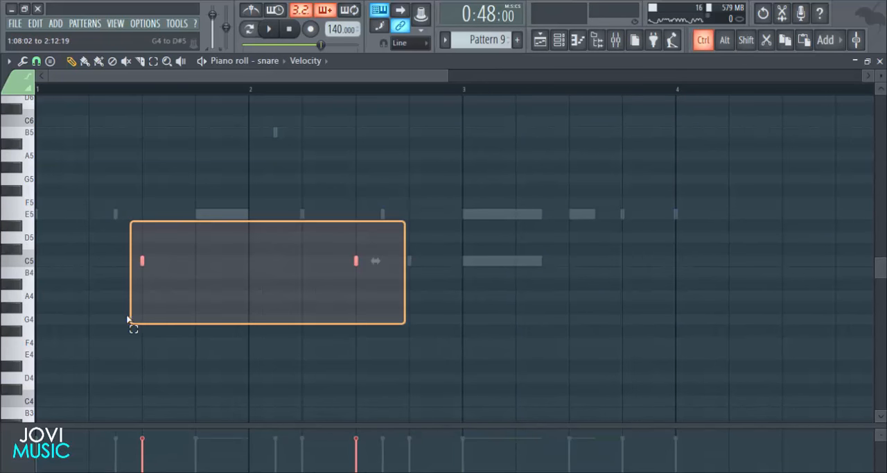
pyautogui.moveTo(145, 264)
pyautogui.mouseDown()
pyautogui.moveTo(527, 283)
pyautogui.moveTo(520, 281)
pyautogui.mouseUp()
pyautogui.hotkey('ctrl', 'd')
pyautogui.doubleClick(587, 216)
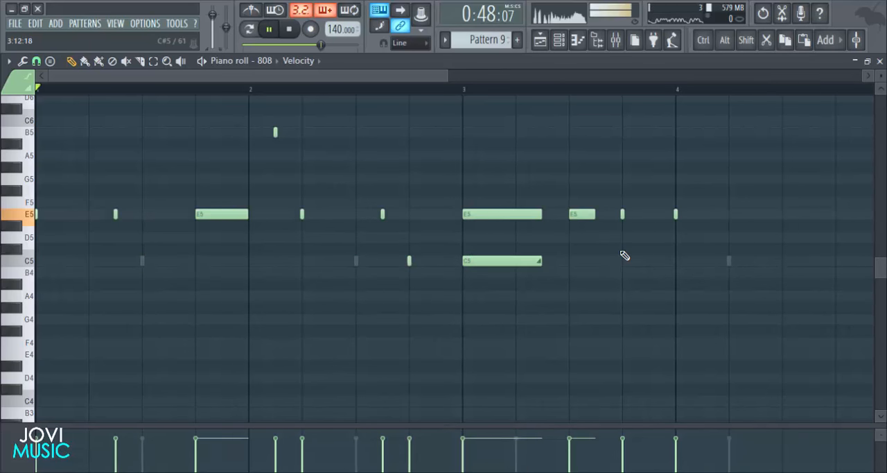
pyautogui.press('space')
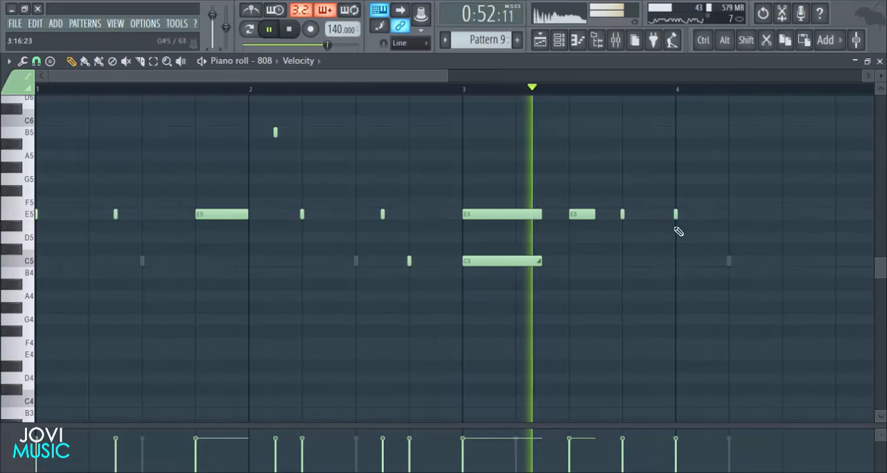
pyautogui.press('space')
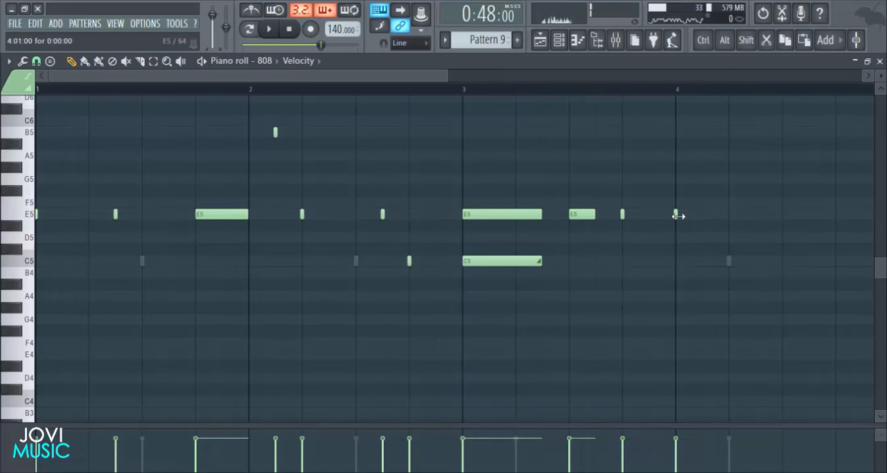
pyautogui.press('space')
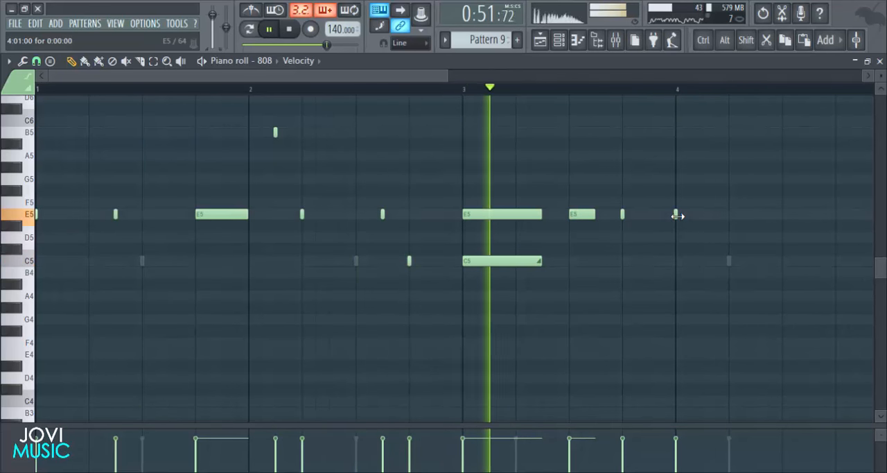
pyautogui.press('space')
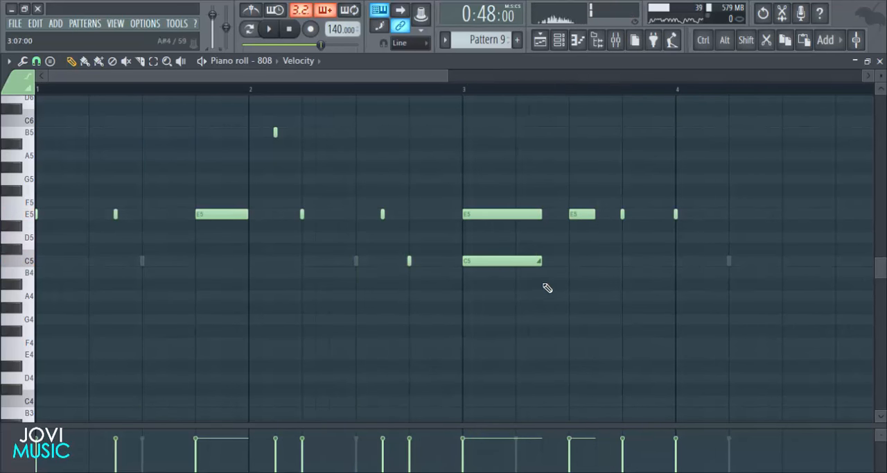
# - Move the two copied snare hits to step 9 of bars 3 and 4, return to the 808 notes and start playback
pyautogui.doubleClick(357, 262)
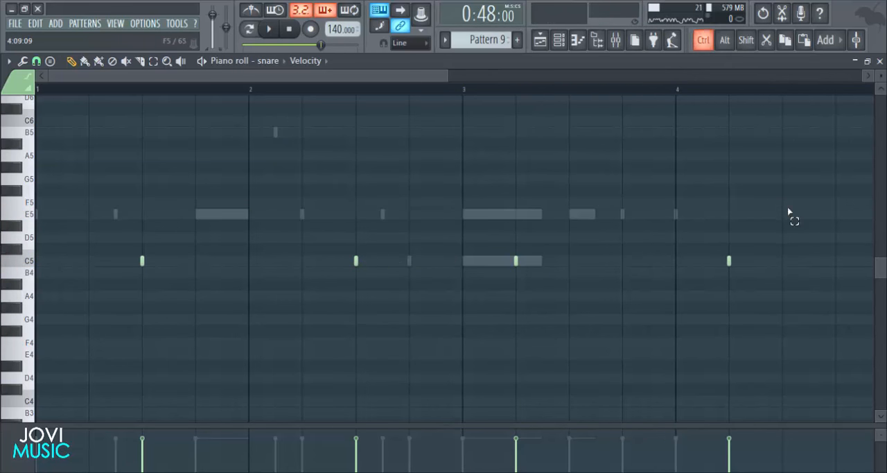
pyautogui.moveTo(789, 212); pyautogui.dragTo(496, 327)
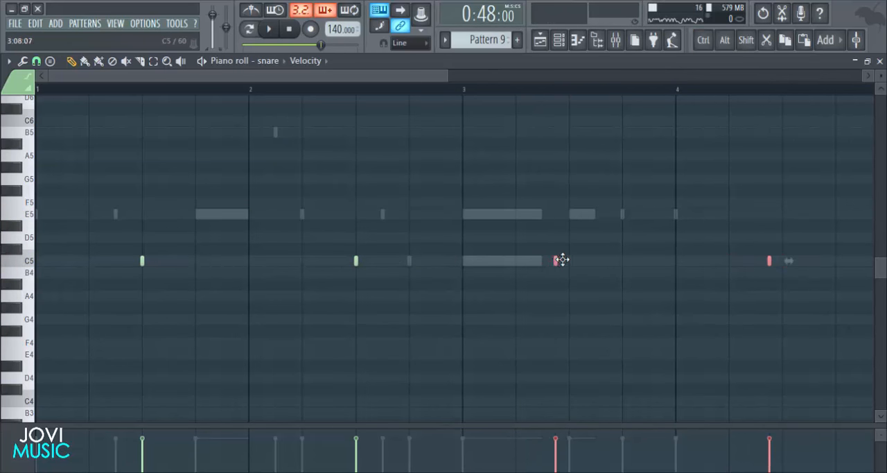
pyautogui.doubleClick(535, 266)
pyautogui.press('space')
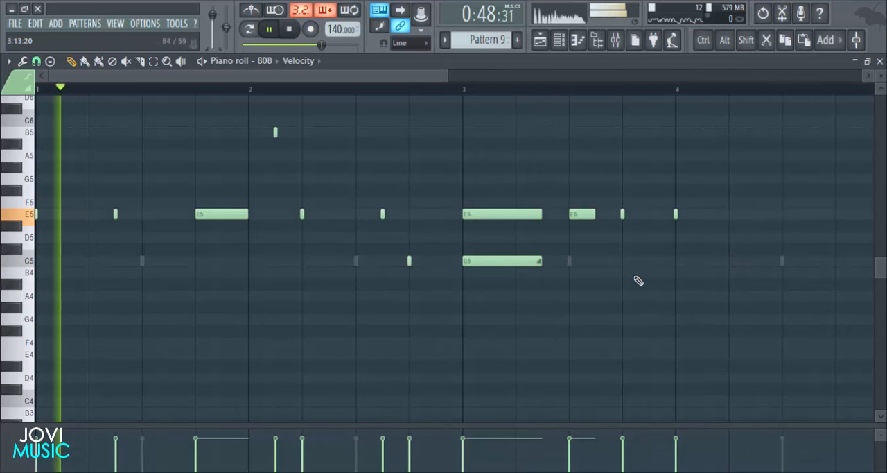
# - Lengthen the E5 note at the start of bar 4 to six steps and play the line back
pyautogui.click(677, 215)
pyautogui.moveTo(680, 216); pyautogui.dragTo(754, 216)
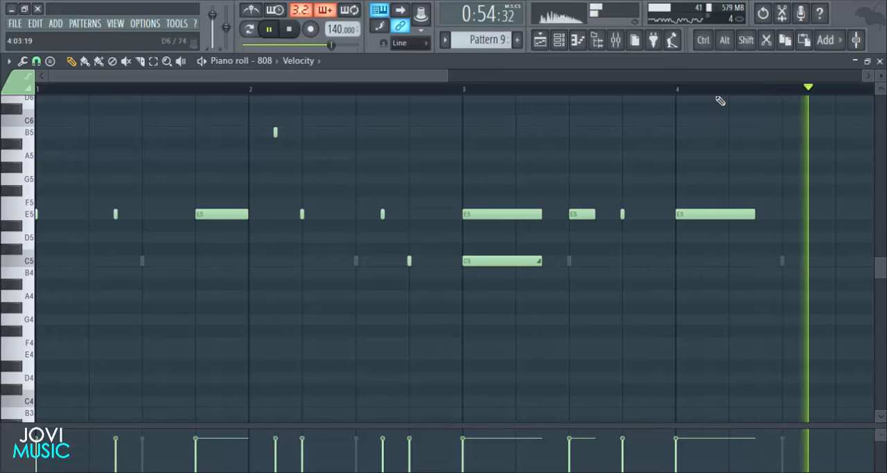
pyautogui.scroll(-3, 723, 95)
pyautogui.press('space')
pyautogui.press('space')
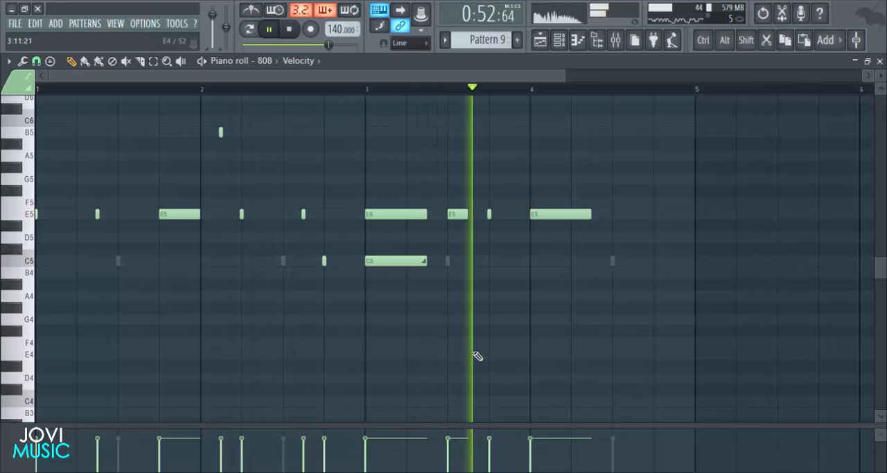
pyautogui.press('space')
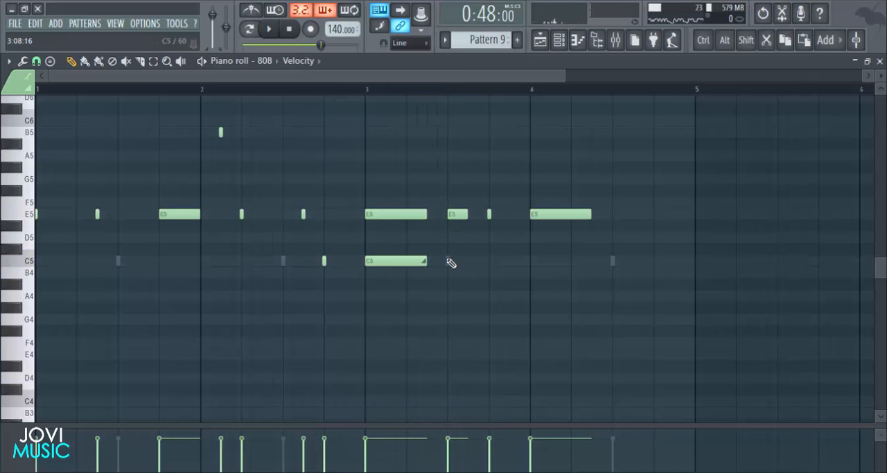
# - Check the snare hits against the 808 line by playing the pattern from the snare and 808 piano rolls
pyautogui.doubleClick(448, 260)
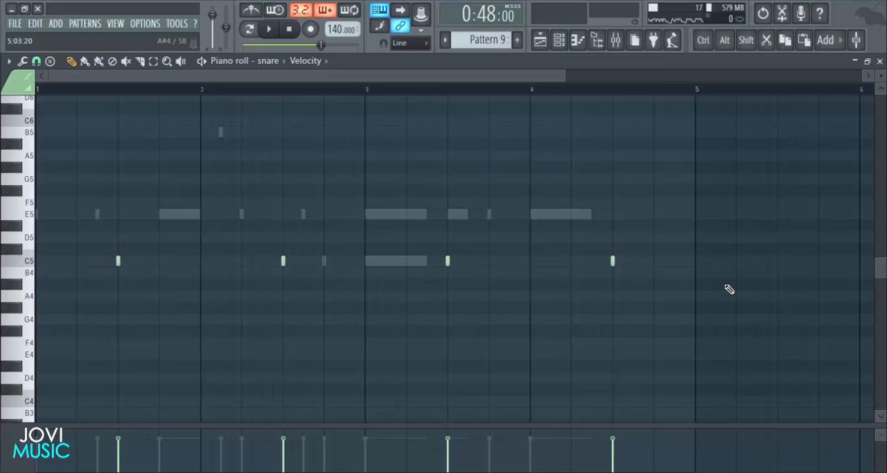
pyautogui.press('space')
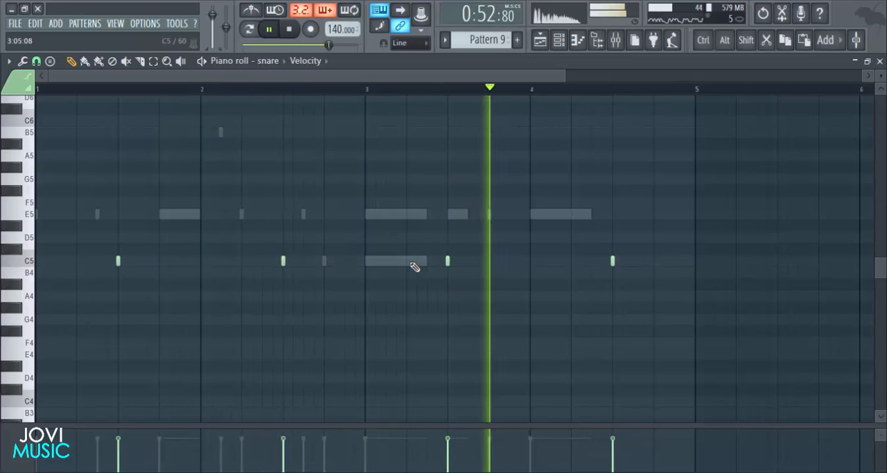
pyautogui.press('space')
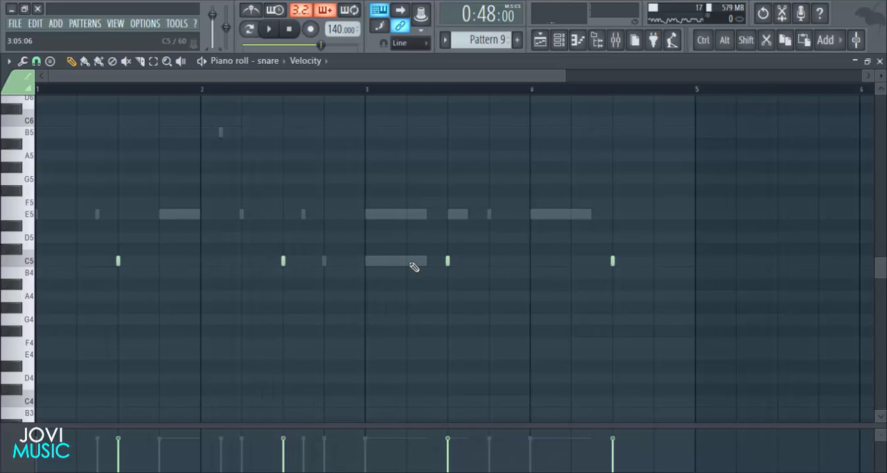
pyautogui.doubleClick(414, 267)
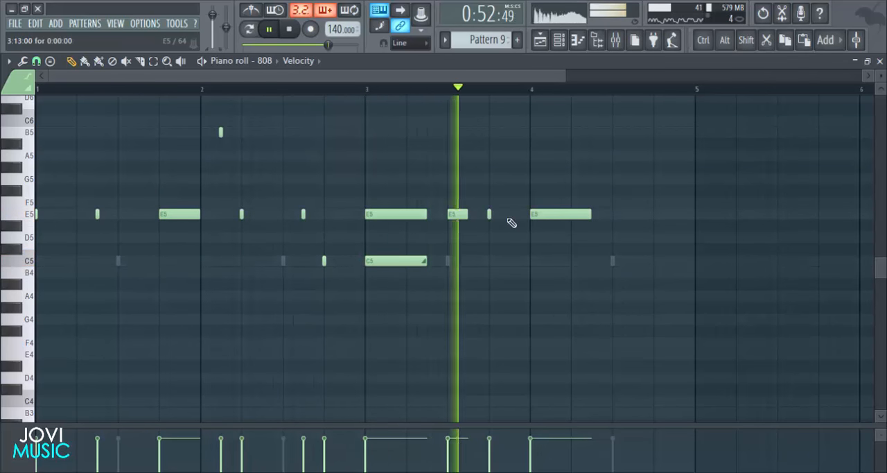
pyautogui.press('space')
# - Lengthen the E5 and C5 slide notes at the start of bar 3 to eight steps and play the line back
pyautogui.moveTo(419, 187); pyautogui.dragTo(421, 275)
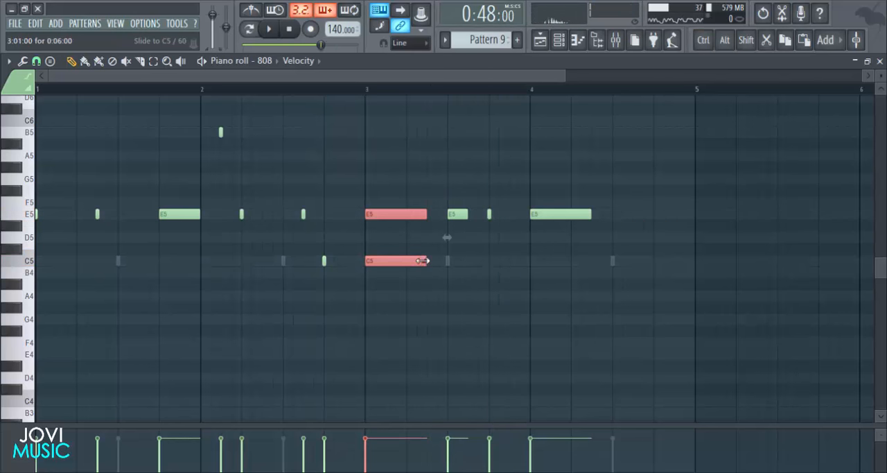
pyautogui.press('space')
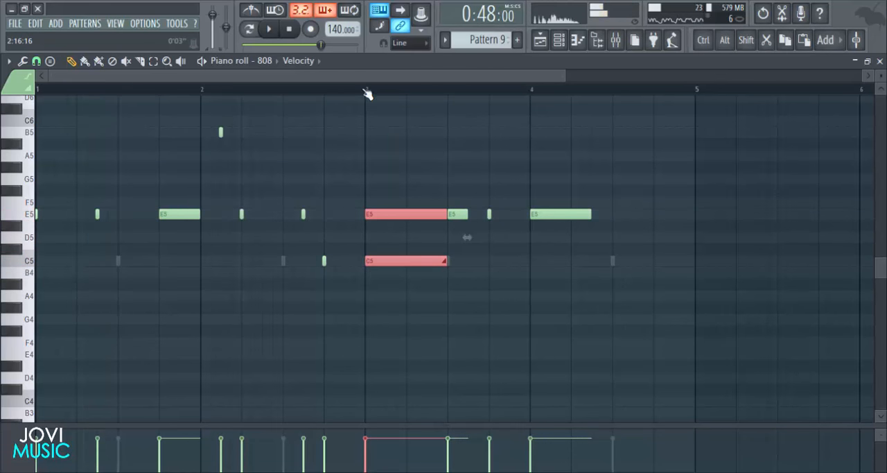
pyautogui.click(367, 90)
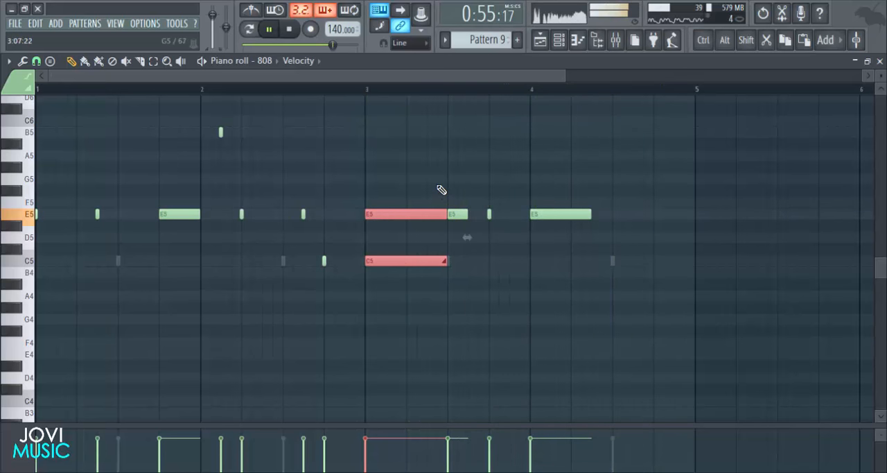
pyautogui.press('space')
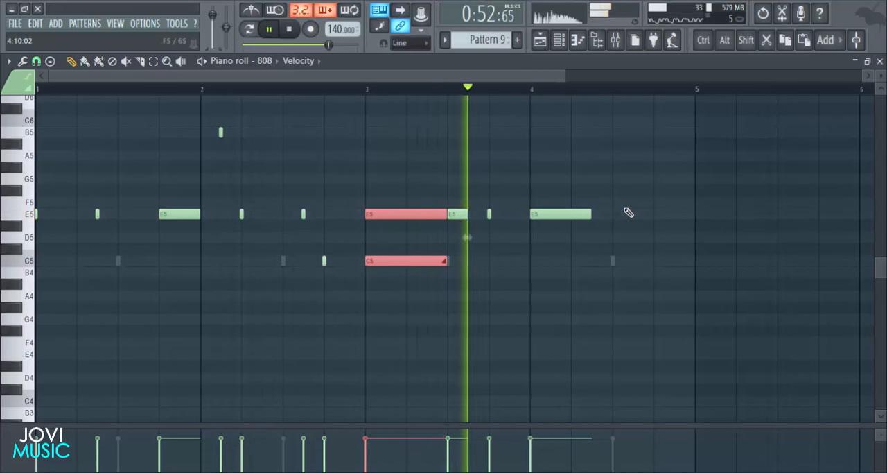
# - Add a short E5 note on step 9 and a short A5 note on step 13 of bar 4
pyautogui.click(615, 219)
pyautogui.rightClick(634, 216)
pyautogui.press('space')
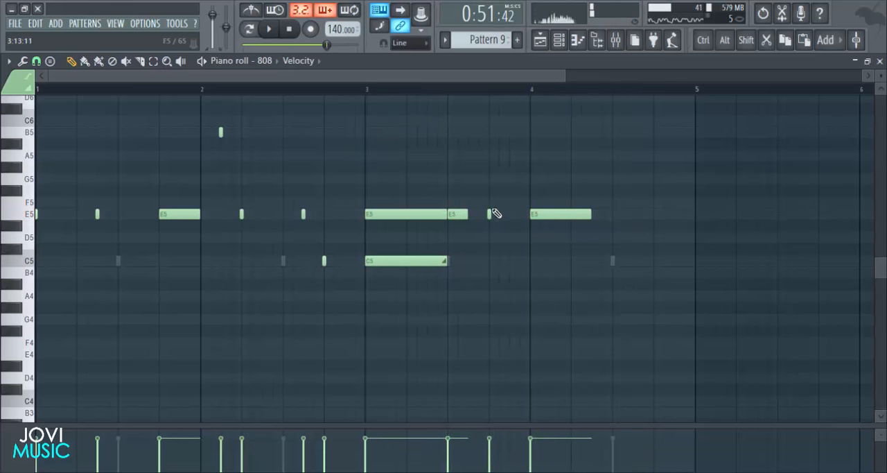
pyautogui.click(617, 219)
pyautogui.press('space')
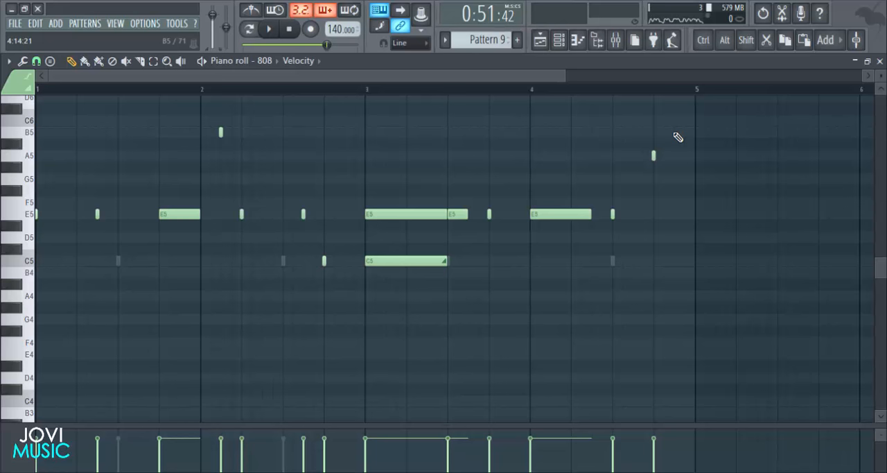
# - Add a short B5 note on step 14 and a two-step E6 note on step 15 of bar 4, and play the line back
pyautogui.click(664, 133)
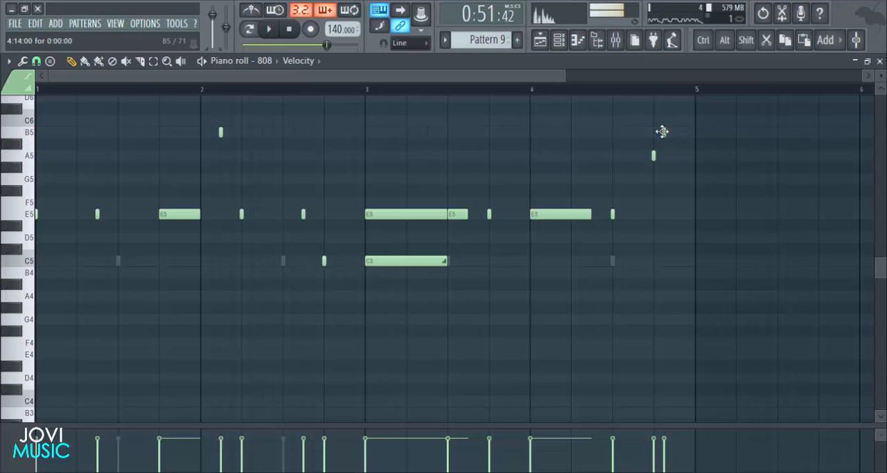
pyautogui.scroll(3, 690, 154)
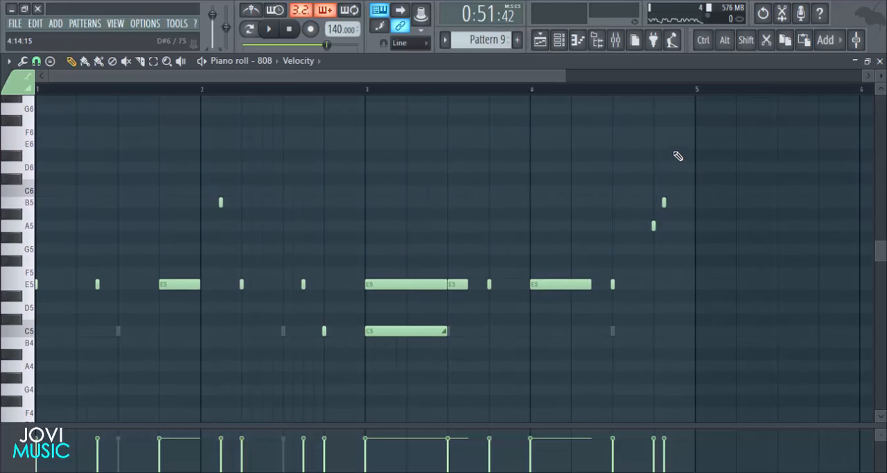
pyautogui.click(673, 143)
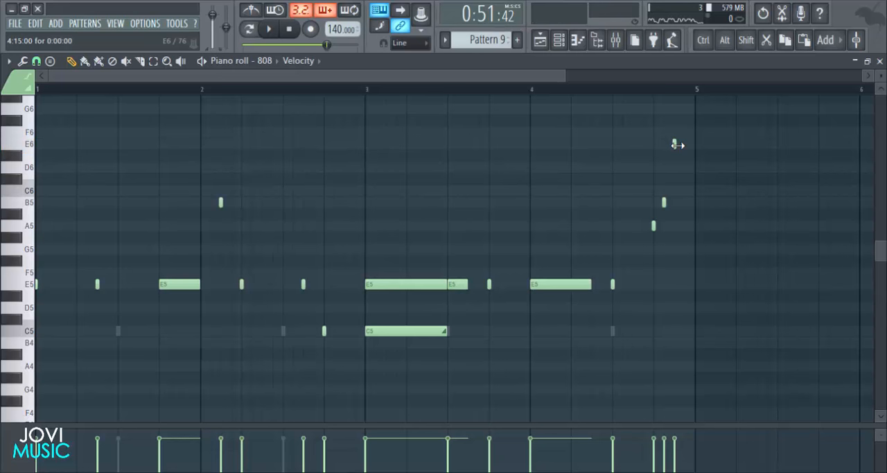
pyautogui.press('space')
pyautogui.scroll(-3, 673, 93)
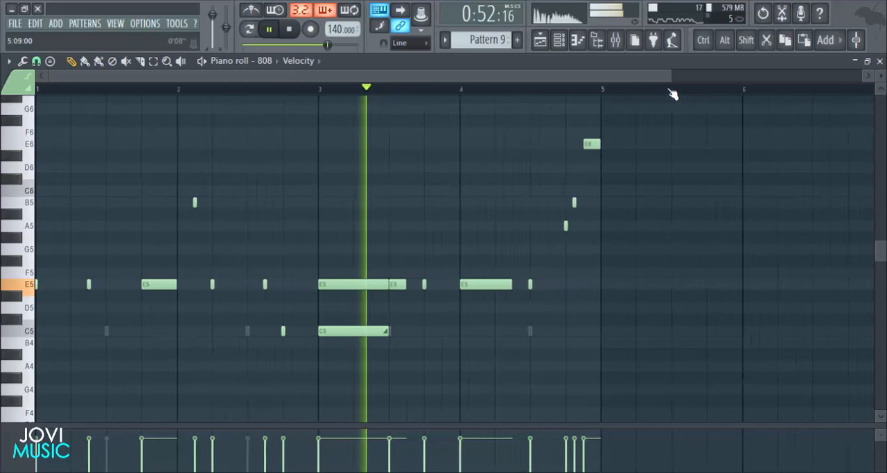
pyautogui.scroll(-5, 881, 115)
pyautogui.scroll(5, 881, 114)
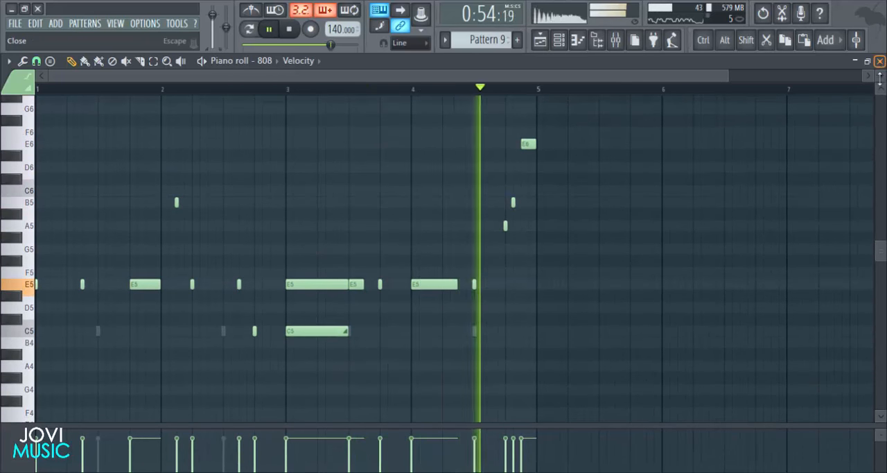
# - Play Pattern 9 within the playlist arrangement, and stop with the song position back at the beginning
pyautogui.press('F5')
pyautogui.press('space')
pyautogui.press('space')
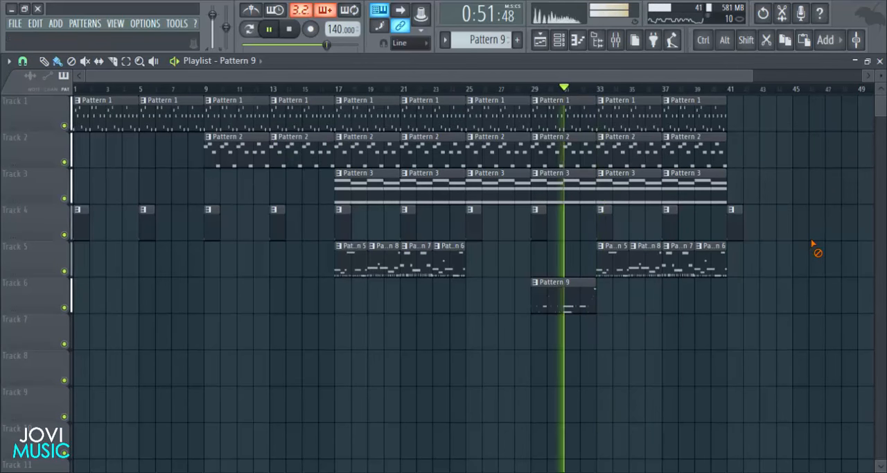
pyautogui.press('space')
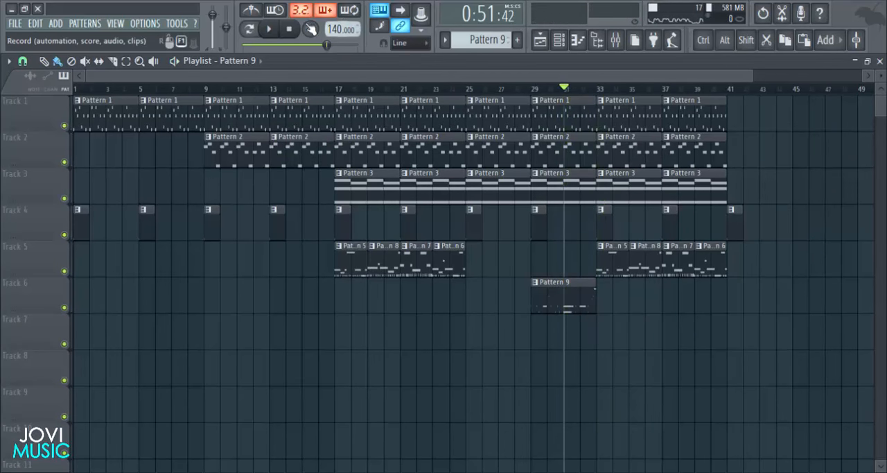
pyautogui.click(290, 31)
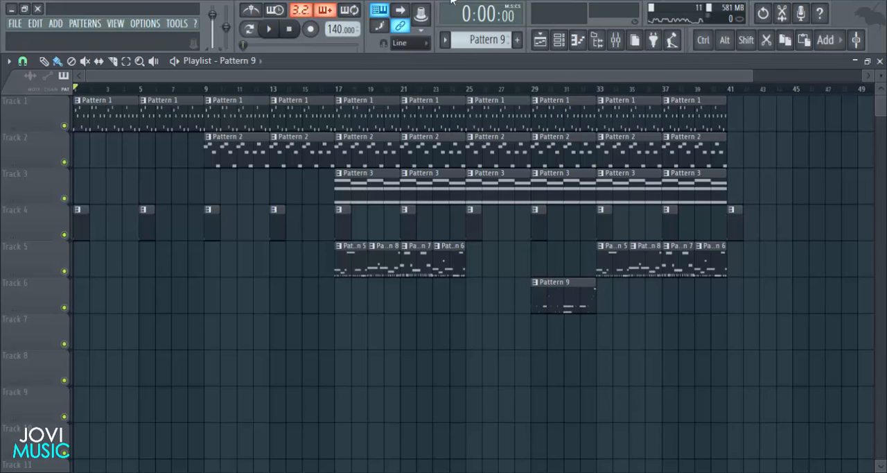
# - Set the song position to bar 15, and create Pattern 10 with its snare channel open in the piano roll
pyautogui.click(304, 89)
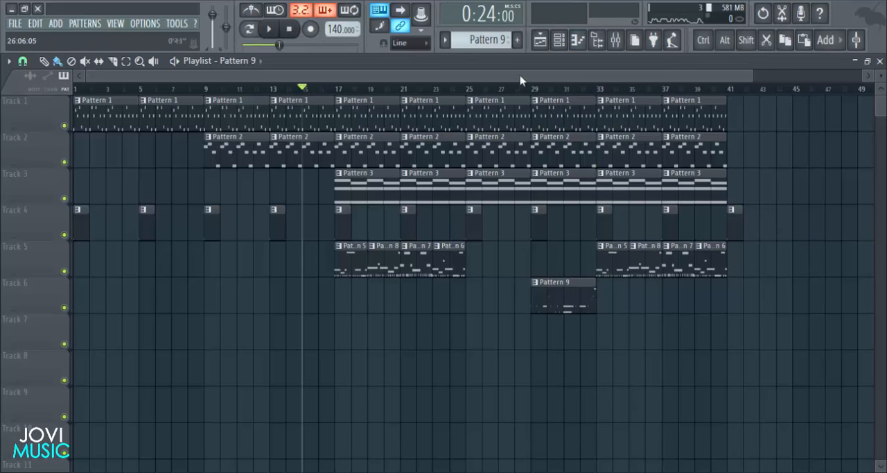
pyautogui.click(560, 40)
pyautogui.moveTo(502, 42); pyautogui.dragTo(502, 36)
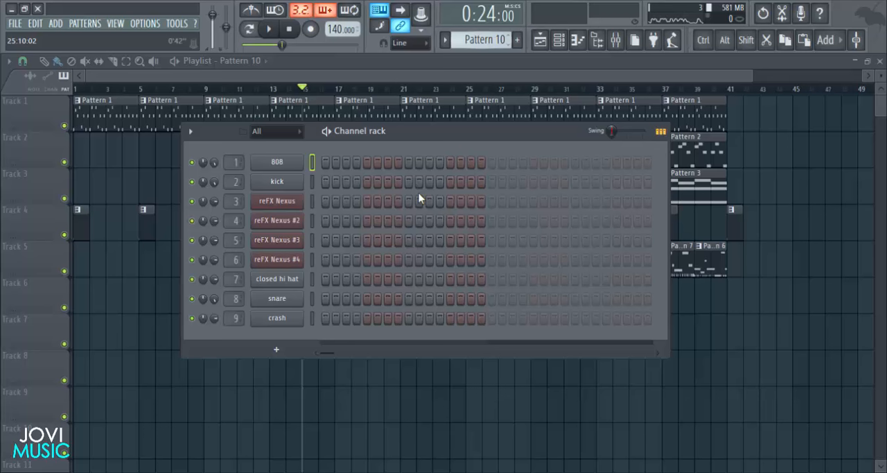
pyautogui.rightClick(292, 299)
pyautogui.click(332, 297)
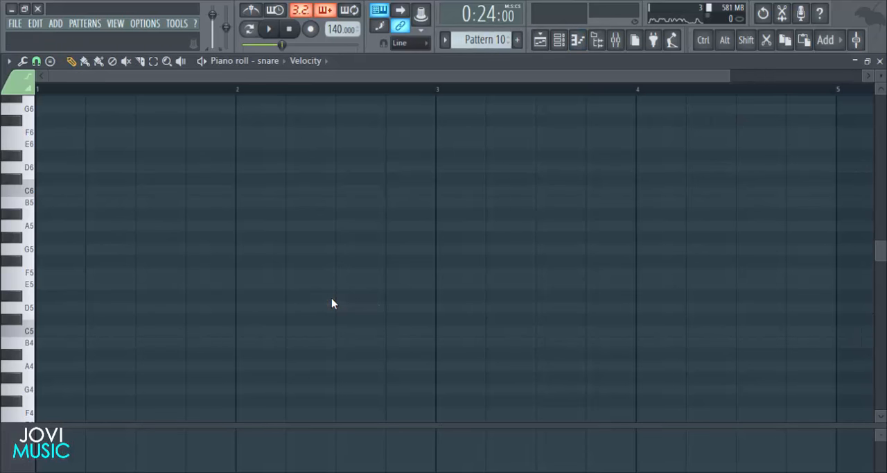
# - Place two consecutive C5 snare notes with 1/3 step snap at the start of bar 1 and play them
pyautogui.scroll(-1, 194, 351)
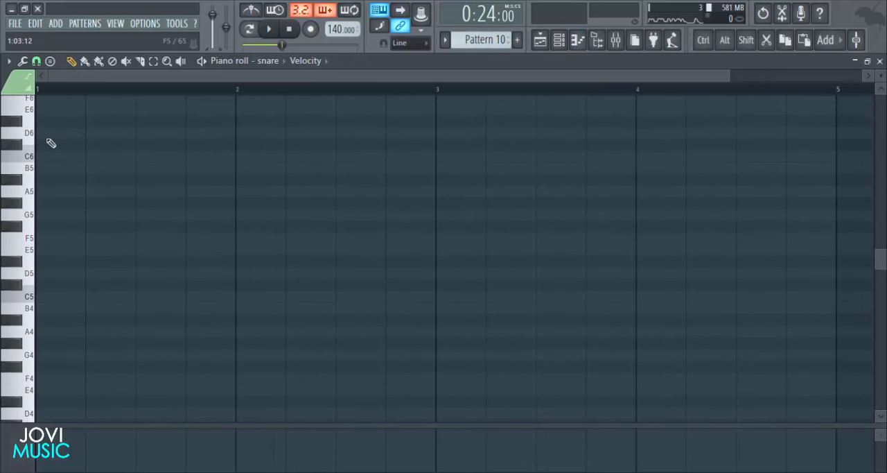
pyautogui.click(37, 62)
pyautogui.click(59, 160)
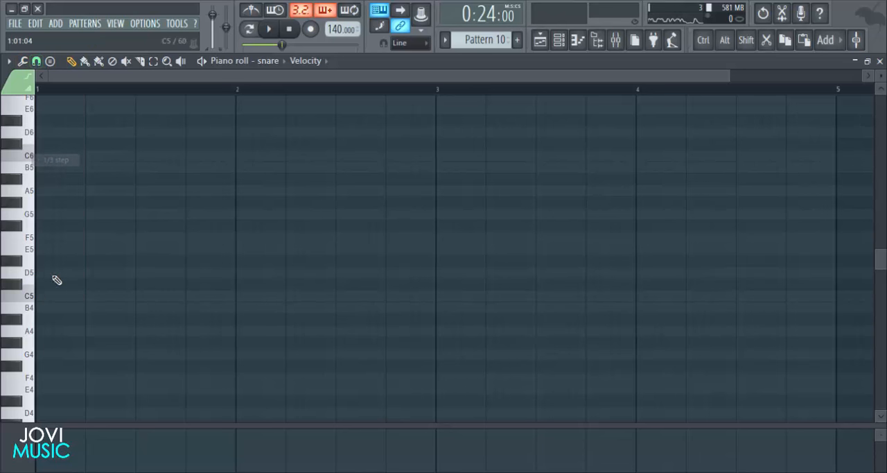
pyautogui.click(33, 297)
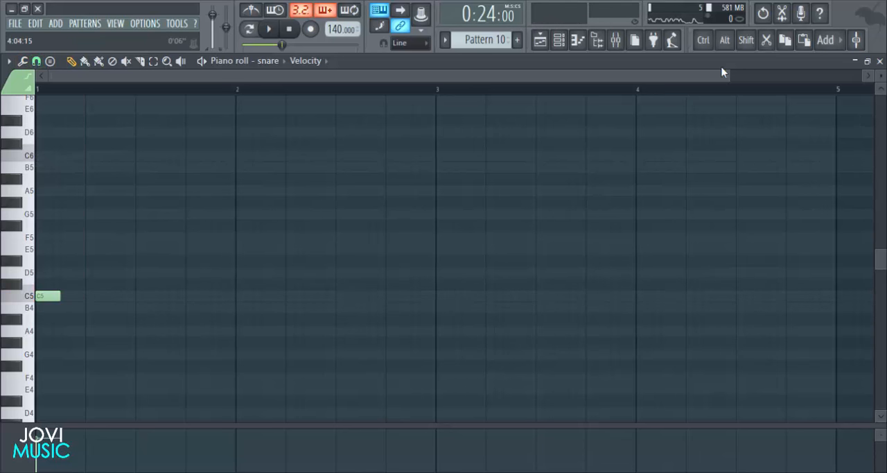
pyautogui.moveTo(607, 73); pyautogui.dragTo(206, 124)
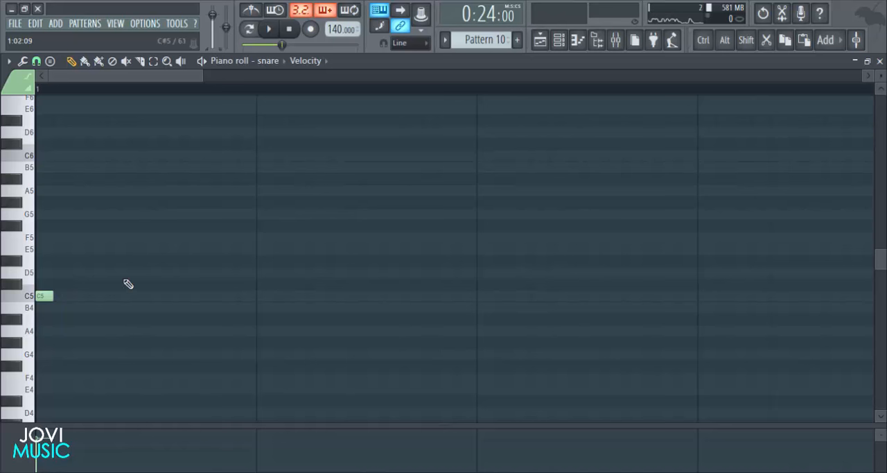
pyautogui.scroll(-2, 444, 92)
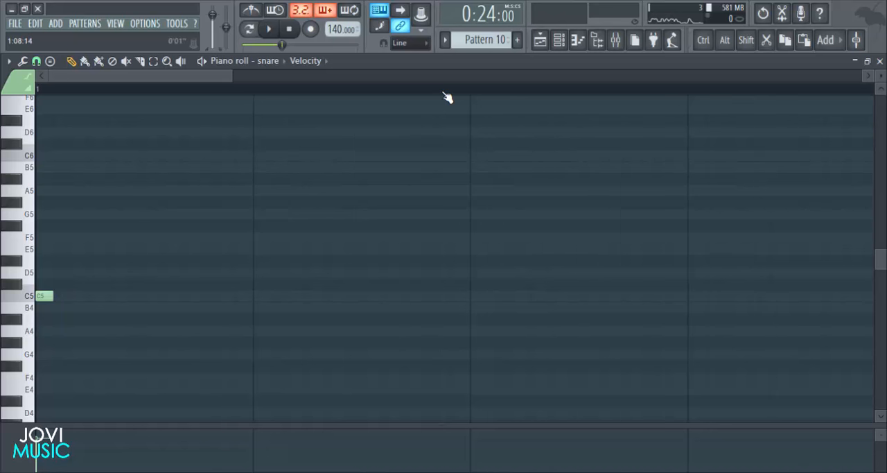
pyautogui.click(54, 297)
pyautogui.press('space')
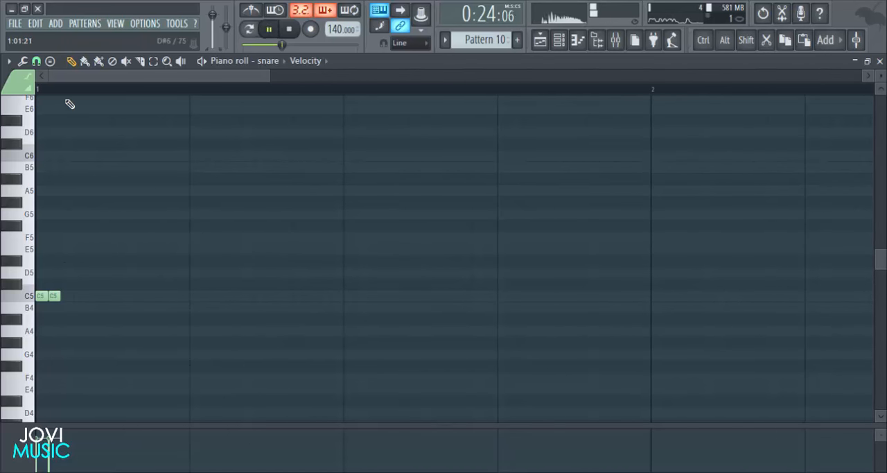
pyautogui.press('space')
# - Place Pattern 10 on Track 6 at bar 15 of the playlist, play it and reopen its snare notes
pyautogui.click(879, 62)
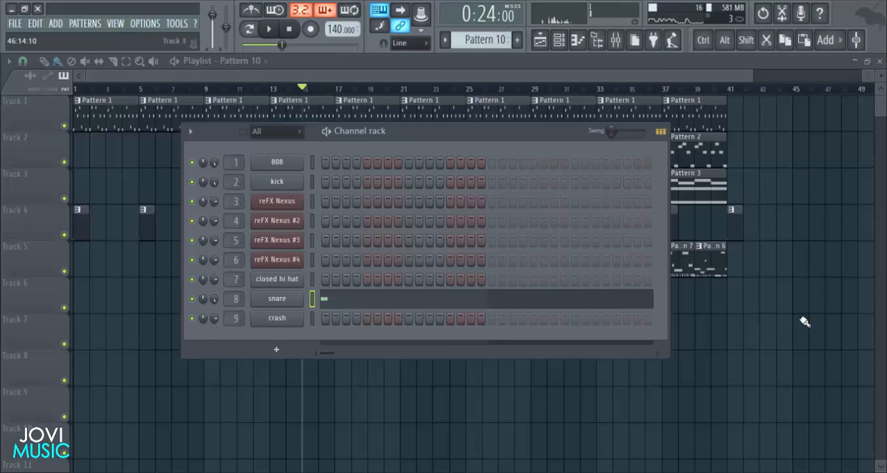
pyautogui.press('F6')
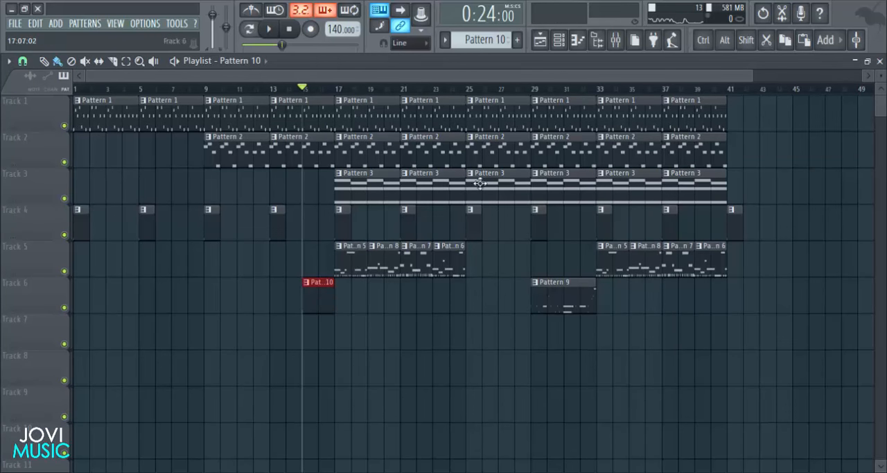
pyautogui.doubleClick(321, 290)
# - Extend the snare roll to six consecutive 1/3-step C5 notes, and add single C5 hits on the last third of step 3 and on step 5
pyautogui.scroll(-3, 377, 92)
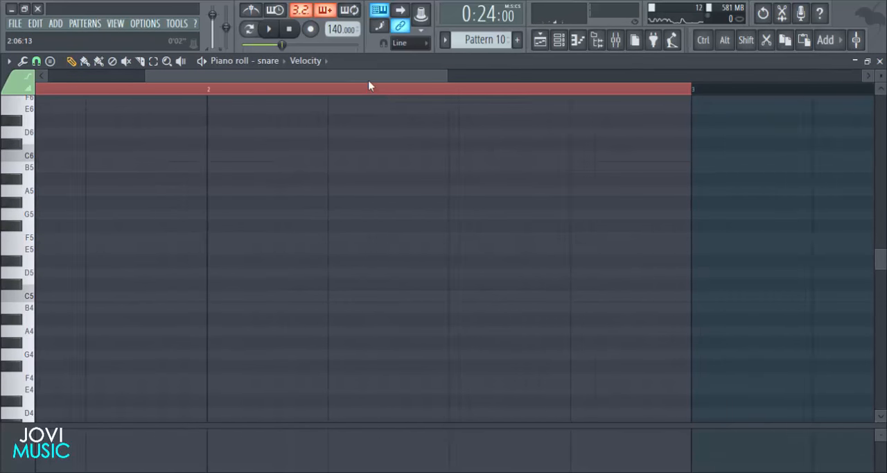
pyautogui.moveTo(368, 77); pyautogui.dragTo(37, 128)
pyautogui.moveTo(351, 77); pyautogui.dragTo(215, 77)
pyautogui.click(76, 297)
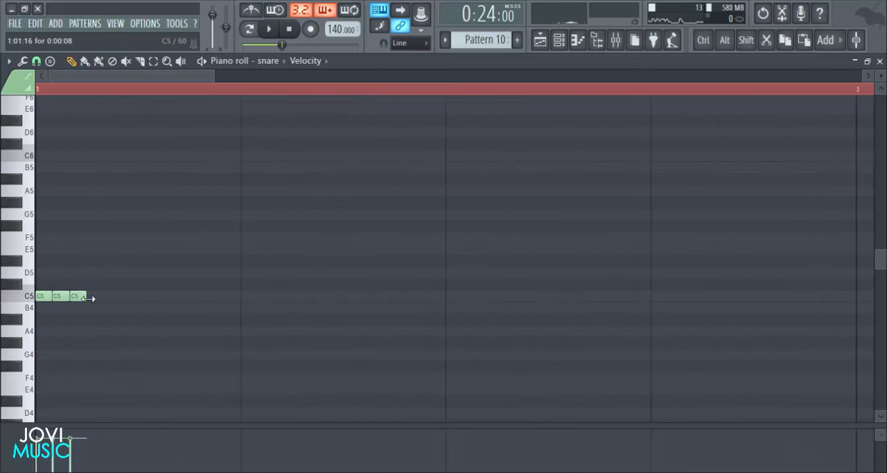
pyautogui.click(129, 297)
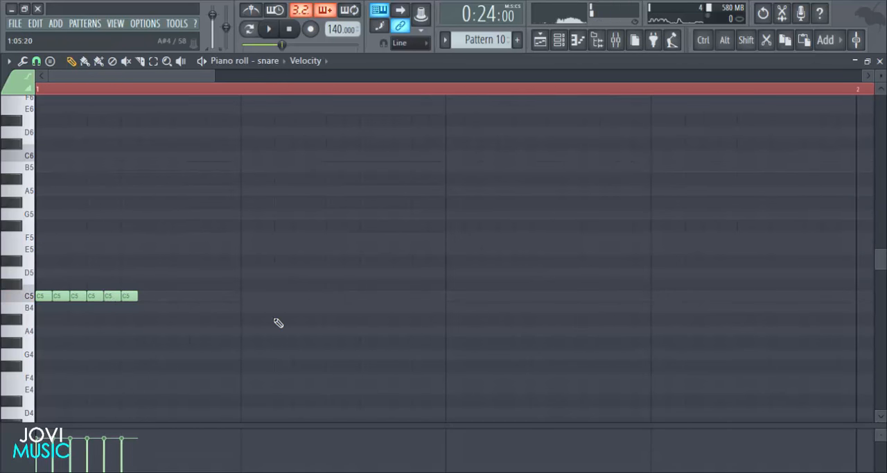
pyautogui.click(177, 297)
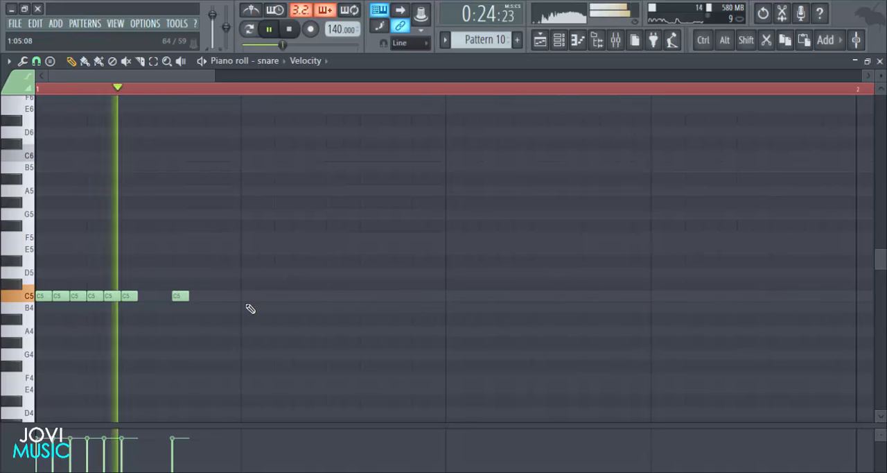
pyautogui.click(247, 297)
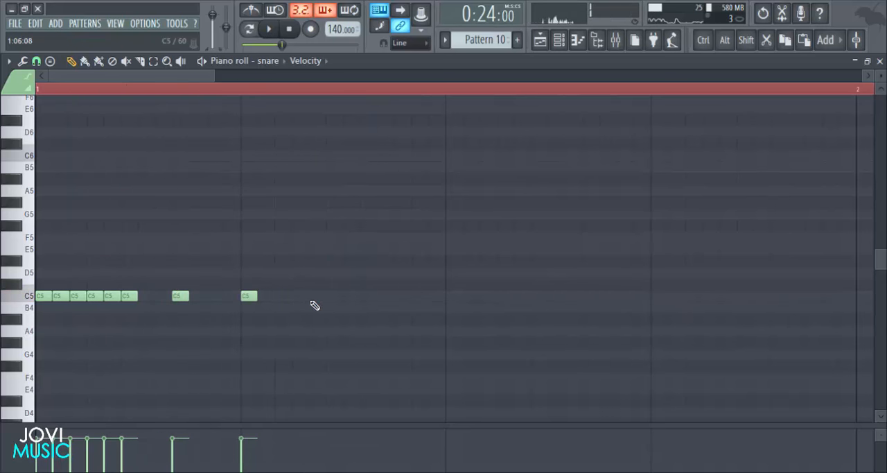
# - Set the snap to 1/6 beat, continue the C5 snare hits every third of a beat up to the start of beat 4, and play them
pyautogui.click(36, 61)
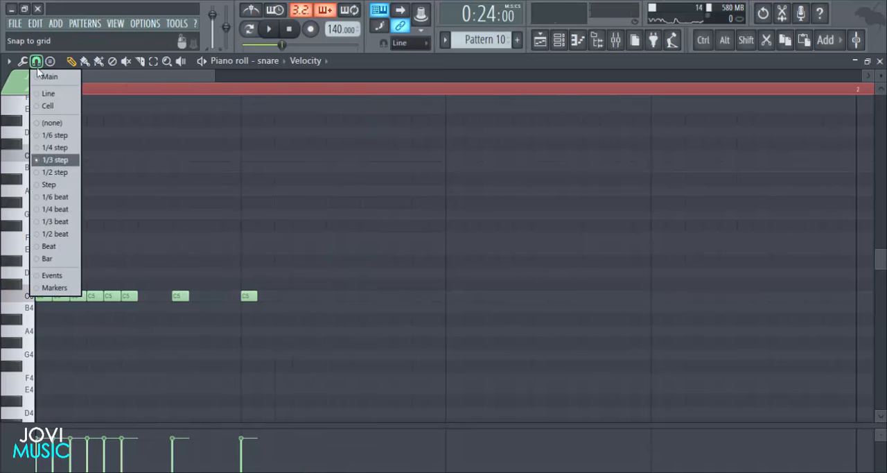
pyautogui.click(56, 197)
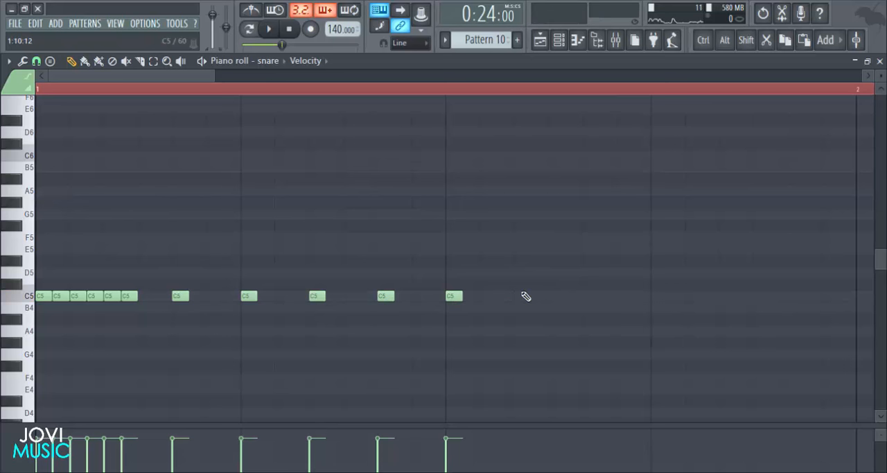
pyautogui.click(654, 296)
pyautogui.press('space')
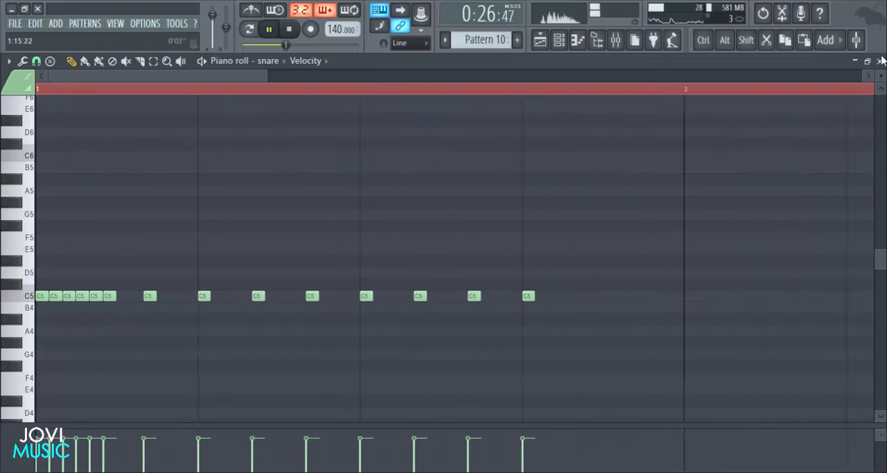
# - Move the Pattern 10 clip on Track 6 of the playlist to bar 16, trim it to one bar, and play it
pyautogui.press('F5')
pyautogui.press('space')
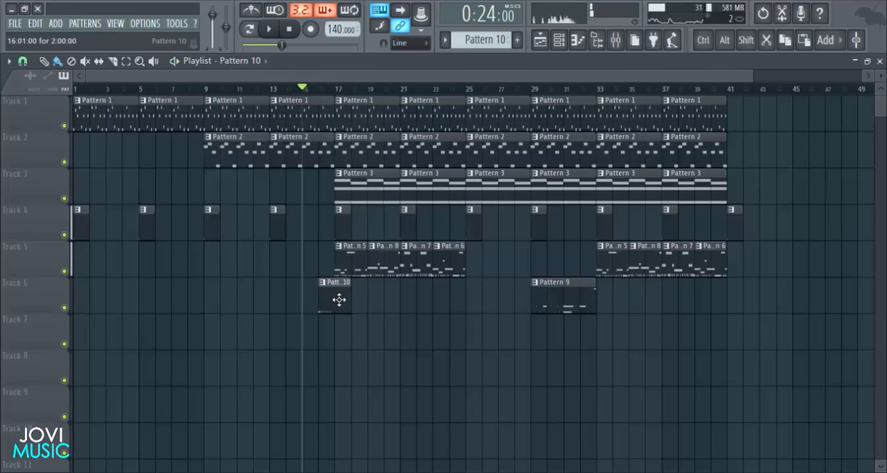
pyautogui.press('space')
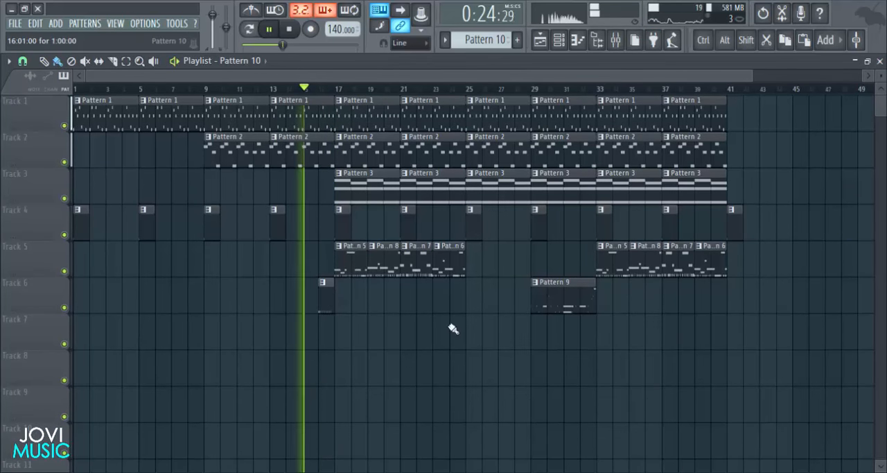
# - Add a second Pattern 10 clip at bar 32 on Track 7, and move the bar 16 clip down to Track 7
pyautogui.click(583, 332)
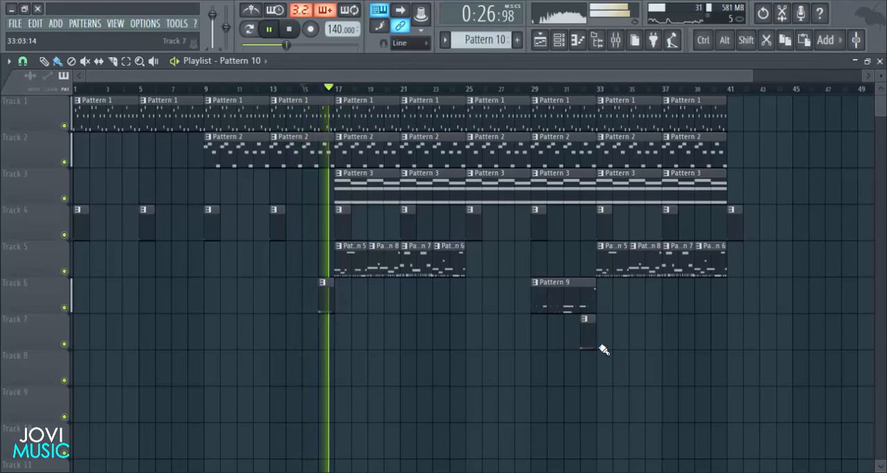
pyautogui.moveTo(328, 303); pyautogui.dragTo(325, 340)
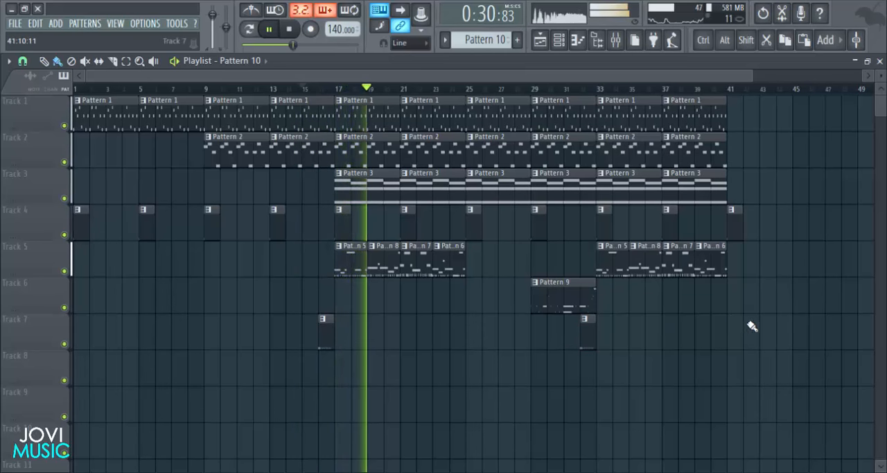
pyautogui.moveTo(752, 76); pyautogui.dragTo(722, 96)
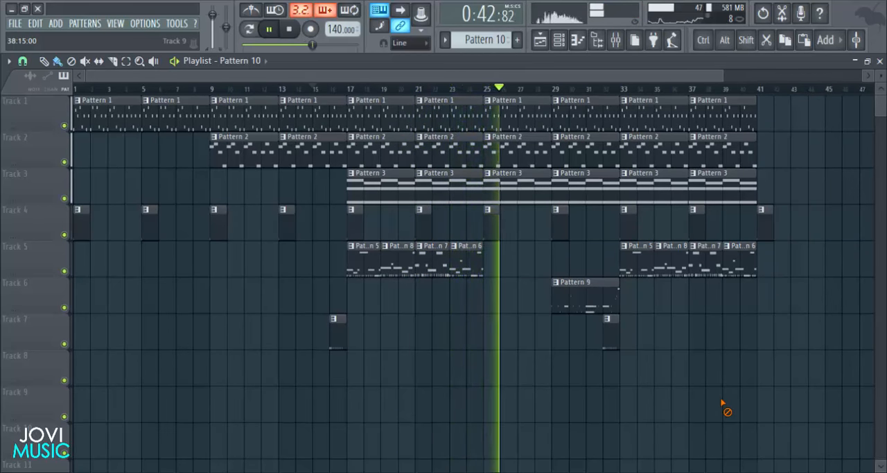
pyautogui.press('space')
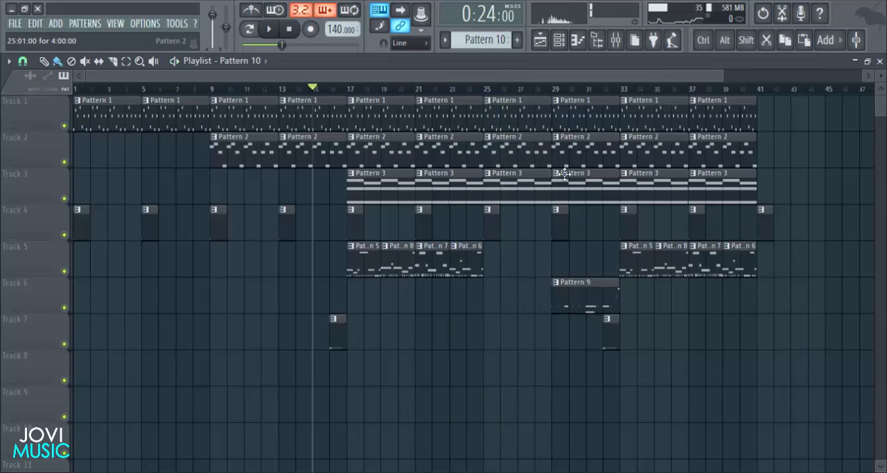
# - Delete the Pattern 2 clips at bars 25 and 29 on Track 2 and play the arrangement
pyautogui.rightClick(509, 154)
pyautogui.rightClick(575, 153)
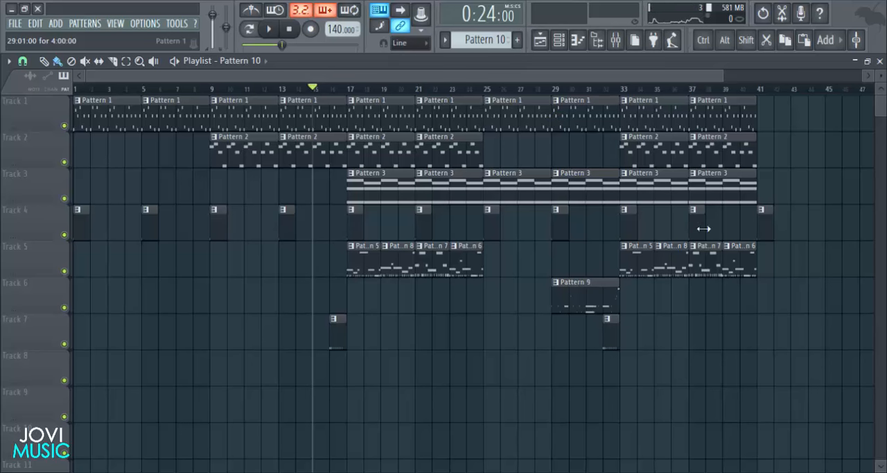
pyautogui.press('space')
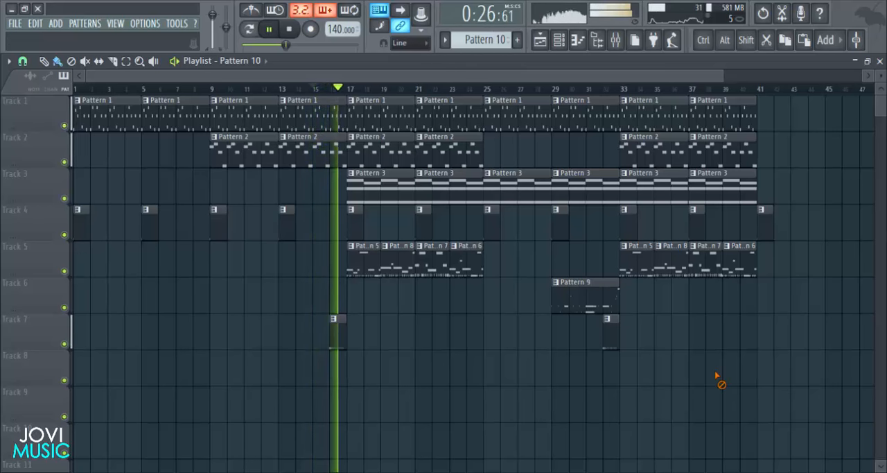
# - Lower the snare's mixer volume to -5.0 dB while the song plays, close the mixer and stop playback
pyautogui.click(617, 43)
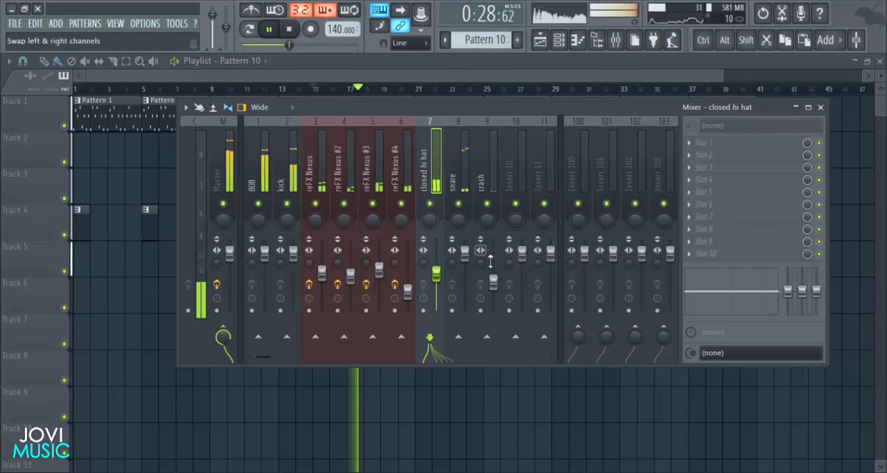
pyautogui.moveTo(467, 256); pyautogui.dragTo(467, 268)
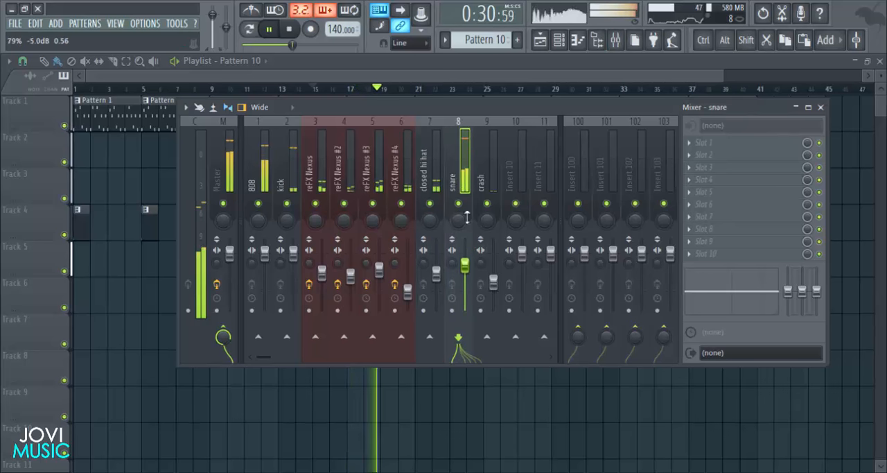
pyautogui.moveTo(473, 110); pyautogui.dragTo(459, 120)
pyautogui.click(807, 118)
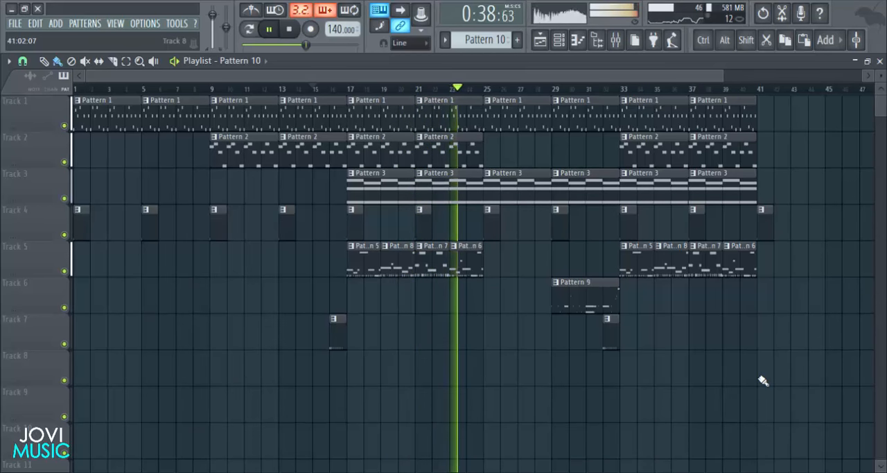
pyautogui.press('space')
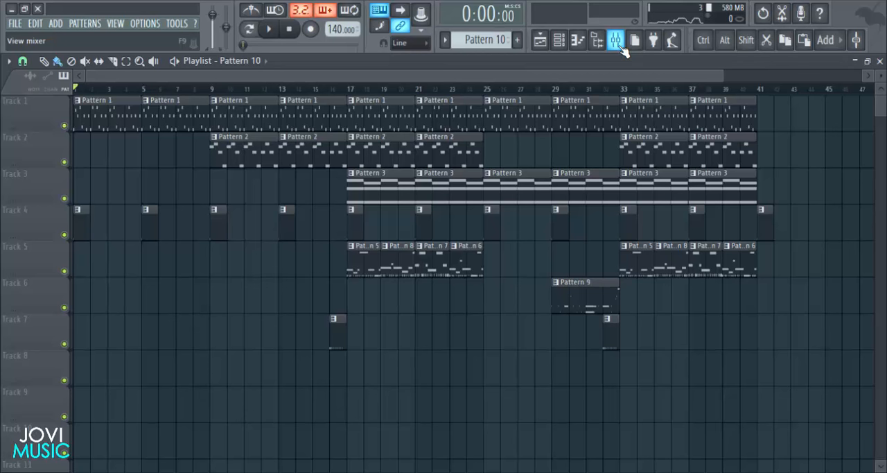
# - Load Fruity Parametric EQ 2 in slot 1 of the 808 mixer track and cut its band 1 to -18 dB at 20 Hz
pyautogui.click(616, 39)
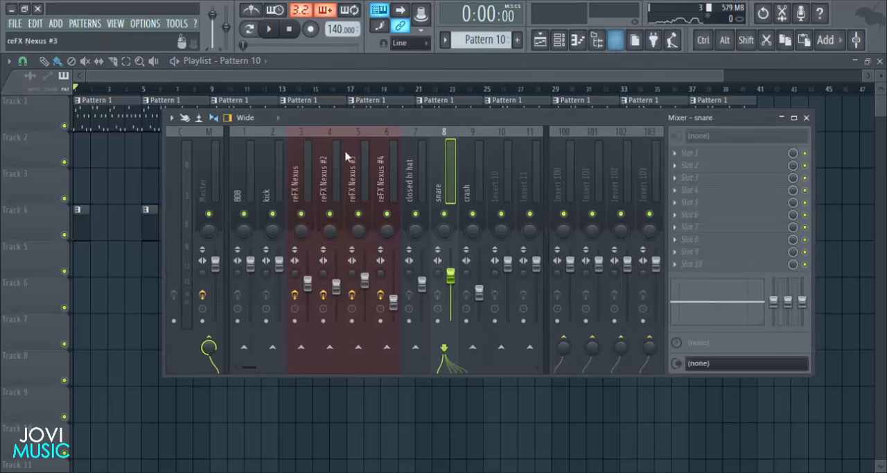
pyautogui.click(244, 177)
pyautogui.click(678, 155)
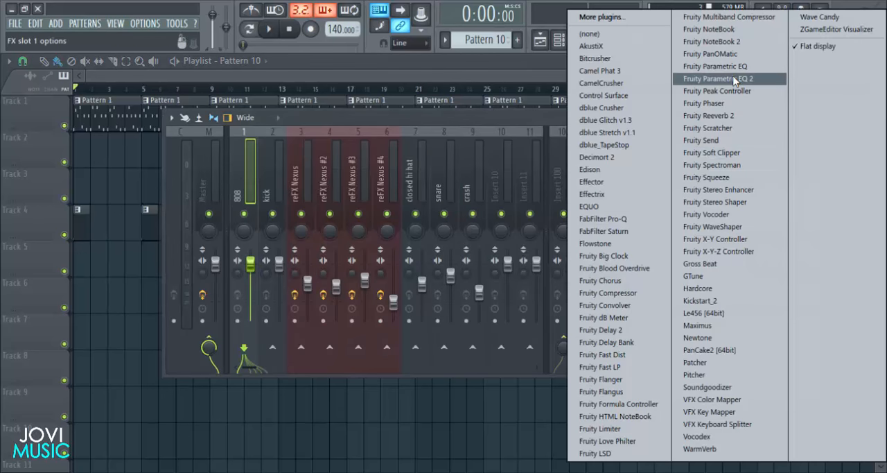
pyautogui.click(735, 81)
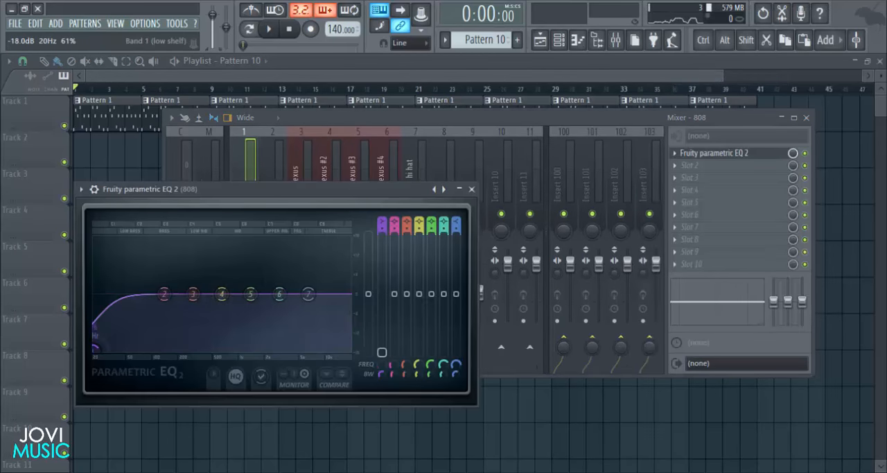
pyautogui.click(473, 188)
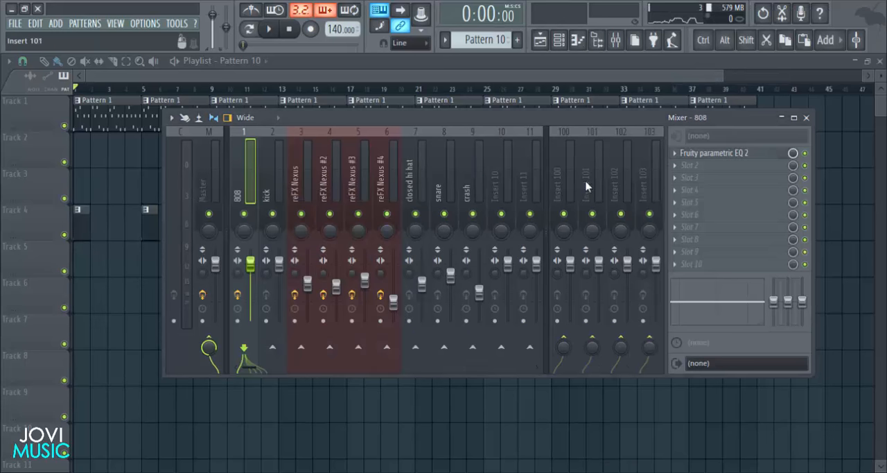
# - Load Fruity Compressor in slot 2 of the 808 mixer track and reposition its window over the mixer
pyautogui.click(678, 171)
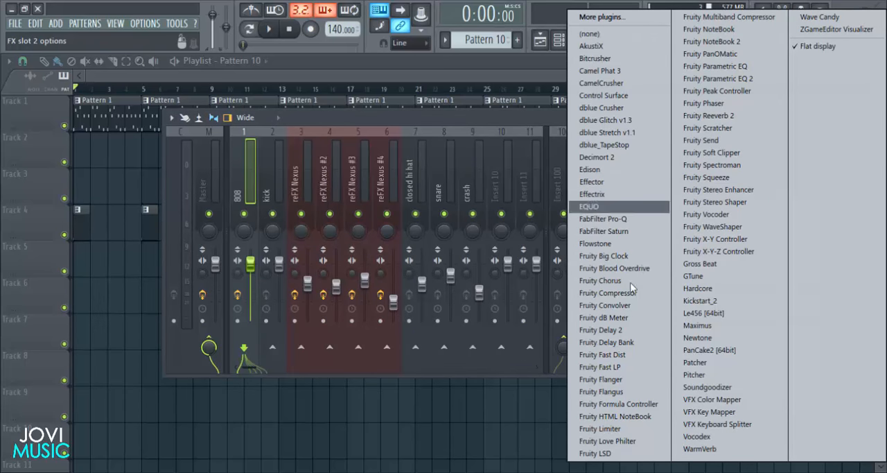
pyautogui.click(612, 292)
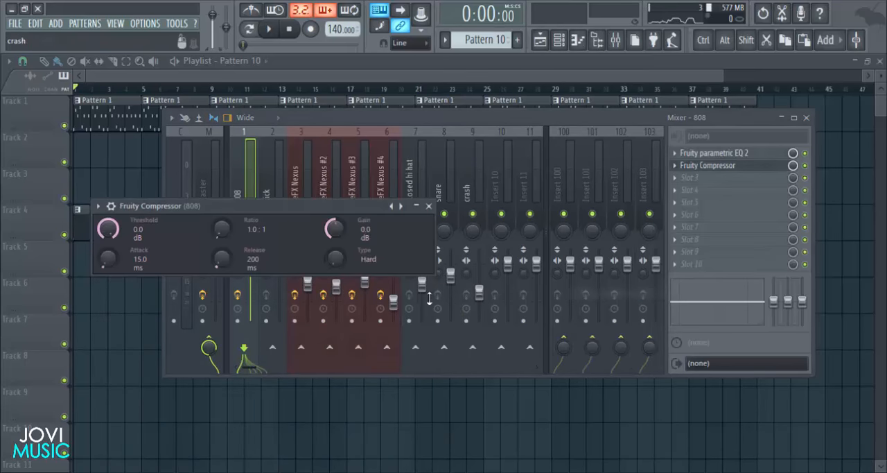
pyautogui.moveTo(358, 208); pyautogui.dragTo(500, 214)
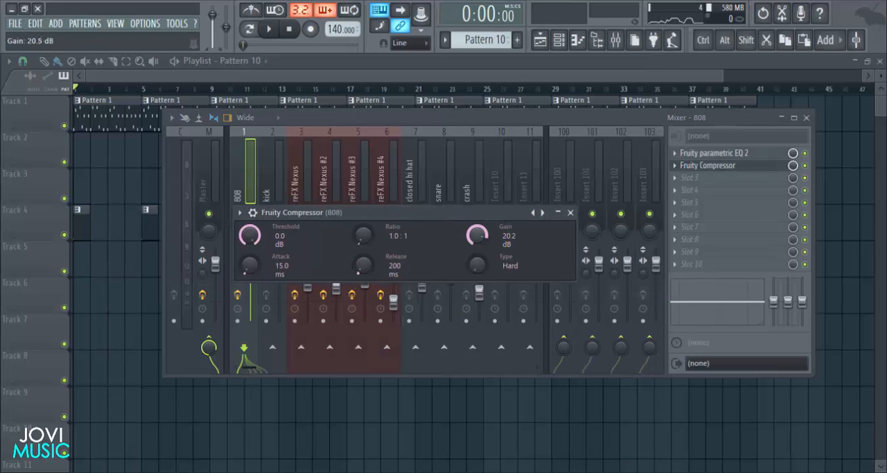
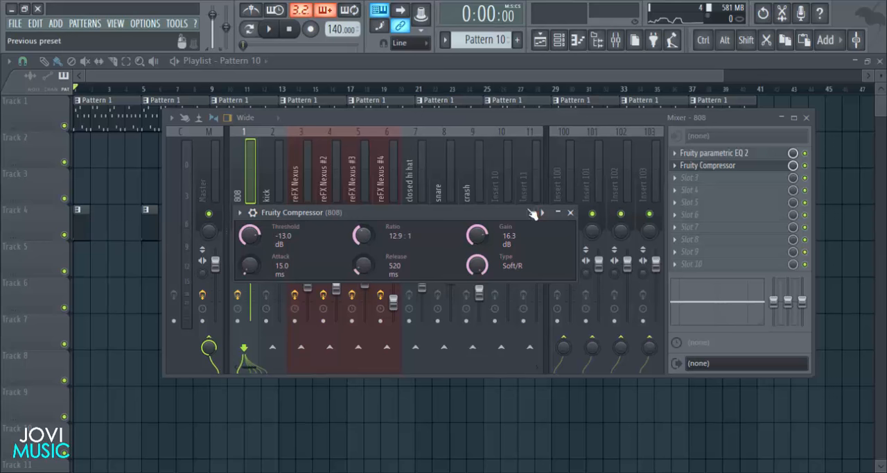
# - Close the compressor, select bars 17 to 24 of the playlist as the loop range and play it briefly with the mixer open
pyautogui.click(571, 213)
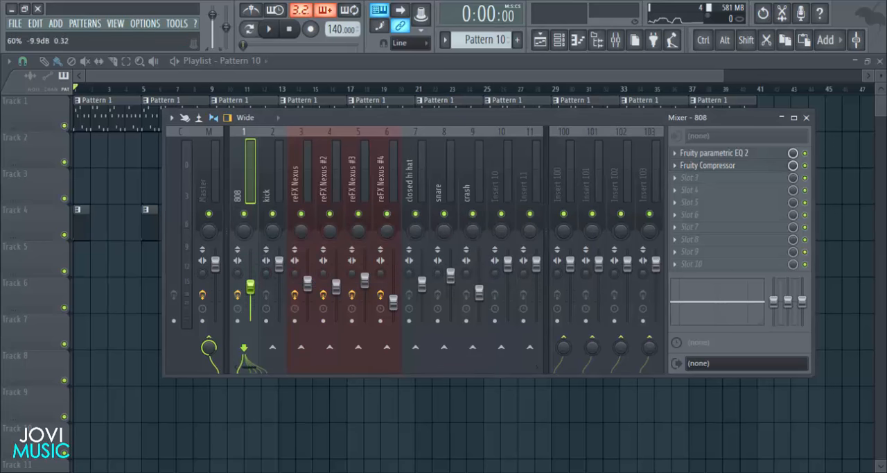
pyautogui.press('space')
pyautogui.press('F9')
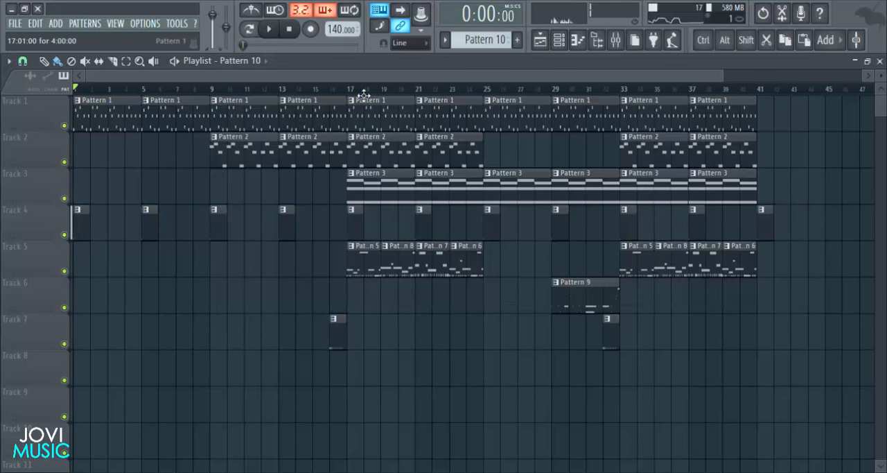
pyautogui.moveTo(352, 96); pyautogui.dragTo(484, 91)
pyautogui.press('space')
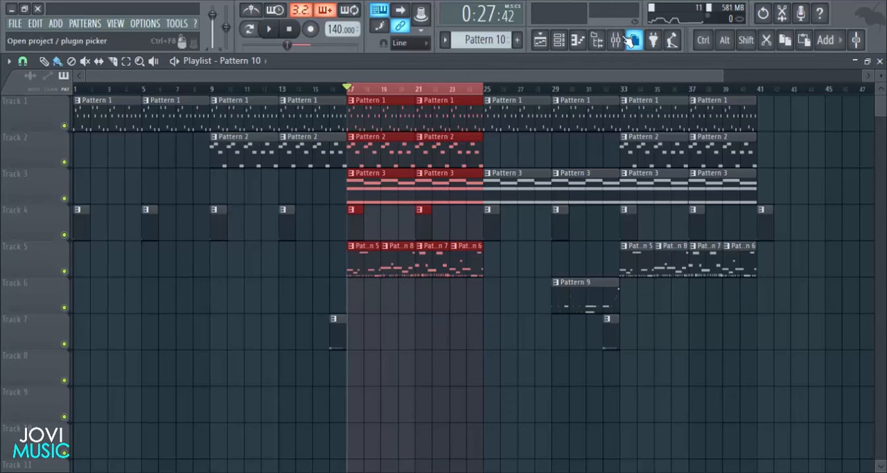
pyautogui.click(616, 40)
pyautogui.moveTo(545, 118); pyautogui.dragTo(563, 120)
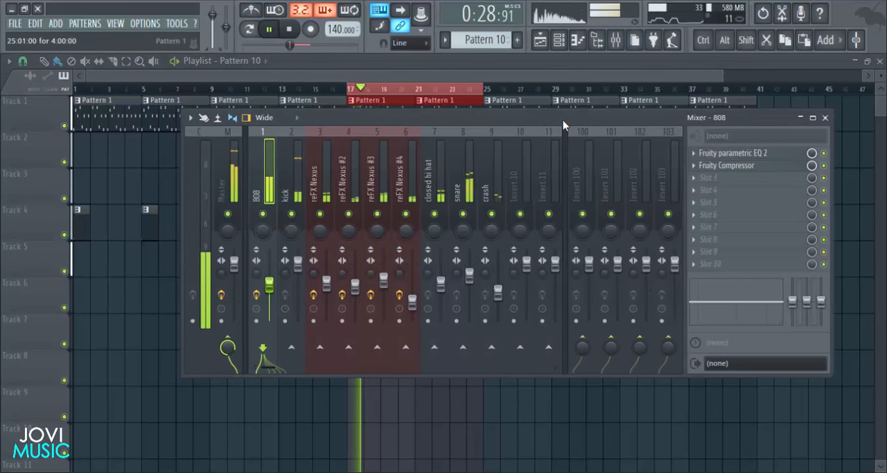
pyautogui.press('space')
# - Load Fruity Fast Dist in slot 3 and Fruity Parametric EQ 2 in slot 4 of the 808 track, cutting band 7 fully around 1 kHz
pyautogui.click(725, 178)
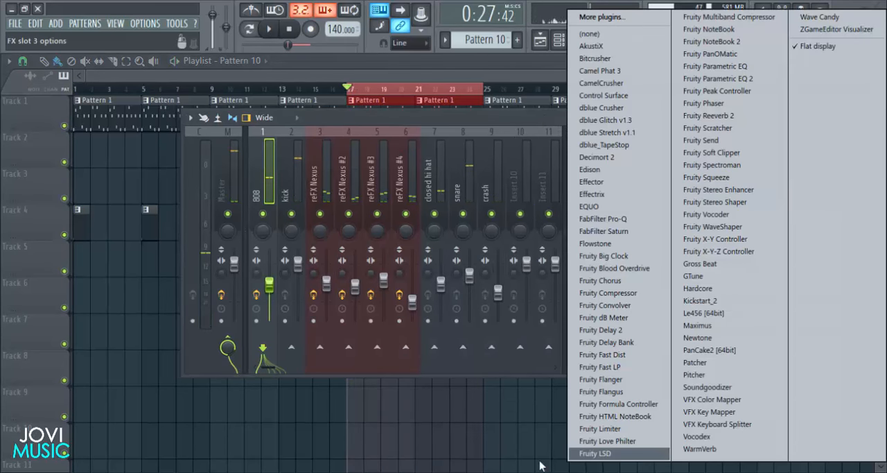
pyautogui.click(603, 354)
pyautogui.click(696, 190)
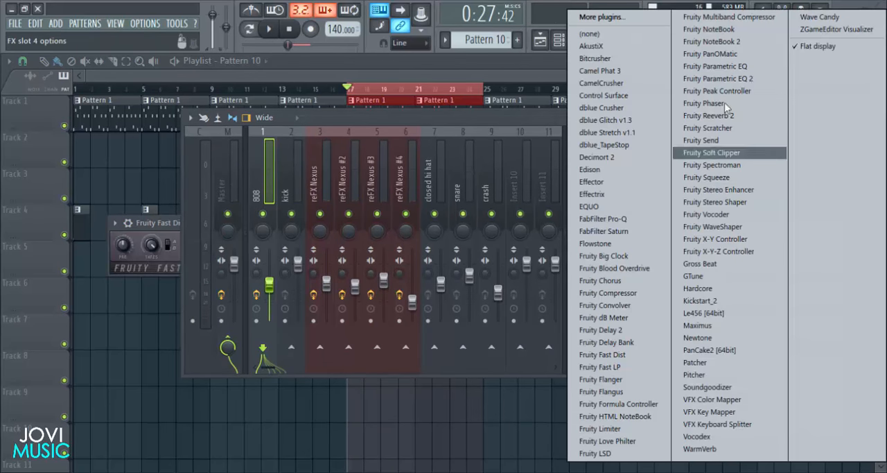
pyautogui.click(721, 79)
pyautogui.moveTo(366, 350); pyautogui.dragTo(297, 405)
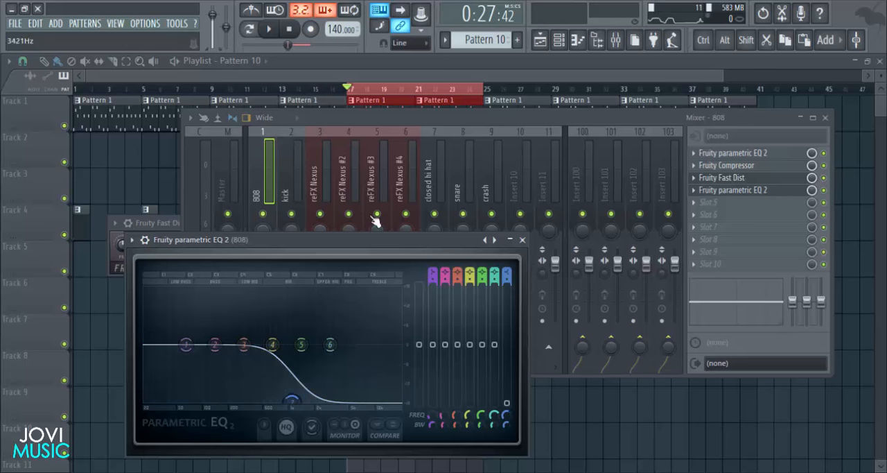
pyautogui.moveTo(355, 244); pyautogui.dragTo(474, 177)
# - Adjust the 808's Fruity Fast Dist gain and mix settings, start the loop playing and close the distortion plugin
pyautogui.click(172, 222)
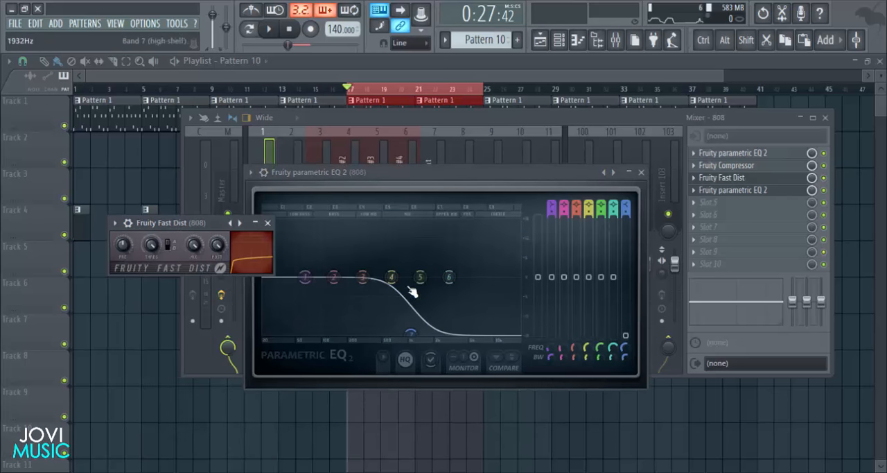
pyautogui.moveTo(222, 223); pyautogui.dragTo(274, 220)
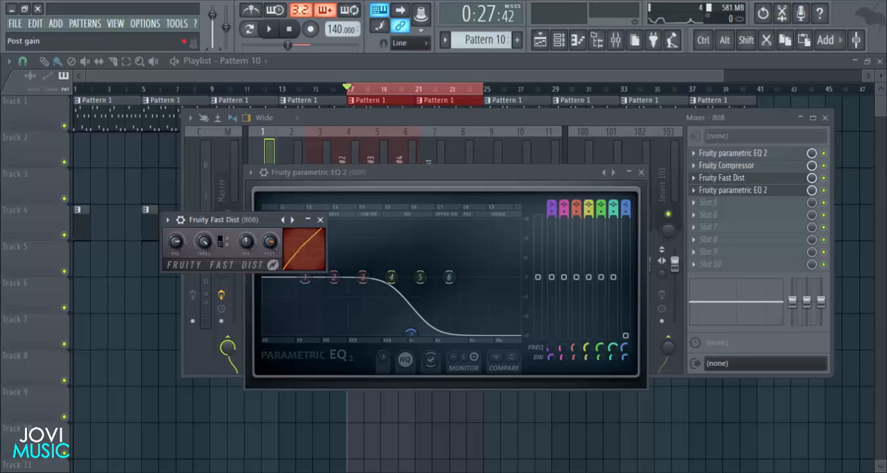
pyautogui.press('space')
pyautogui.click(320, 220)
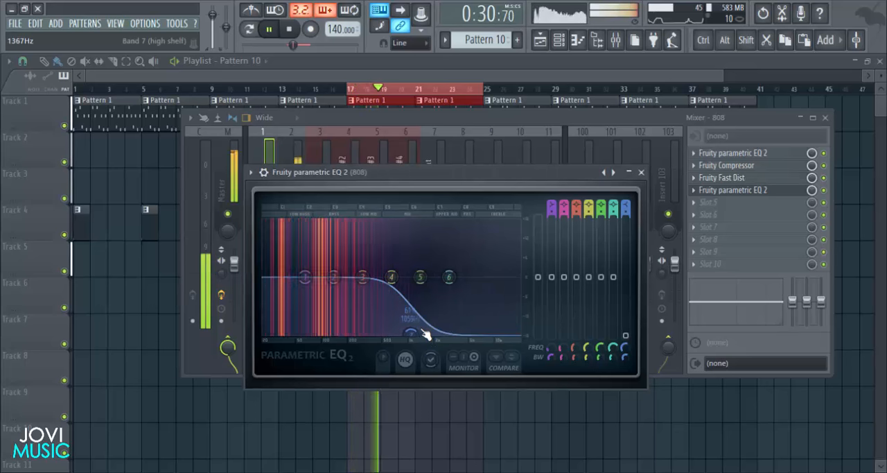
# - Move the slot 4 EQ's band 7 cut to a lower frequency while the loop plays, close the EQ and stop playback
pyautogui.moveTo(414, 337); pyautogui.dragTo(380, 334)
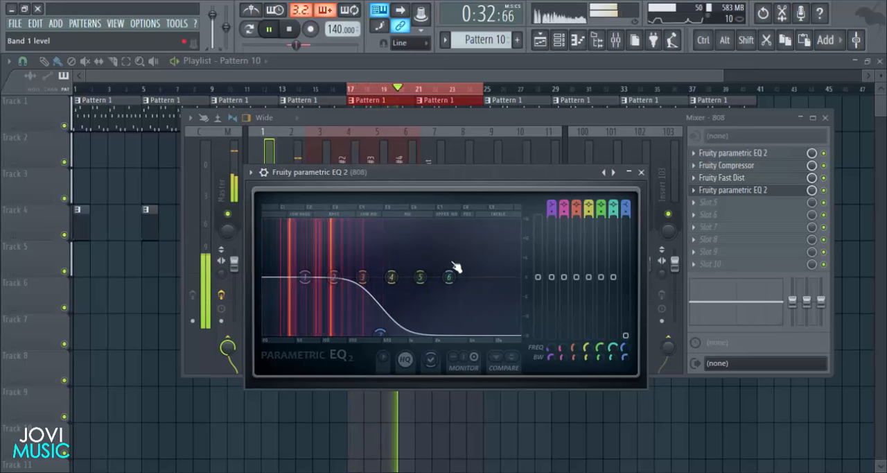
pyautogui.click(641, 172)
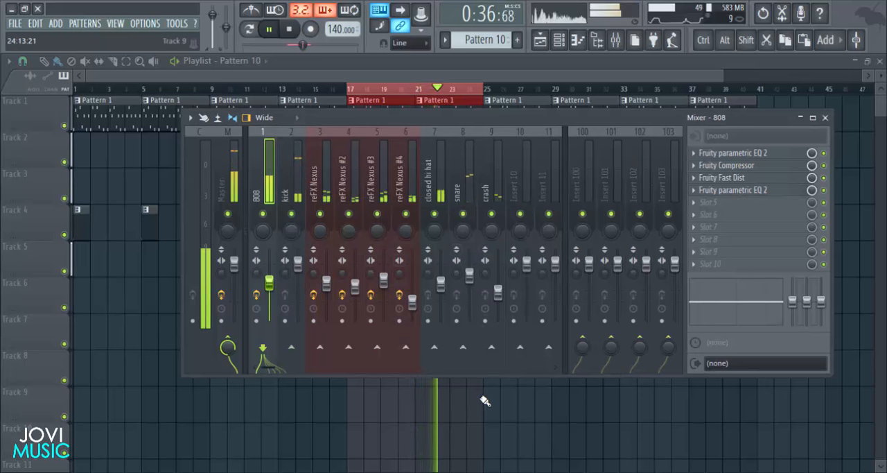
pyautogui.press('space')
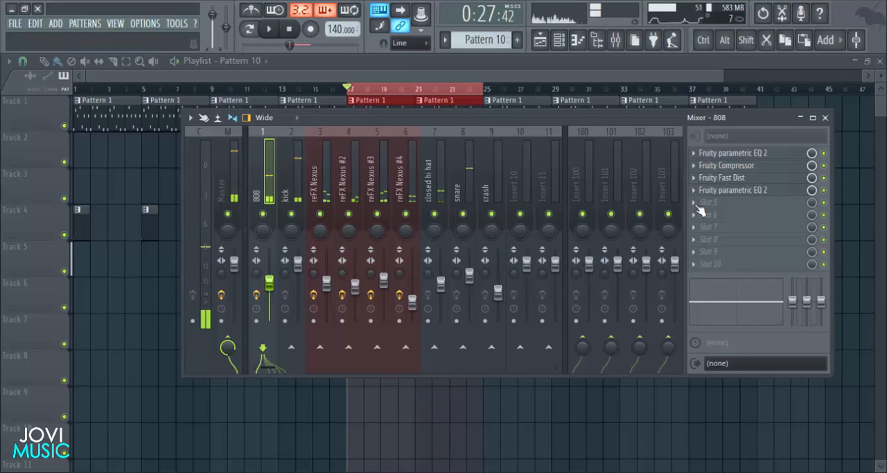
# - Sidechain the kick mixer track to the 808 track and reselect the 808 track
pyautogui.click(282, 192)
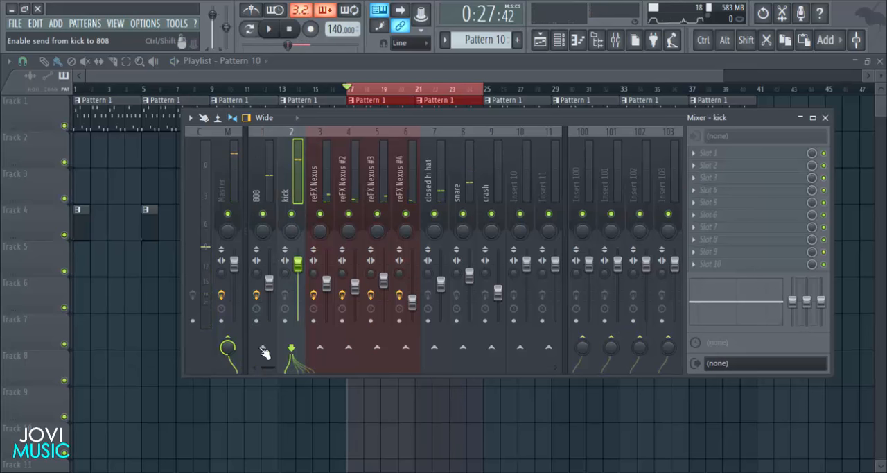
pyautogui.rightClick(264, 353)
pyautogui.click(315, 385)
pyautogui.click(273, 283)
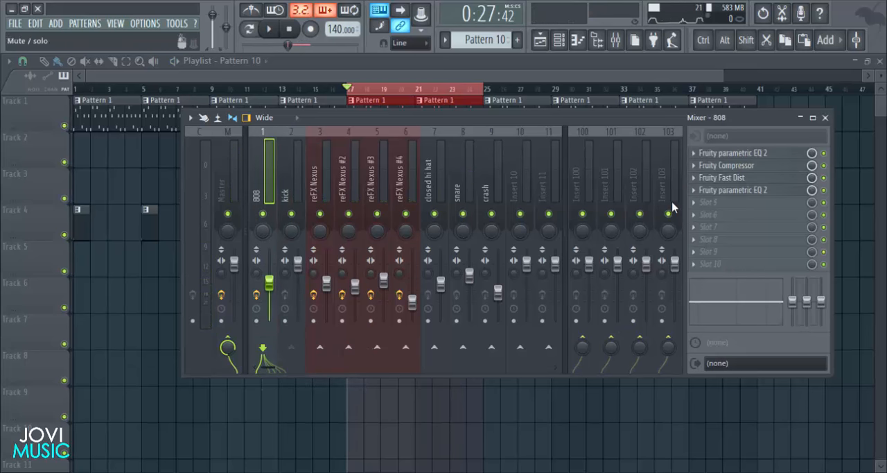
# - Load Fruity Limiter in slot 5 of the 808 track, switch it to COMP mode with sidechain input 1 and reposition its window
pyautogui.click(700, 210)
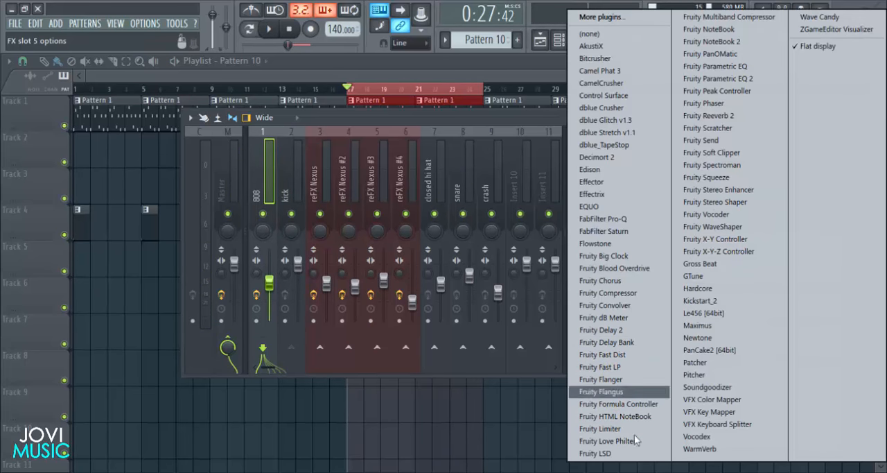
pyautogui.click(600, 428)
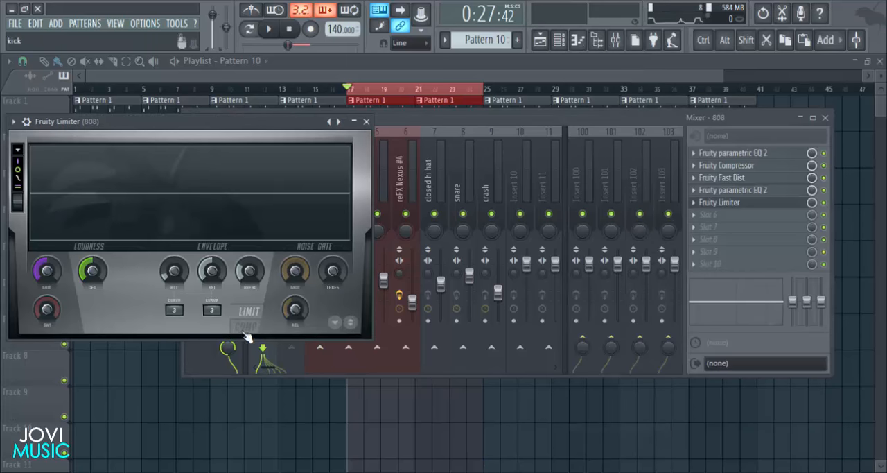
pyautogui.click(246, 327)
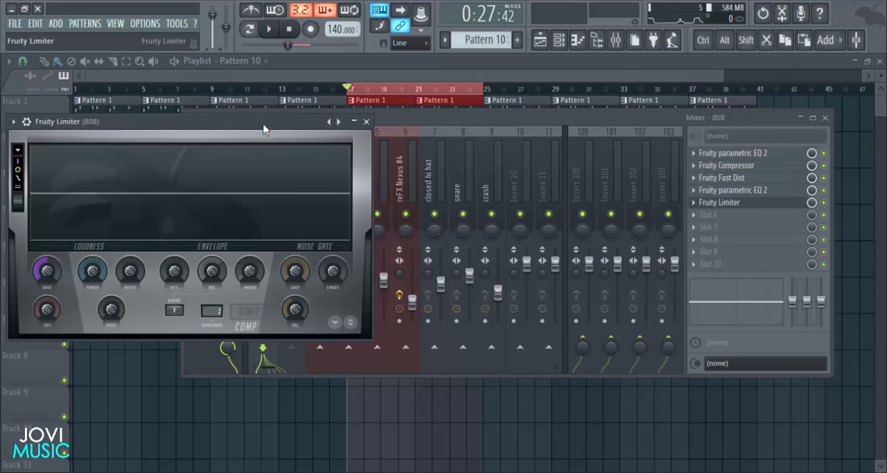
pyautogui.moveTo(263, 125); pyautogui.dragTo(492, 151)
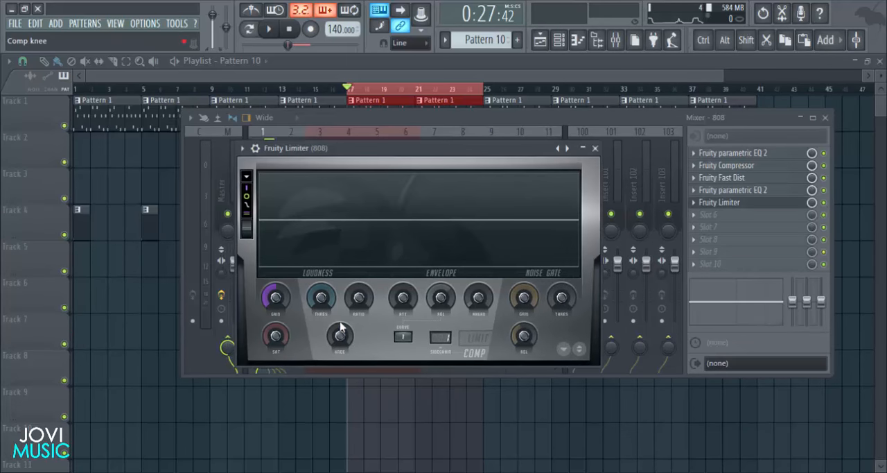
# - Play the loop, adjust the limiter's threshold and ratio so the kick ducks the 808, and close the limiter
pyautogui.press('space')
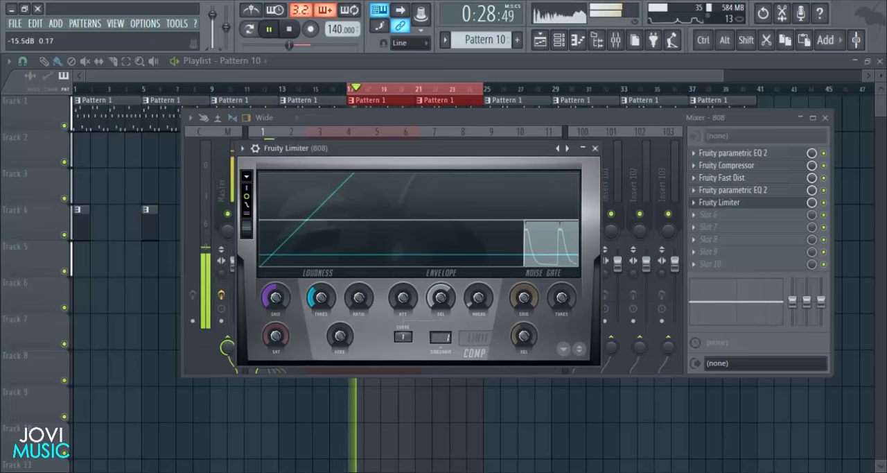
pyautogui.moveTo(363, 303); pyautogui.dragTo(363, 289)
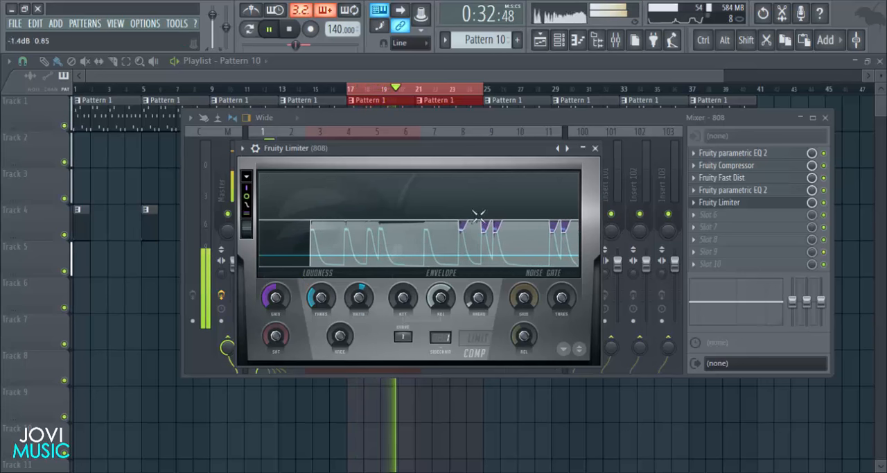
pyautogui.click(595, 147)
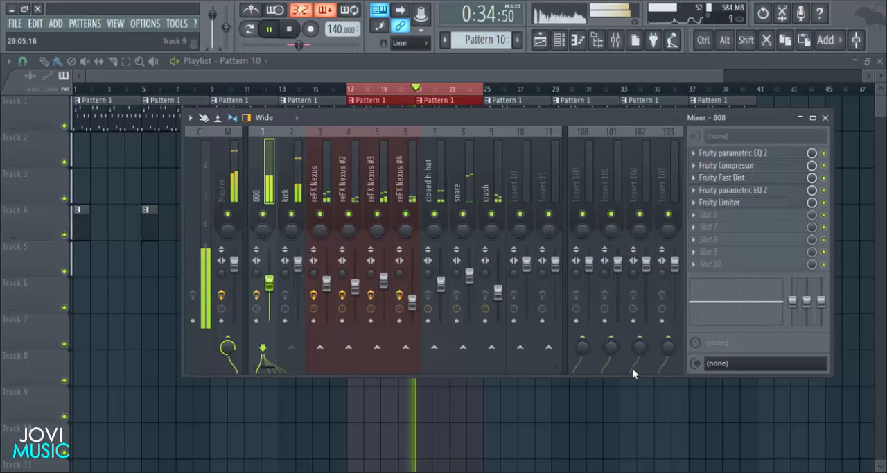
# - Load Fruity Parametric EQ 2 in slot 6 of the 808 track, boost band 2 slightly around 134 Hz, close it and select the kick track
pyautogui.click(696, 215)
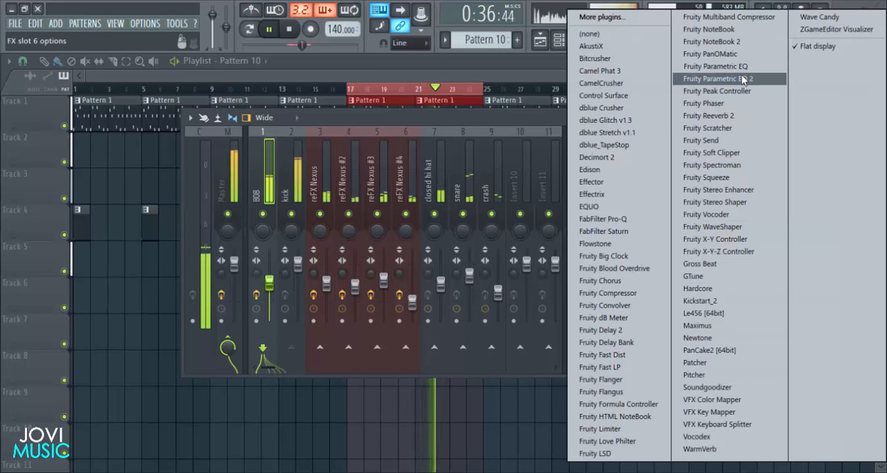
pyautogui.click(742, 74)
pyautogui.moveTo(113, 245); pyautogui.dragTo(115, 238)
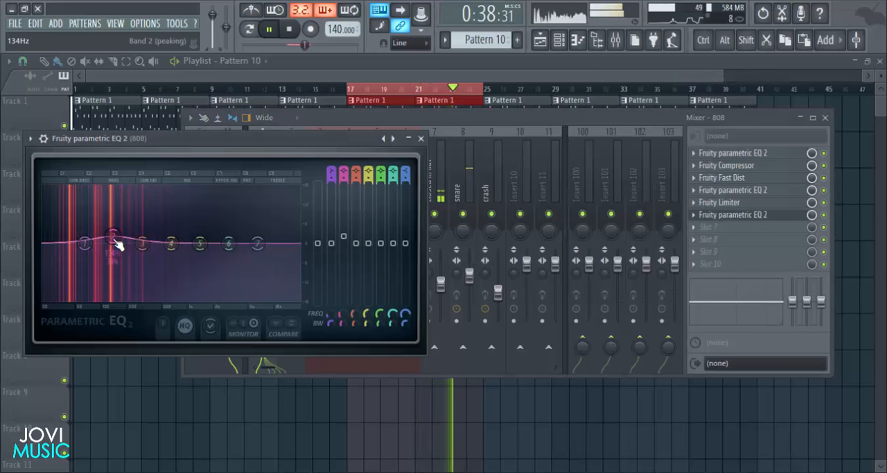
pyautogui.moveTo(170, 152); pyautogui.dragTo(251, 173)
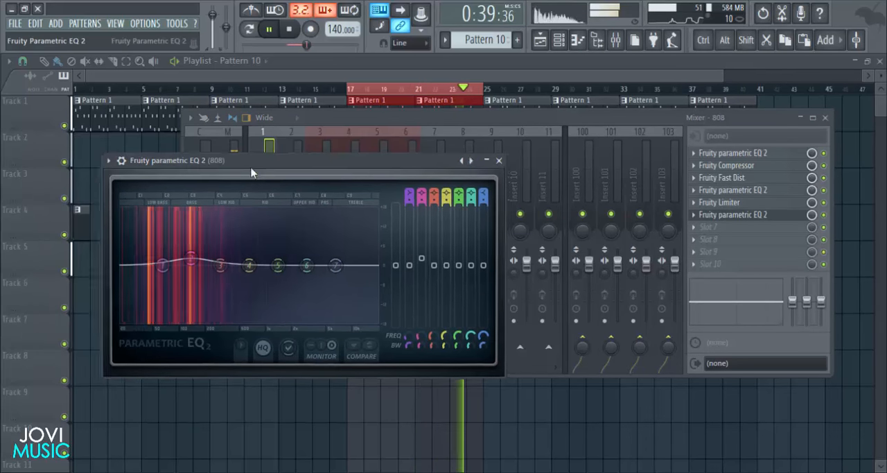
pyautogui.click(502, 159)
pyautogui.click(288, 194)
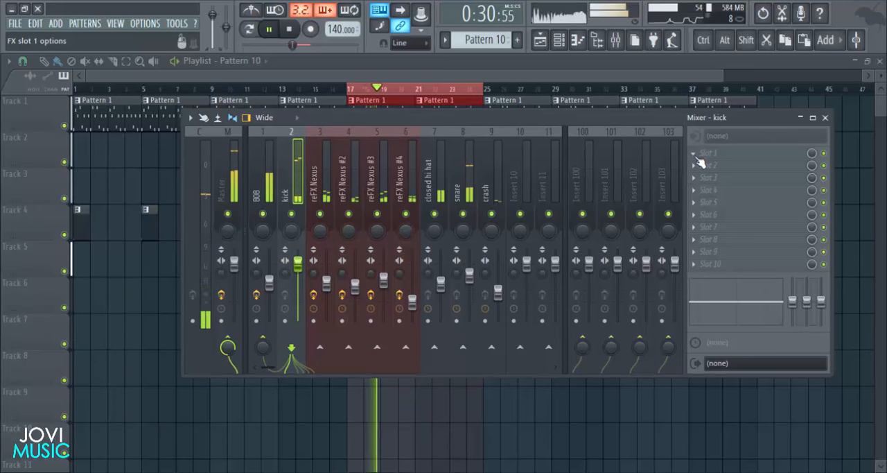
pyautogui.click(746, 131)
pyautogui.click(747, 85)
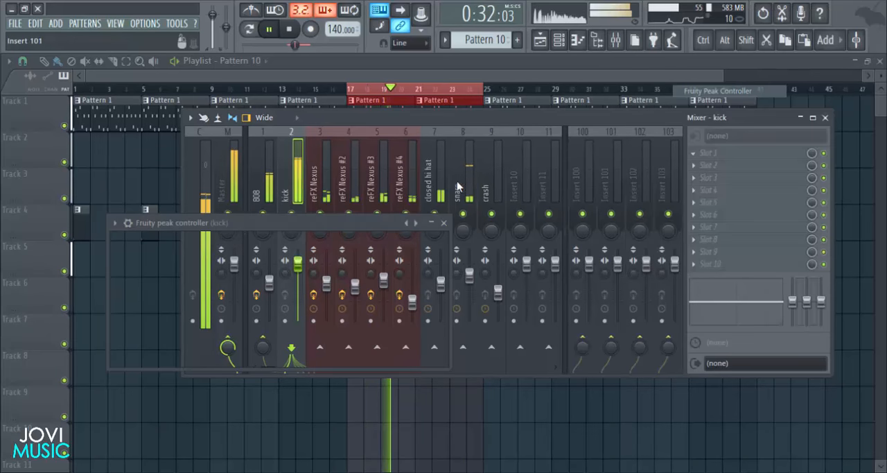
pyautogui.click(443, 222)
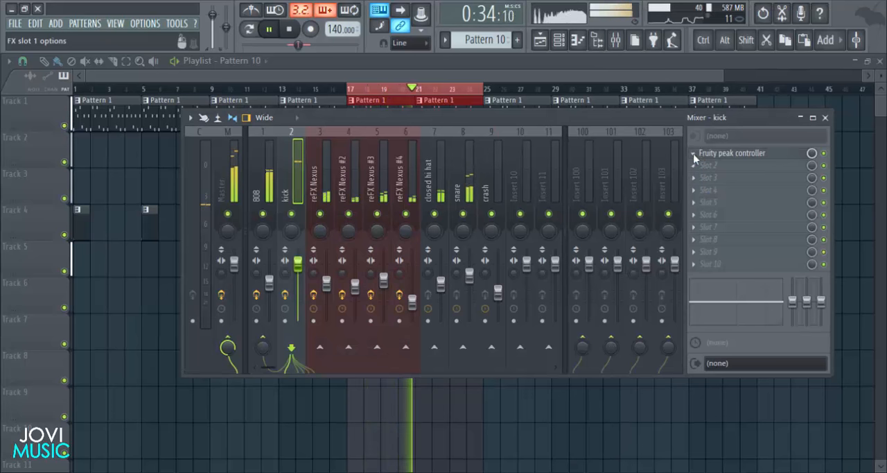
# - Load Fruity Parametric EQ 2 in slot 1 of the kick track, dip band 2 slightly and boost band 3 to 2.4 dB at 305 Hz
pyautogui.click(700, 165)
pyautogui.moveTo(700, 168)
pyautogui.click(726, 78)
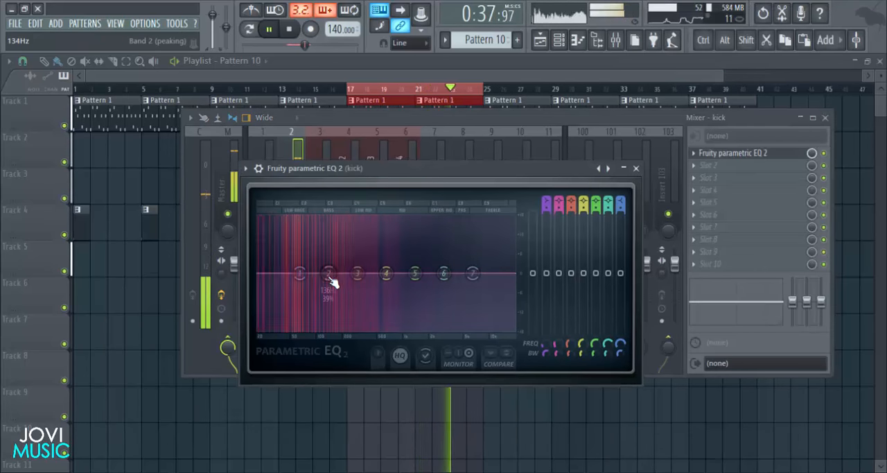
pyautogui.moveTo(333, 283); pyautogui.dragTo(358, 265)
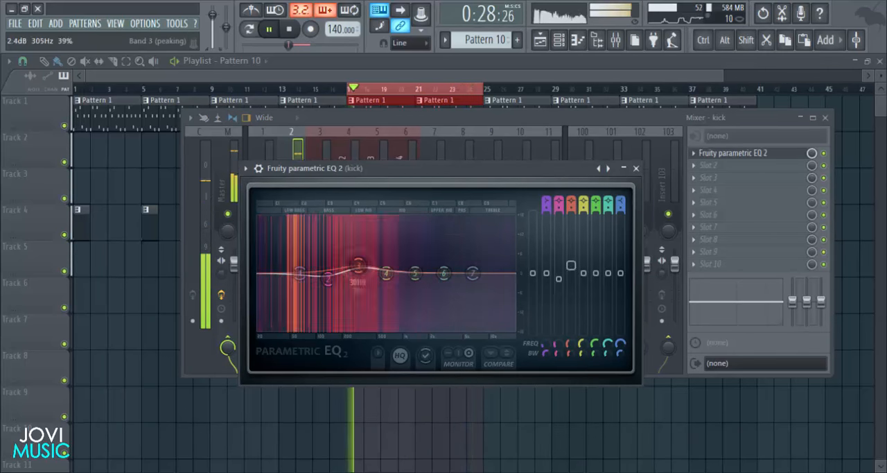
# - Cut band 5 of the kick's EQ to -7.1 dB at 1454 Hz, close the EQ and the mixer, and stop playback
pyautogui.moveTo(414, 274); pyautogui.dragTo(419, 302)
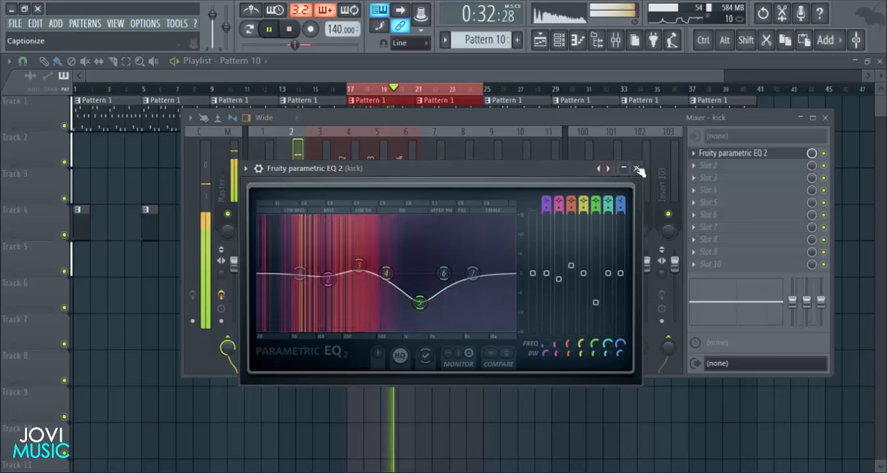
pyautogui.moveTo(419, 302); pyautogui.dragTo(417, 296)
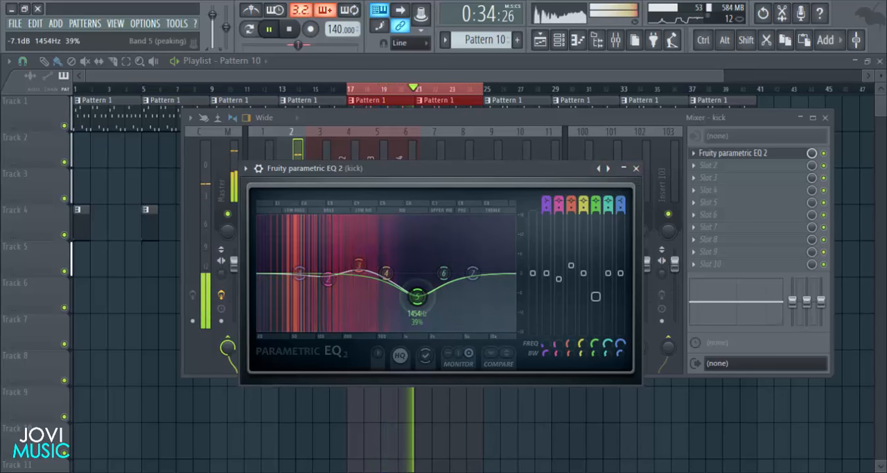
pyautogui.click(636, 168)
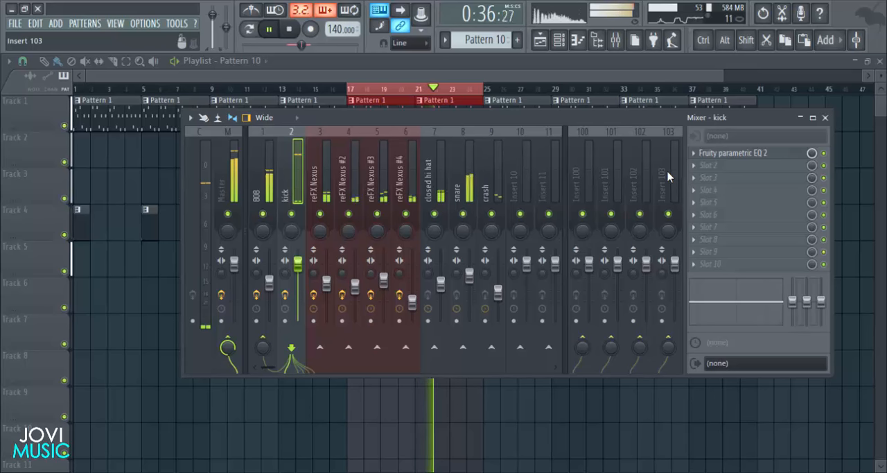
pyautogui.click(825, 117)
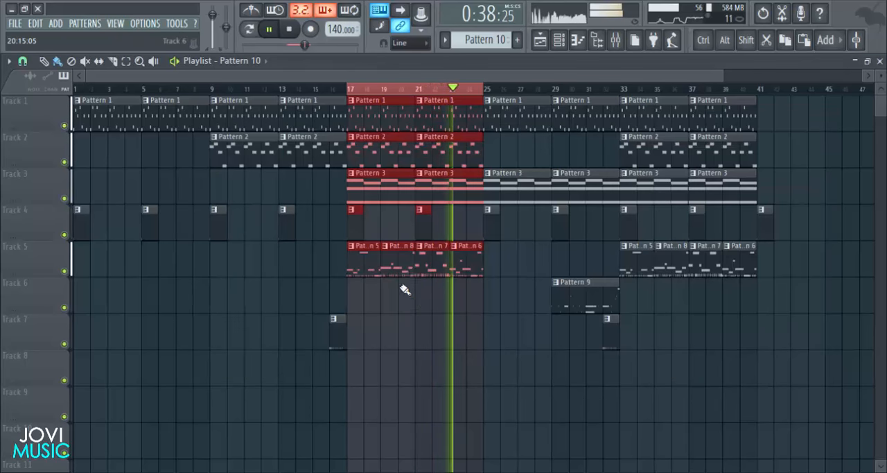
pyautogui.press('space')
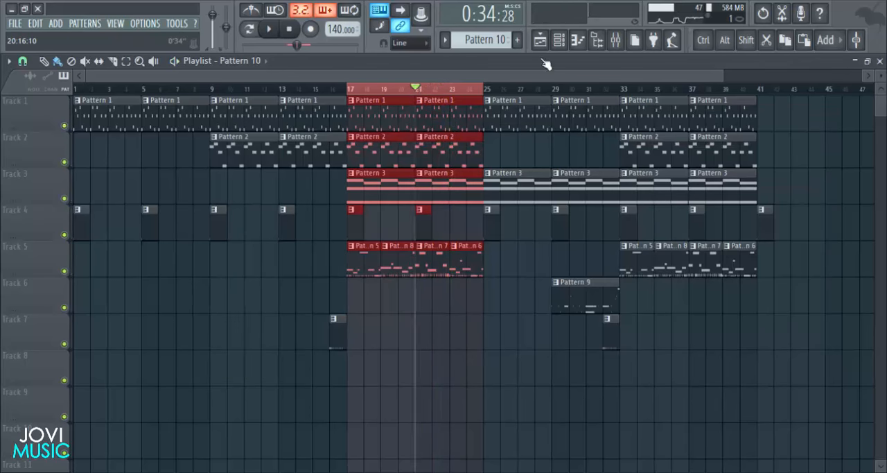
# - Open Pattern 7 from the playlist and show its steps in the channel rack
pyautogui.press('space')
pyautogui.click(560, 41)
pyautogui.press('space')
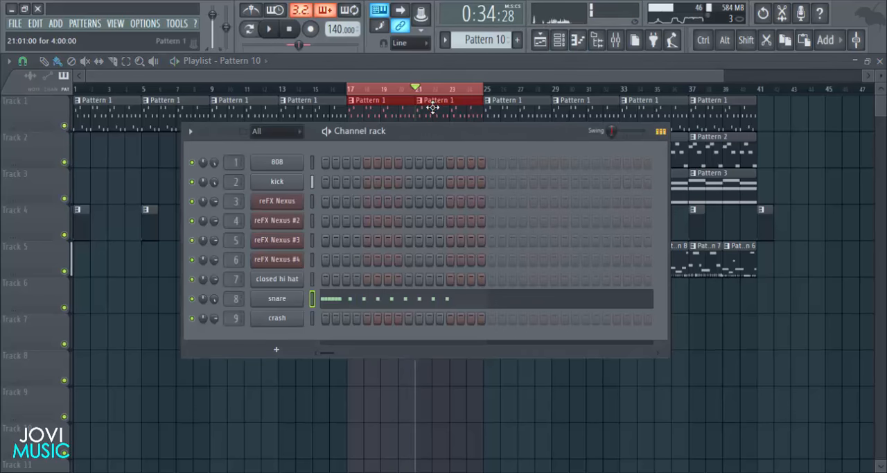
pyautogui.press('F6')
pyautogui.doubleClick(431, 265)
pyautogui.click(559, 41)
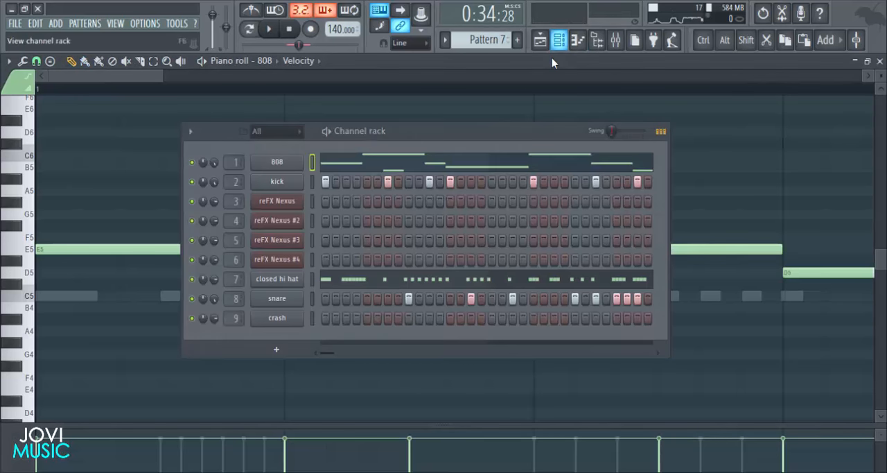
# - Move the kick hit in Pattern 7 from step 7 to step 5, play the loop, and close the piano roll and channel rack
pyautogui.press('space')
pyautogui.press('space')
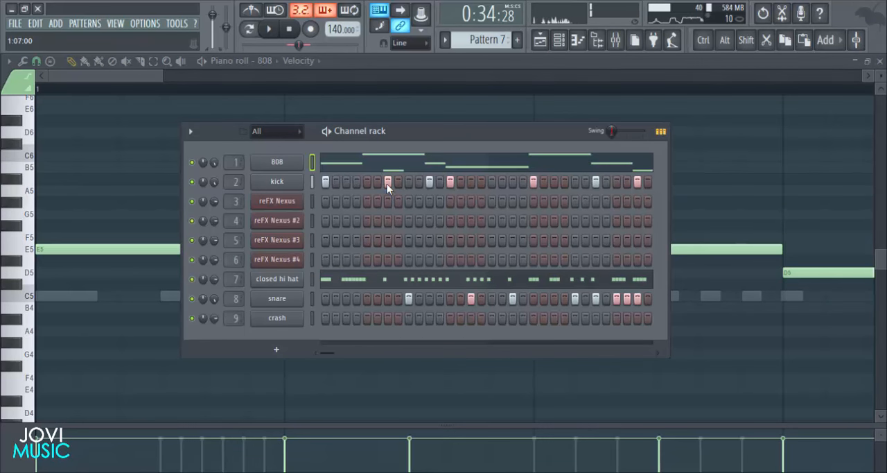
pyautogui.click(387, 182)
pyautogui.click(366, 181)
pyautogui.press('space')
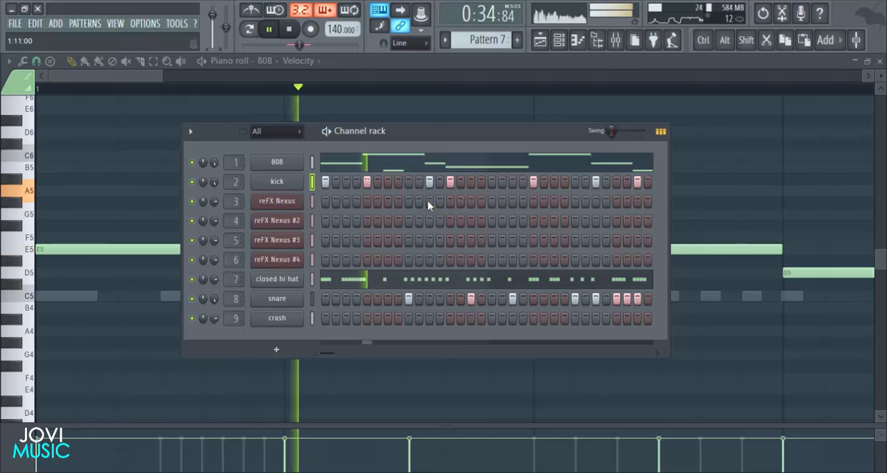
pyautogui.click(881, 61)
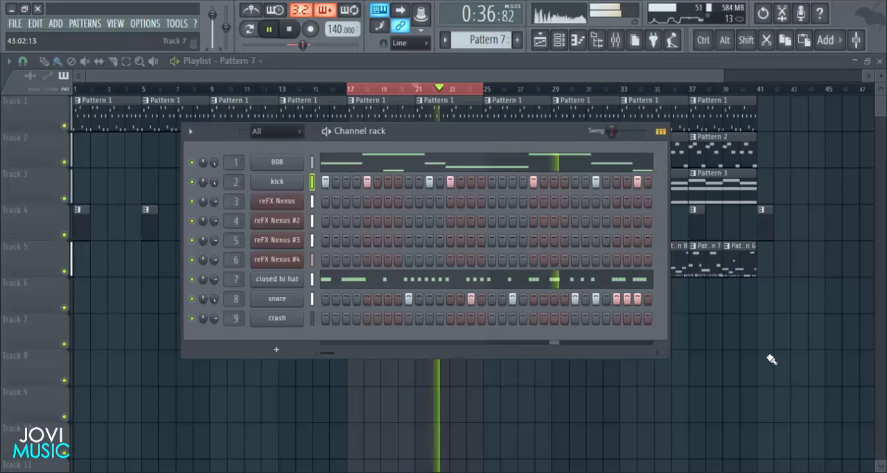
pyautogui.press('F6')
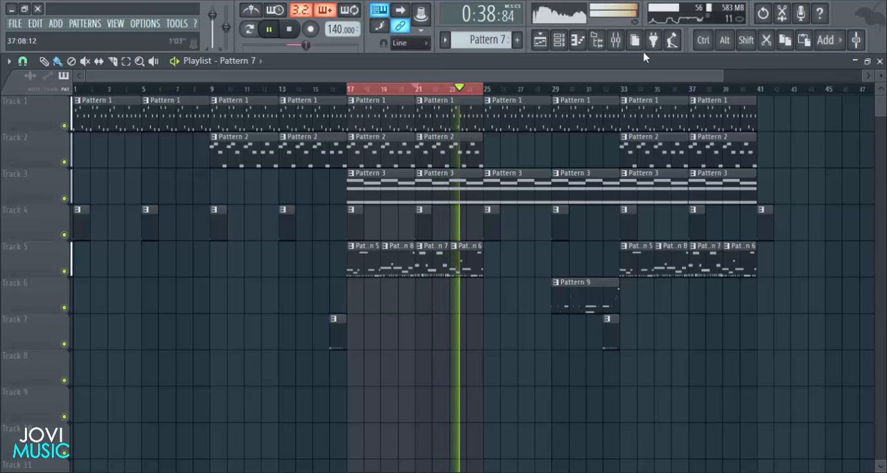
# - Stop playback and load Fruity Limiter in slot 2 of the kick's mixer track
pyautogui.click(616, 40)
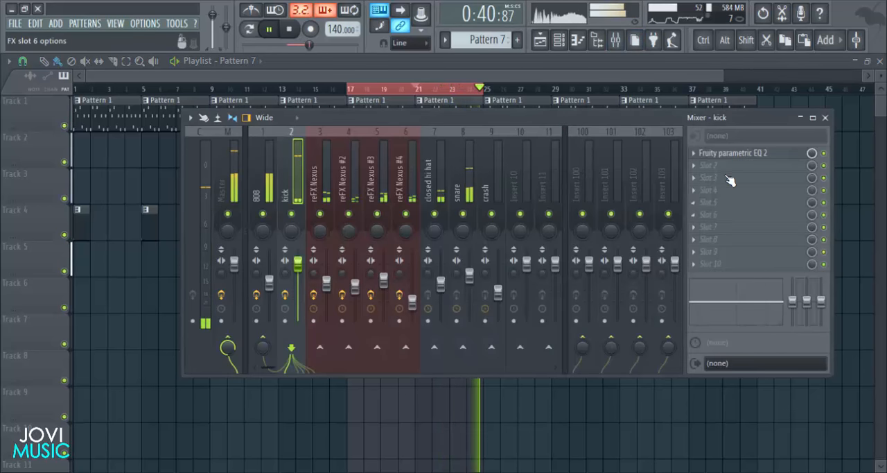
pyautogui.press('space')
pyautogui.click(695, 170)
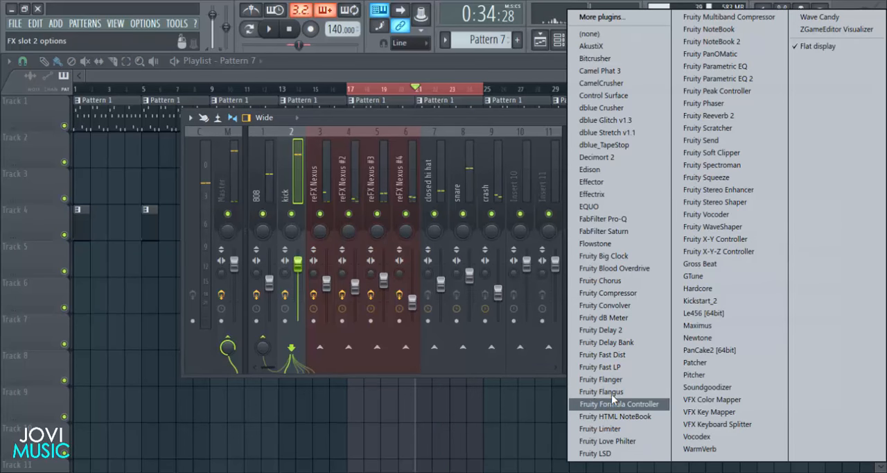
pyautogui.click(620, 425)
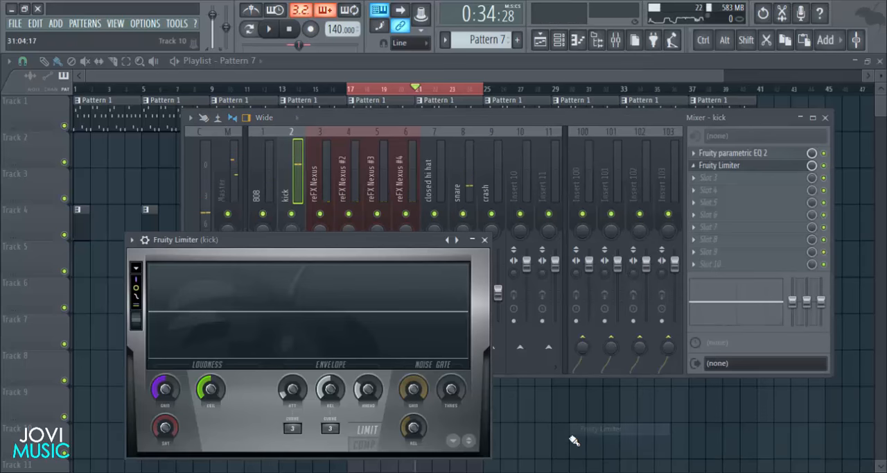
pyautogui.moveTo(363, 247); pyautogui.dragTo(587, 146)
# - Play the loop, compress the kick with the limiter's COMP threshold and ratio, and close the limiter
pyautogui.press('space')
pyautogui.moveTo(443, 294); pyautogui.dragTo(485, 285)
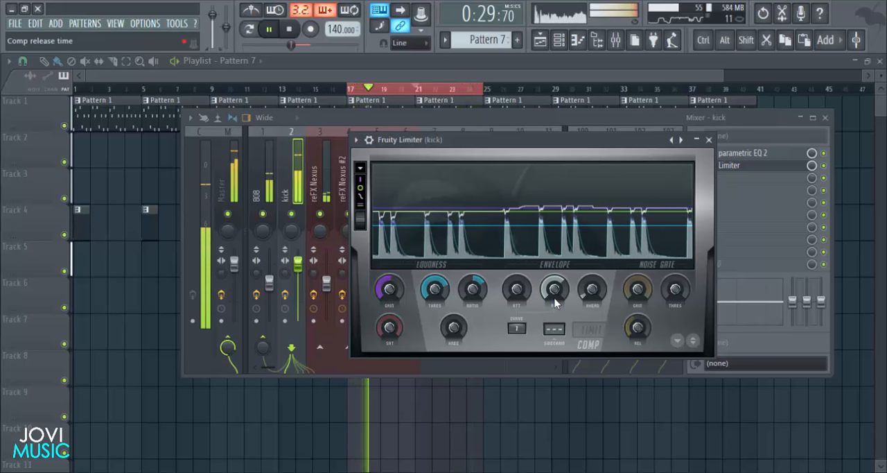
pyautogui.click(710, 140)
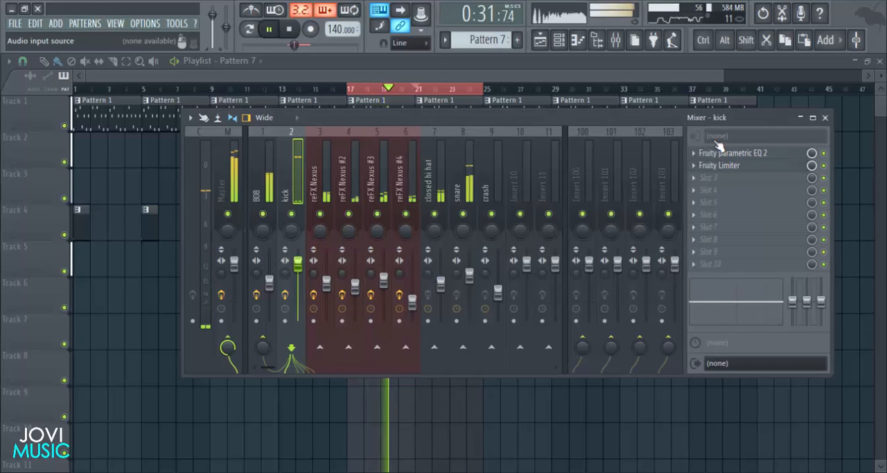
# - Load Fruity Blood Overdrive in slot 3 of the kick track and set its PreAmp to about 0.075
pyautogui.press('space')
pyautogui.click(735, 177)
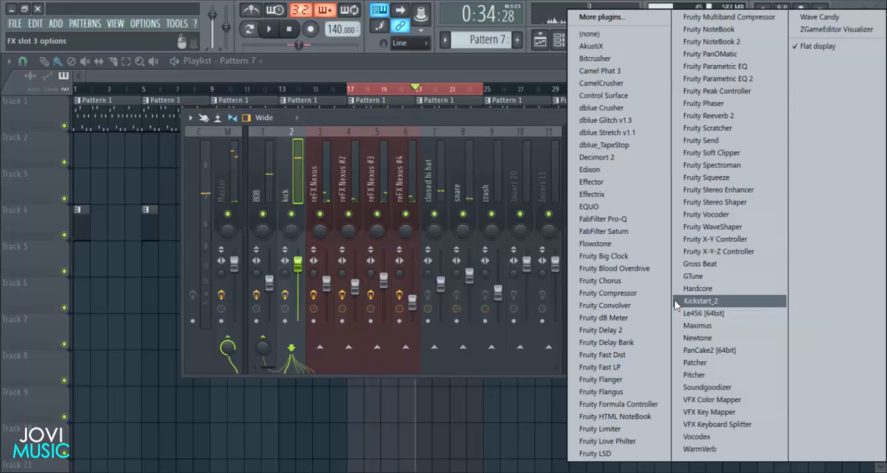
pyautogui.click(631, 268)
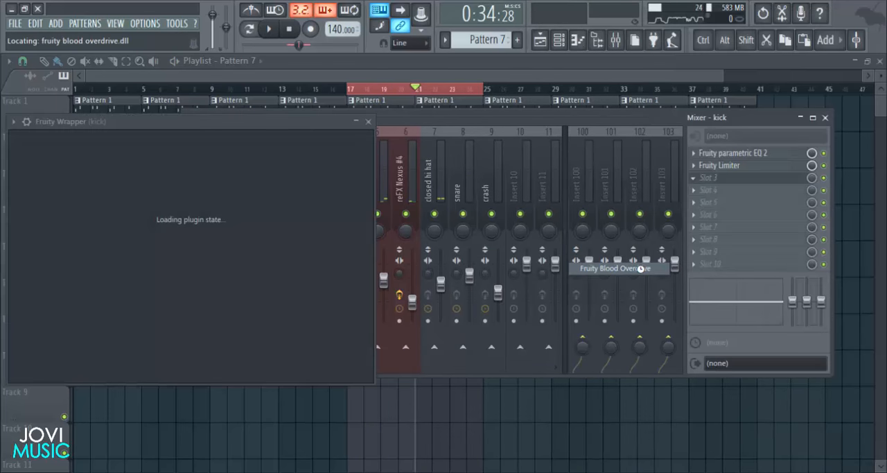
pyautogui.moveTo(218, 121); pyautogui.dragTo(513, 188)
pyautogui.moveTo(544, 220); pyautogui.dragTo(547, 215)
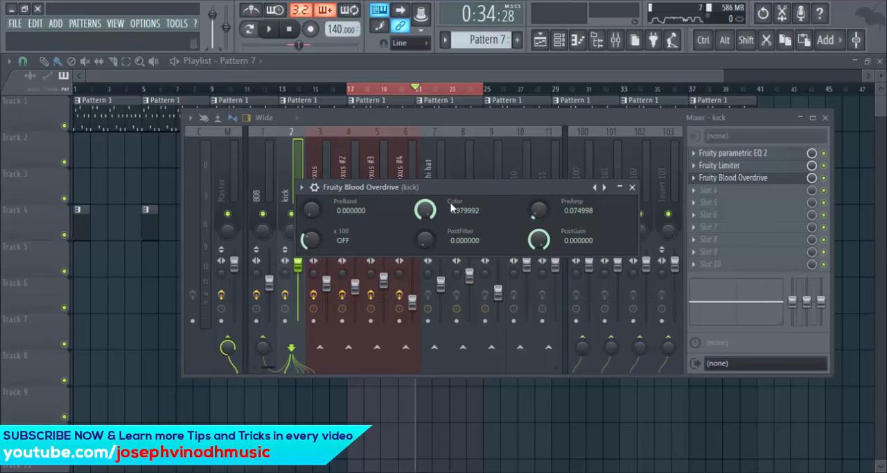
# - Play the loop with the overdriven kick and set the overdrive's PostGain to about -0.075
pyautogui.press('space')
pyautogui.moveTo(540, 189); pyautogui.dragTo(536, 189)
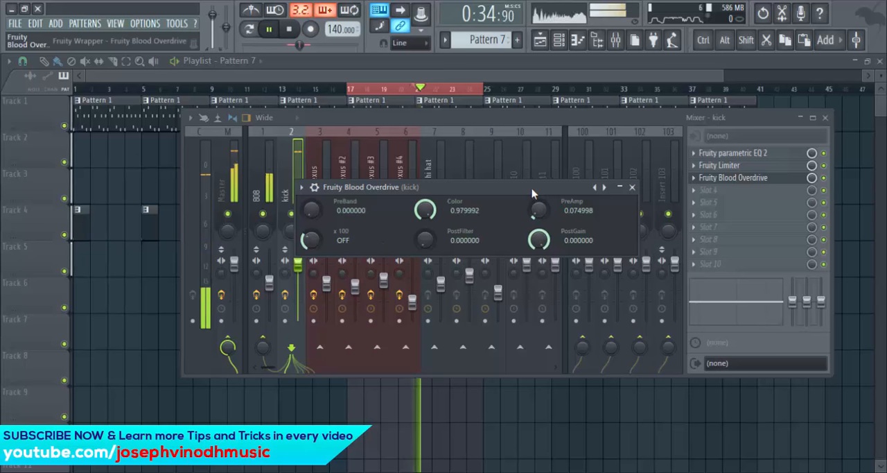
pyautogui.click(628, 187)
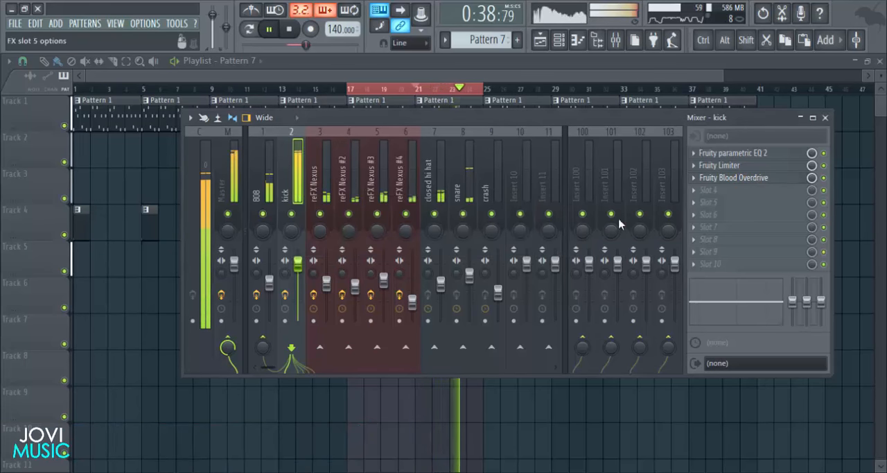
pyautogui.click(700, 178)
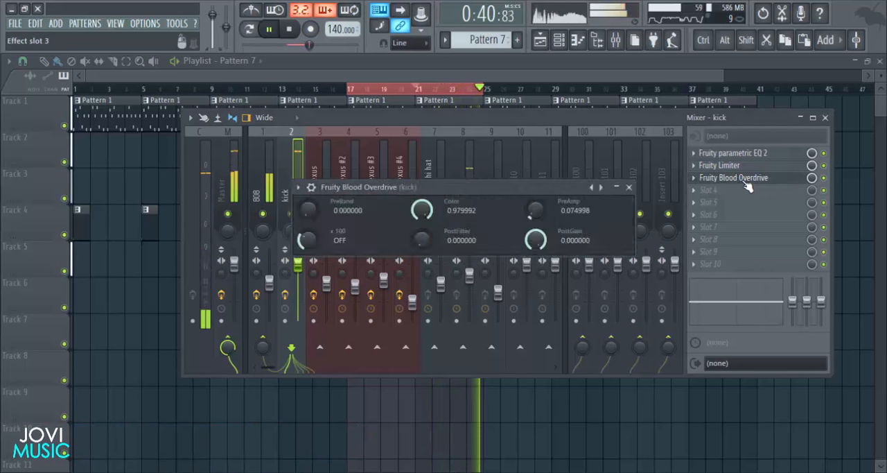
pyautogui.moveTo(544, 246); pyautogui.dragTo(544, 250)
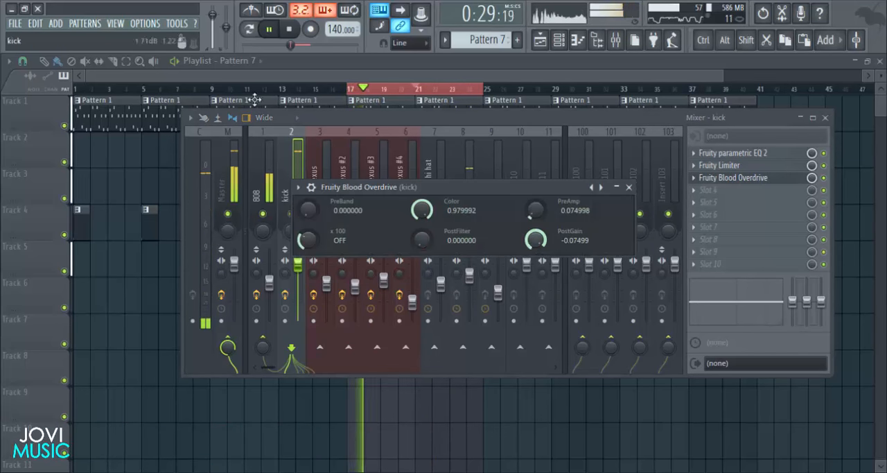
# - Check the audio device settings, and close them and the kick's overdrive
pyautogui.click(145, 23)
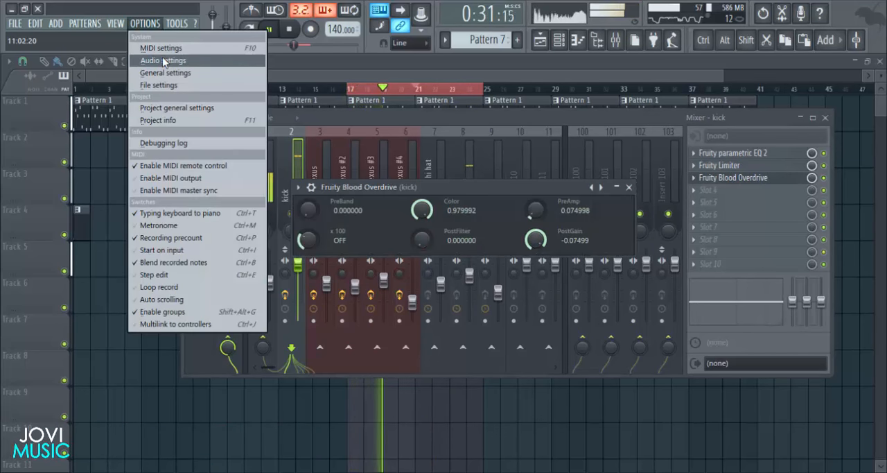
pyautogui.click(160, 61)
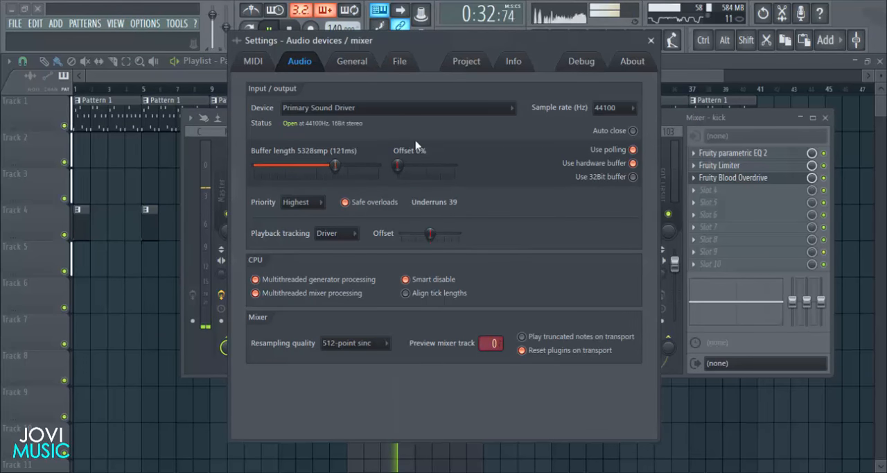
pyautogui.click(651, 40)
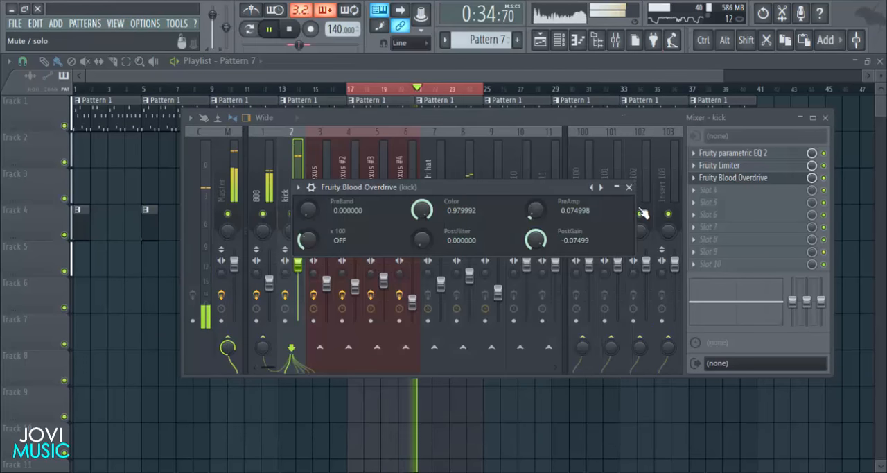
pyautogui.click(629, 187)
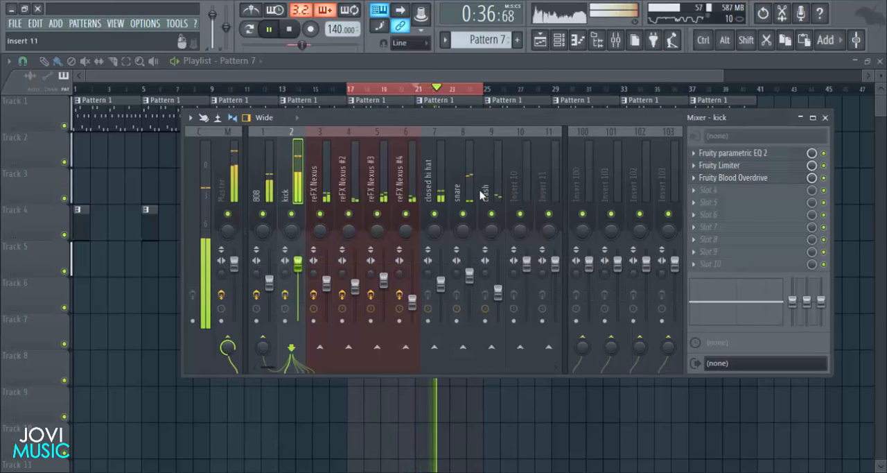
# - Load Fruity Parametric EQ 2 in slot 1 of the closed hi hat track, roll off the lows with band 1, and close it
pyautogui.click(436, 172)
pyautogui.click(714, 152)
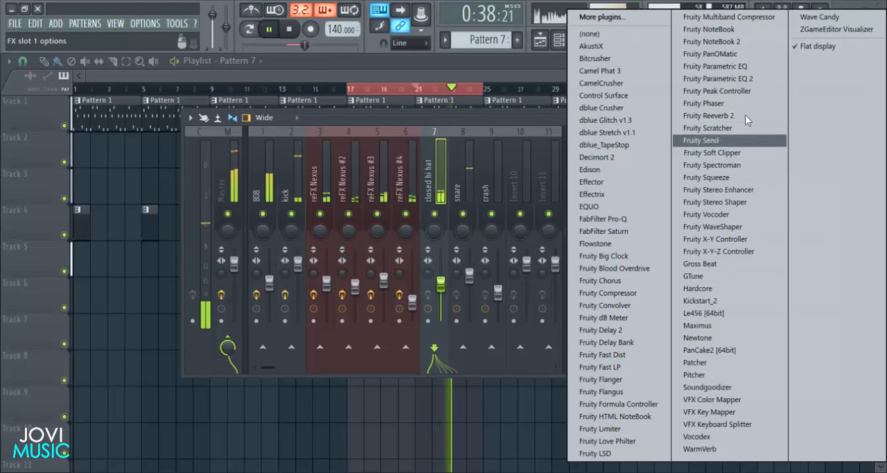
pyautogui.click(736, 80)
pyautogui.moveTo(69, 226); pyautogui.dragTo(196, 283)
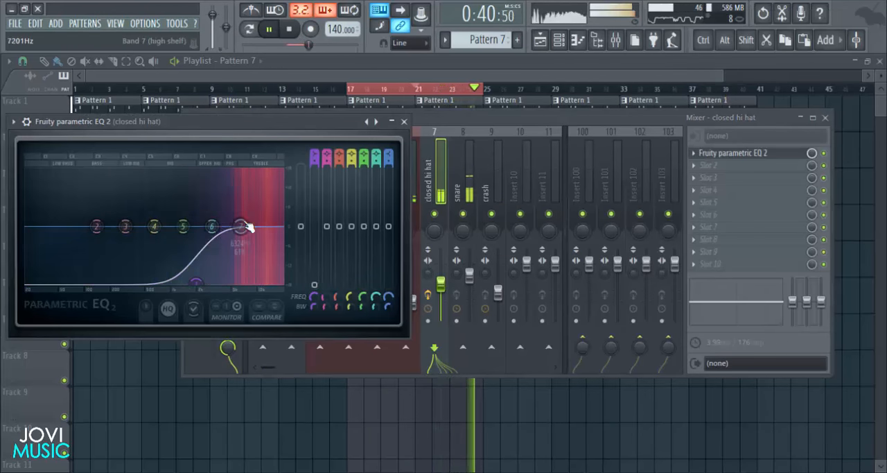
pyautogui.click(404, 122)
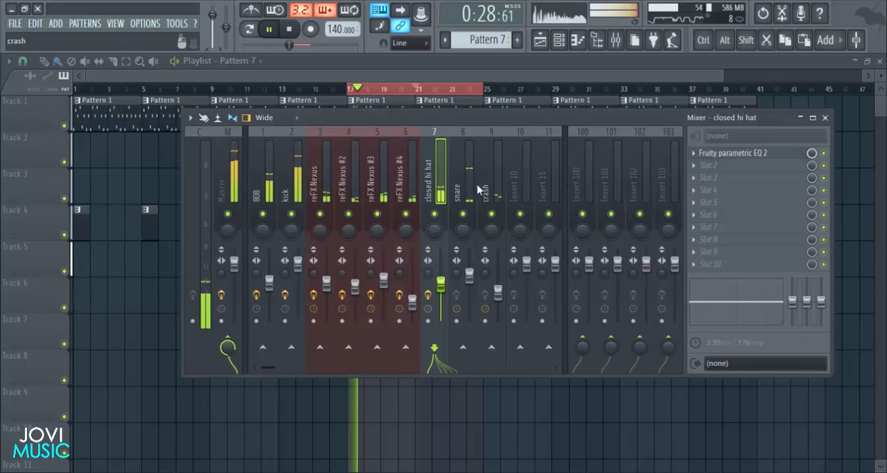
# - Load Fruity Parametric EQ 2 in slot 1 of the snare track, cut the low end with band 1, stop playback and close the EQ
pyautogui.click(466, 183)
pyautogui.click(721, 152)
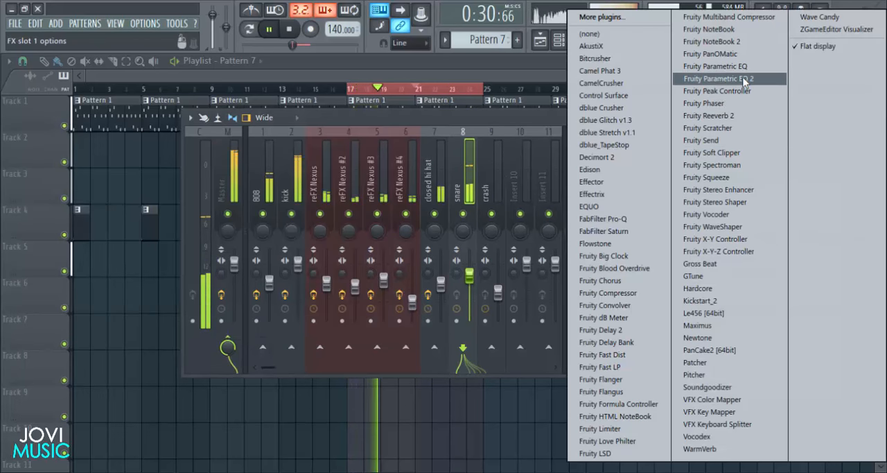
pyautogui.click(745, 81)
pyautogui.moveTo(333, 176); pyautogui.dragTo(475, 159)
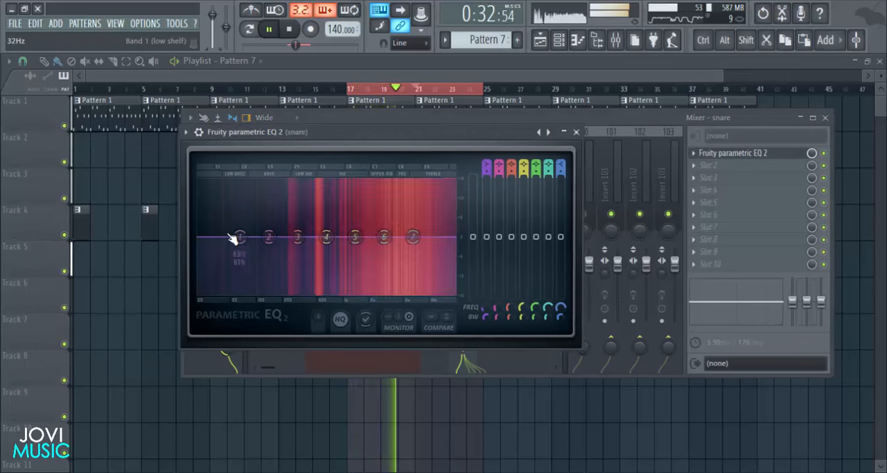
pyautogui.moveTo(238, 237); pyautogui.dragTo(272, 293)
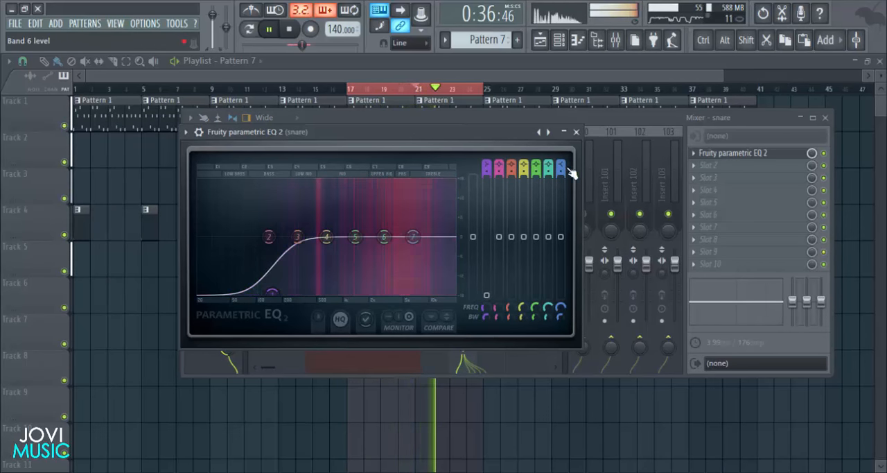
pyautogui.press('space')
pyautogui.click(576, 132)
# - Load Fruity Fast Dist in slot 2 of the snare track and lower the snare's fader slightly
pyautogui.click(707, 167)
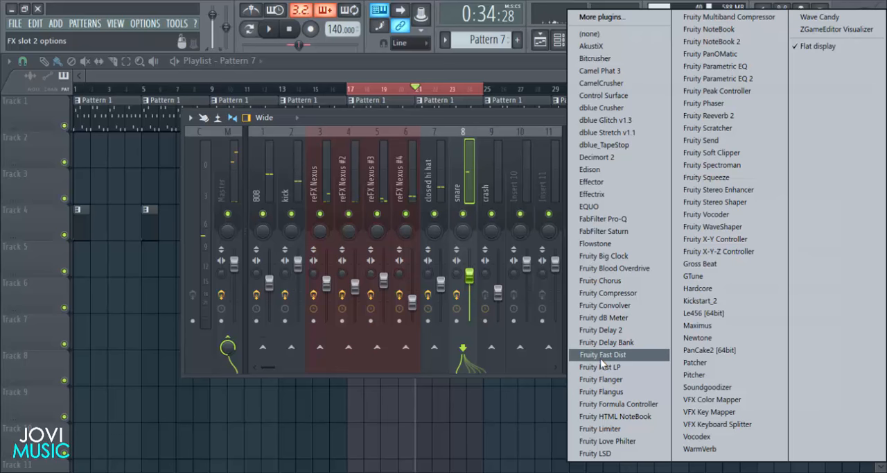
pyautogui.click(600, 356)
pyautogui.moveTo(474, 279); pyautogui.dragTo(474, 289)
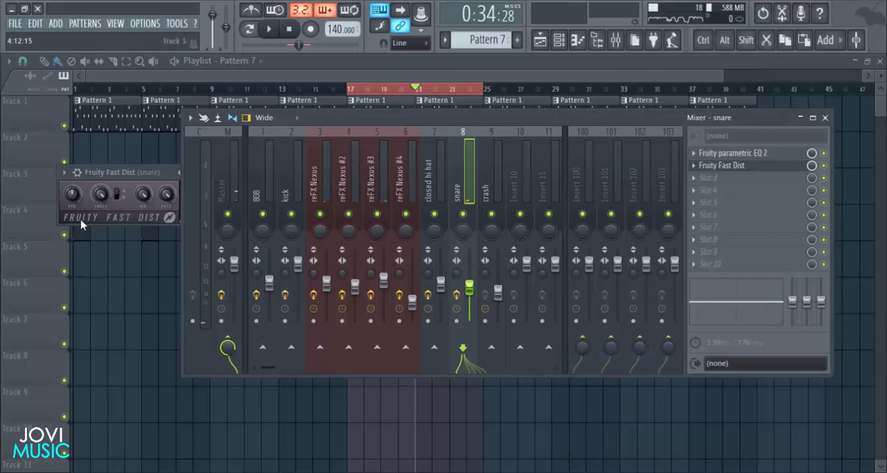
pyautogui.moveTo(138, 172); pyautogui.dragTo(310, 209)
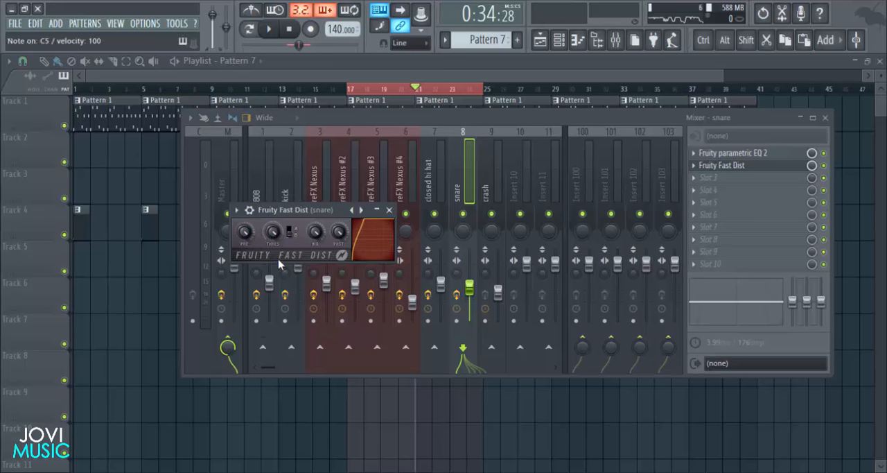
# - Audition the snare, adjust Fruity Fast Dist's threshold, mix and post levels, and close the plugin
pyautogui.click(562, 41)
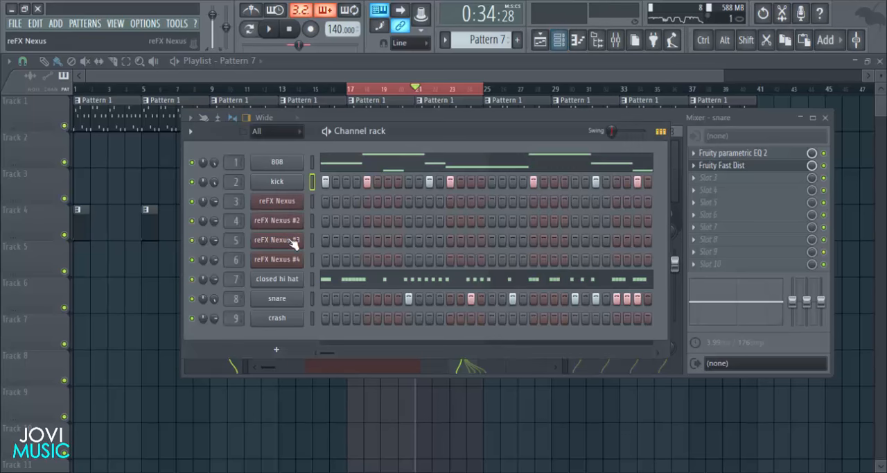
pyautogui.click(670, 123)
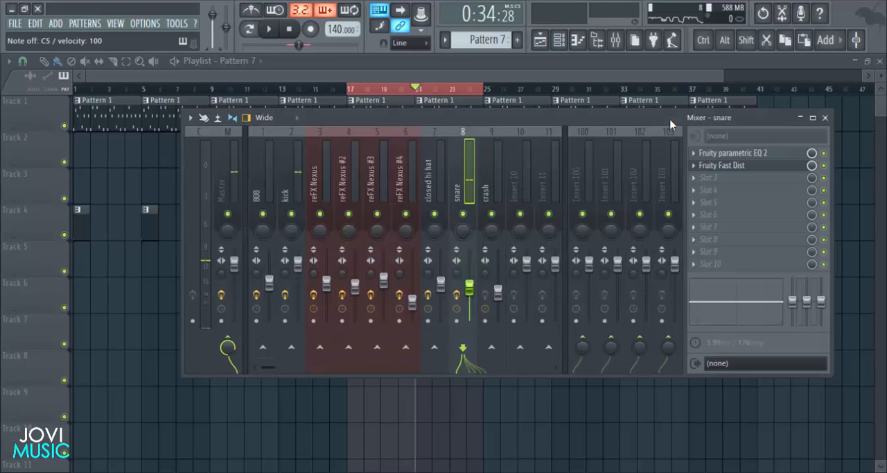
pyautogui.click(746, 167)
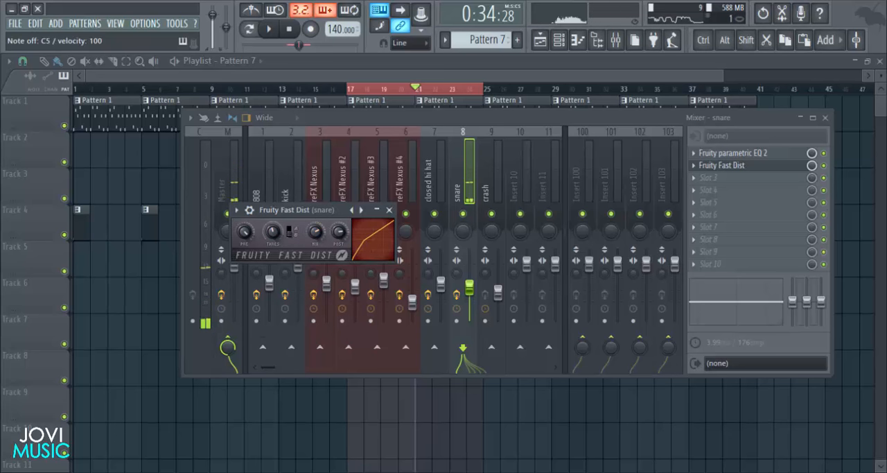
pyautogui.click(389, 209)
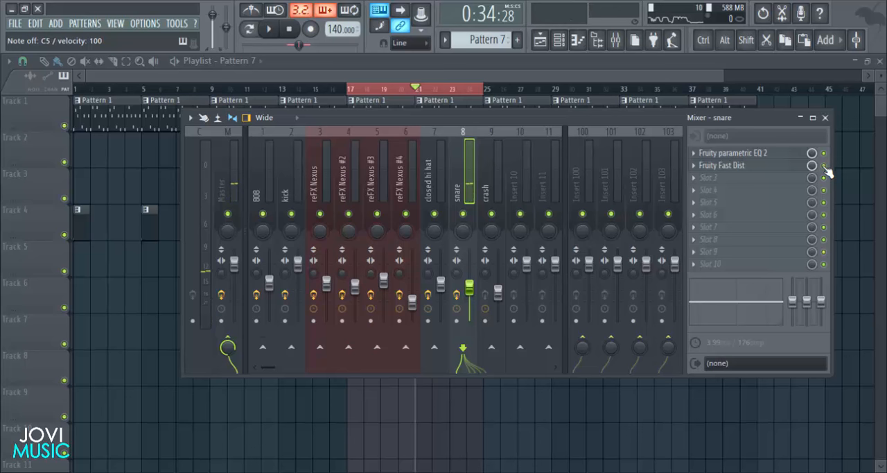
# - Load Fruity Limiter in slot 3 of the snare track and switch it to compressor mode
pyautogui.click(695, 181)
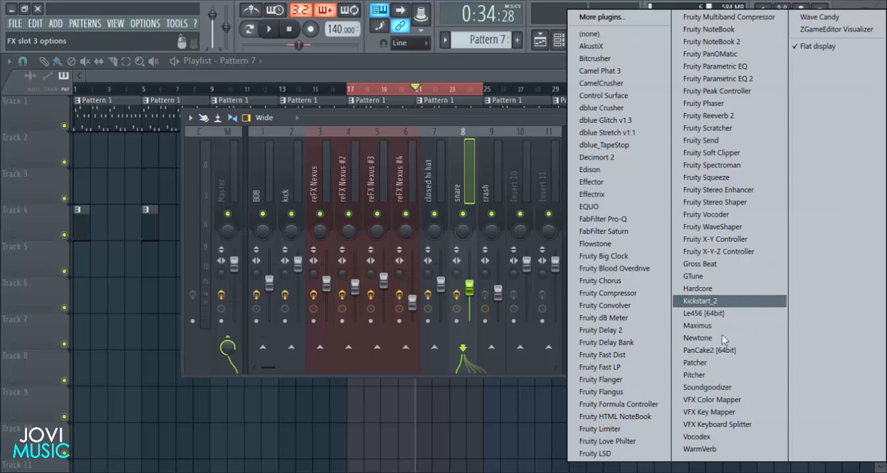
pyautogui.click(601, 428)
pyautogui.moveTo(322, 192); pyautogui.dragTo(423, 175)
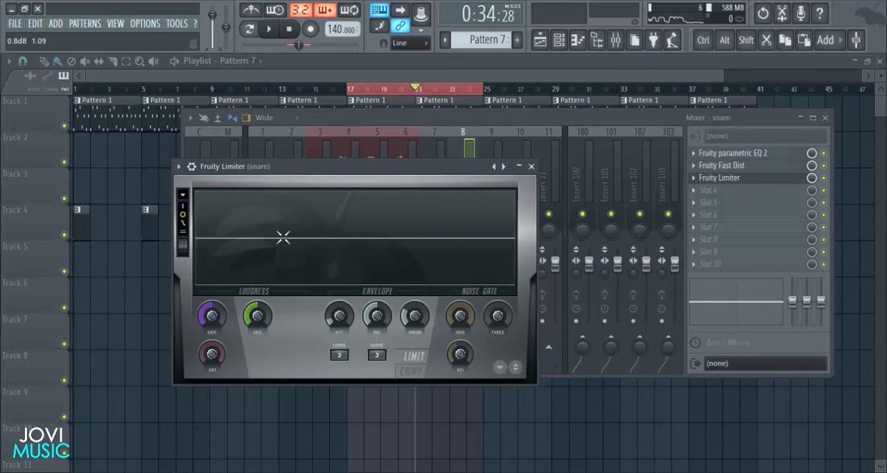
pyautogui.click(409, 372)
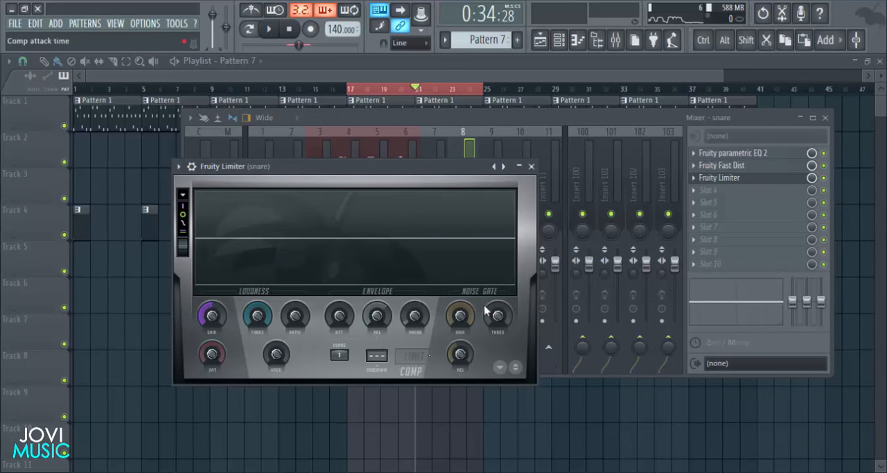
# - Compress the snare by lowering Fruity Limiter's threshold and adjusting its ratio, gain and saturation, and close the plugin
pyautogui.moveTo(257, 315); pyautogui.dragTo(257, 327)
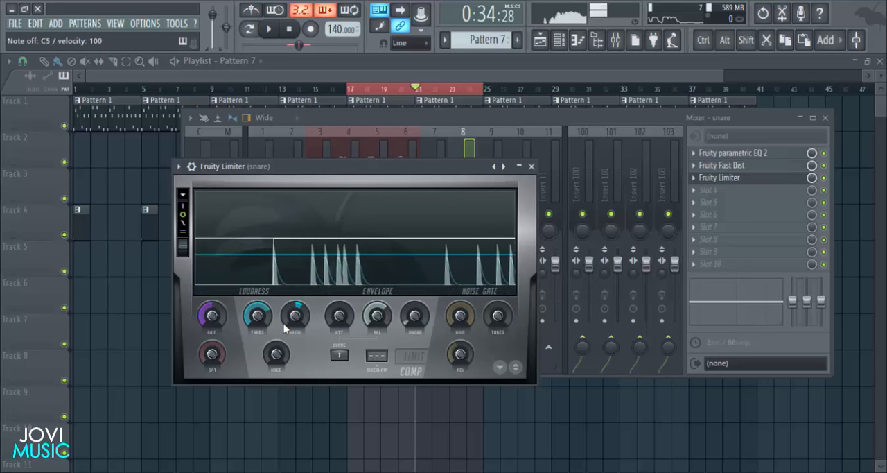
pyautogui.moveTo(211, 317); pyautogui.dragTo(212, 303)
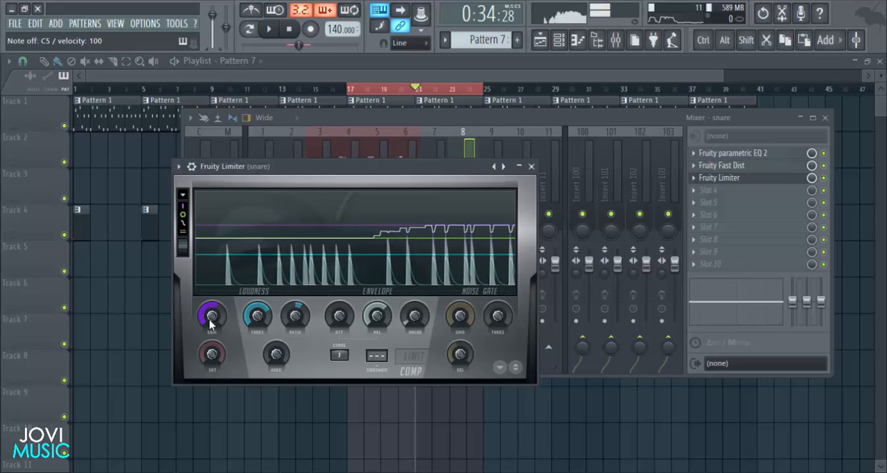
pyautogui.moveTo(214, 355); pyautogui.dragTo(214, 365)
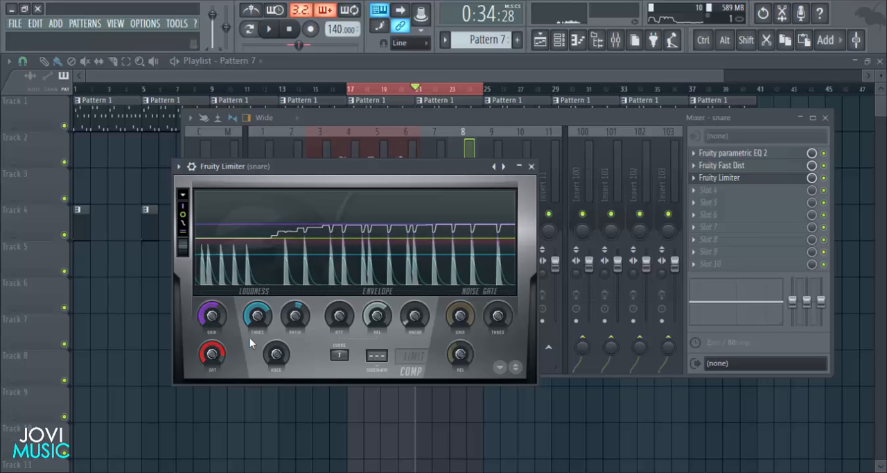
pyautogui.click(531, 167)
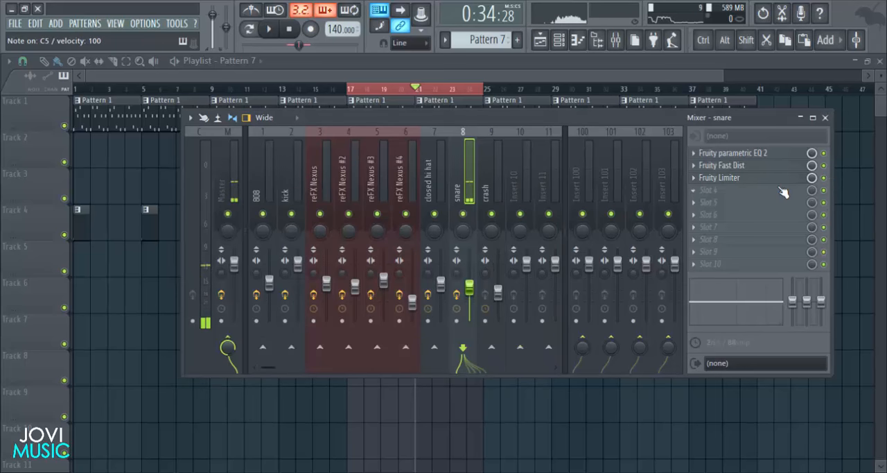
# - Load Fruity Parametric EQ 2 in slot 1 of the crash track, cut the low end with band 1, and close it
pyautogui.click(493, 197)
pyautogui.click(696, 160)
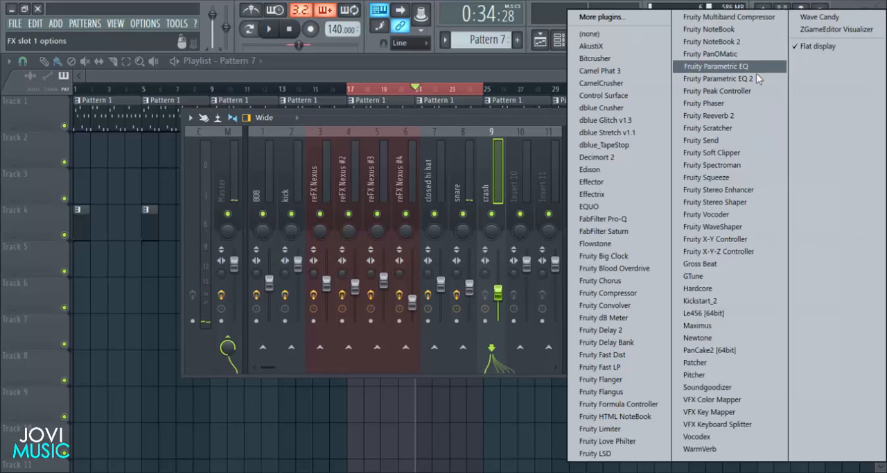
pyautogui.click(753, 66)
pyautogui.moveTo(132, 293); pyautogui.dragTo(244, 349)
pyautogui.click(471, 189)
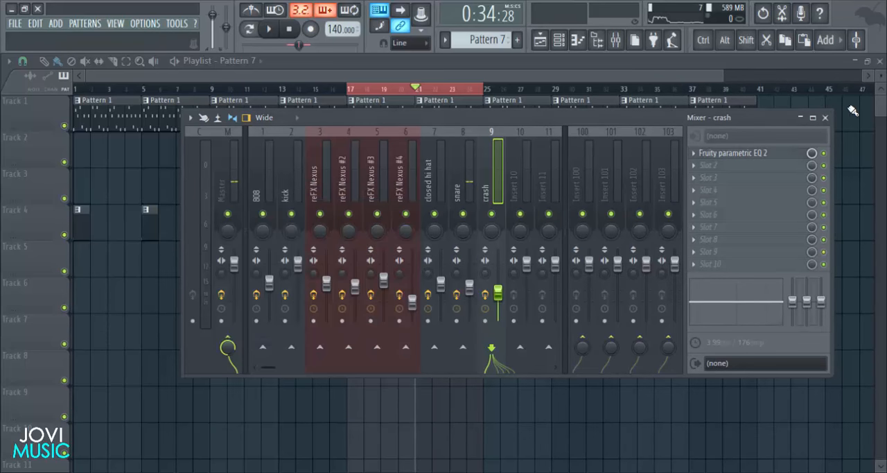
# - Hide the mixer and channel rack, clear the playlist's time selection, and return the song position to the start
pyautogui.click(826, 118)
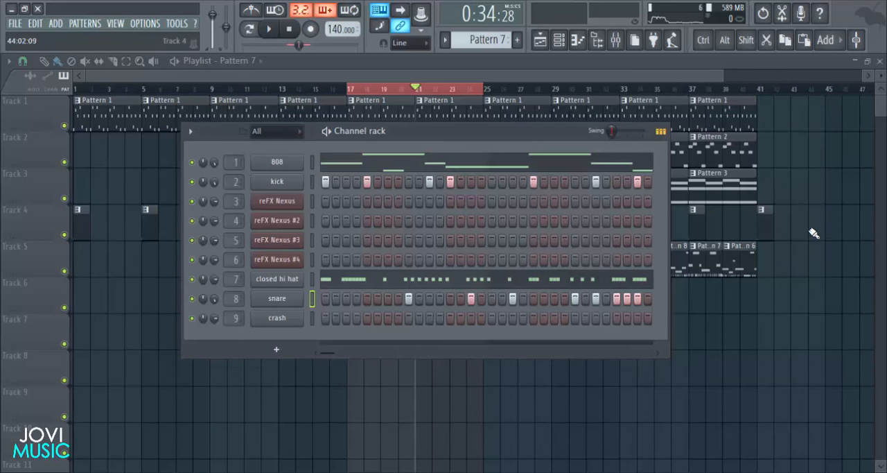
pyautogui.press('F6')
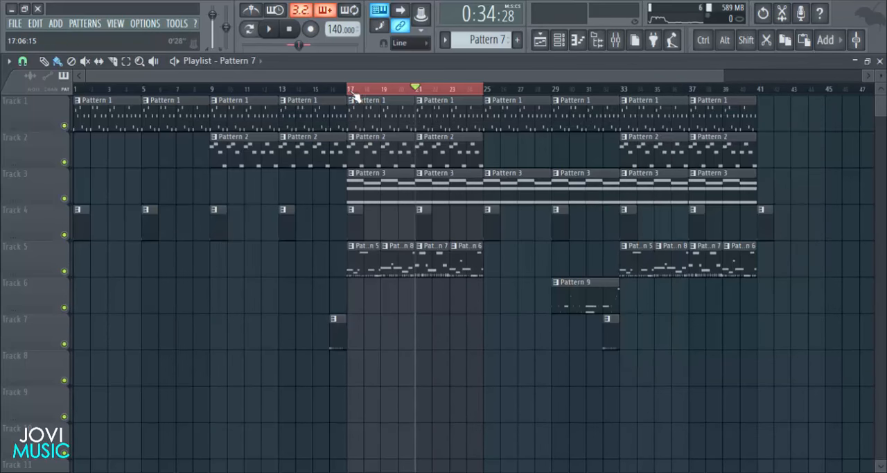
pyautogui.click(297, 27)
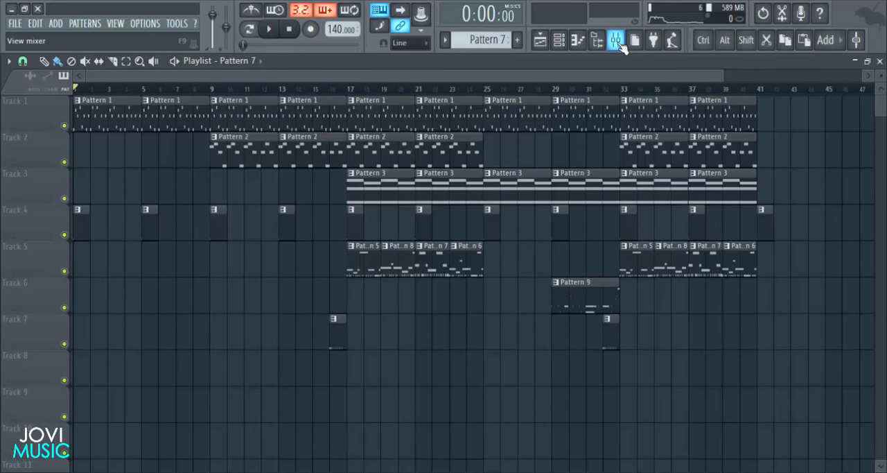
# - Create an automation clip for the master track's volume and hide the mixer
pyautogui.click(616, 40)
pyautogui.rightClick(233, 270)
pyautogui.click(307, 342)
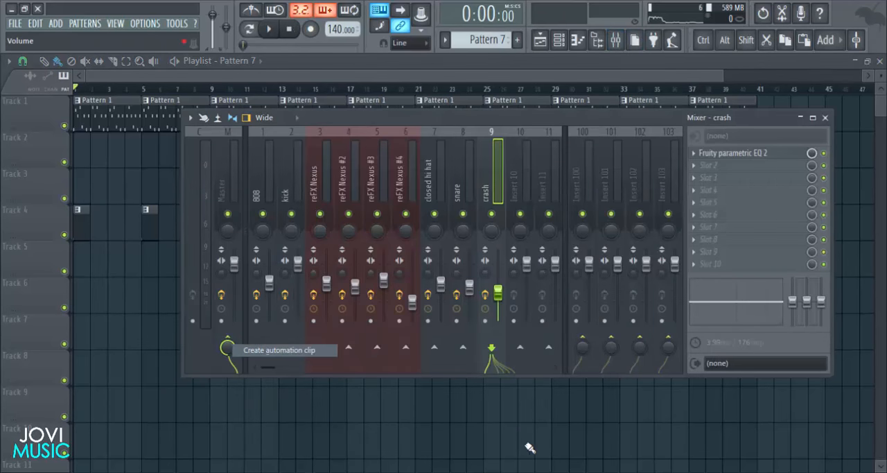
pyautogui.press('F9')
# - Copy the volume envelope's first point value, lower that point, and add a point at bar 5 with the copied value
pyautogui.rightClick(78, 367)
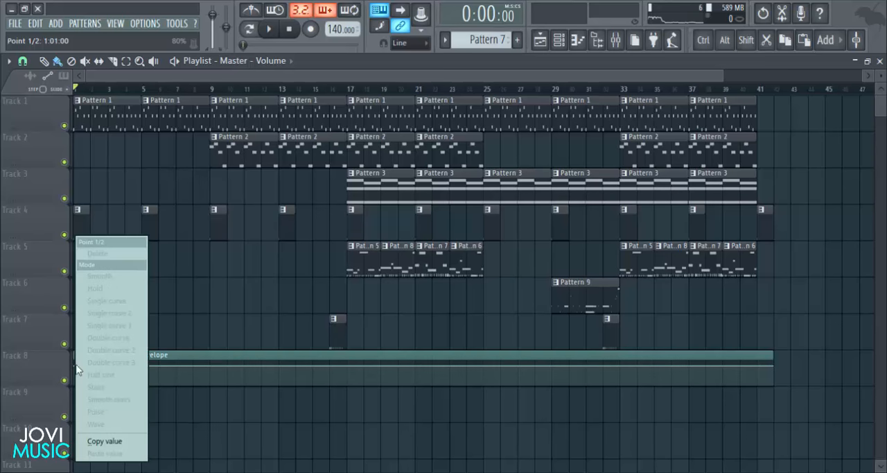
pyautogui.click(119, 442)
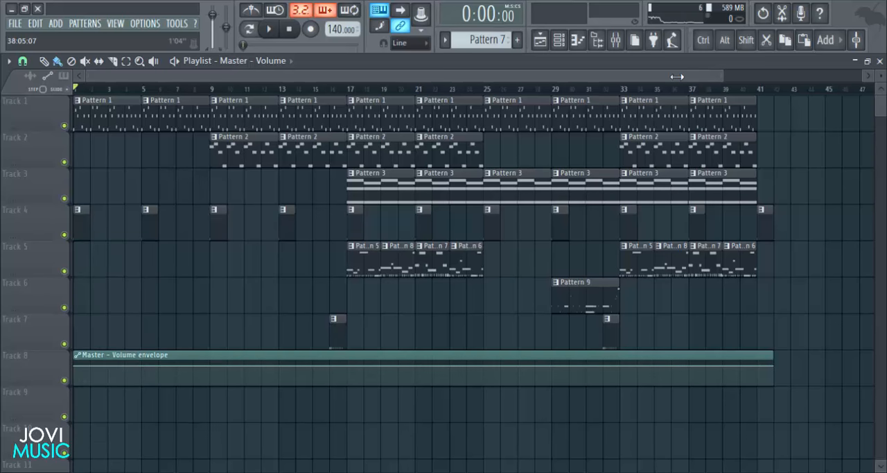
pyautogui.moveTo(677, 77); pyautogui.dragTo(297, 76)
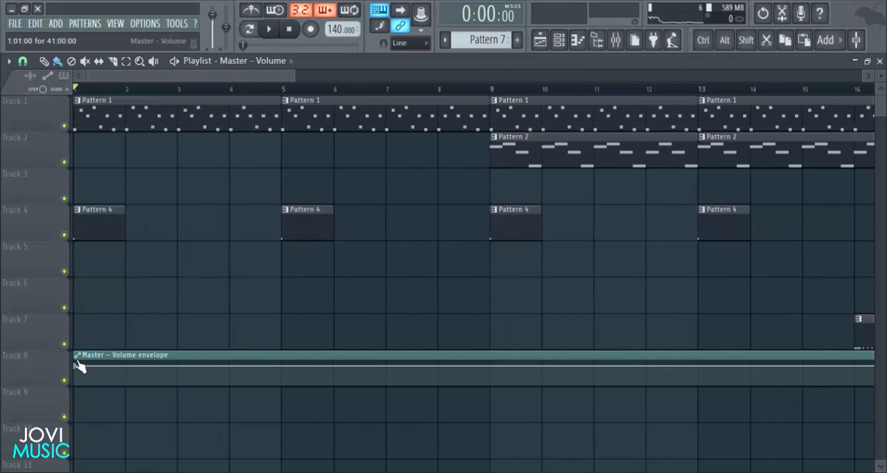
pyautogui.moveTo(78, 366); pyautogui.dragTo(78, 381)
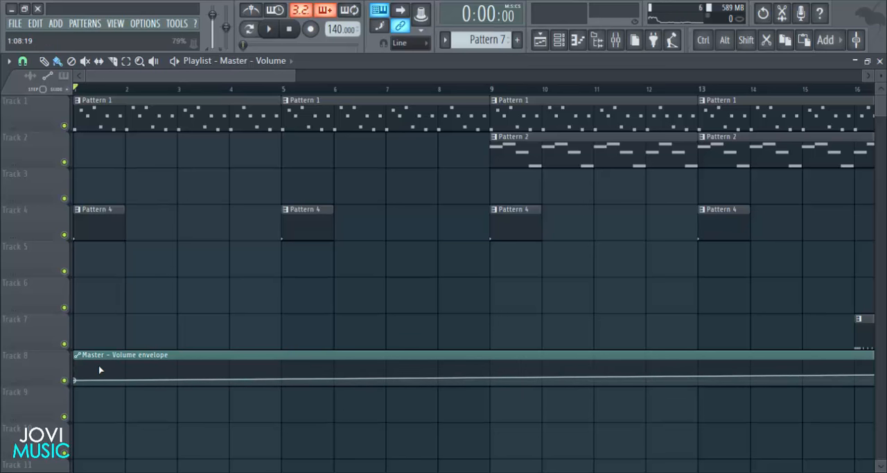
pyautogui.rightClick(282, 368)
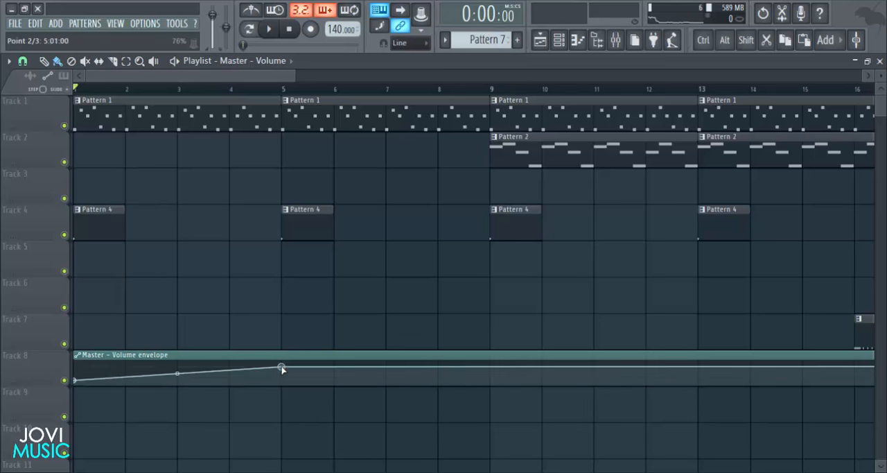
pyautogui.rightClick(282, 368)
pyautogui.click(323, 452)
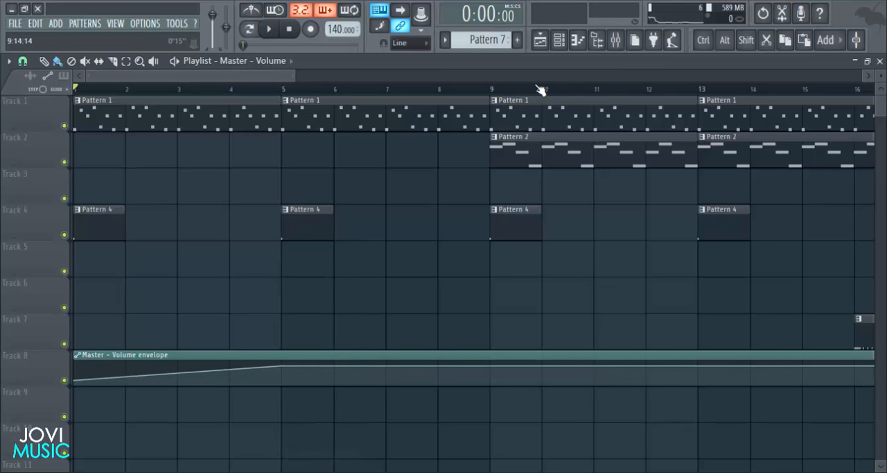
# - Paste the copied 80% value onto the first point of the master volume envelope
pyautogui.scroll(-3, 540, 90)
pyautogui.rightClick(78, 381)
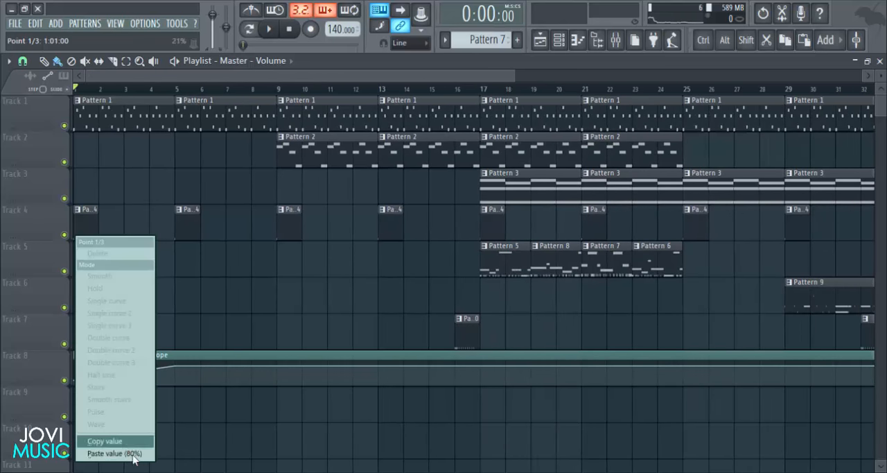
pyautogui.click(135, 455)
# - Add a point at bar 37 of the master volume envelope and paste the 80% value onto it and the end point
pyautogui.scroll(5, 588, 95)
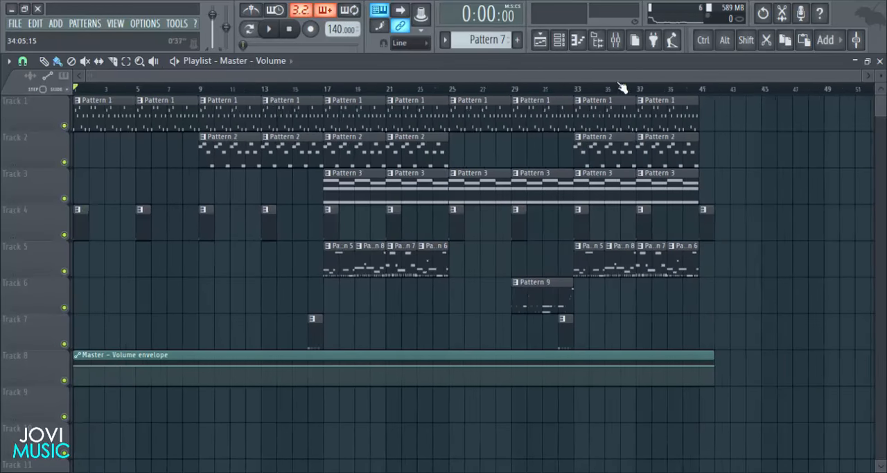
pyautogui.scroll(2, 644, 92)
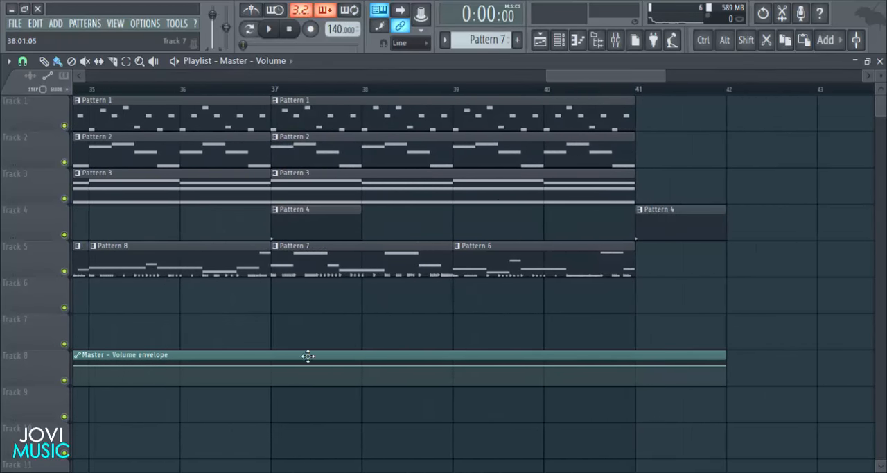
pyautogui.rightClick(728, 369)
pyautogui.click(763, 454)
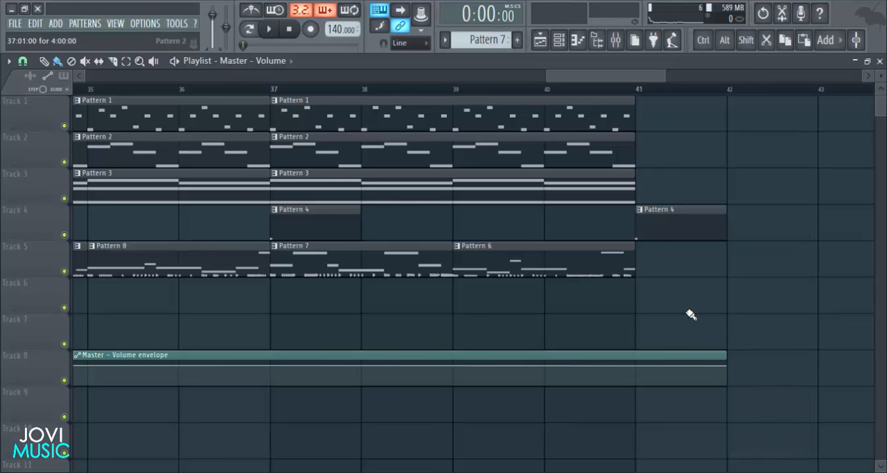
pyautogui.rightClick(727, 368)
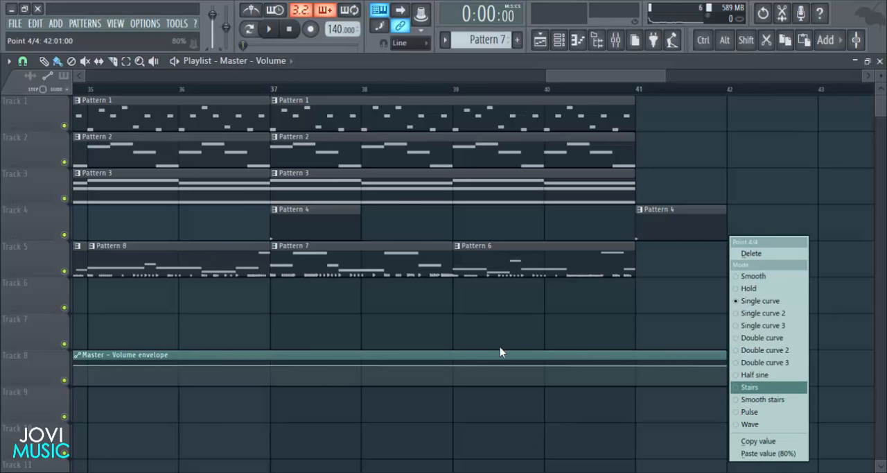
pyautogui.click(180, 371)
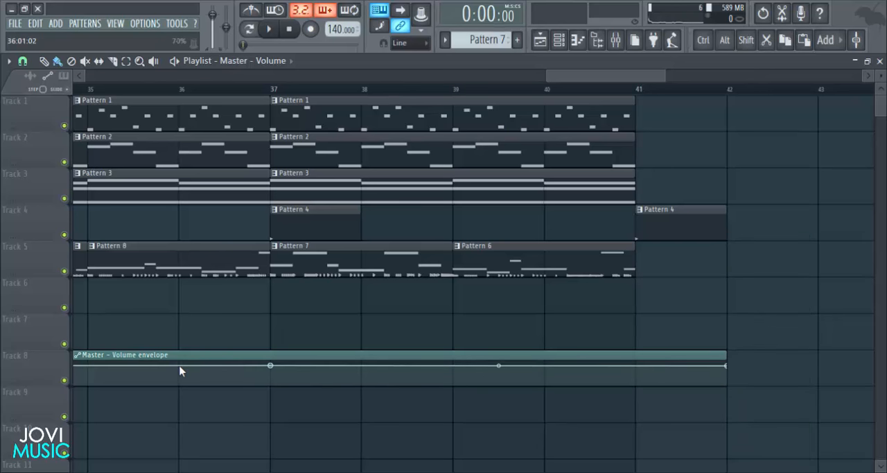
pyautogui.rightClick(269, 366)
pyautogui.click(323, 452)
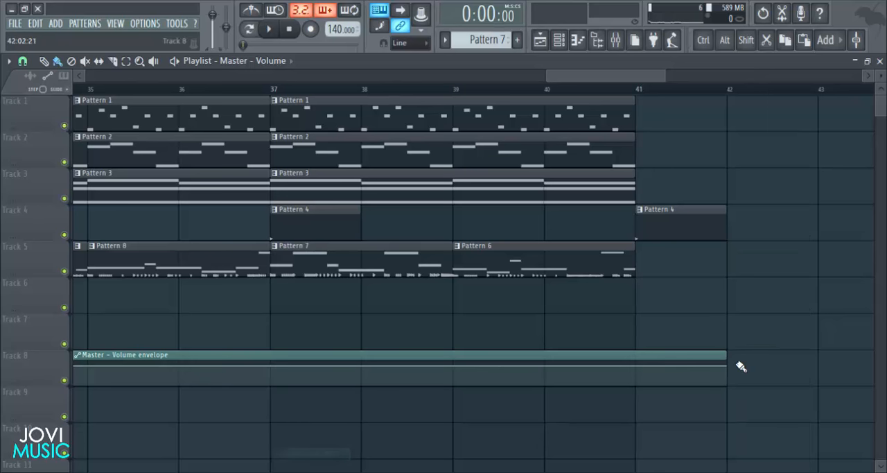
# - Lower the master volume envelope's end point at bar 42 and its start point, and extend the clip to 43 bars
pyautogui.click(730, 366)
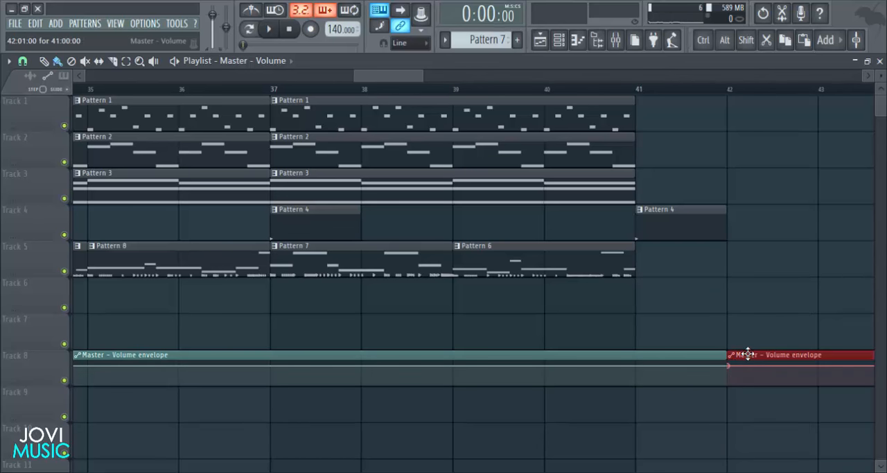
pyautogui.rightClick(736, 365)
pyautogui.moveTo(728, 365); pyautogui.dragTo(728, 377)
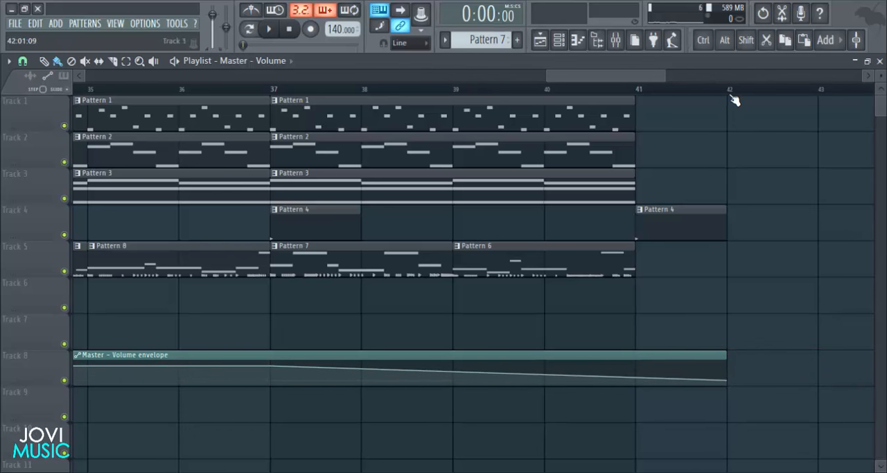
pyautogui.scroll(-6, 732, 97)
pyautogui.moveTo(712, 357); pyautogui.dragTo(740, 358)
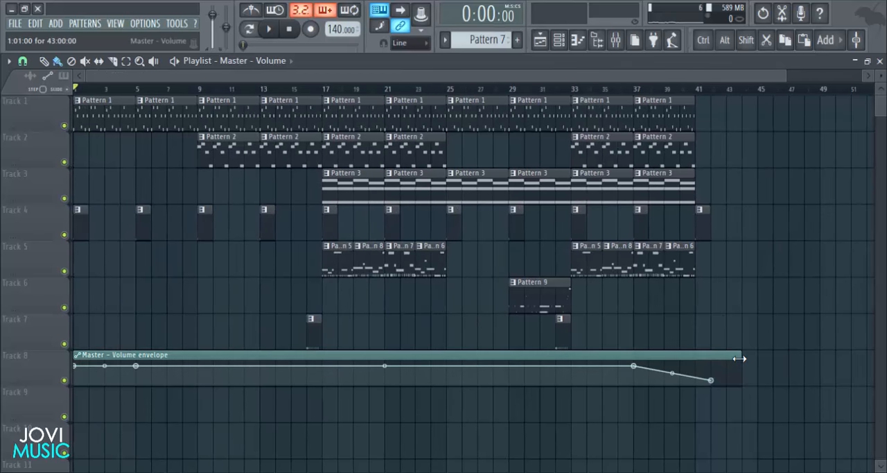
# - Play the song from the start to hear the volume fade and the full mix, and open the mixer during playback
pyautogui.press('space')
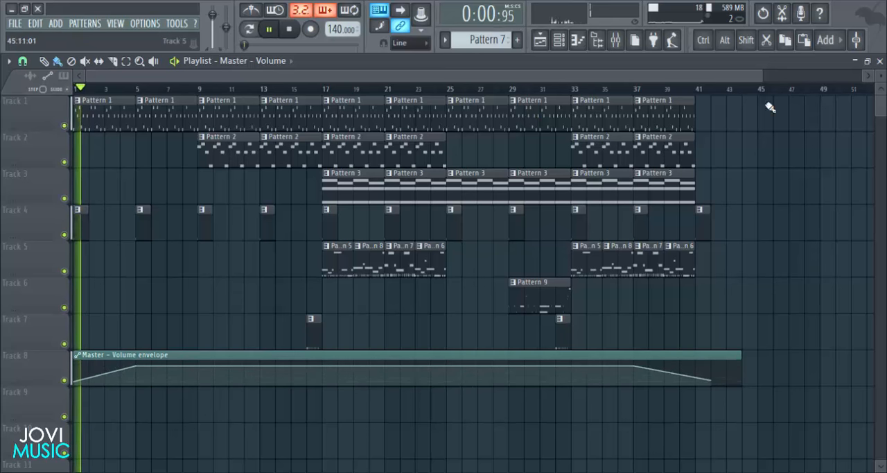
pyautogui.scroll(1, 678, 95)
pyautogui.scroll(2, 678, 95)
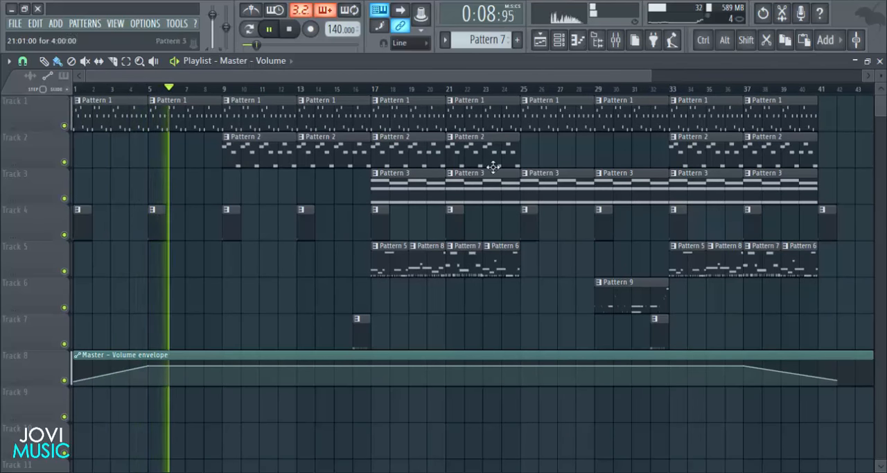
pyautogui.scroll(-1, 360, 288)
pyautogui.scroll(1, 361, 288)
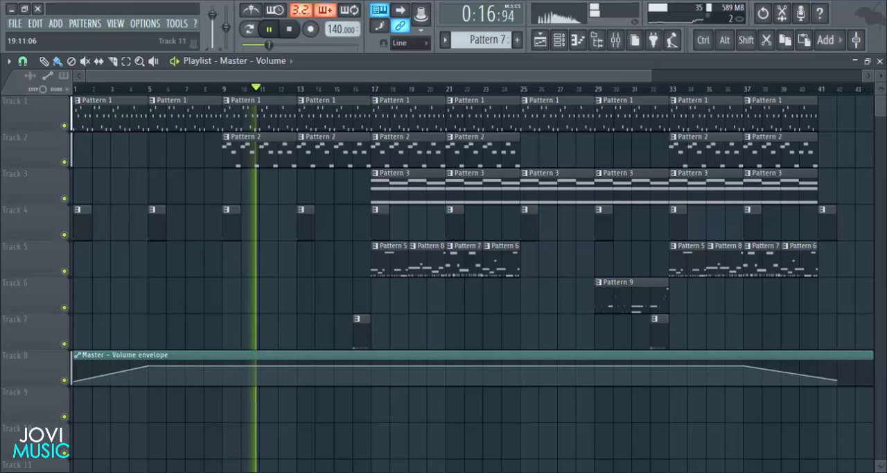
pyautogui.moveTo(431, 472)
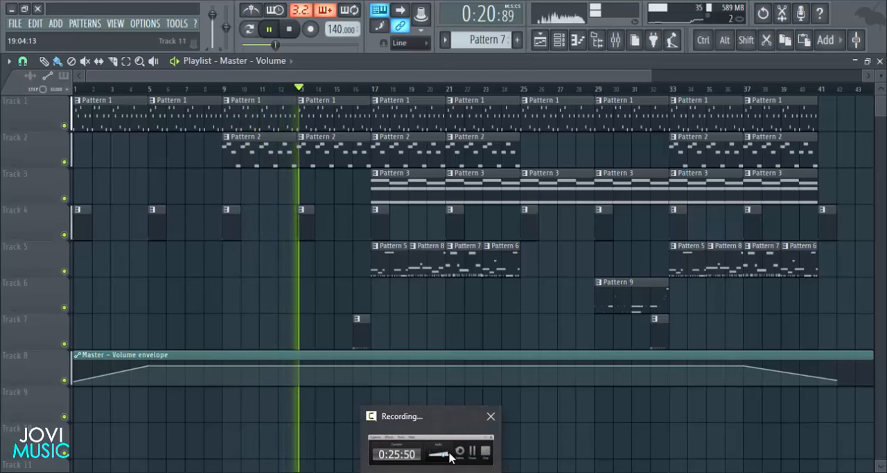
pyautogui.moveTo(451, 458)
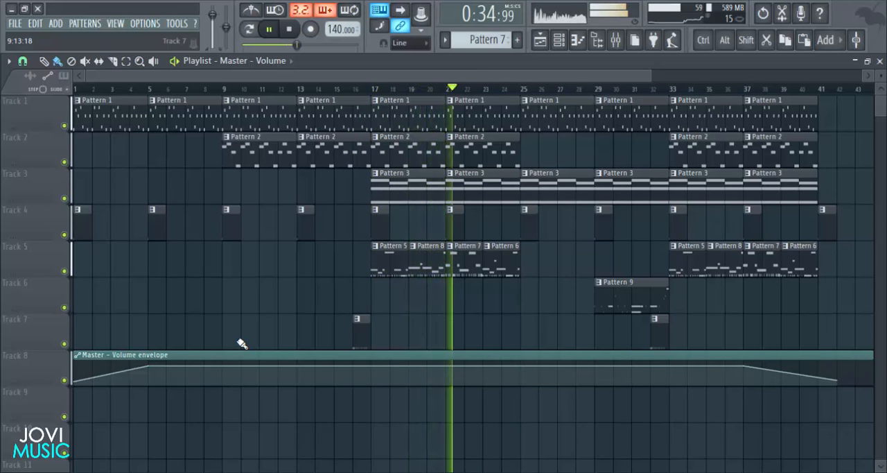
pyautogui.click(617, 43)
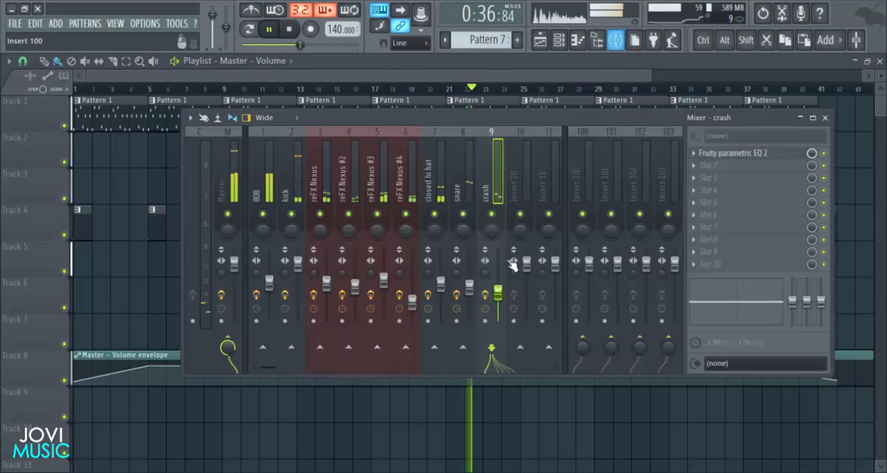
# - Rebalance the percussion levels in the mixer: raise the crash to 60%, lower the closed hi-hat, and raise the snare slightly
pyautogui.moveTo(498, 291); pyautogui.dragTo(498, 293)
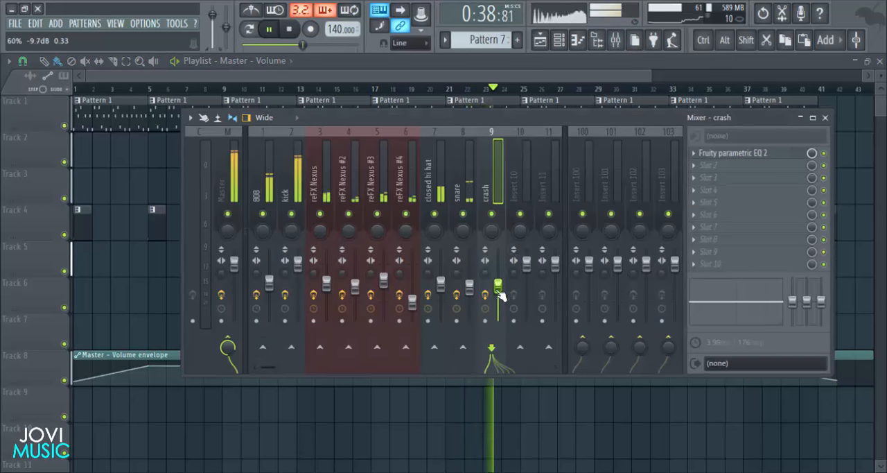
pyautogui.moveTo(441, 286); pyautogui.dragTo(440, 296)
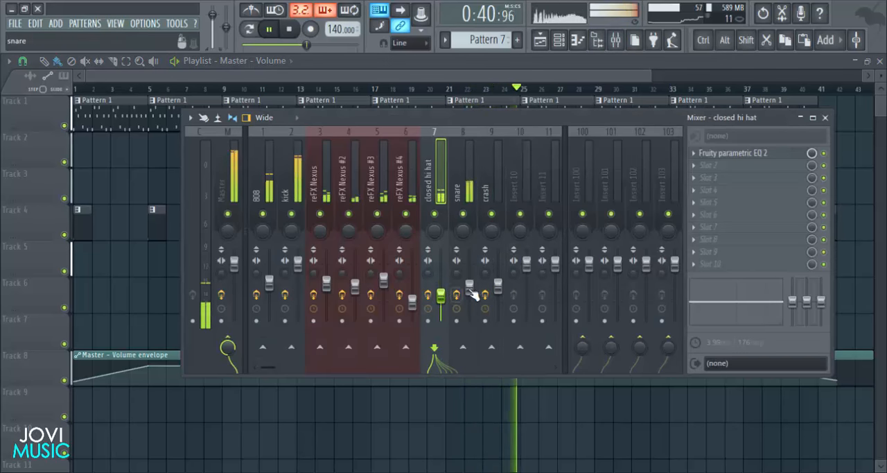
pyautogui.click(469, 284)
# - Lower the mixer levels of reFX Nexus #3 to 68% and of the kick, and raise the 808 slightly
pyautogui.moveTo(383, 278); pyautogui.dragTo(383, 283)
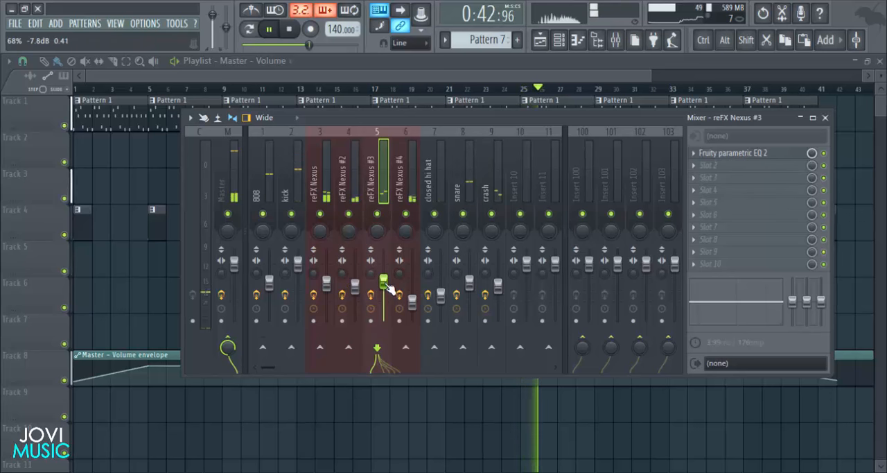
pyautogui.moveTo(296, 268); pyautogui.dragTo(297, 277)
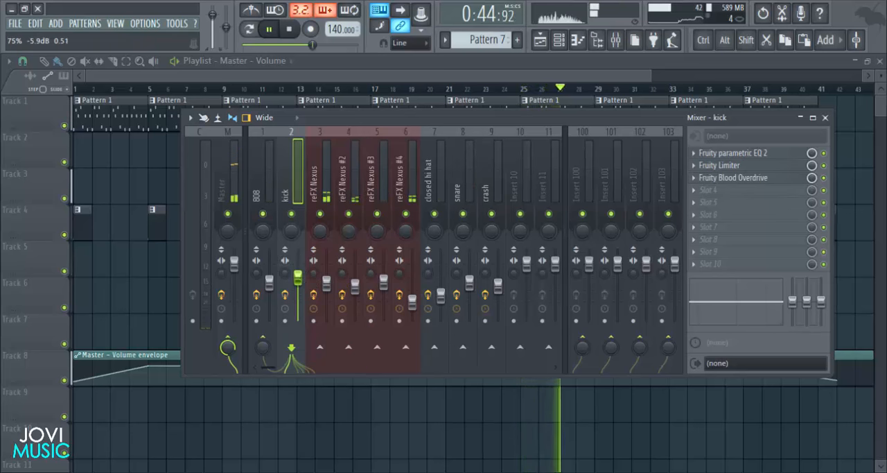
pyautogui.click(269, 281)
pyautogui.click(384, 281)
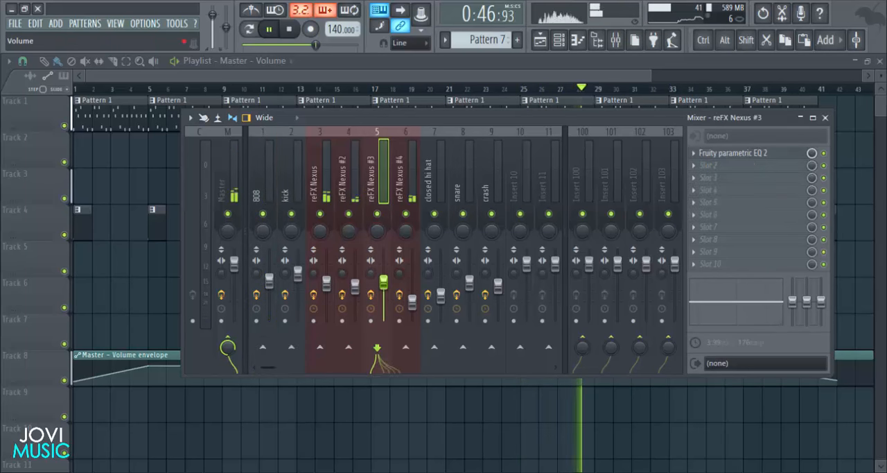
# - Close the mixer, listen to the rest of the song through the closing volume fade, and stop playback
pyautogui.click(825, 117)
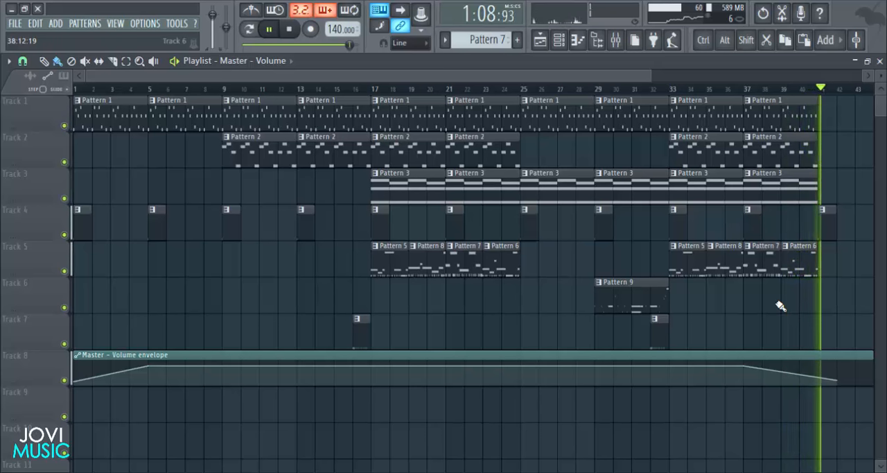
pyautogui.press('space')
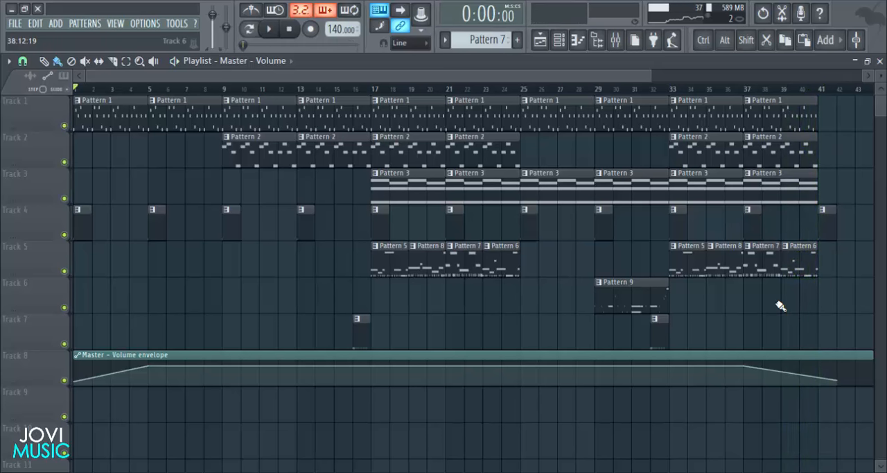